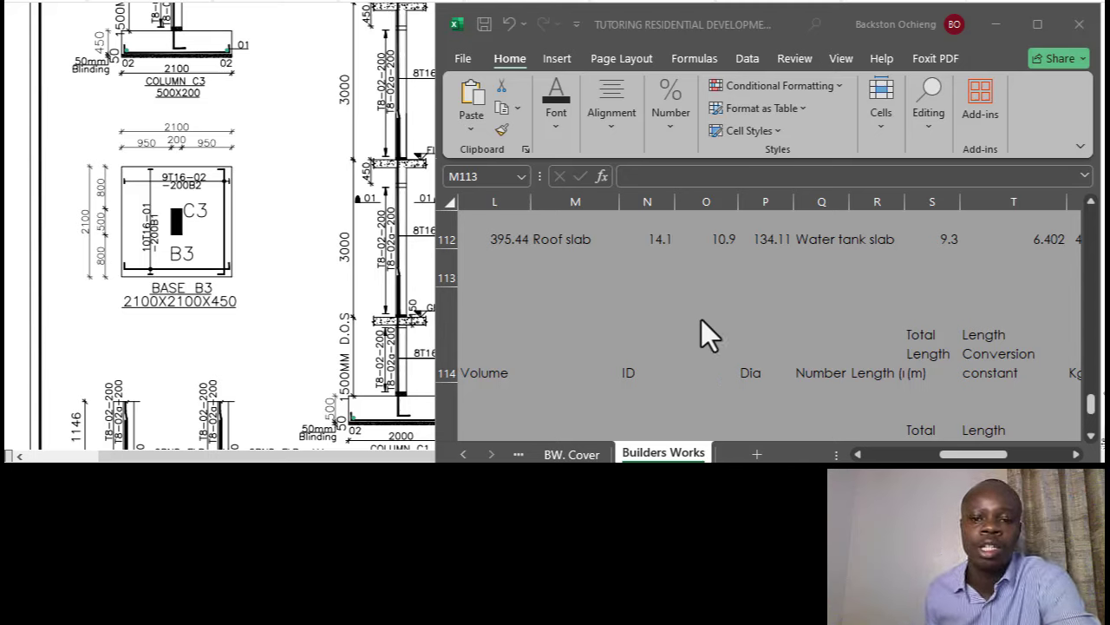
# Enter the heading "Reinforcement to superstrcture columns" in cell N113, above the ID header.
pyautogui.click(637, 355)
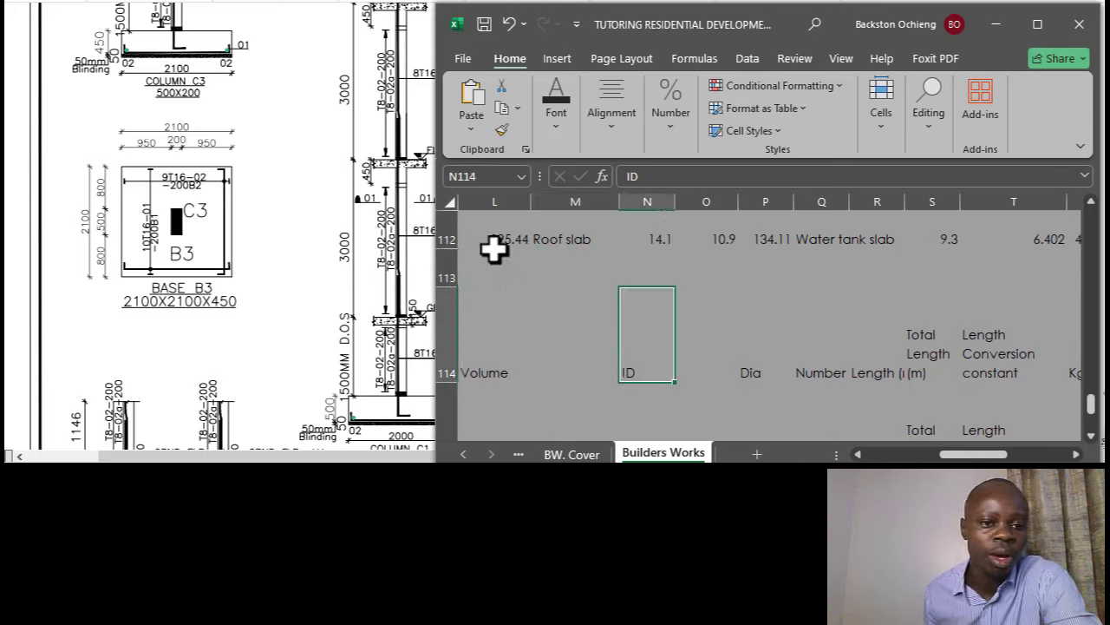
pyautogui.click(646, 265)
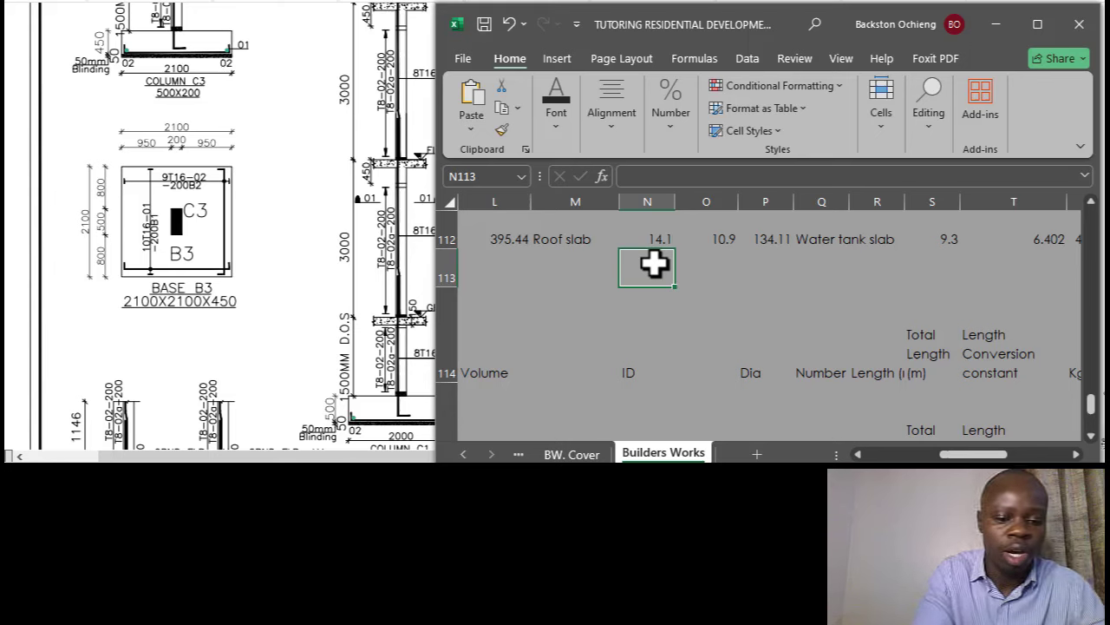
pyautogui.write('Reinforce')
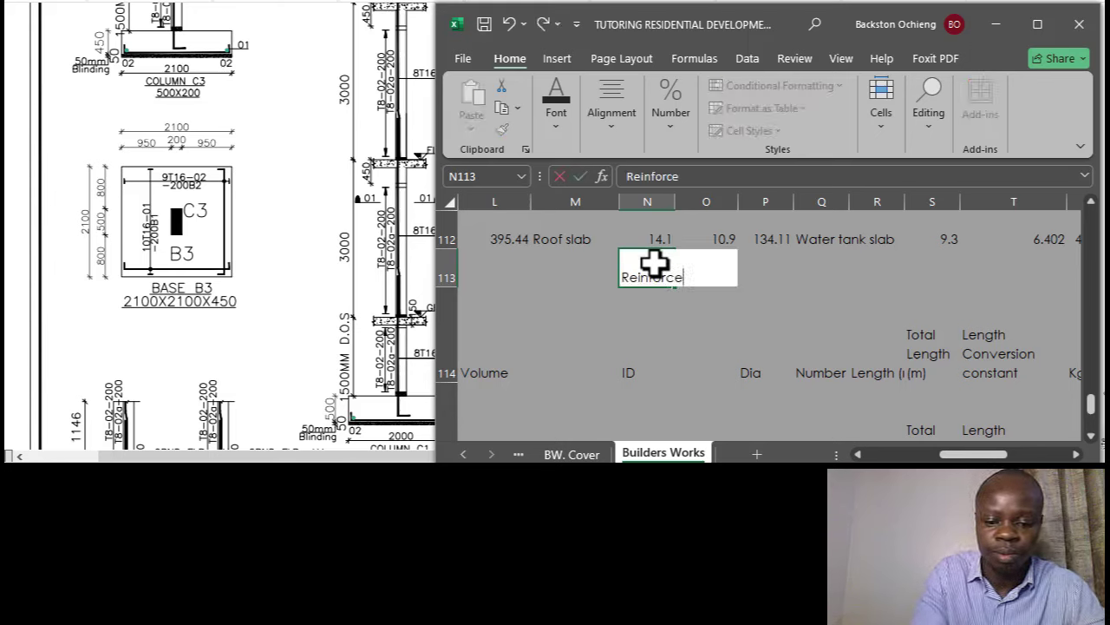
pyautogui.write('ment to')
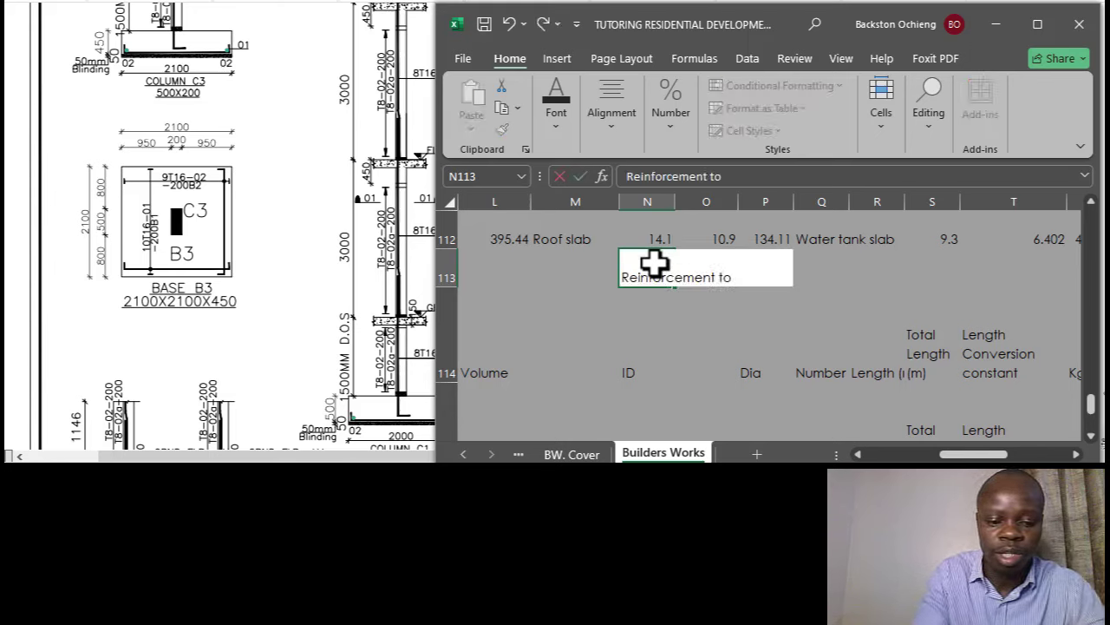
pyautogui.write(' superstr')
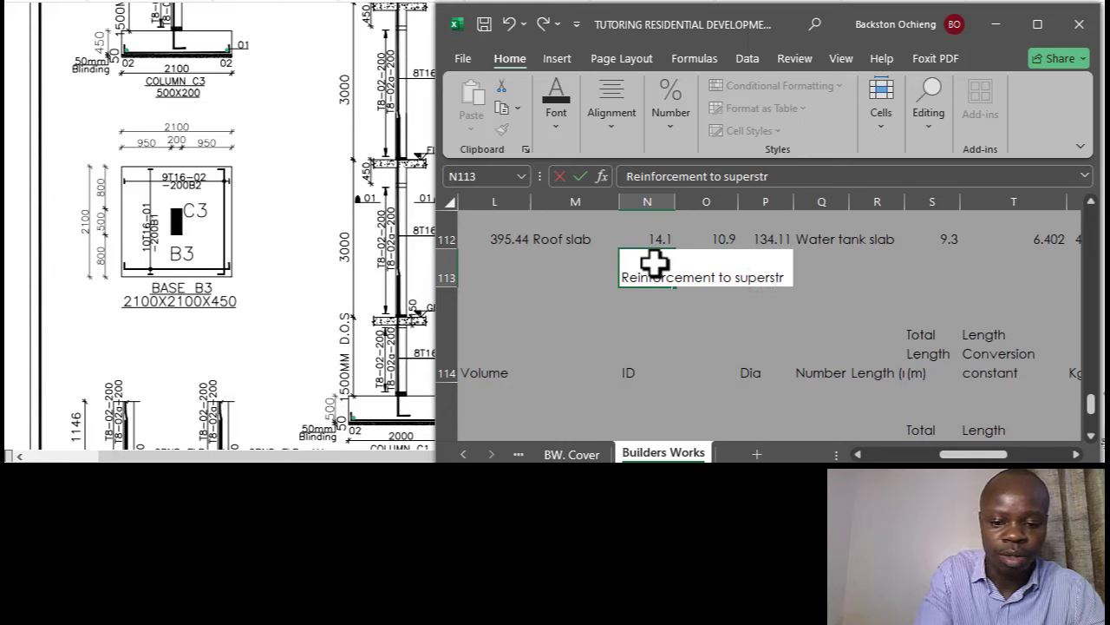
pyautogui.write('cture')
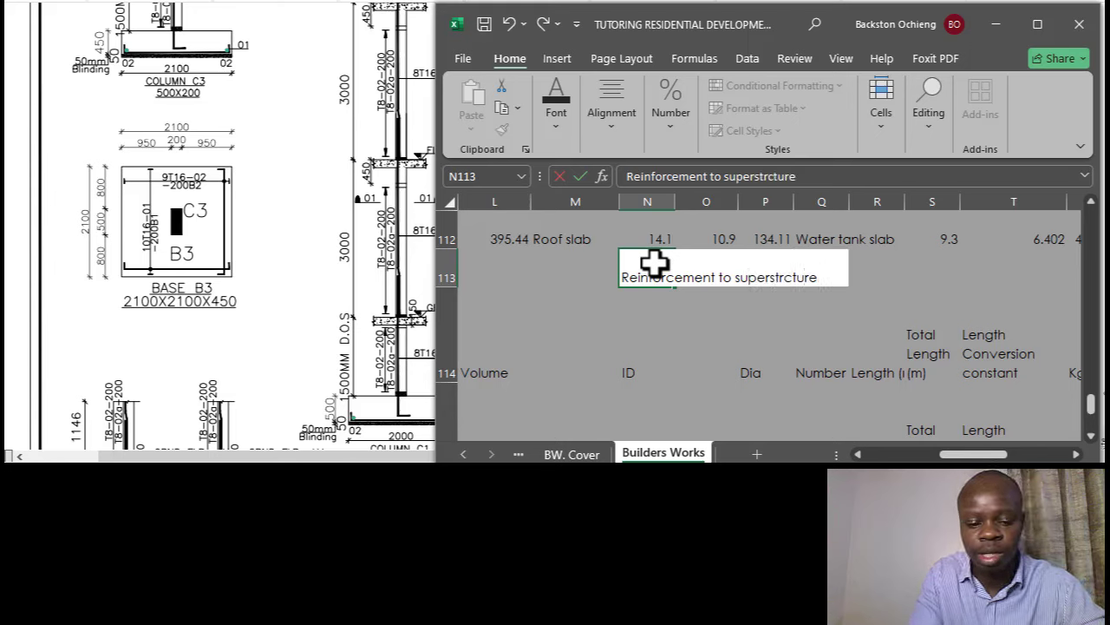
pyautogui.write(' columns')
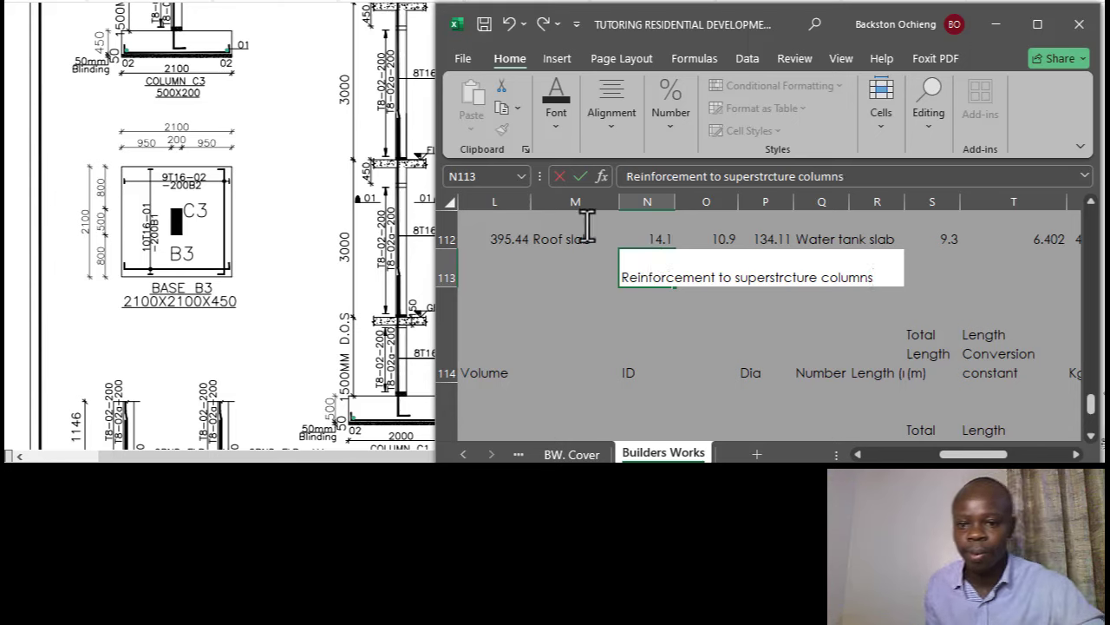
# Edit the heading in N113 to read "Reinforcement to supestructure columns" and make it bold.
pyautogui.click(783, 285)
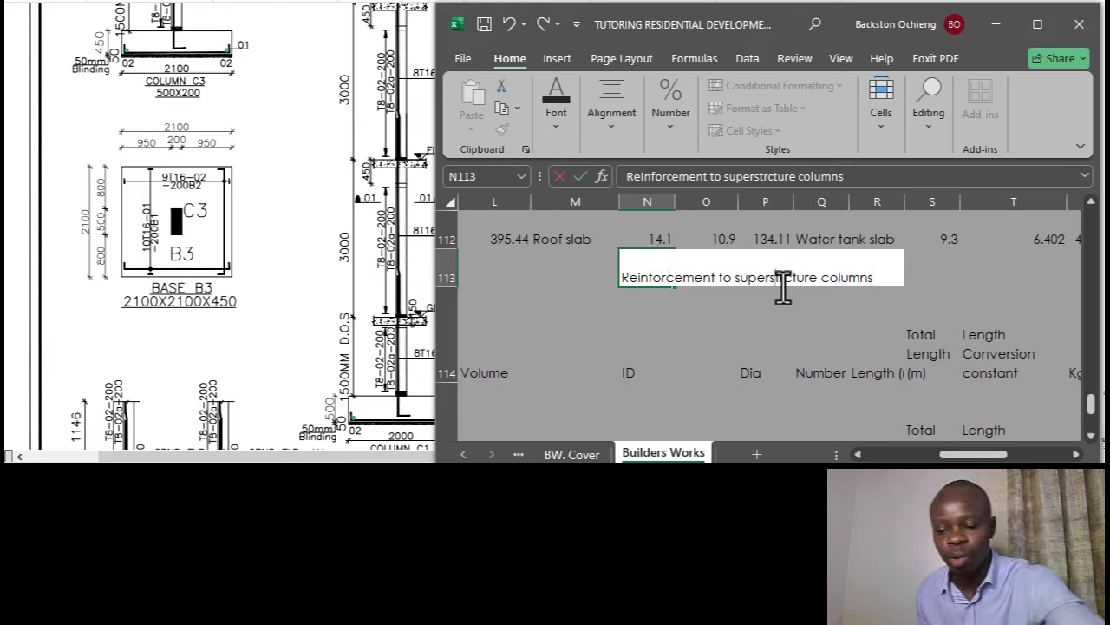
pyautogui.press('BackSpace')
pyautogui.write('u')
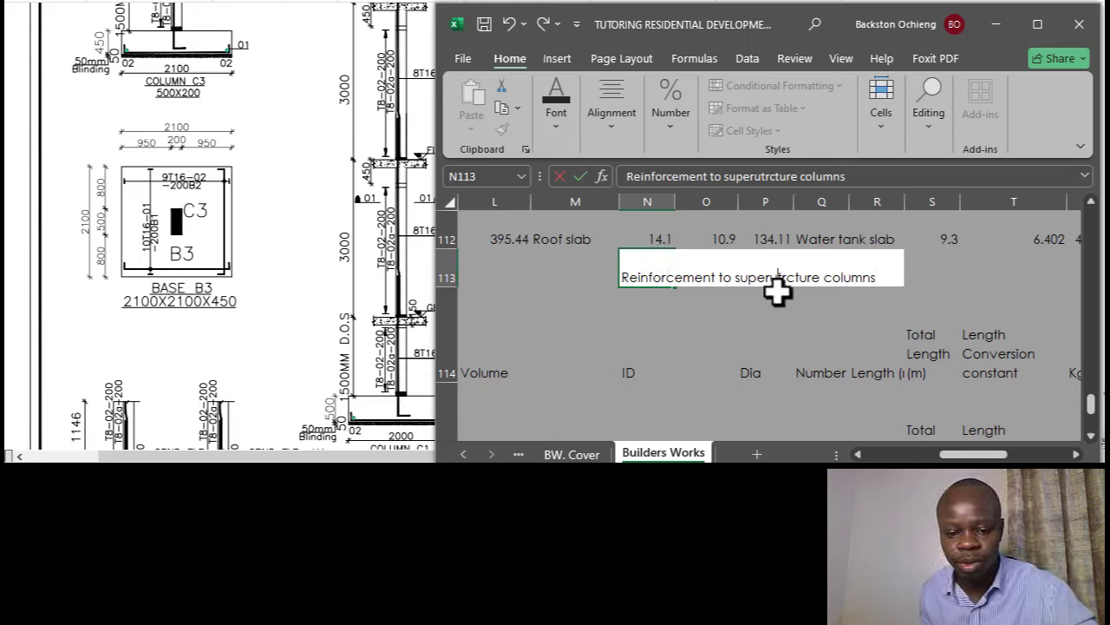
pyautogui.write('c')
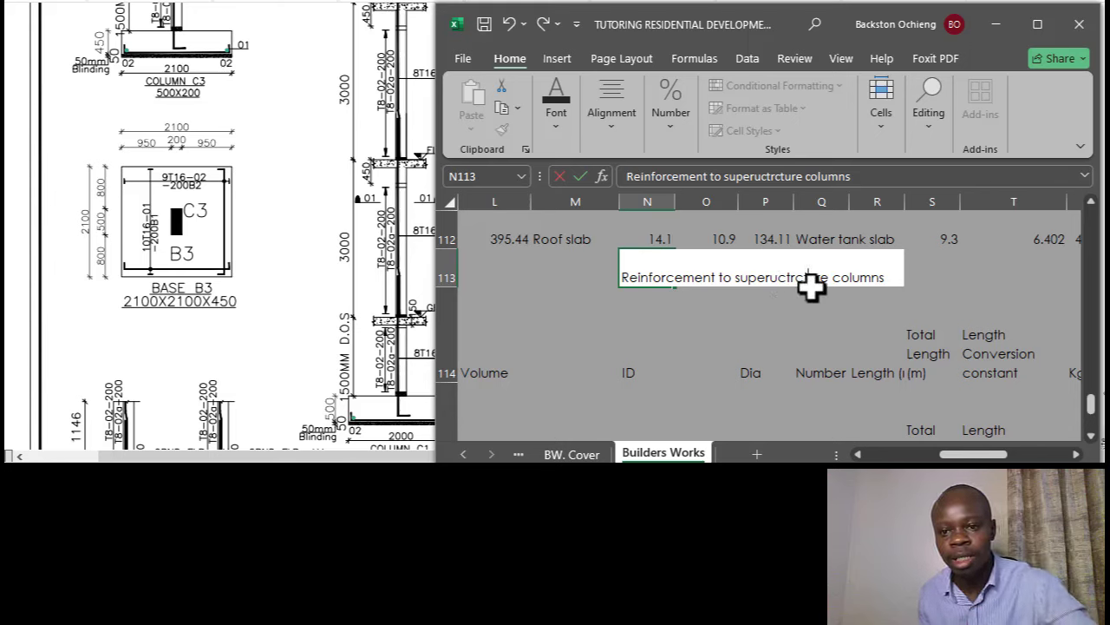
pyautogui.click(805, 279)
pyautogui.press('BackSpace')
pyautogui.press('BackSpace')
pyautogui.press('BackSpace')
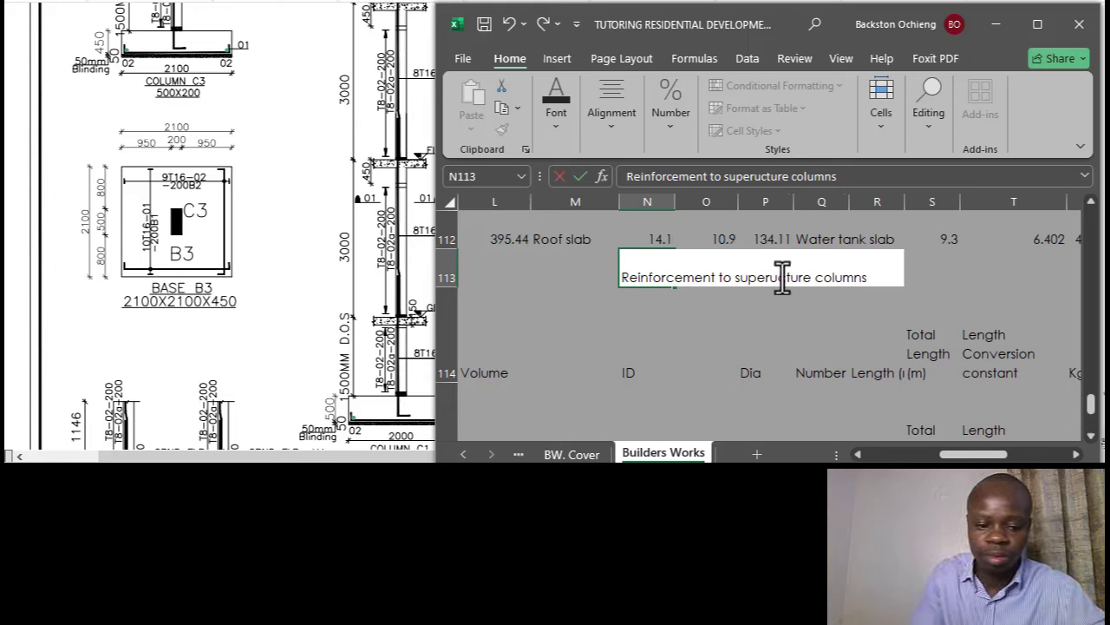
pyautogui.write('s')
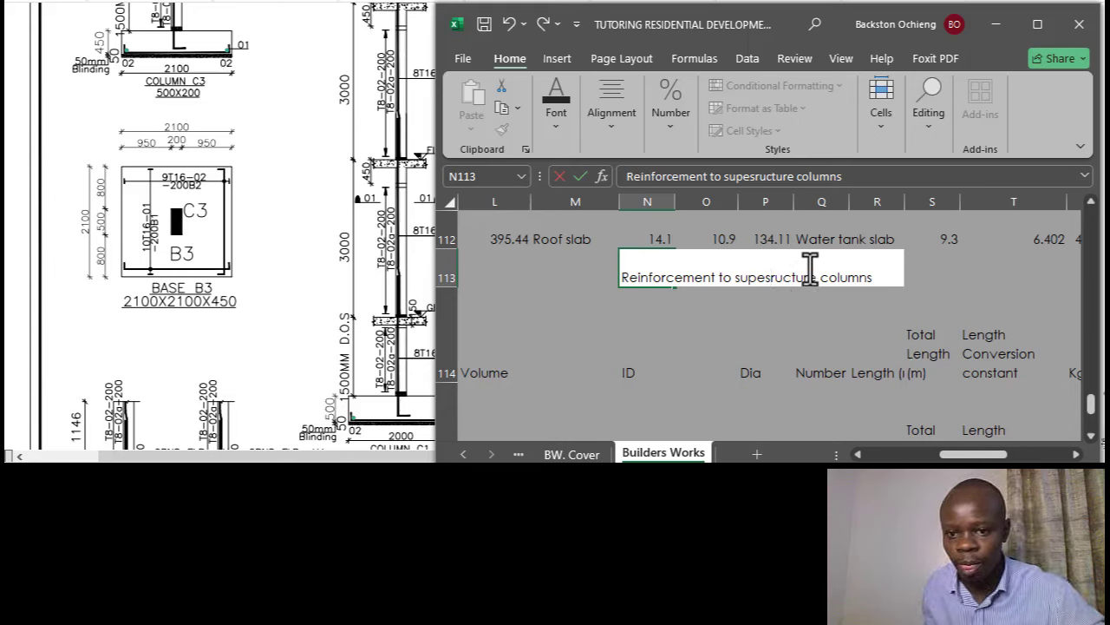
pyautogui.write('t')
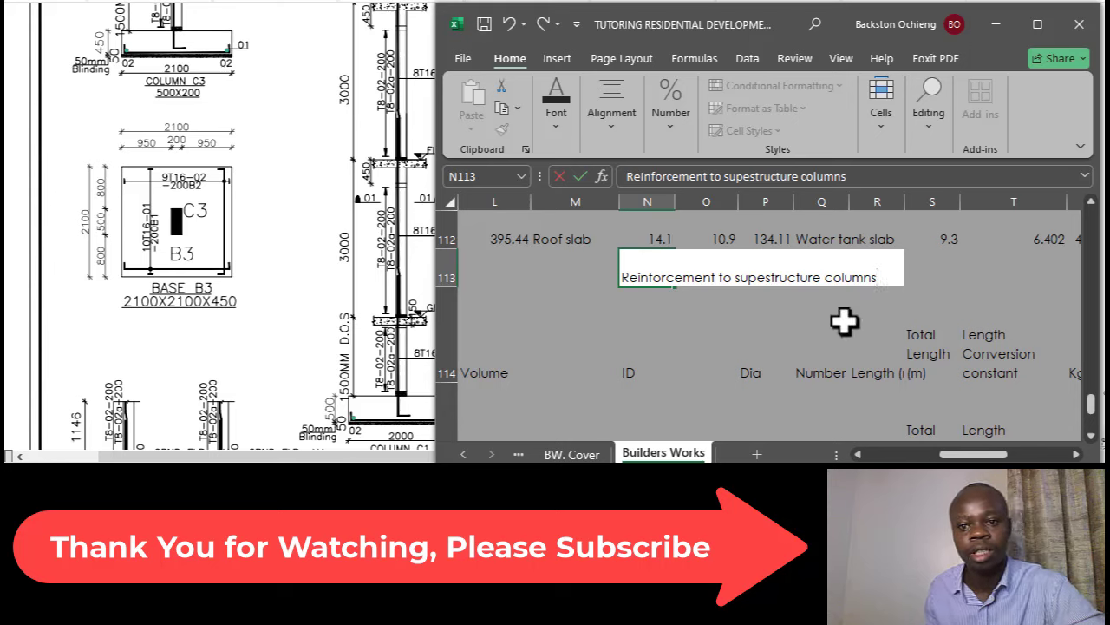
pyautogui.click(706, 315)
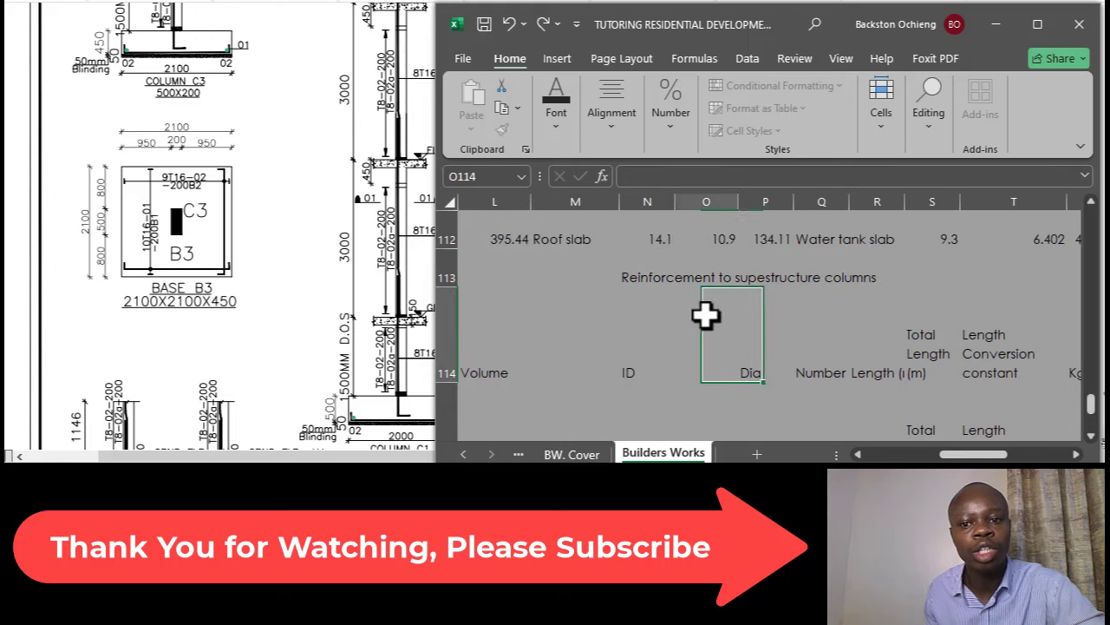
pyautogui.click(649, 278)
pyautogui.hotkey('ctrl', 'b')
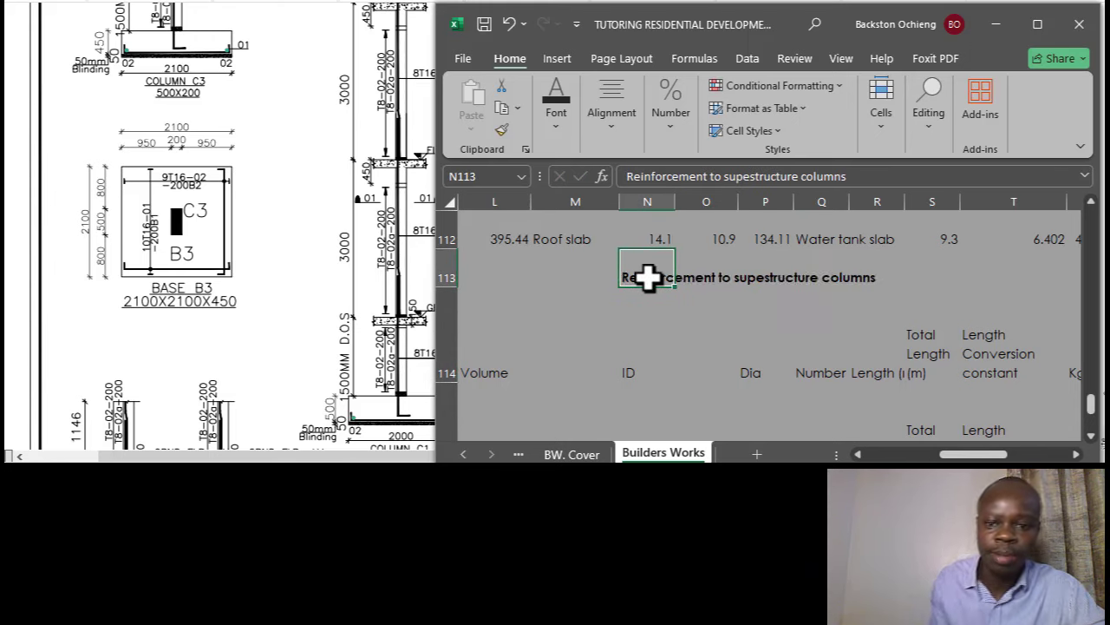
# Examine the reinforcement table's column headers in row 114 and the repeated header row beneath it.
pyautogui.click(852, 347)
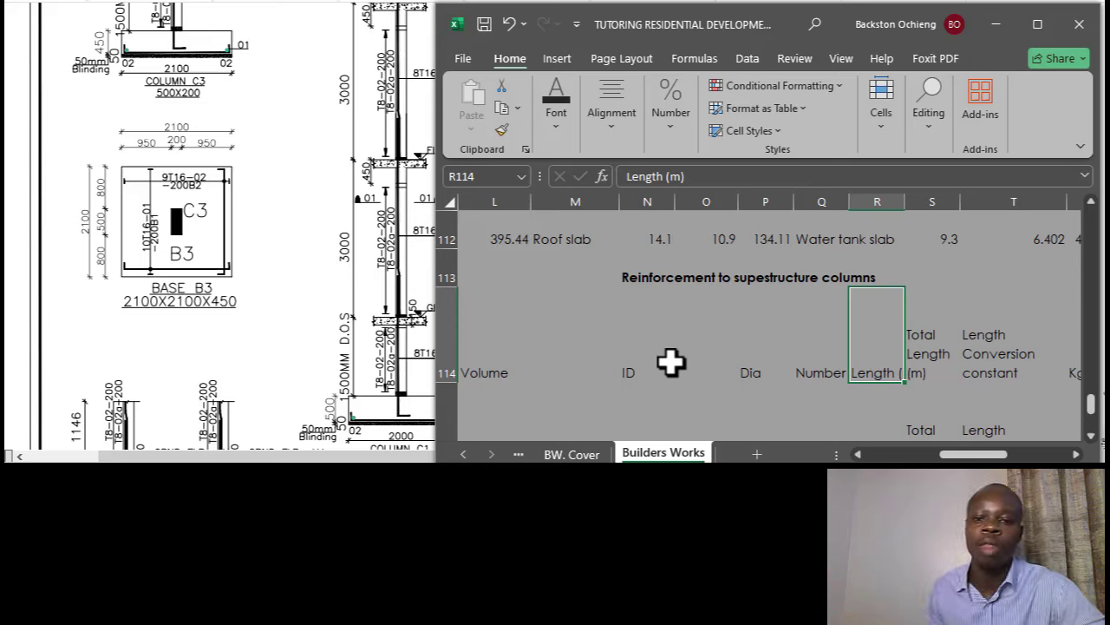
pyautogui.click(629, 373)
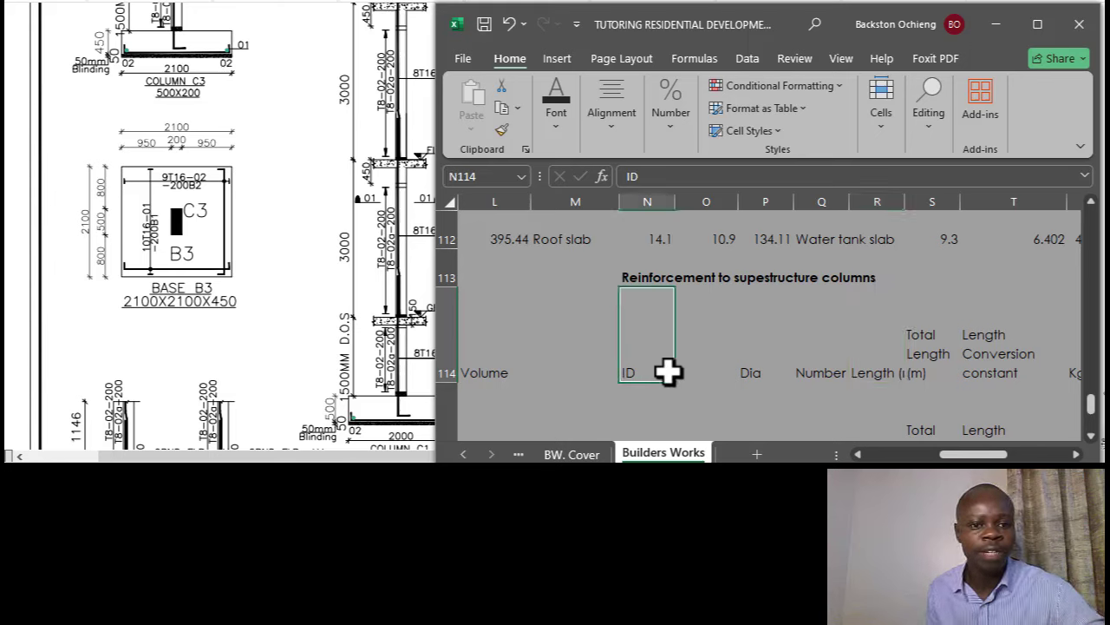
pyautogui.scroll(-1, 671, 399)
pyautogui.scroll(1, 684, 390)
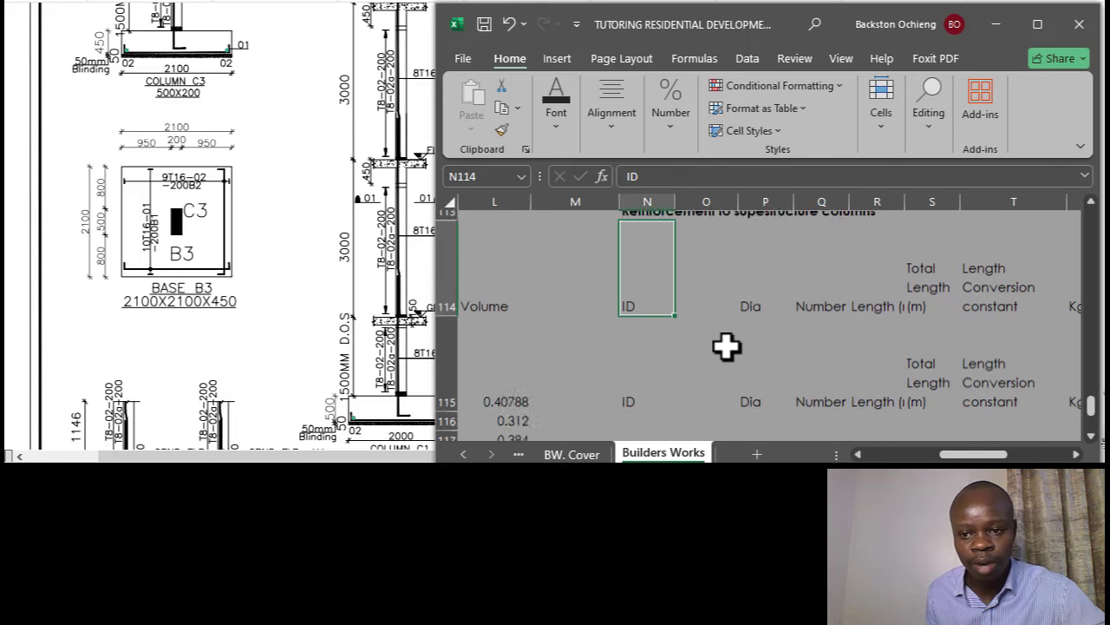
pyautogui.scroll(1, 746, 339)
pyautogui.scroll(-2, 746, 339)
pyautogui.scroll(2, 755, 342)
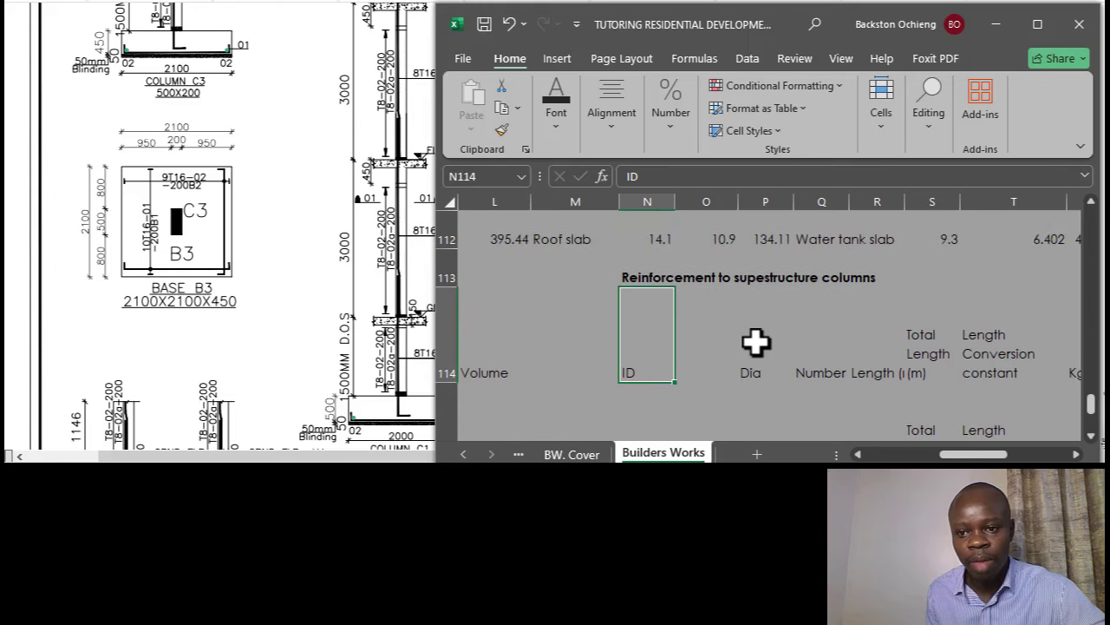
pyautogui.scroll(-2, 755, 343)
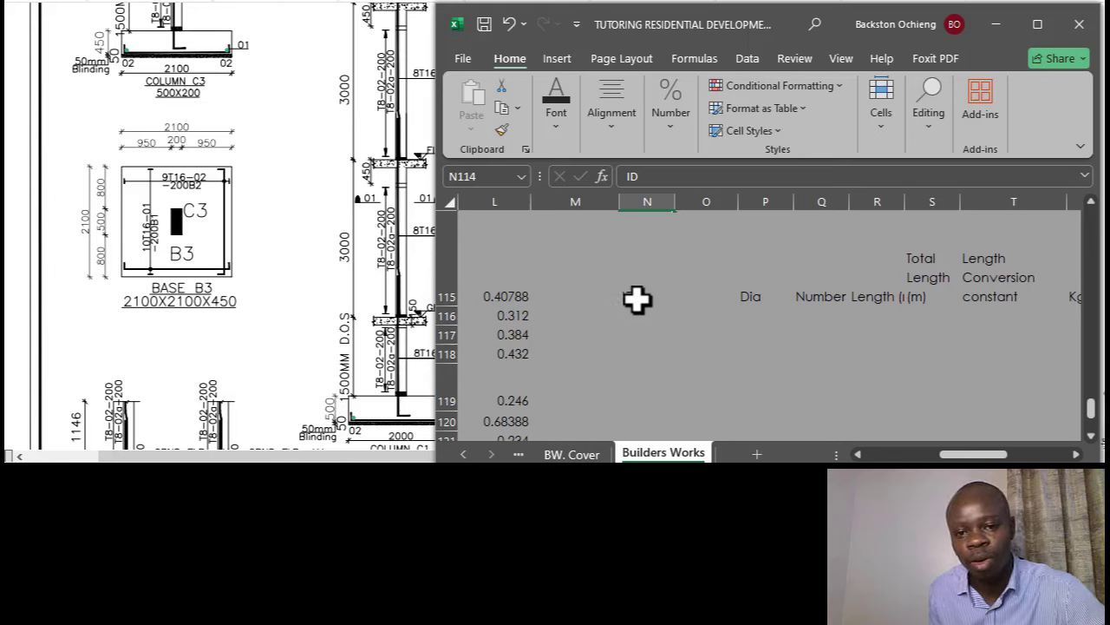
pyautogui.scroll(2, 859, 320)
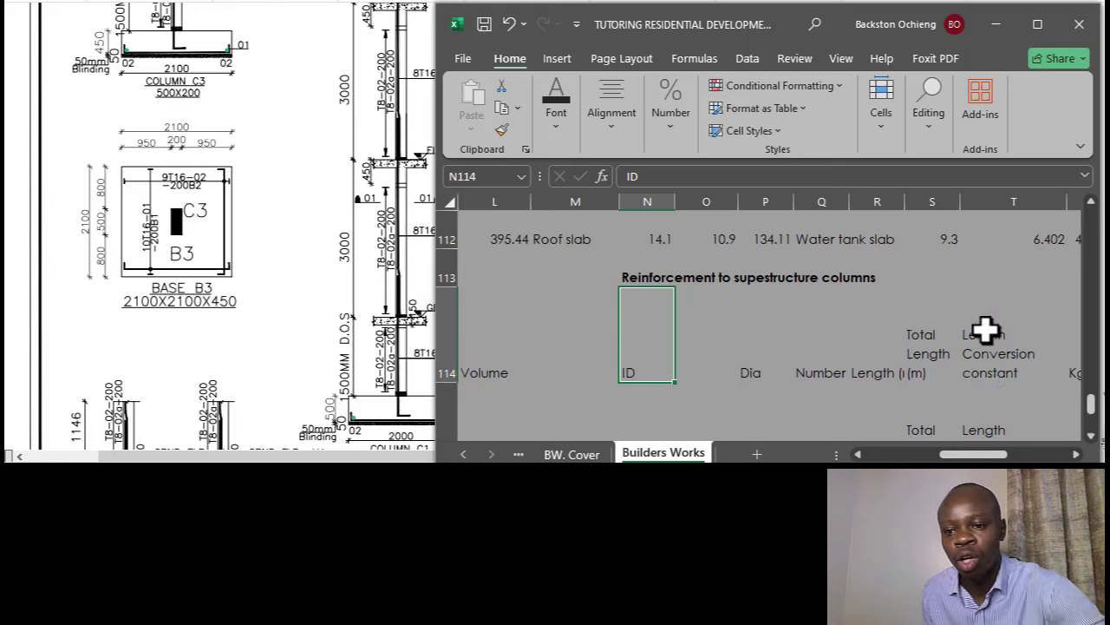
pyautogui.click(996, 366)
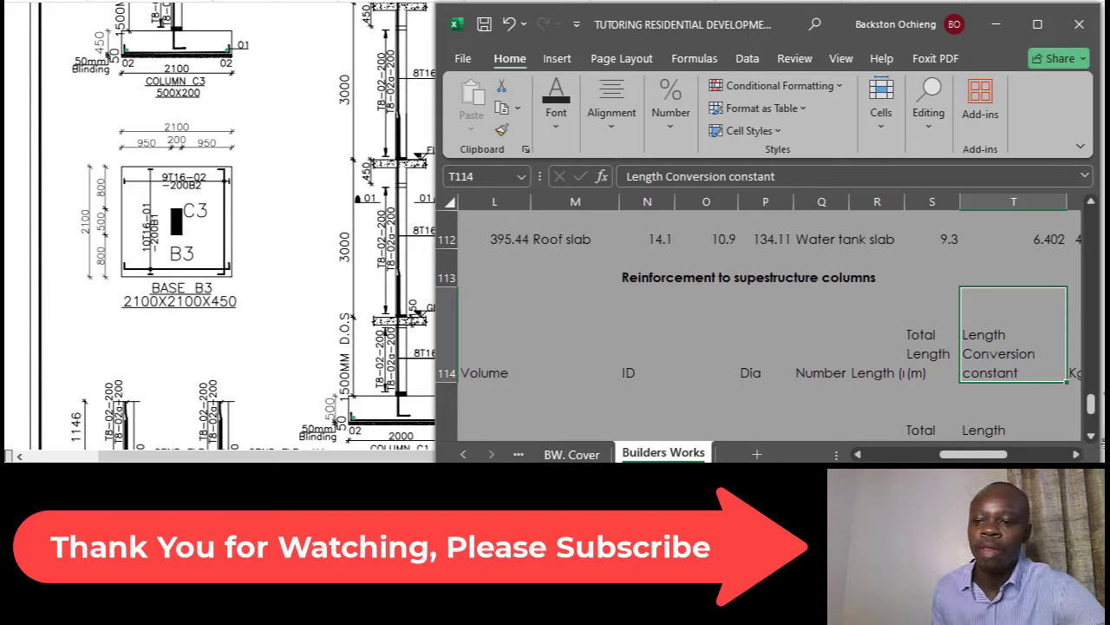
pyautogui.click(1076, 454)
pyautogui.click(860, 454)
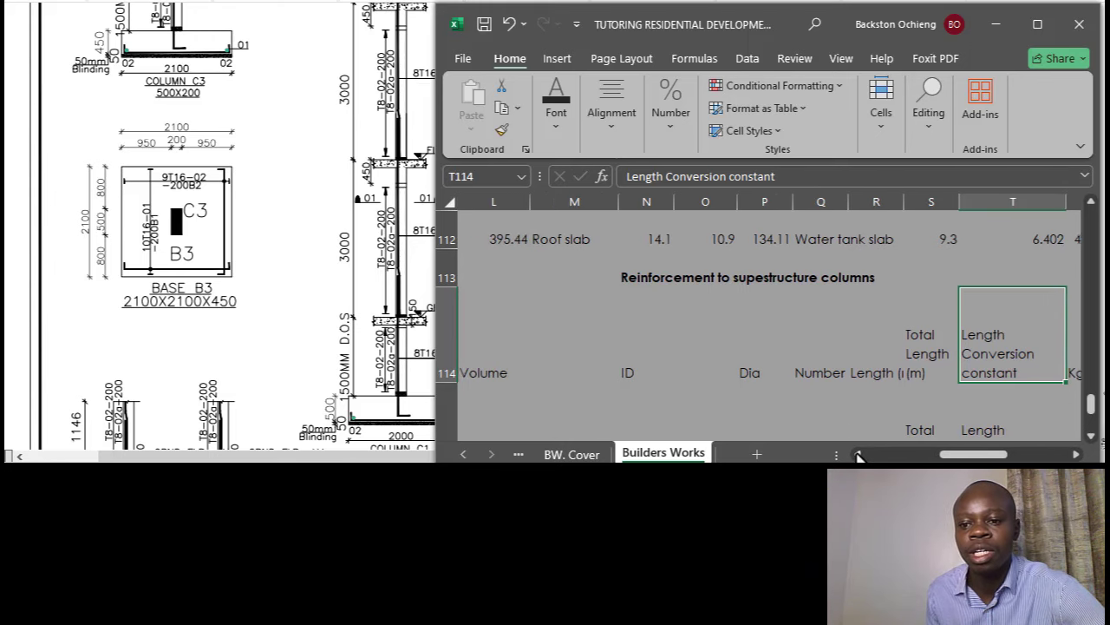
pyautogui.click(860, 454)
# Clear the duplicate headers ID, Dia, Number, Length (m) and Total Length (m) from row 115.
pyautogui.scroll(-1, 776, 327)
pyautogui.moveTo(703, 310); pyautogui.dragTo(942, 285)
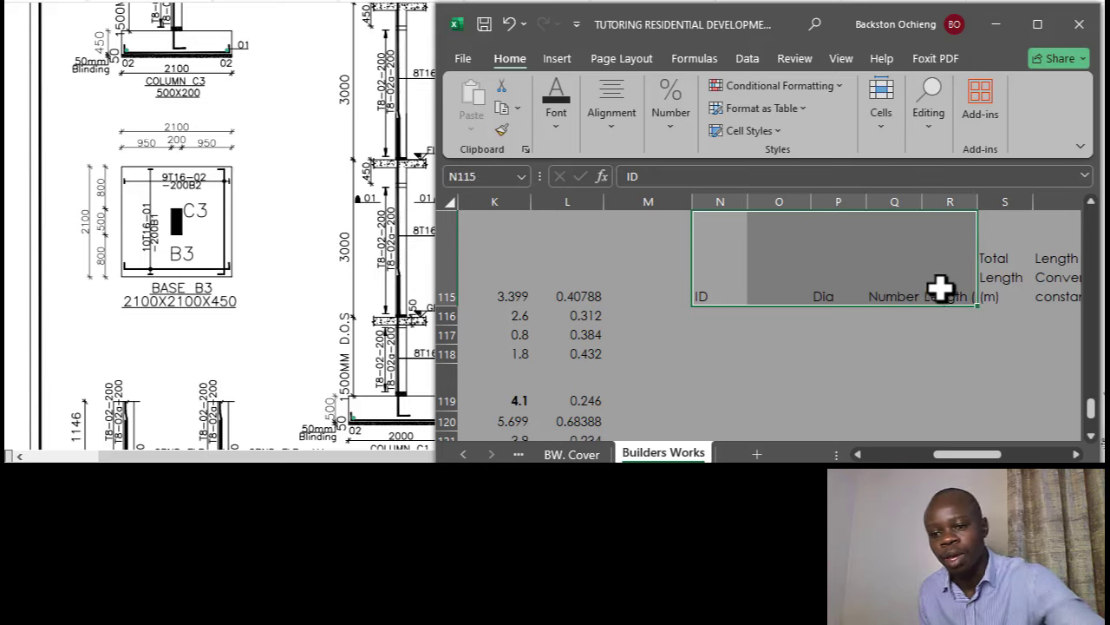
pyautogui.click(726, 268)
pyautogui.press('BackSpace')
pyautogui.click(826, 297)
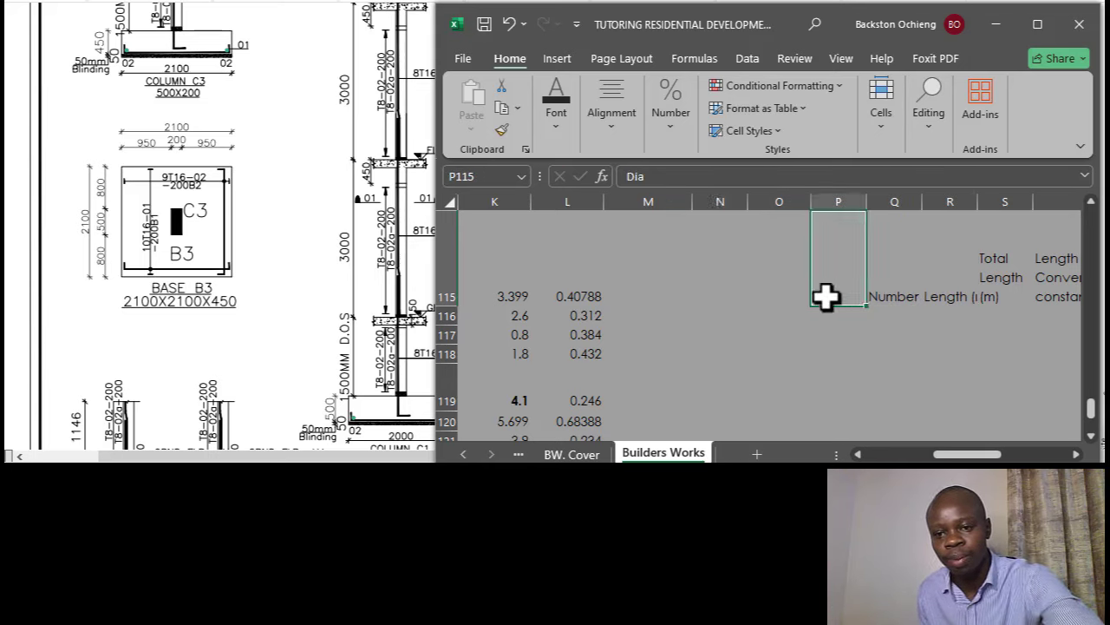
pyautogui.press('BackSpace')
pyautogui.click(898, 299)
pyautogui.press('BackSpace')
pyautogui.click(955, 296)
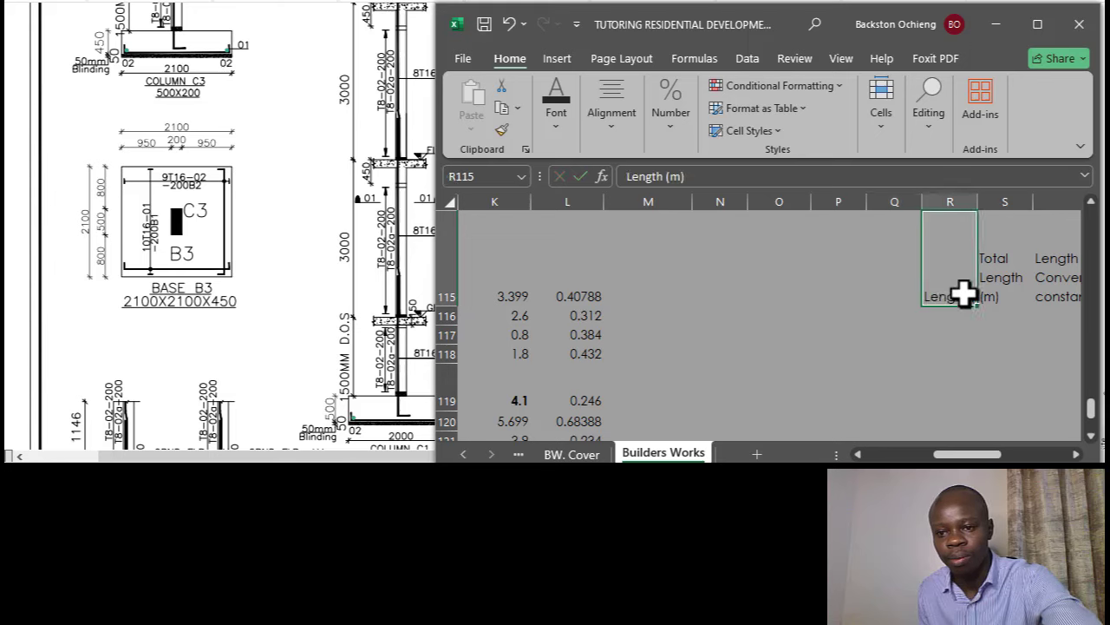
pyautogui.press('BackSpace')
pyautogui.click(954, 354)
pyautogui.click(1015, 298)
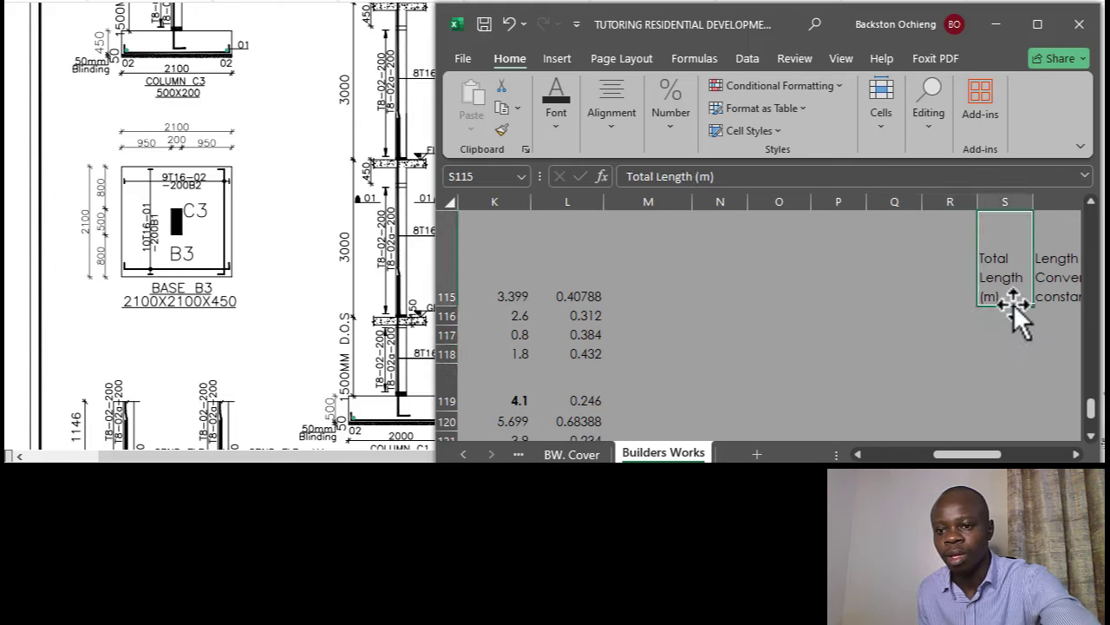
pyautogui.press('BackSpace')
pyautogui.moveTo(998, 389); pyautogui.dragTo(1004, 412)
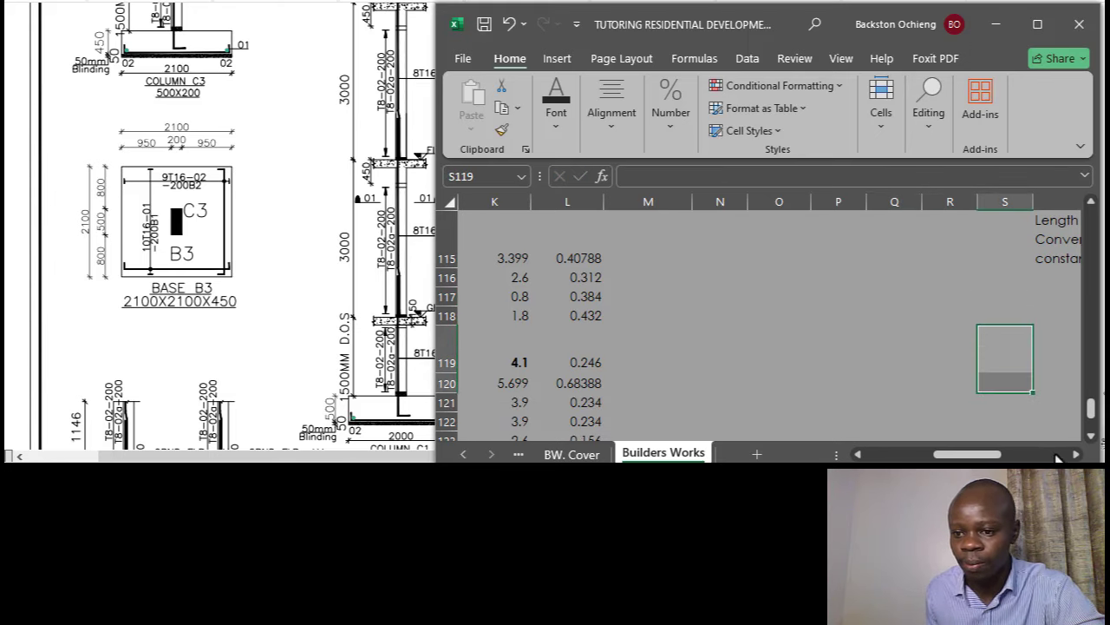
# Clear the duplicate "Length Conversion constant" and "Kgs" headers from cells T115 and U115.
pyautogui.click(1076, 453)
pyautogui.click(1076, 454)
pyautogui.click(925, 255)
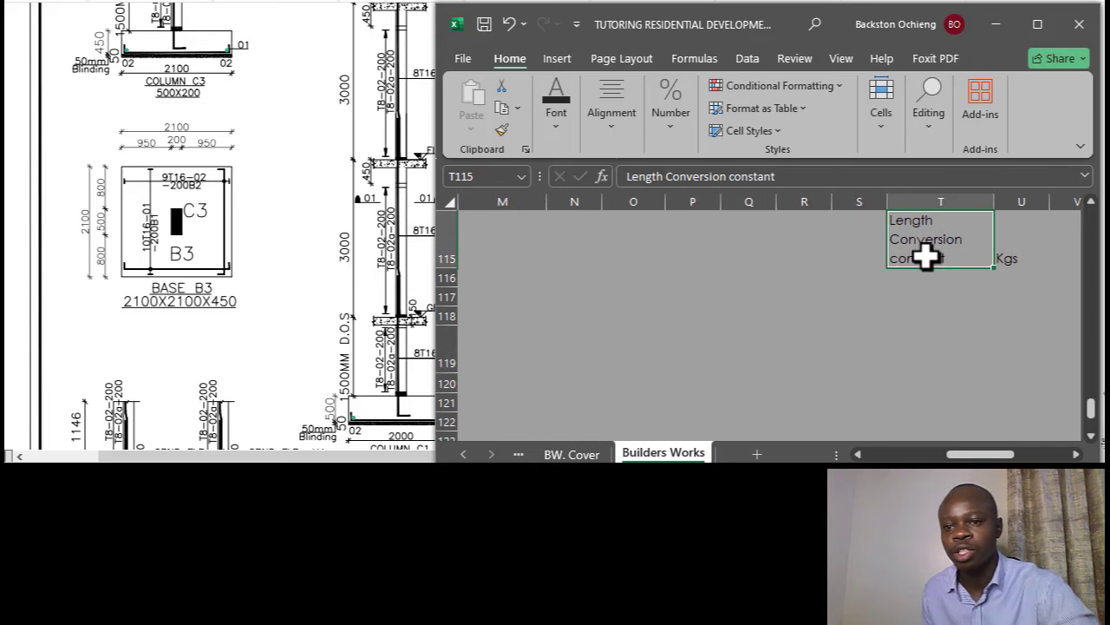
pyautogui.press('Delete')
pyautogui.moveTo(855, 303); pyautogui.dragTo(859, 328)
pyautogui.click(1015, 236)
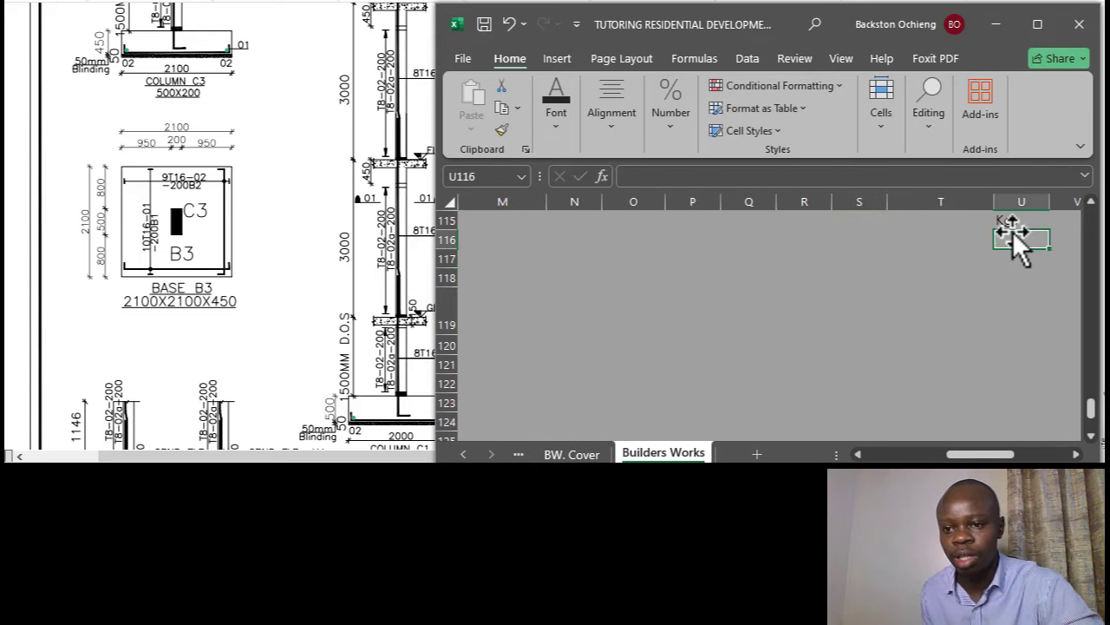
pyautogui.click(1010, 222)
pyautogui.click(1010, 231)
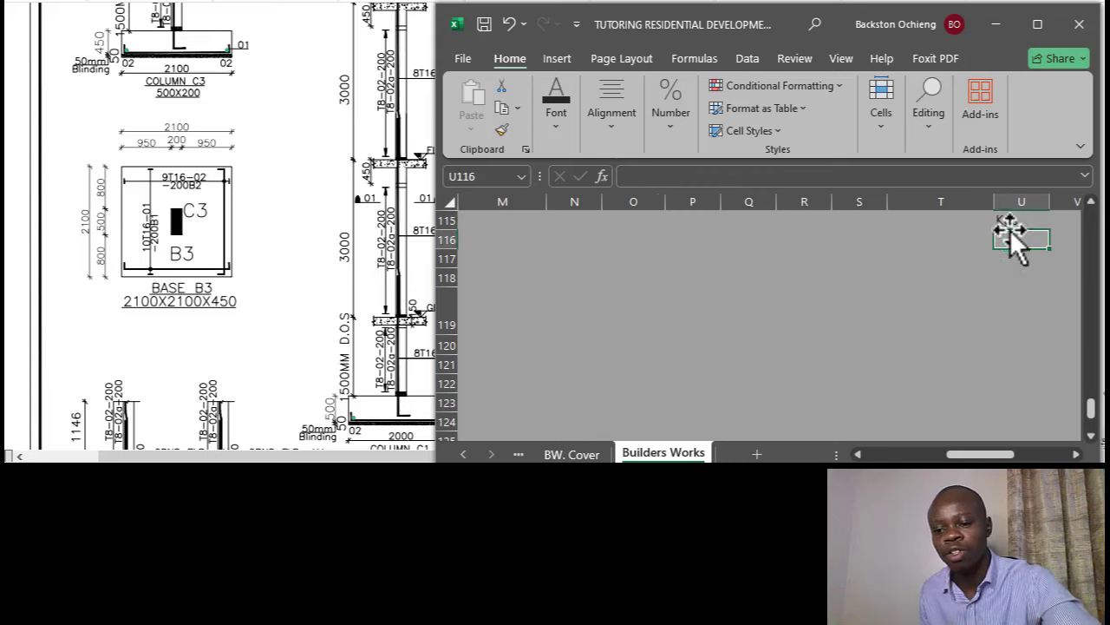
pyautogui.click(999, 223)
pyautogui.doubleClick(1004, 223)
pyautogui.click(873, 276)
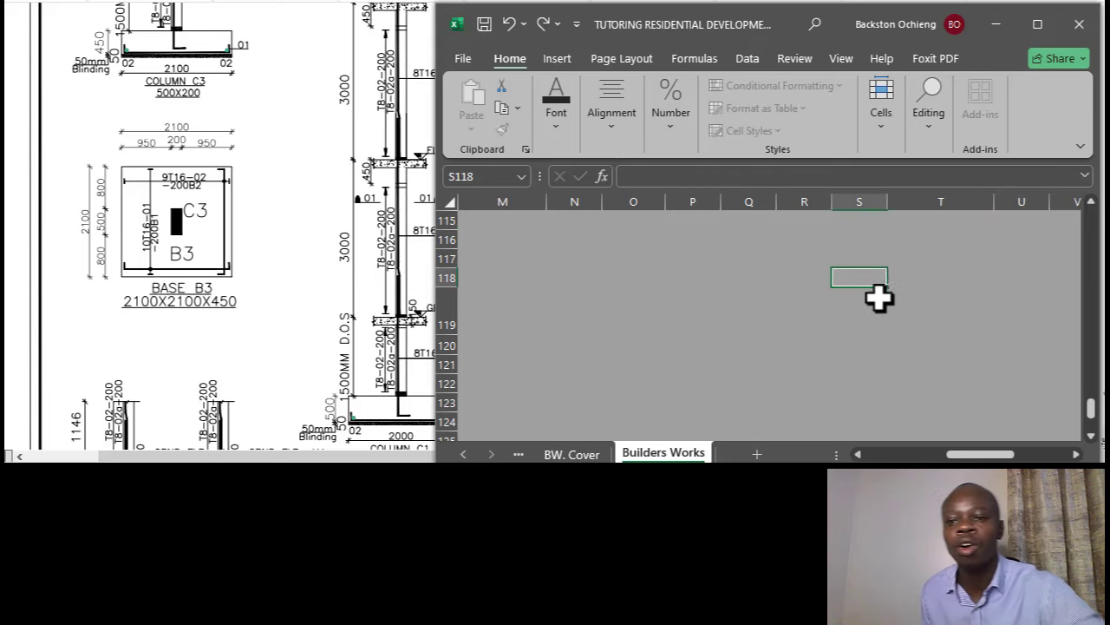
pyautogui.click(902, 340)
pyautogui.scroll(1, 897, 340)
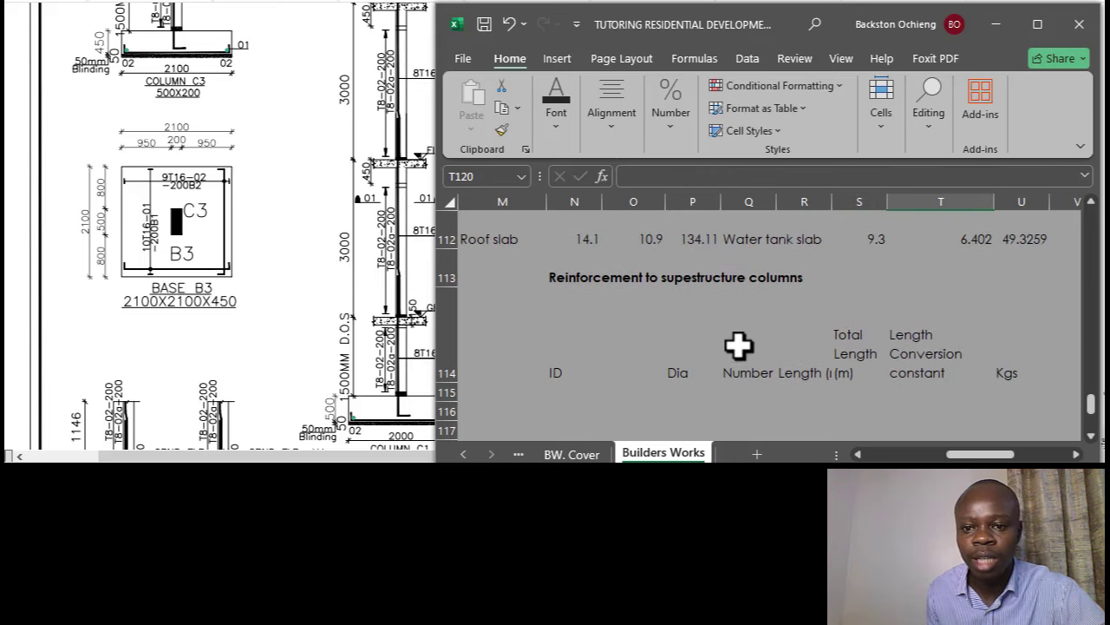
pyautogui.click(574, 363)
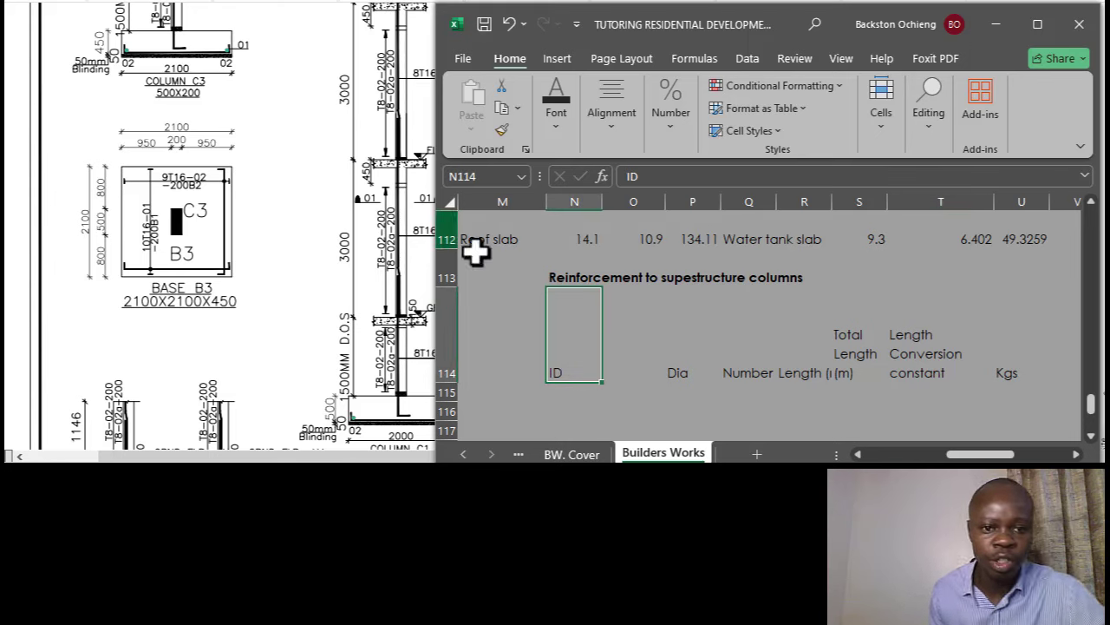
pyautogui.click(669, 371)
pyautogui.click(737, 370)
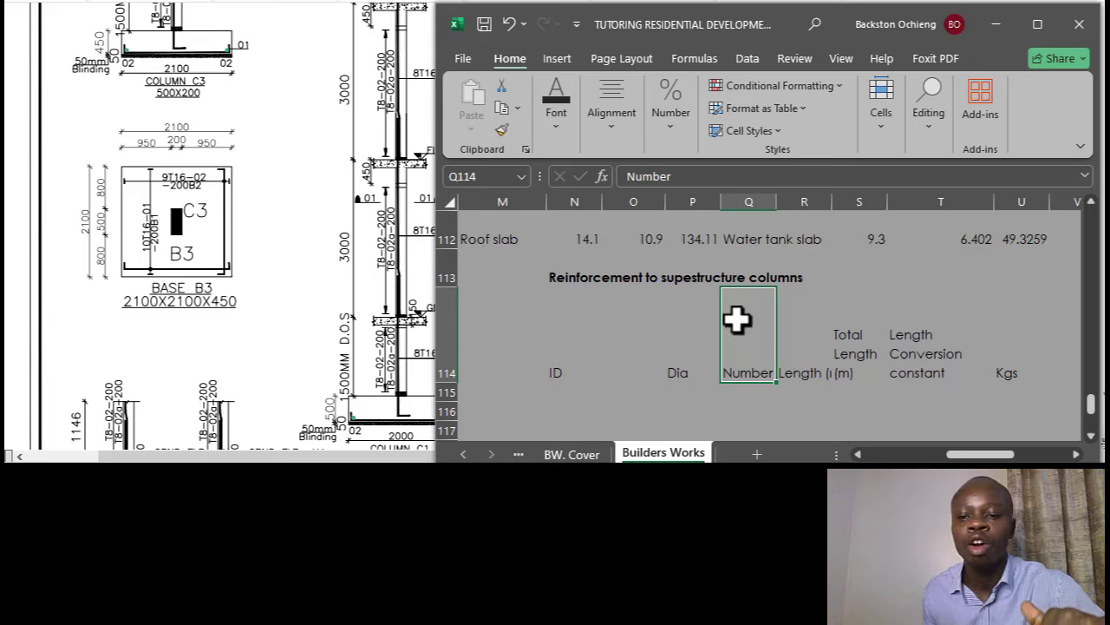
# Find the earlier reinforcement table with the ID, Dia and Number headers in rows 38 and 39 of the Builders Works sheet.
pyautogui.click(810, 359)
pyautogui.scroll(1, 685, 319)
pyautogui.scroll(5, 705, 323)
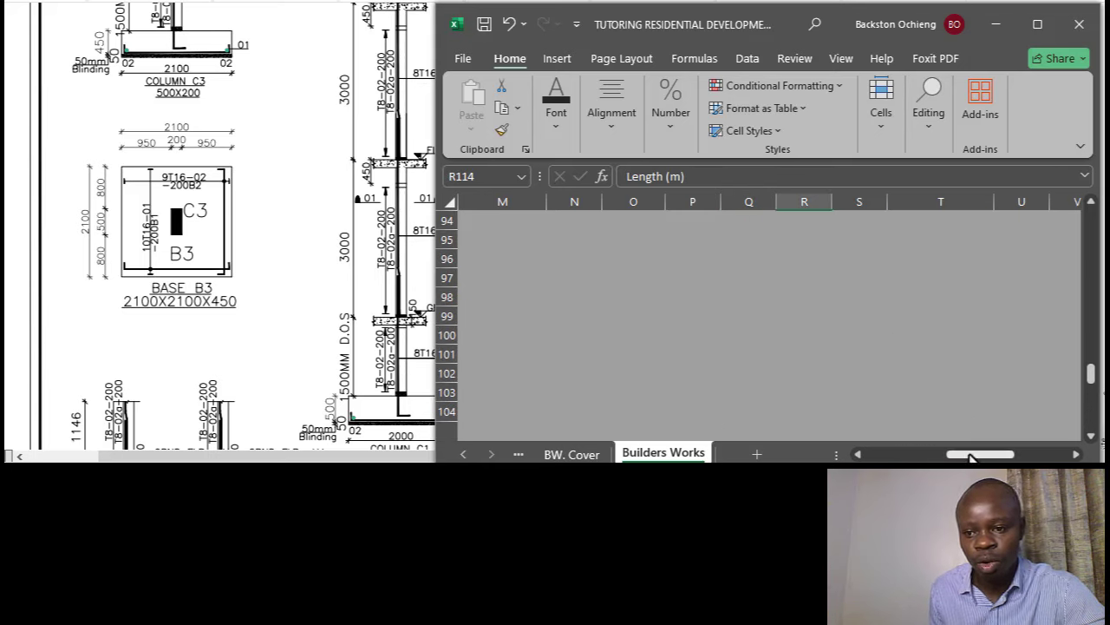
pyautogui.moveTo(972, 457); pyautogui.dragTo(921, 458)
pyautogui.scroll(1, 850, 390)
pyautogui.hscroll(1, 850, 390)
pyautogui.scroll(6, 783, 324)
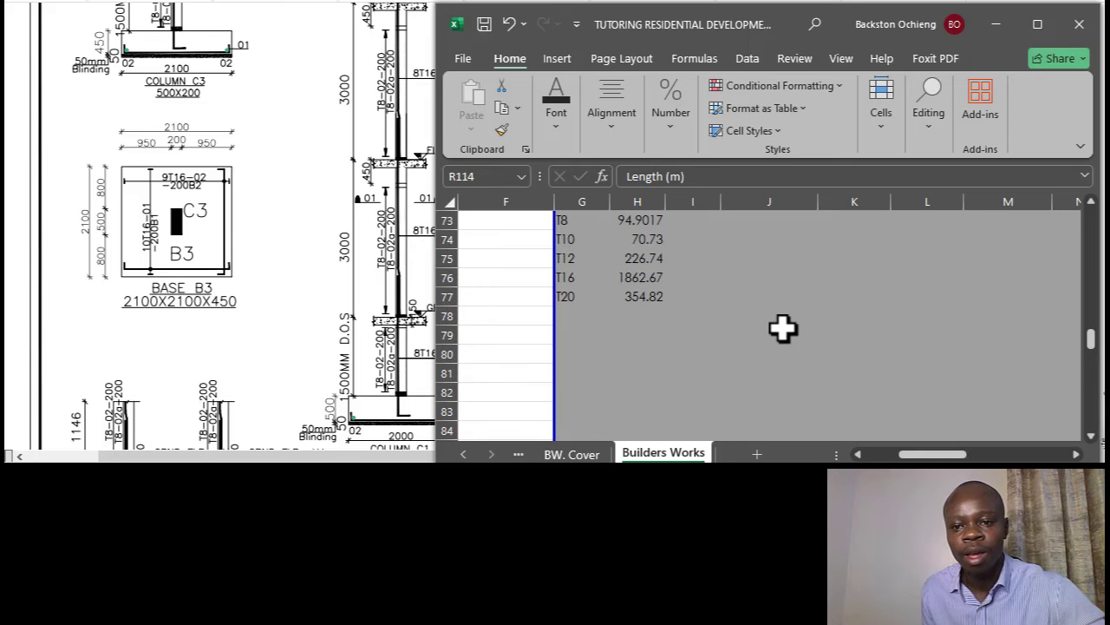
pyautogui.scroll(7, 784, 328)
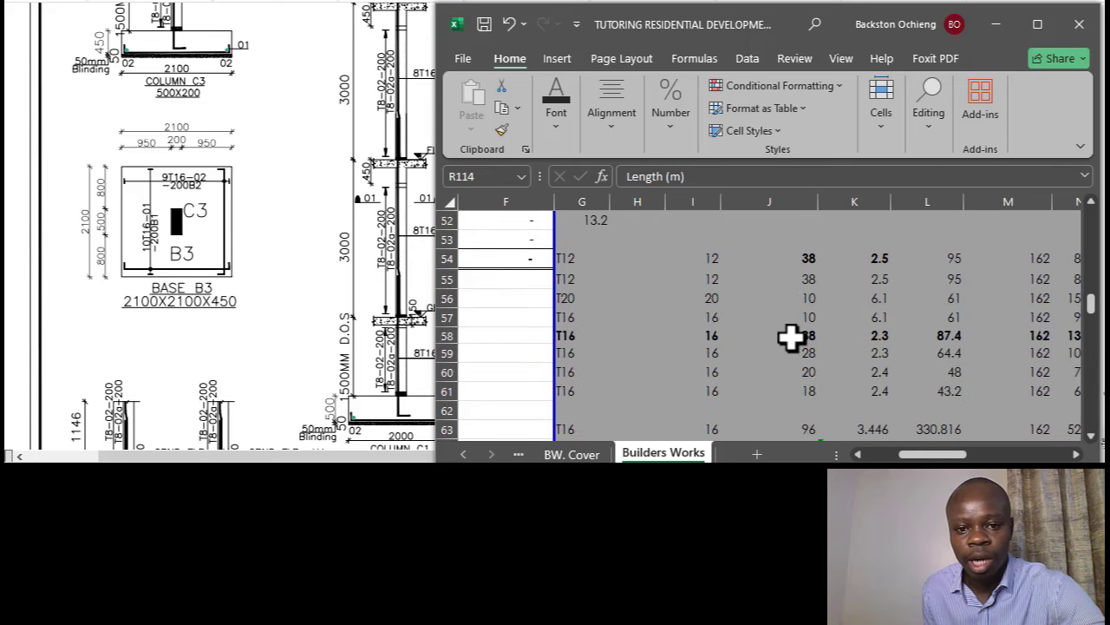
pyautogui.scroll(11, 790, 338)
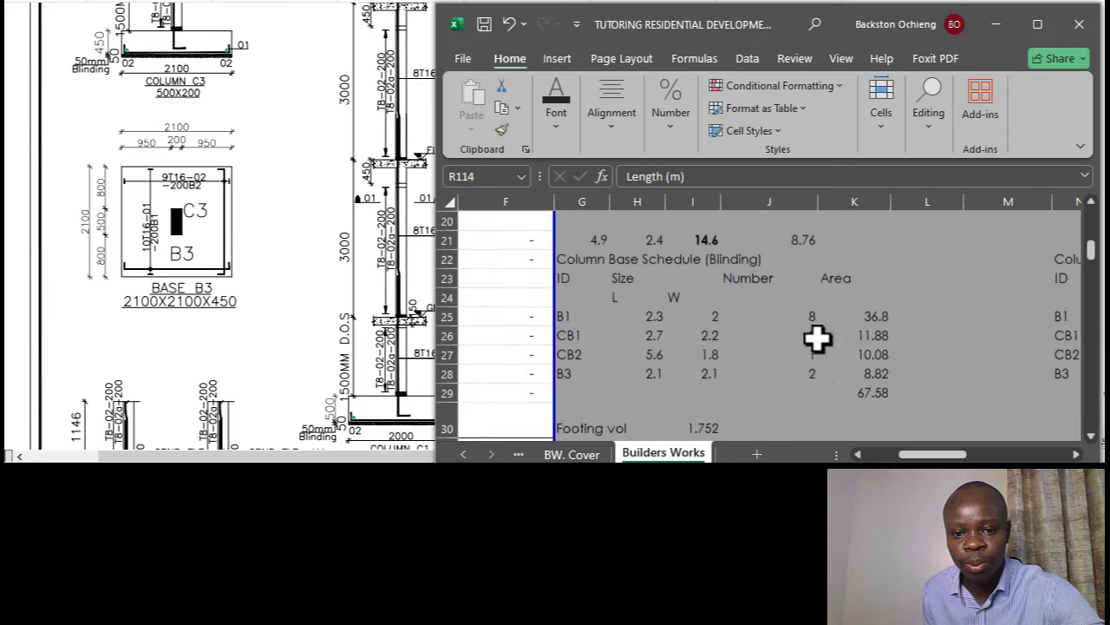
pyautogui.scroll(-6, 818, 339)
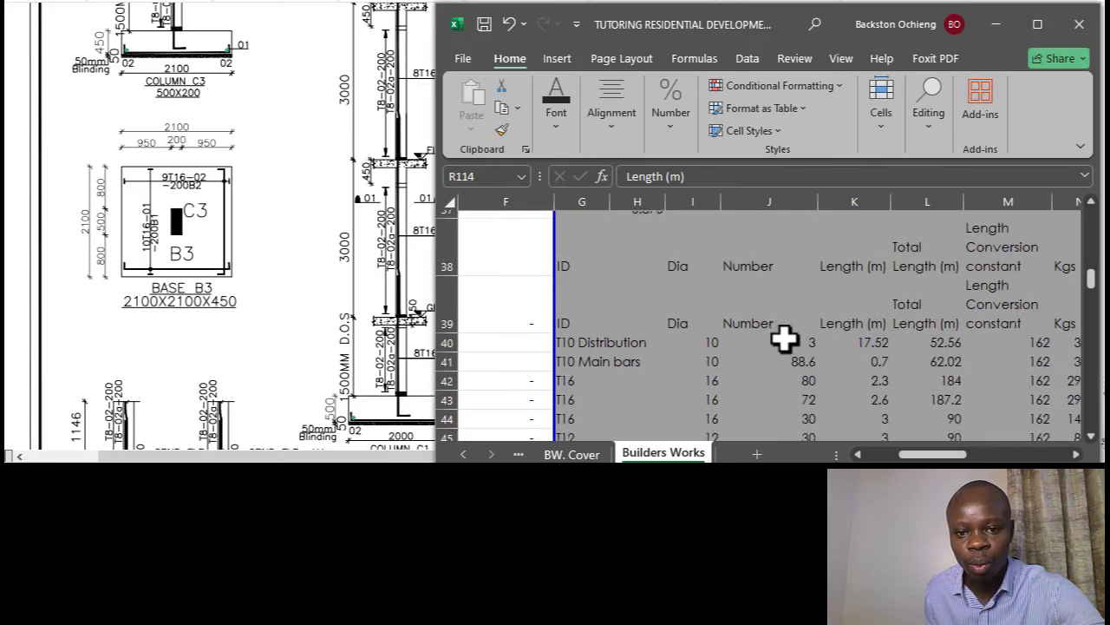
pyautogui.scroll(1, 783, 340)
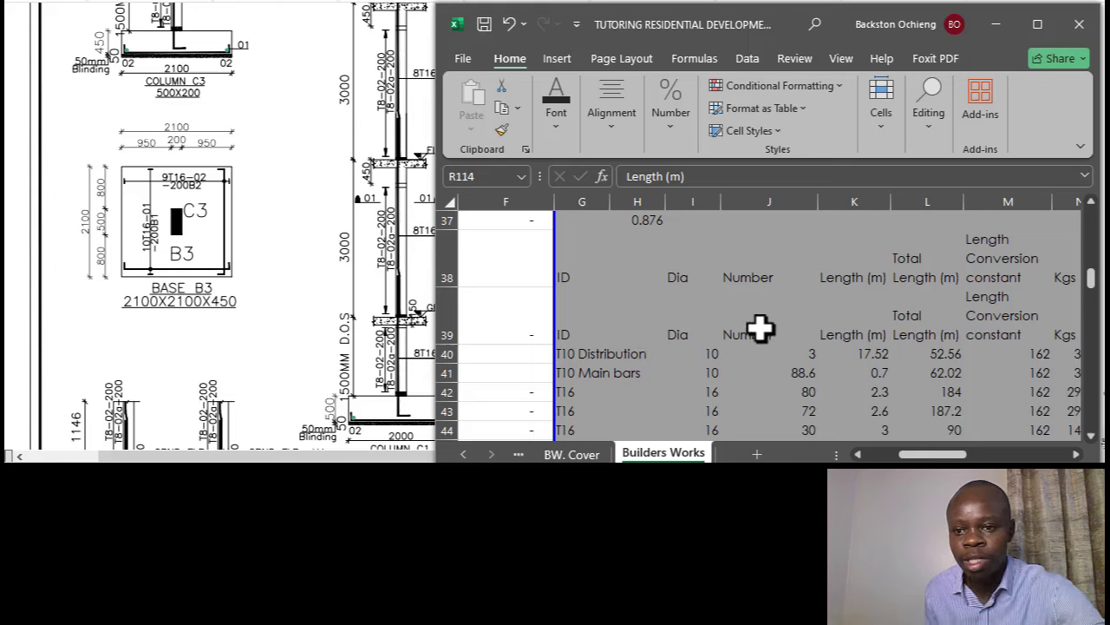
# Examine the headers and the Dia and Number entries of the earlier reinforcement table in rows 38 to 45.
pyautogui.click(576, 277)
pyautogui.click(675, 274)
pyautogui.write('Dia')
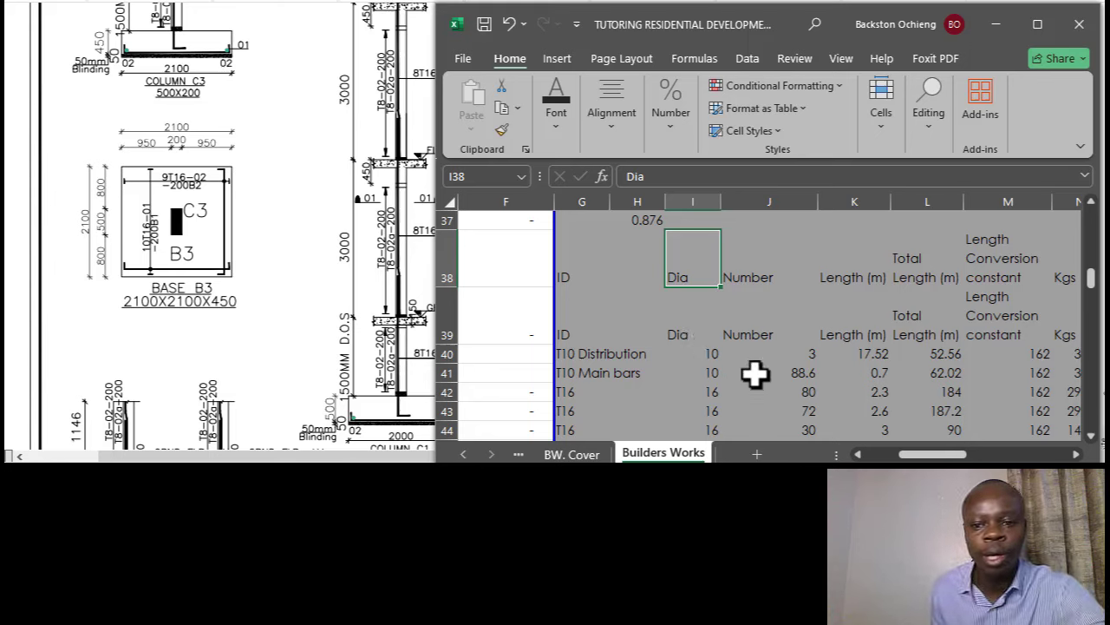
pyautogui.scroll(-1, 753, 373)
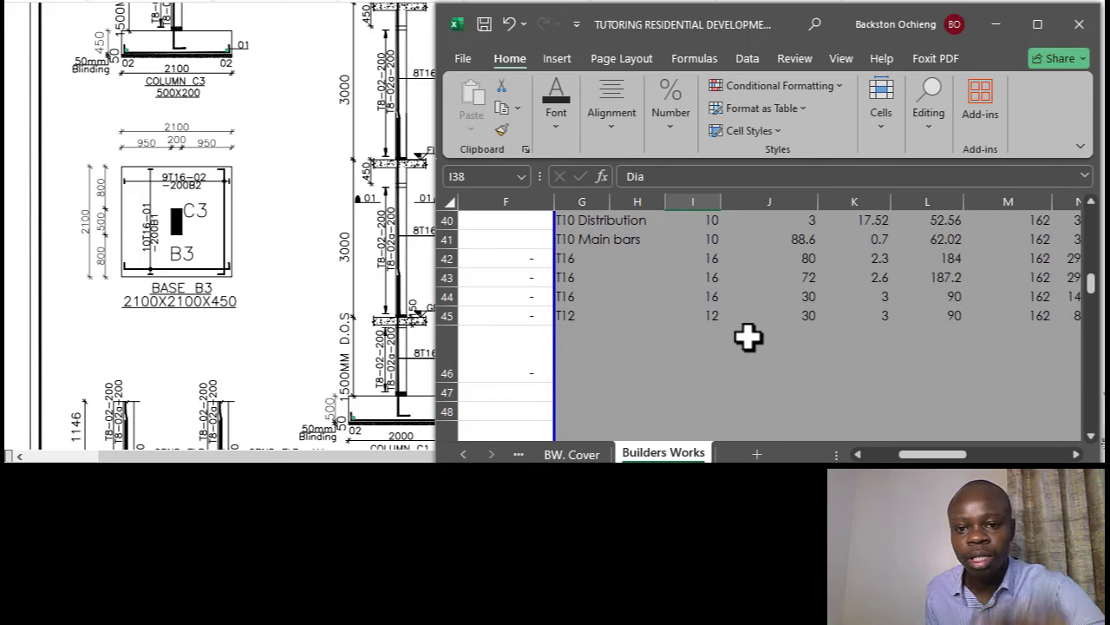
pyautogui.scroll(1, 748, 337)
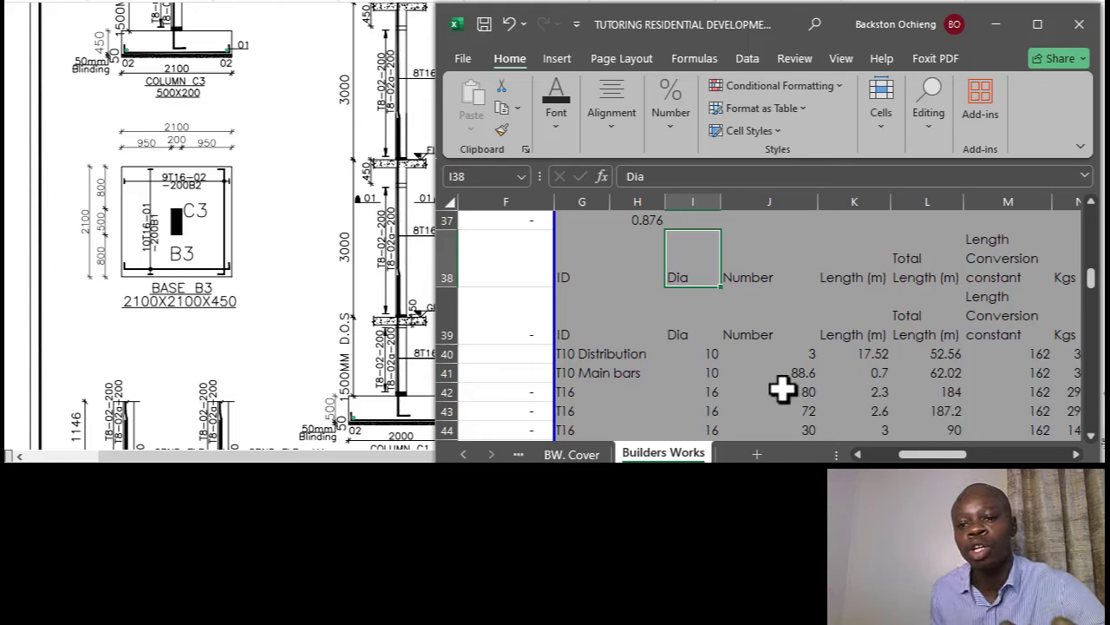
pyautogui.scroll(-1, 779, 382)
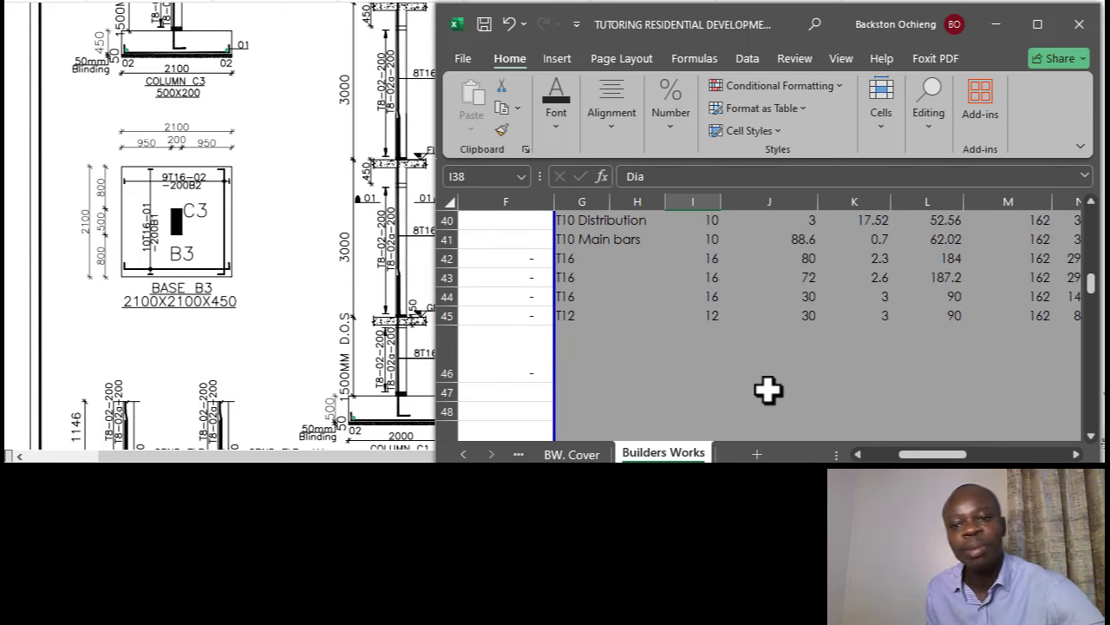
pyautogui.scroll(1, 761, 372)
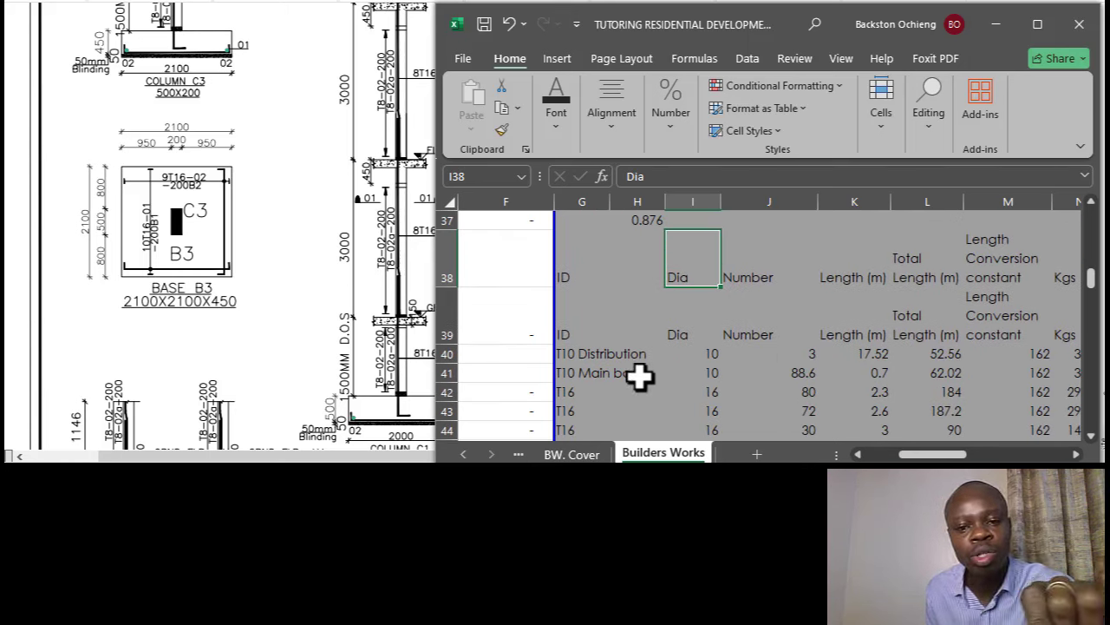
pyautogui.click(763, 340)
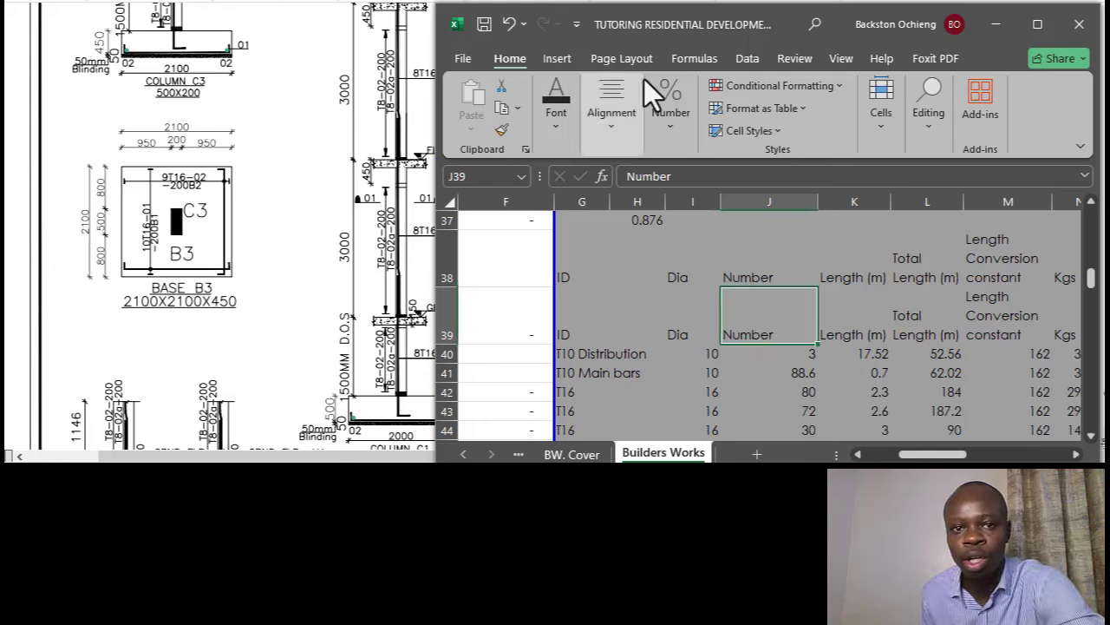
pyautogui.press('Return')
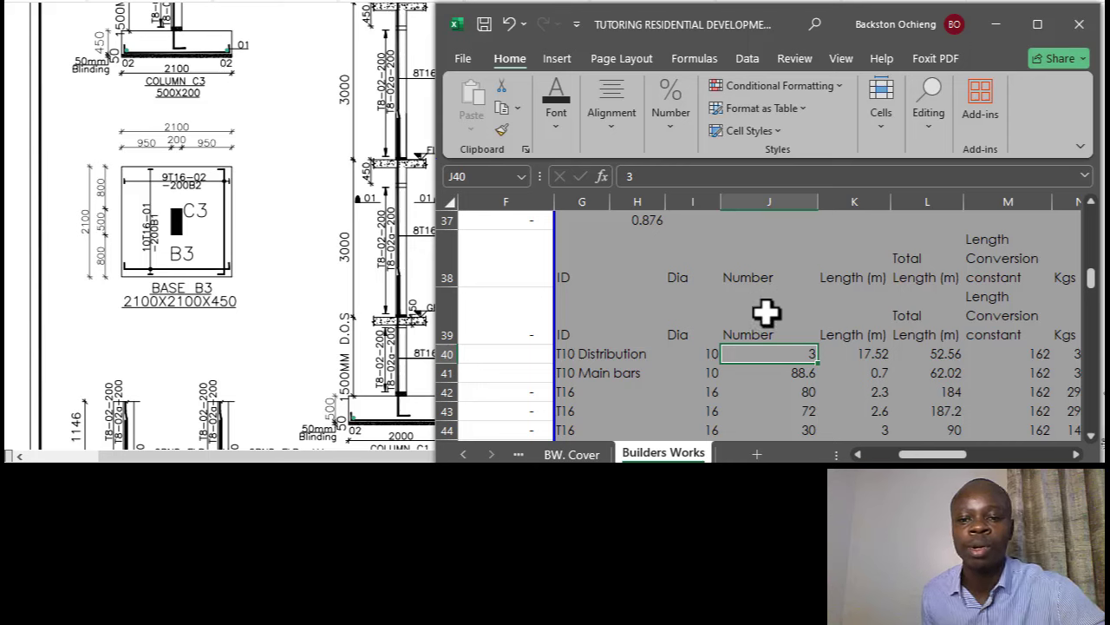
pyautogui.click(772, 307)
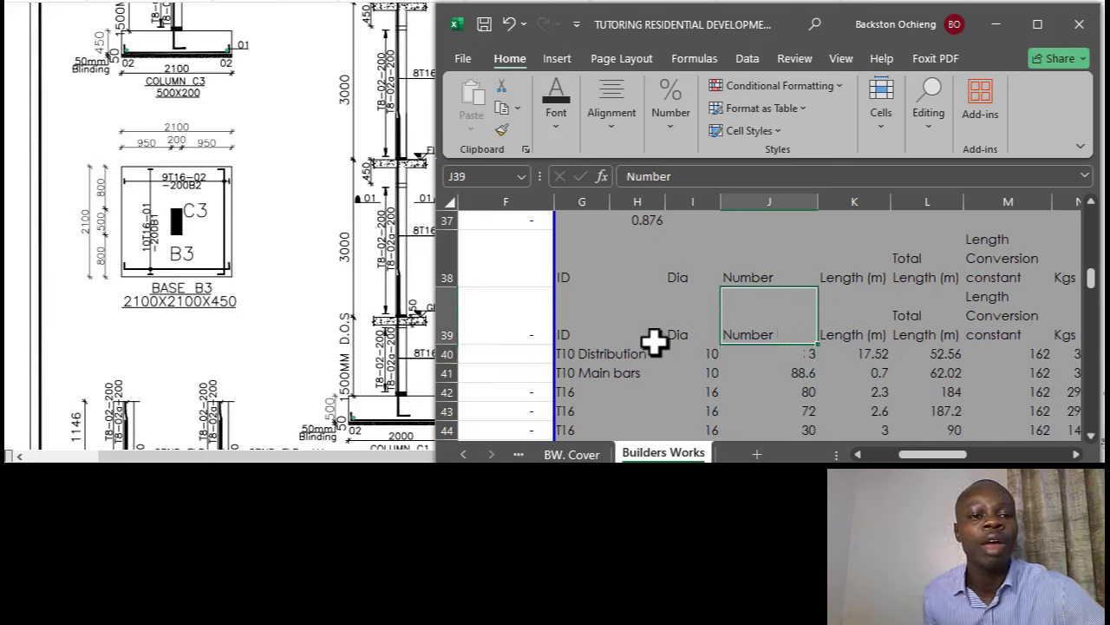
pyautogui.click(778, 391)
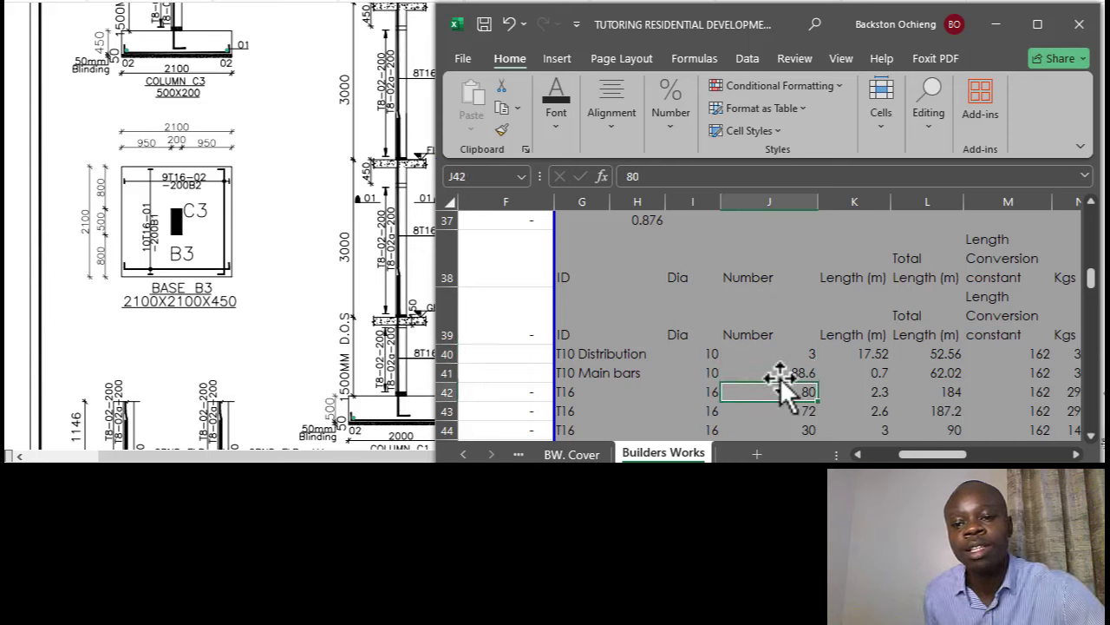
# Look through the remaining take-off schedules and return to the "Reinforcement to supestructure columns" table at row 113.
pyautogui.scroll(-3, 798, 351)
pyautogui.scroll(-4, 804, 338)
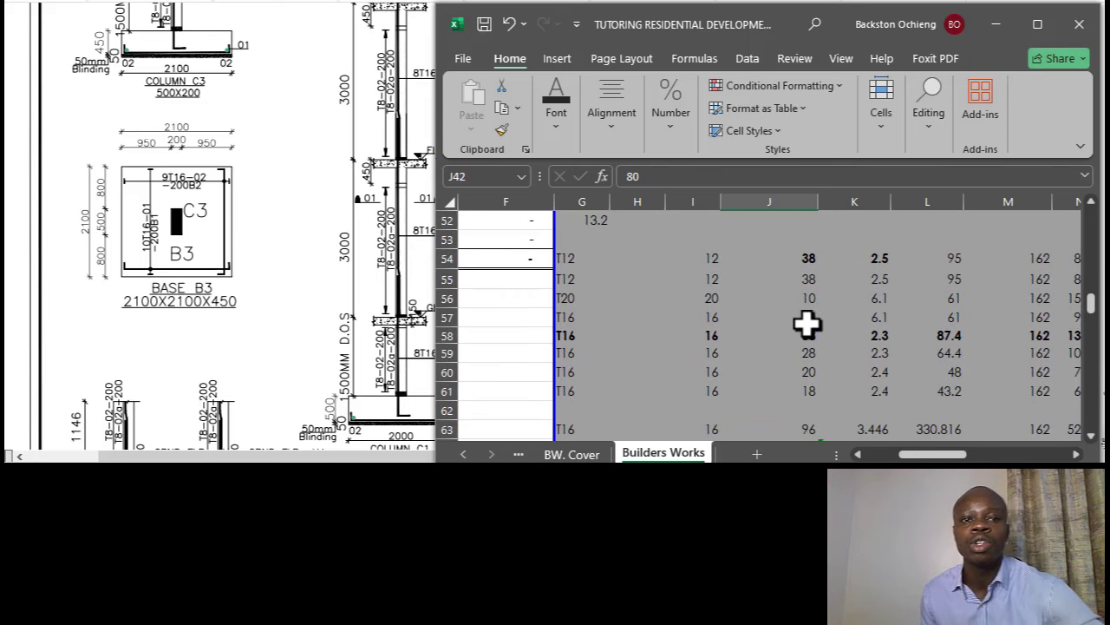
pyautogui.scroll(-10, 820, 314)
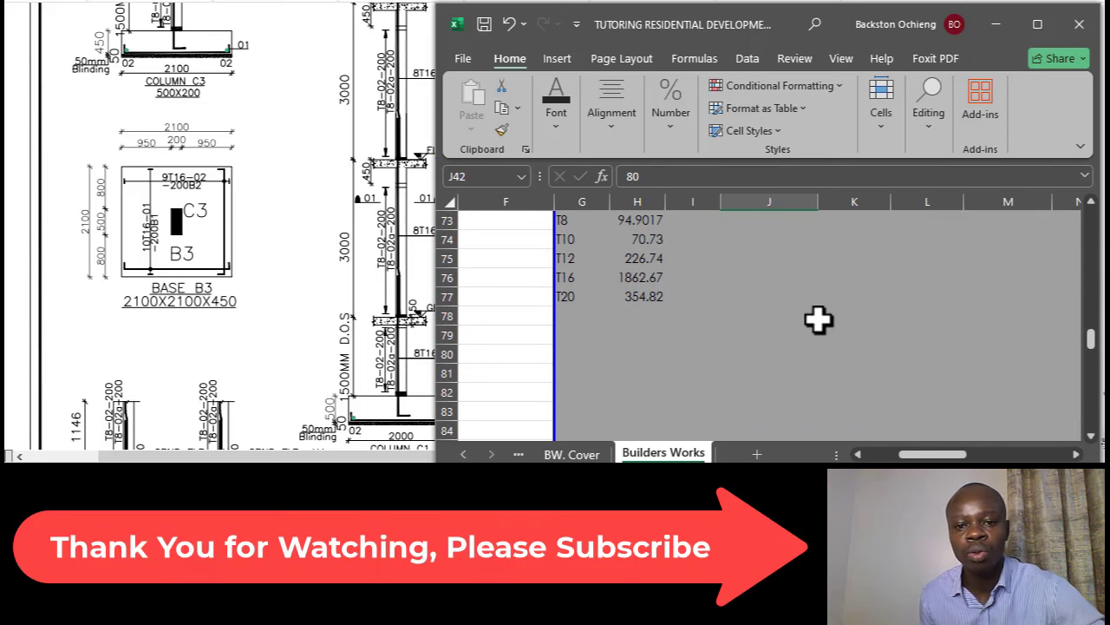
pyautogui.scroll(9, 818, 319)
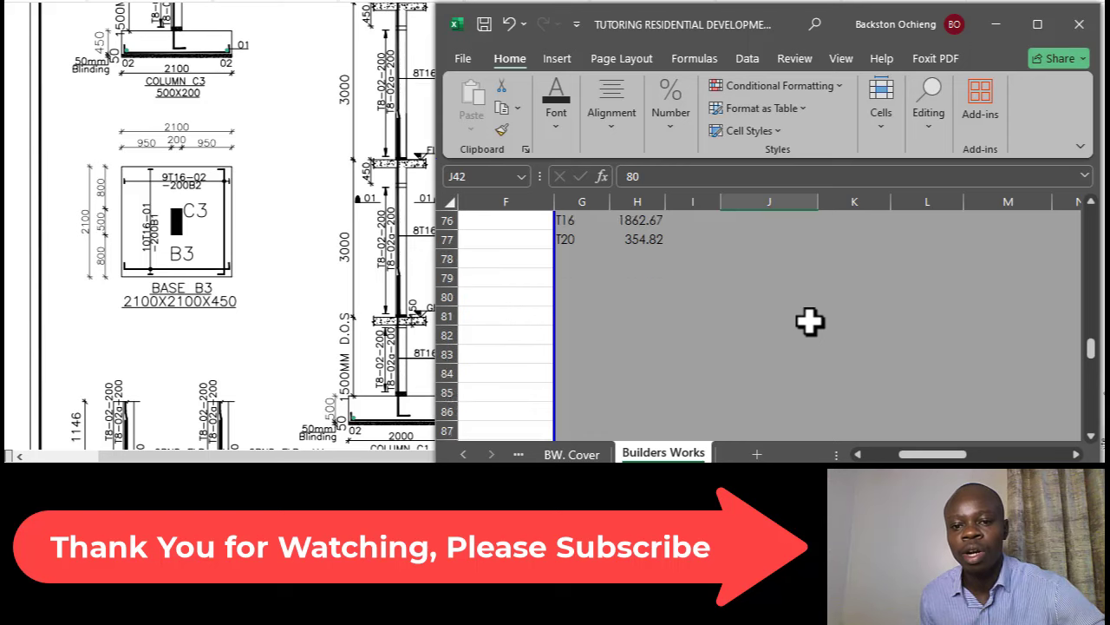
pyautogui.scroll(-17, 809, 321)
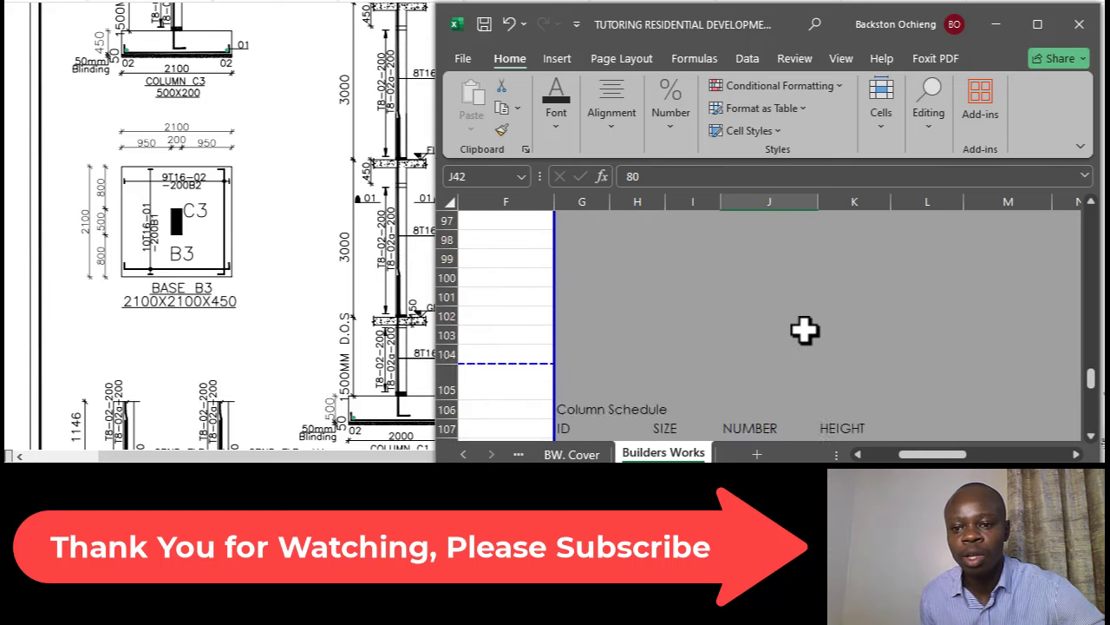
pyautogui.scroll(-2, 824, 330)
pyautogui.scroll(2, 885, 376)
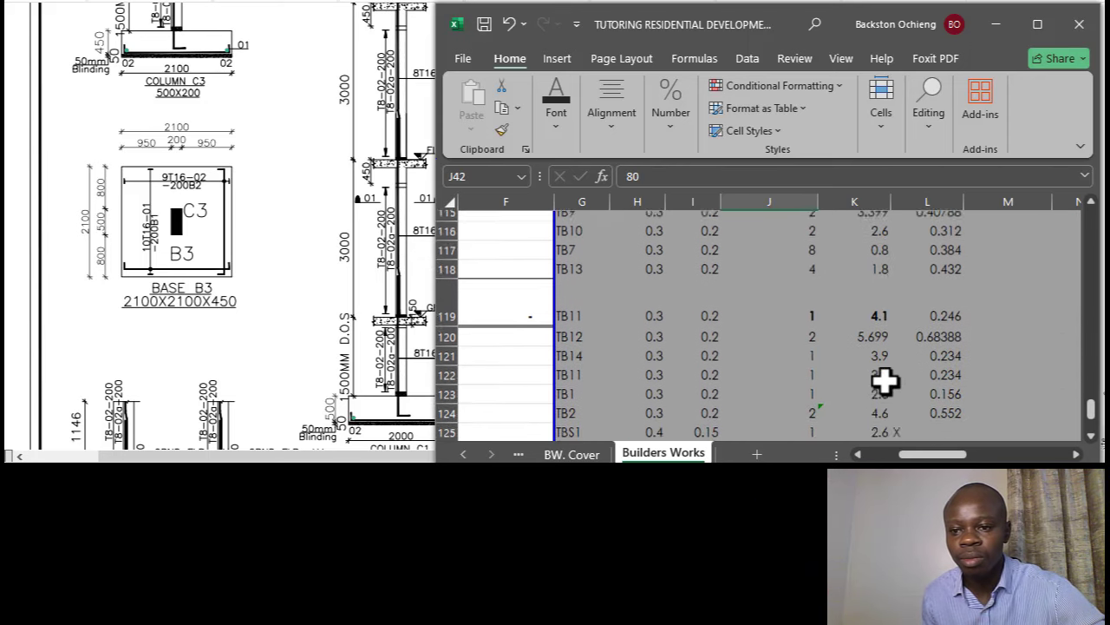
pyautogui.scroll(-4, 582, 386)
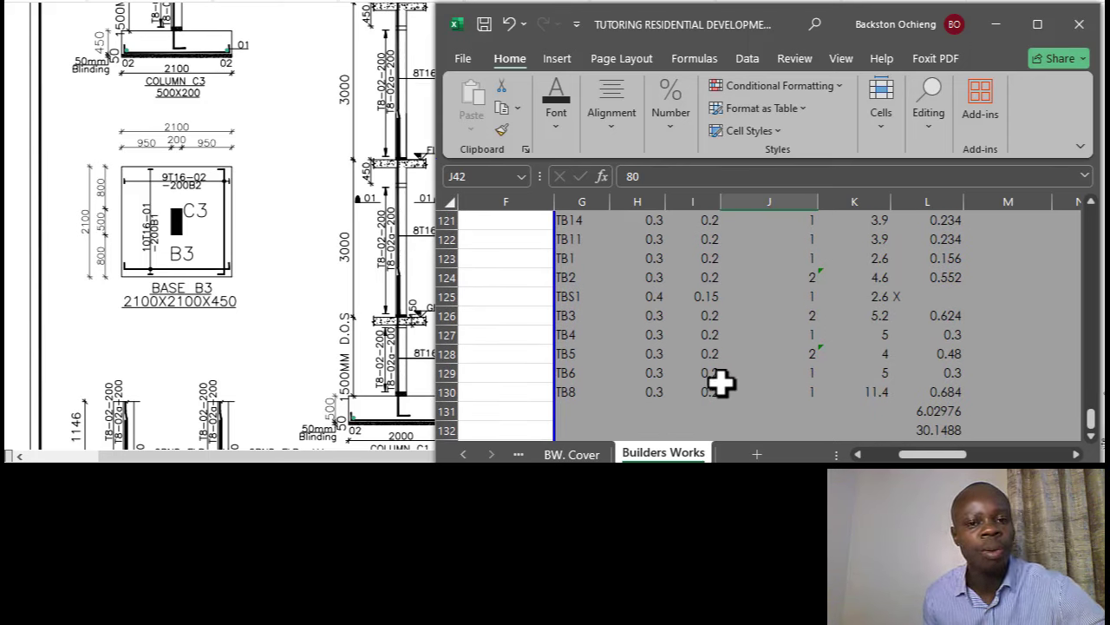
pyautogui.scroll(-8, 737, 356)
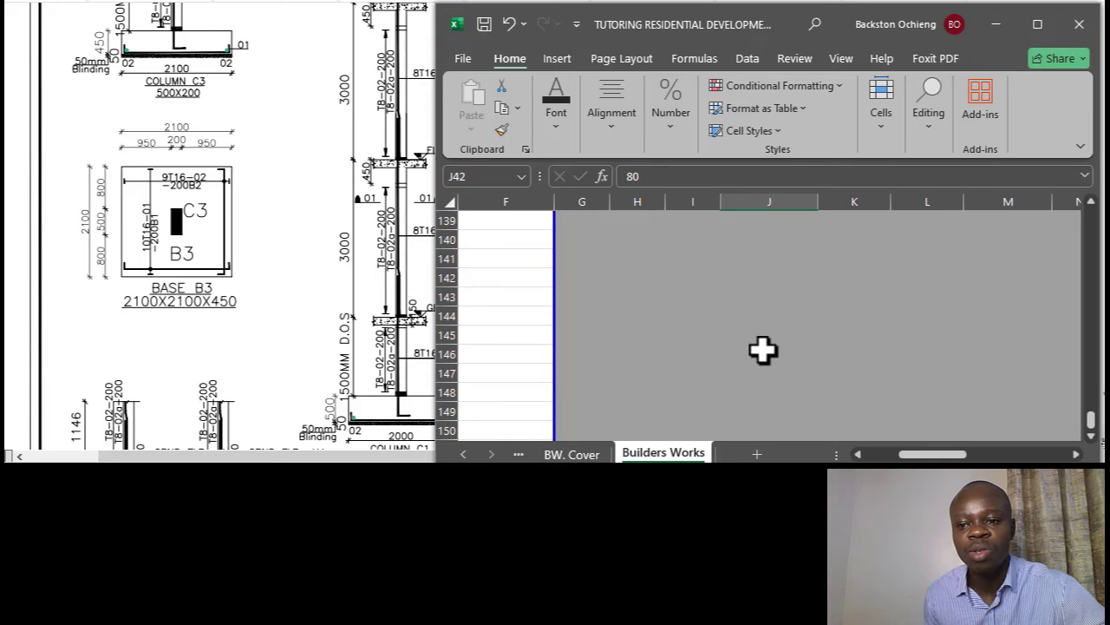
pyautogui.scroll(4, 762, 349)
pyautogui.moveTo(911, 454); pyautogui.dragTo(973, 456)
pyautogui.scroll(7, 820, 392)
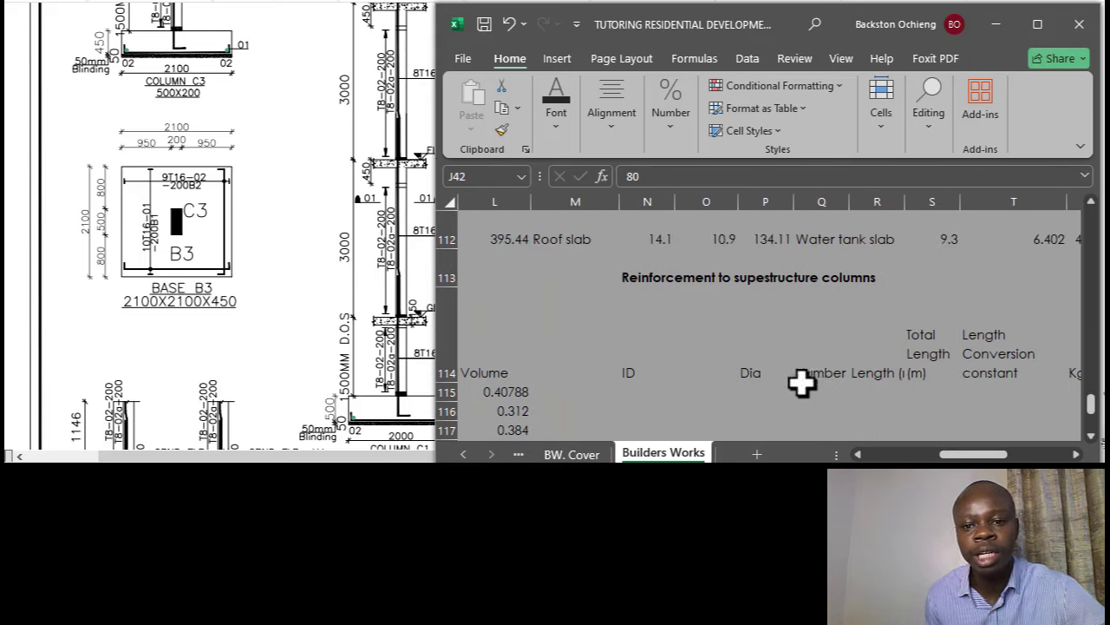
pyautogui.scroll(-1, 650, 263)
pyautogui.scroll(1, 711, 278)
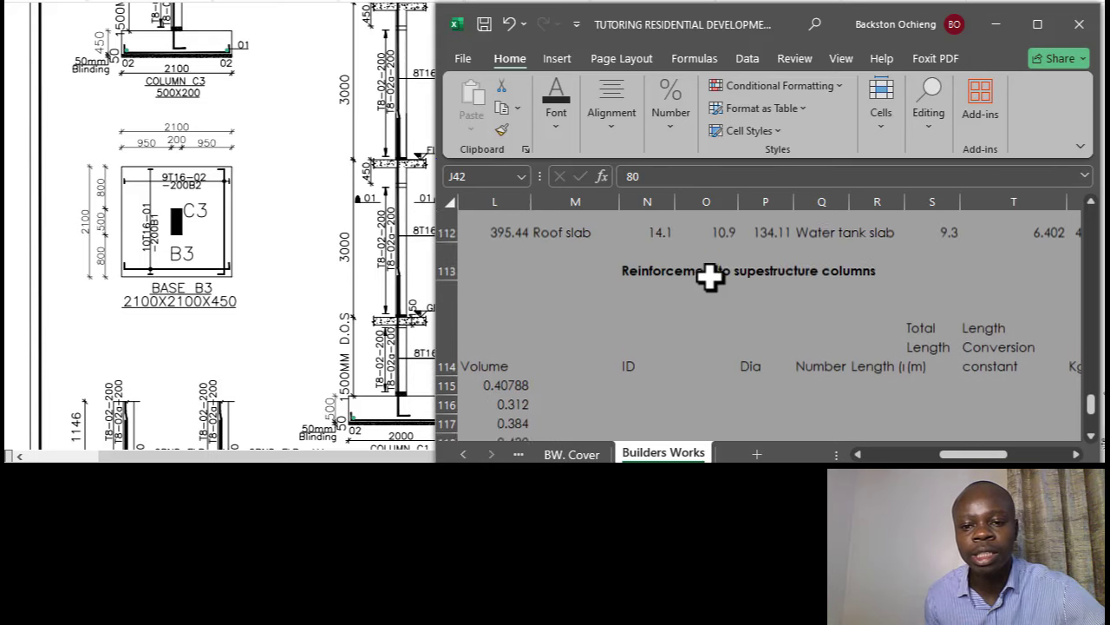
# Review the ID and Dia headers in row 114 and the empty entry cells N115 and O115 beneath them.
pyautogui.click(634, 390)
pyautogui.click(706, 394)
pyautogui.click(639, 391)
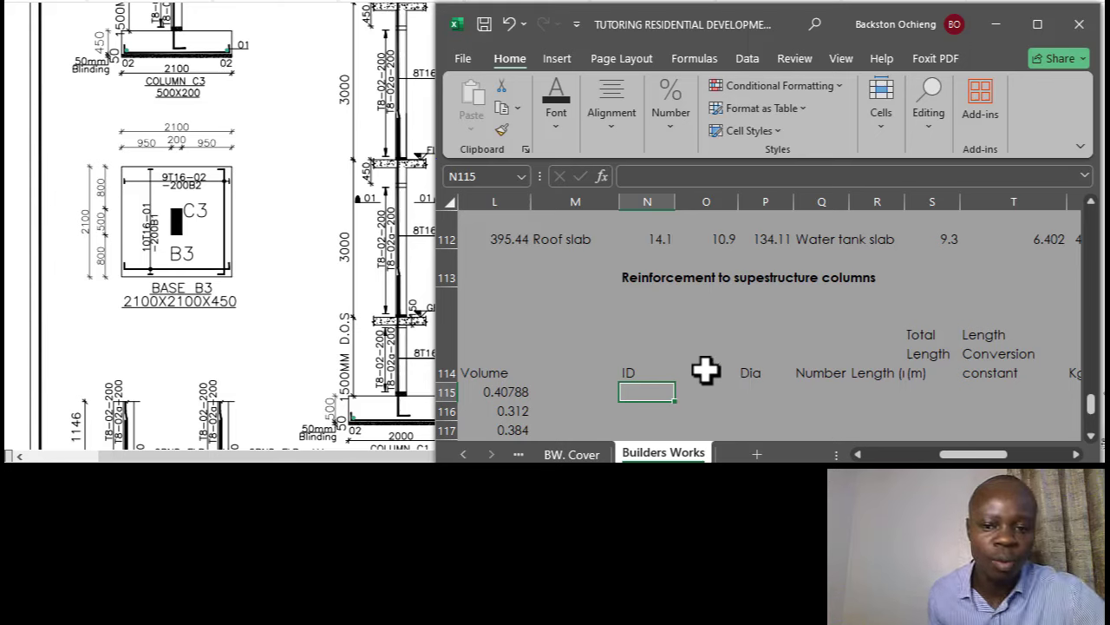
pyautogui.click(717, 394)
pyautogui.click(639, 395)
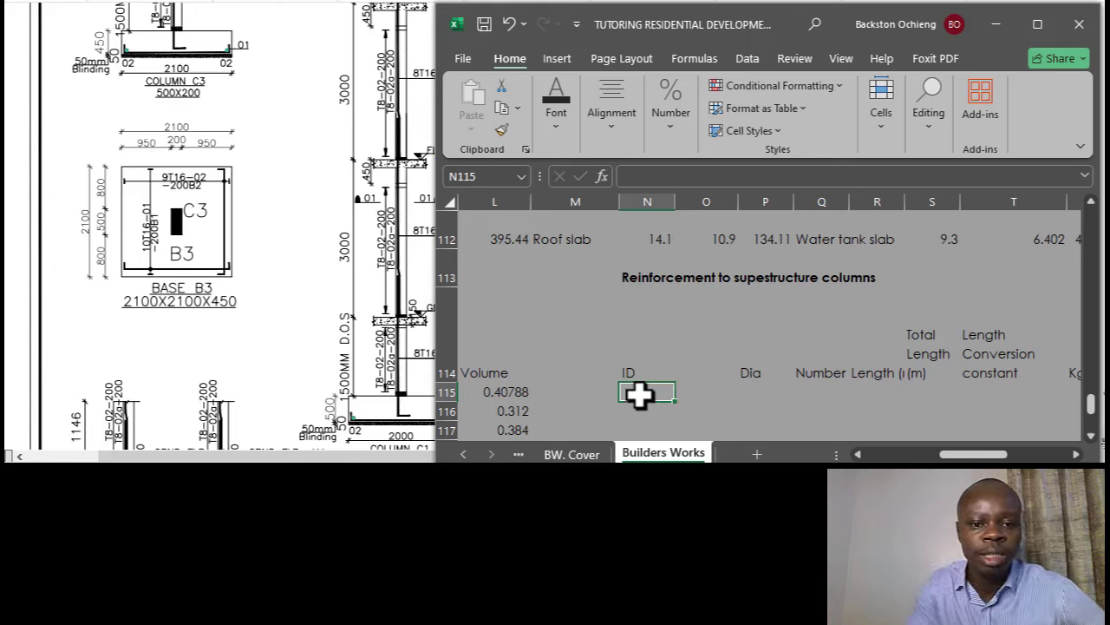
pyautogui.click(683, 349)
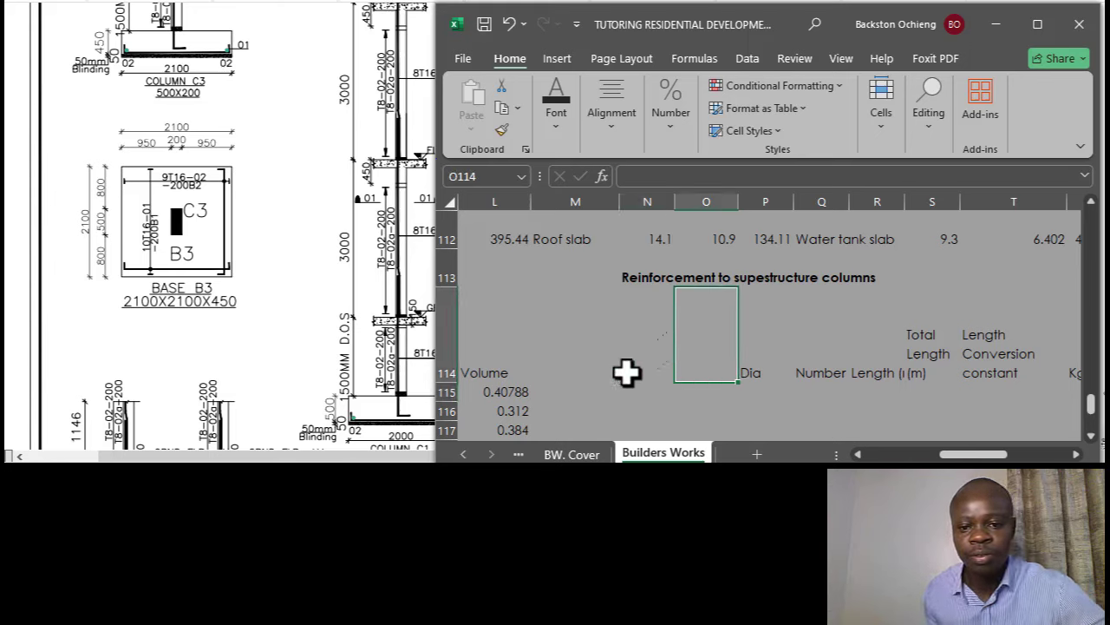
pyautogui.click(626, 368)
pyautogui.click(731, 377)
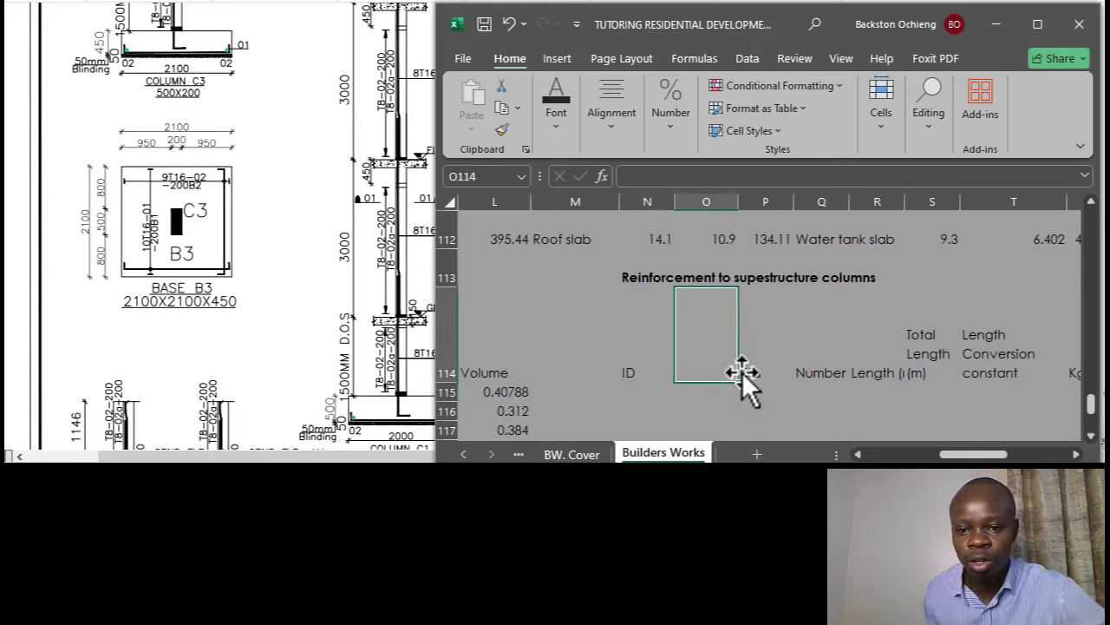
pyautogui.click(746, 373)
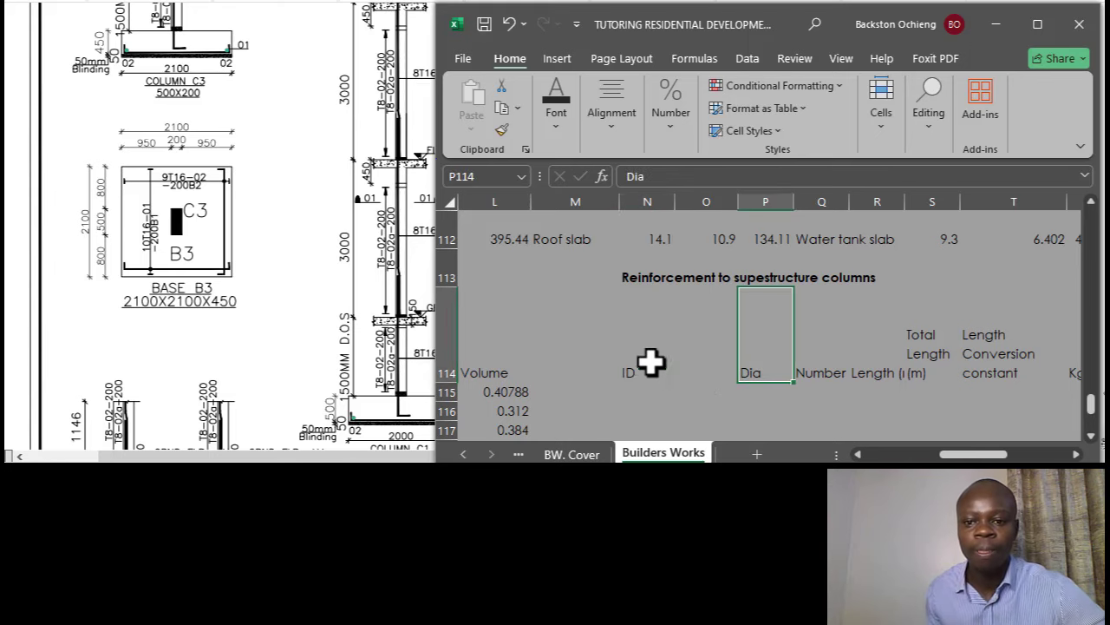
# Switch to the structural drawing, examine the column C1 bar and link details, and return to the Number header in the sheet.
pyautogui.click(953, 277)
pyautogui.click(991, 276)
pyautogui.click(944, 269)
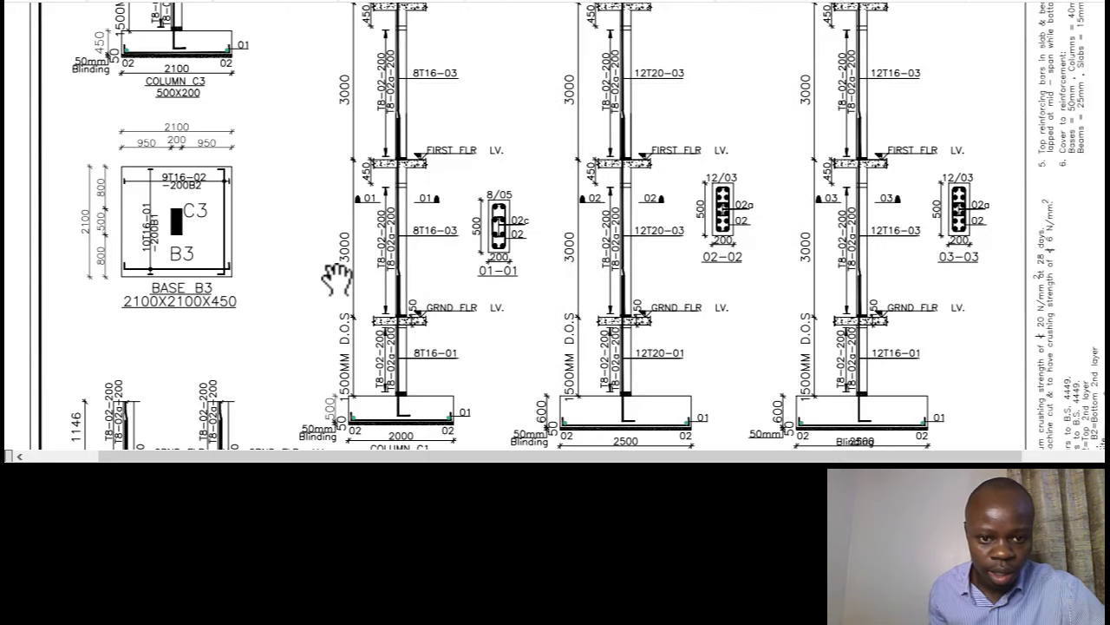
pyautogui.click(328, 281)
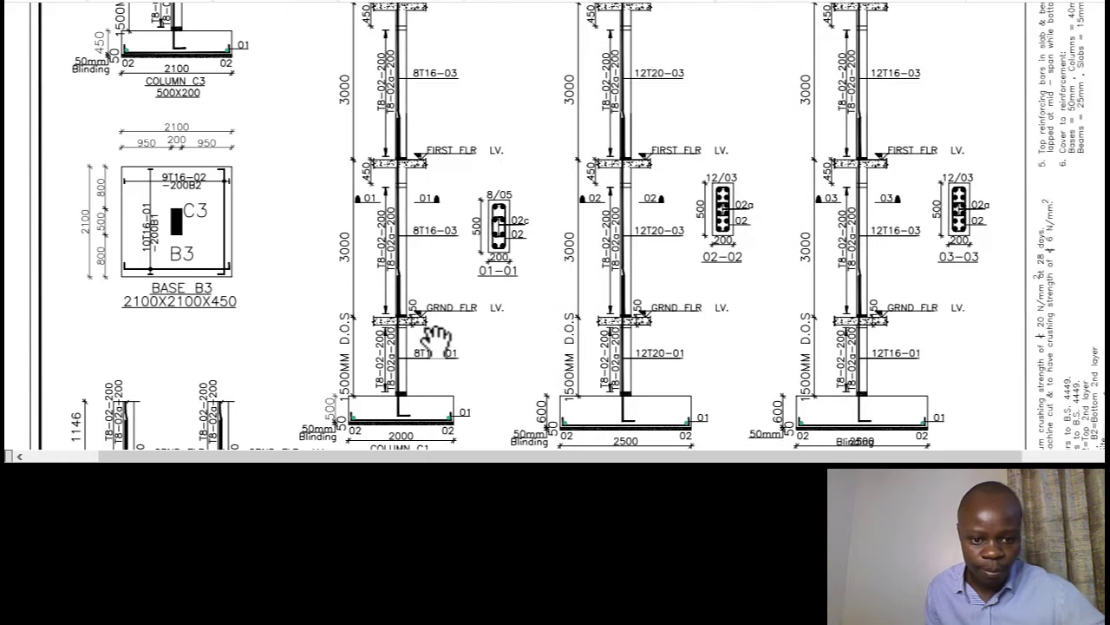
pyautogui.scroll(-1, 438, 340)
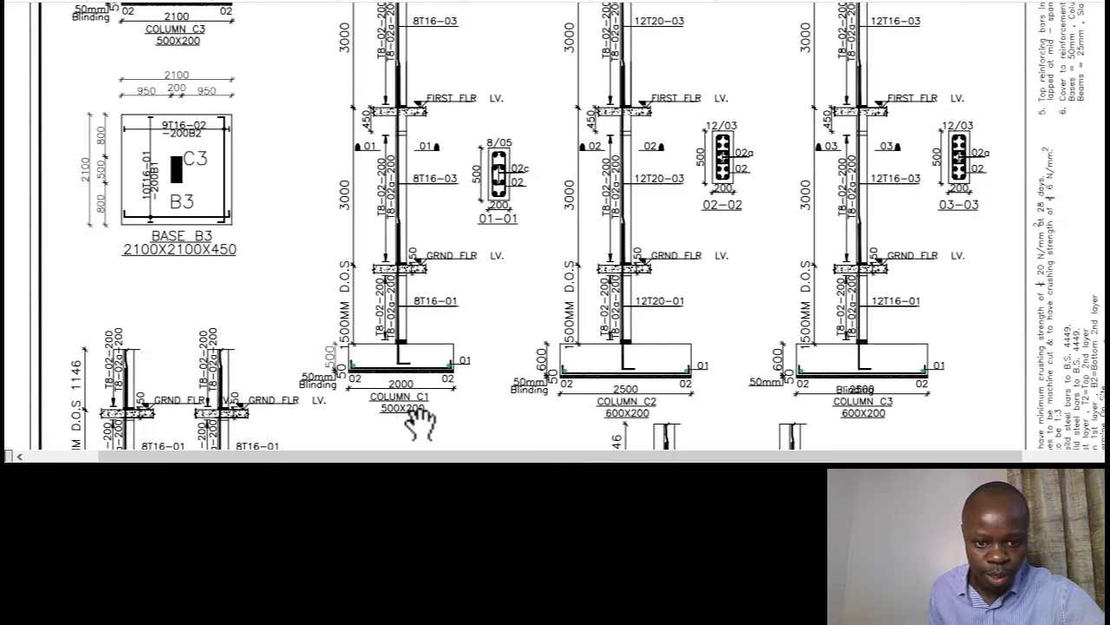
pyautogui.scroll(1, 418, 424)
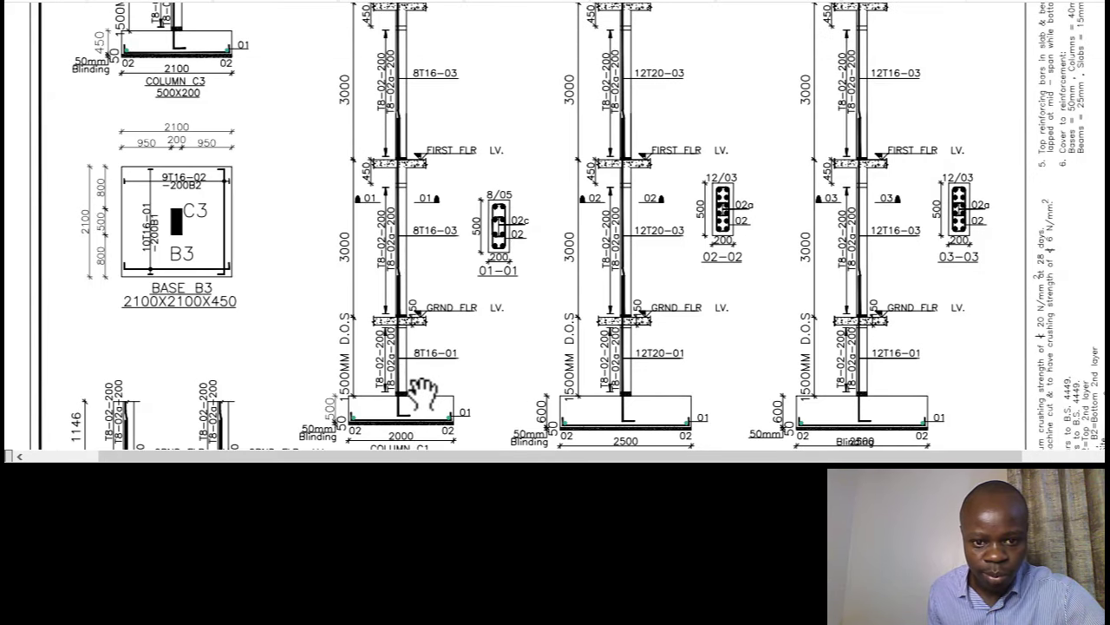
pyautogui.scroll(-1, 423, 392)
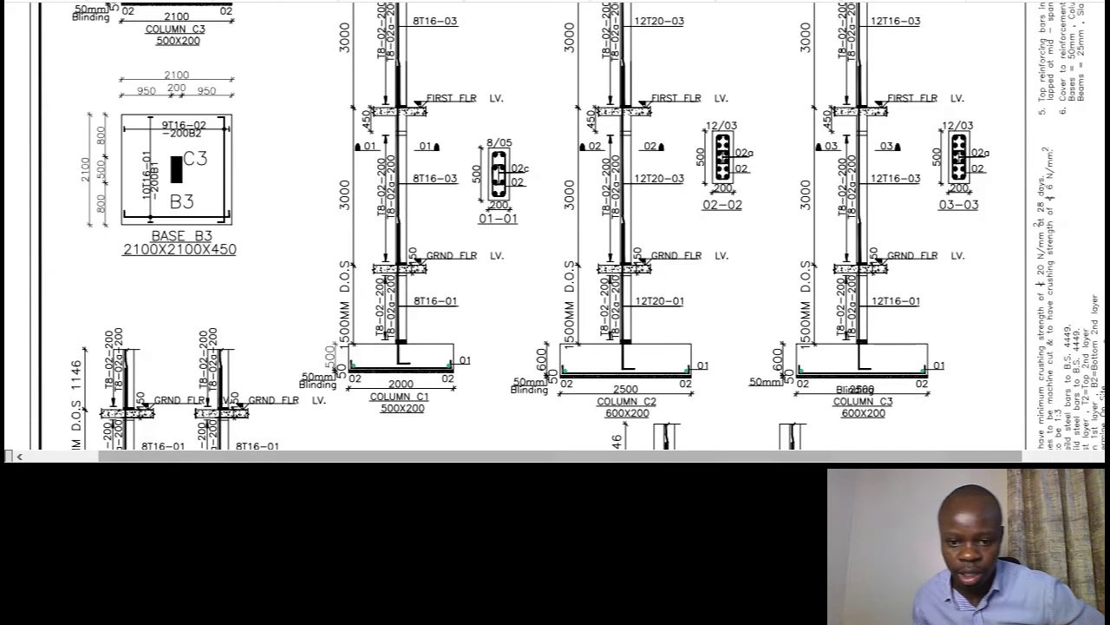
pyautogui.hotkey('alt', 'Tab')
pyautogui.click(832, 330)
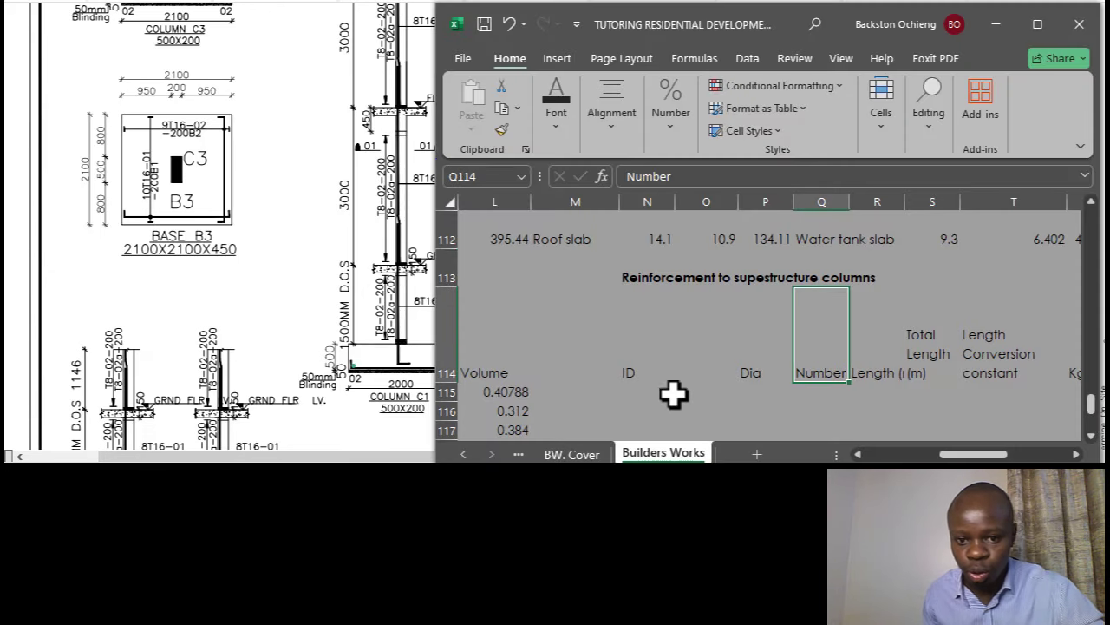
# Enter the column label C1 in S113 beside the "Reinforcement to supestructure columns" title.
pyautogui.click(645, 346)
pyautogui.click(910, 277)
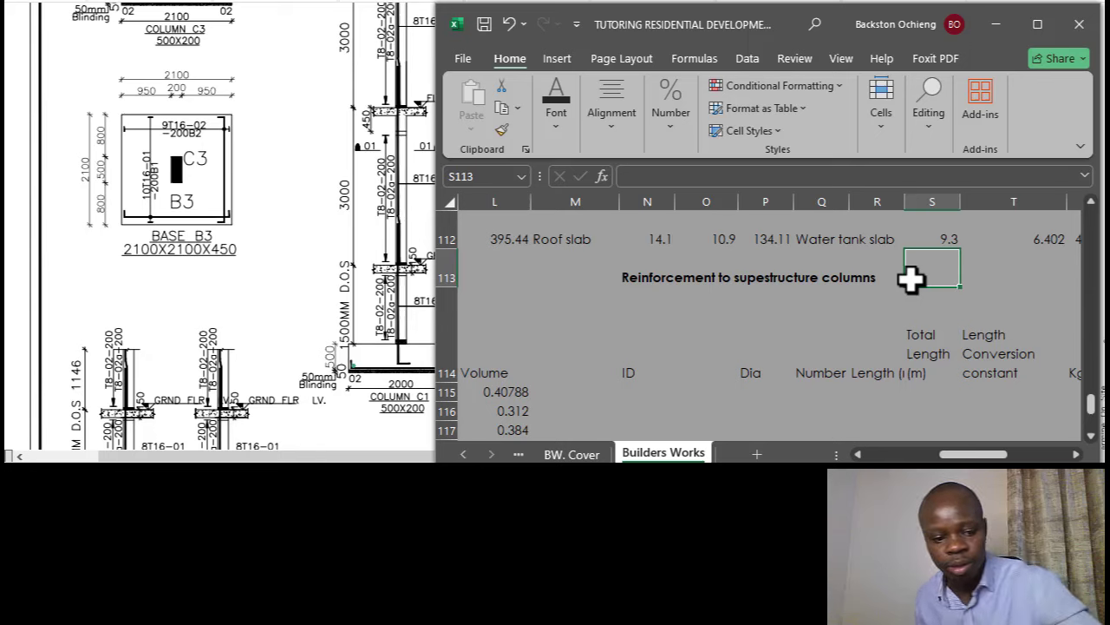
pyautogui.doubleClick(911, 278)
pyautogui.write('C1')
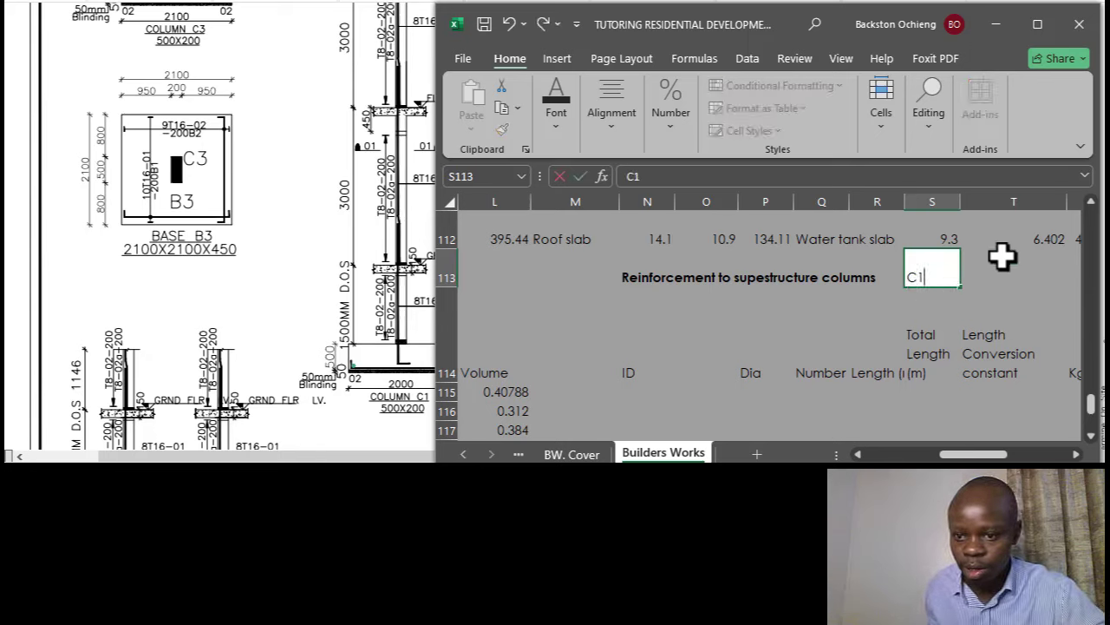
pyautogui.click(998, 270)
pyautogui.click(922, 291)
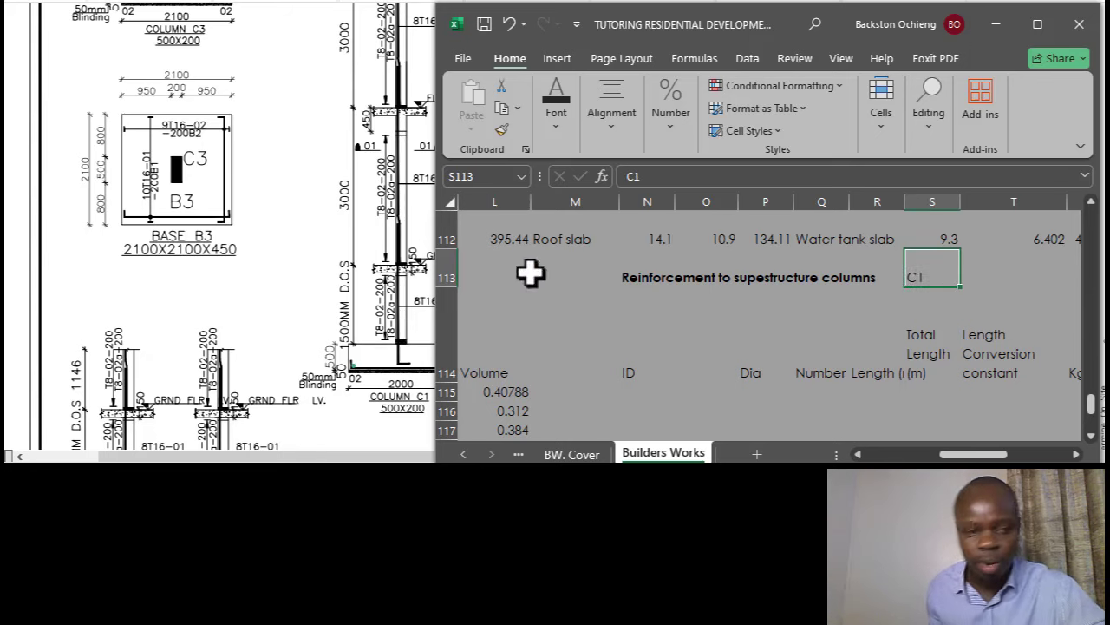
# Count the C1 columns on the foundation layout drawing and enter 12 in T113 beside the C1 label.
pyautogui.click(228, 263)
pyautogui.scroll(-10, 322, 250)
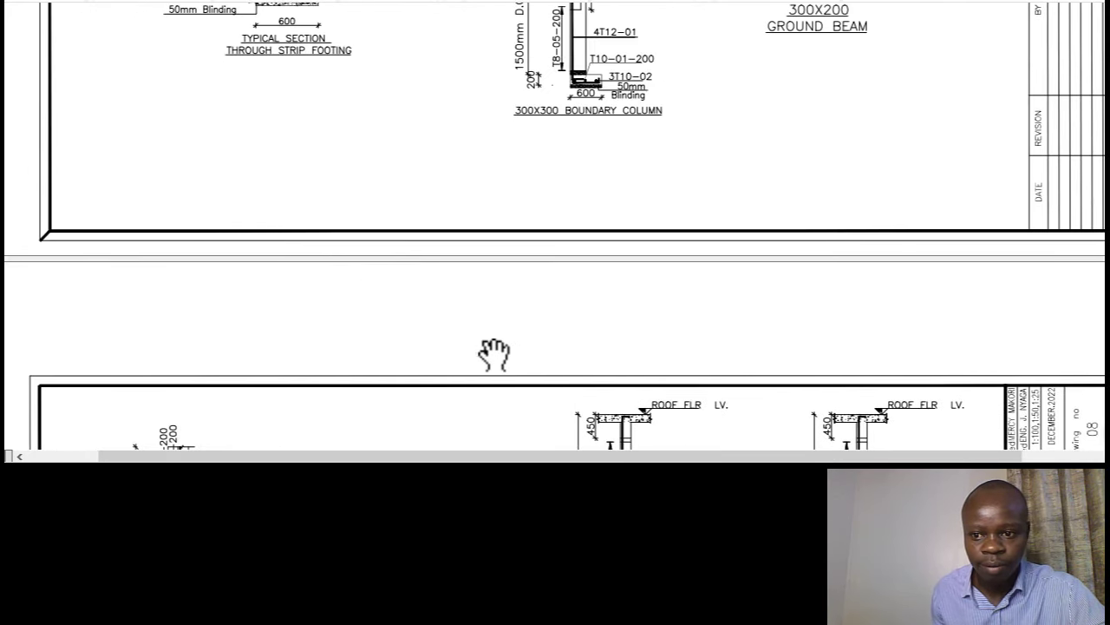
pyautogui.moveTo(608, 452); pyautogui.dragTo(534, 454)
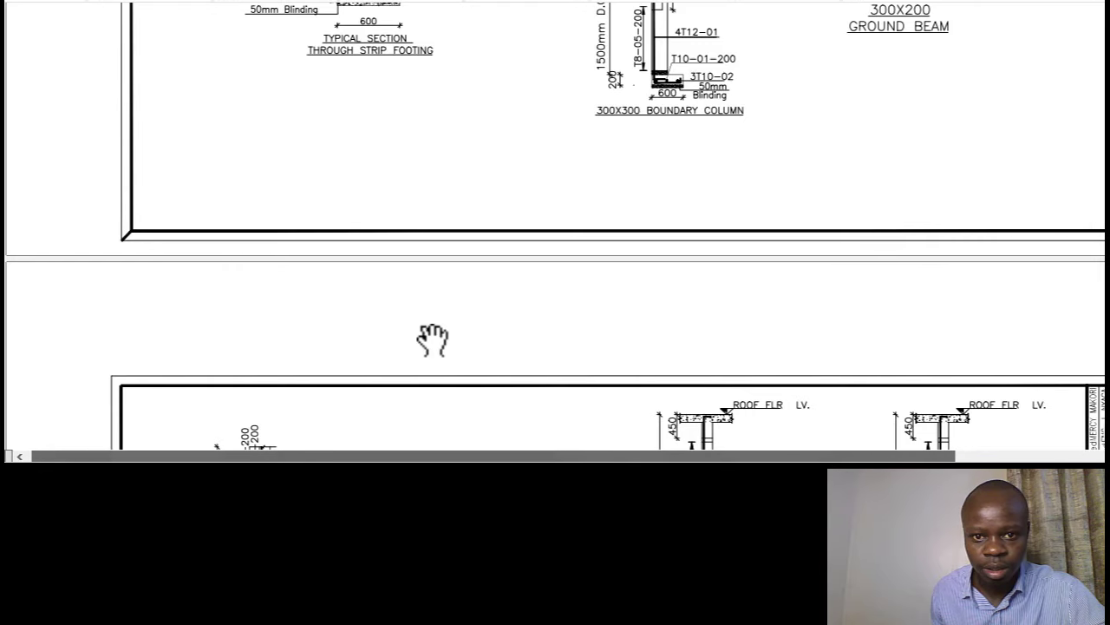
pyautogui.scroll(5, 430, 319)
pyautogui.scroll(5, 431, 319)
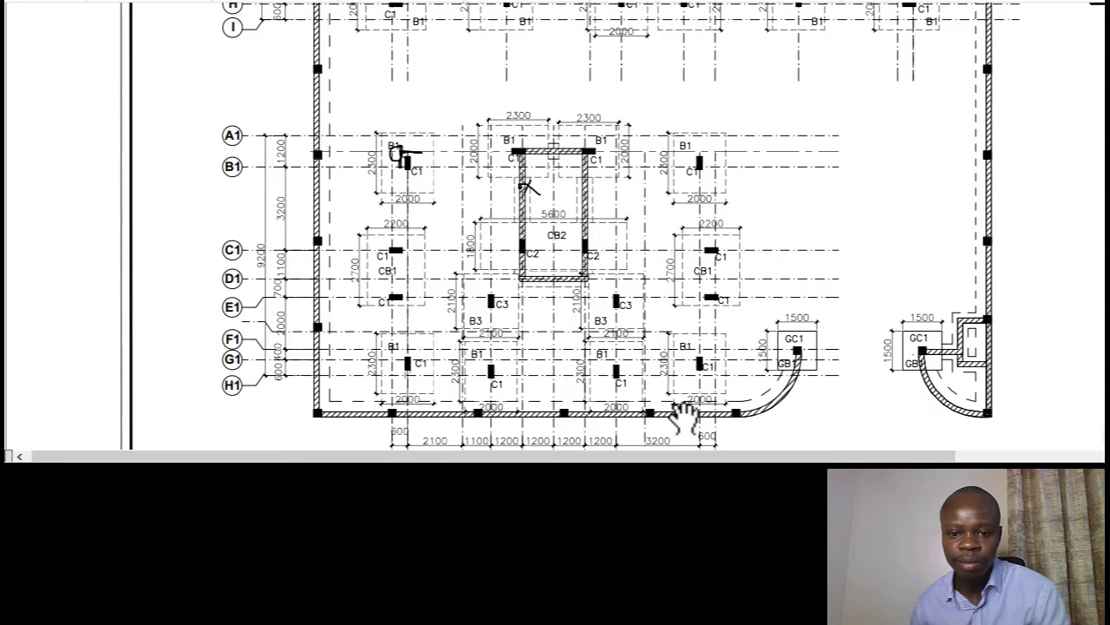
pyautogui.hotkey('alt', 'Tab')
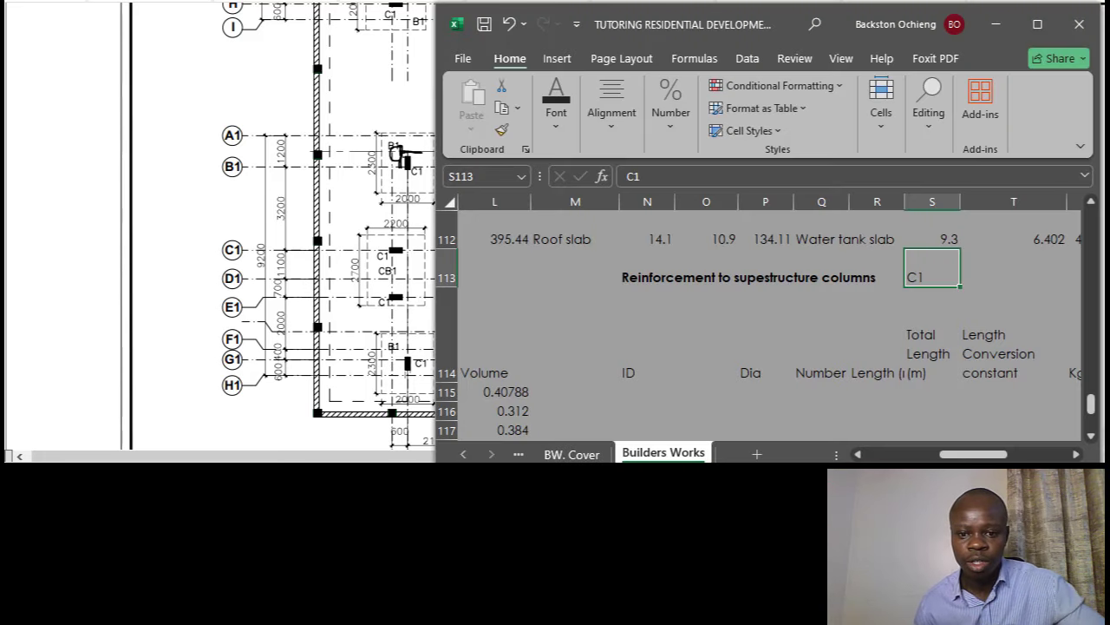
pyautogui.click(990, 273)
pyautogui.click(949, 277)
pyautogui.click(980, 278)
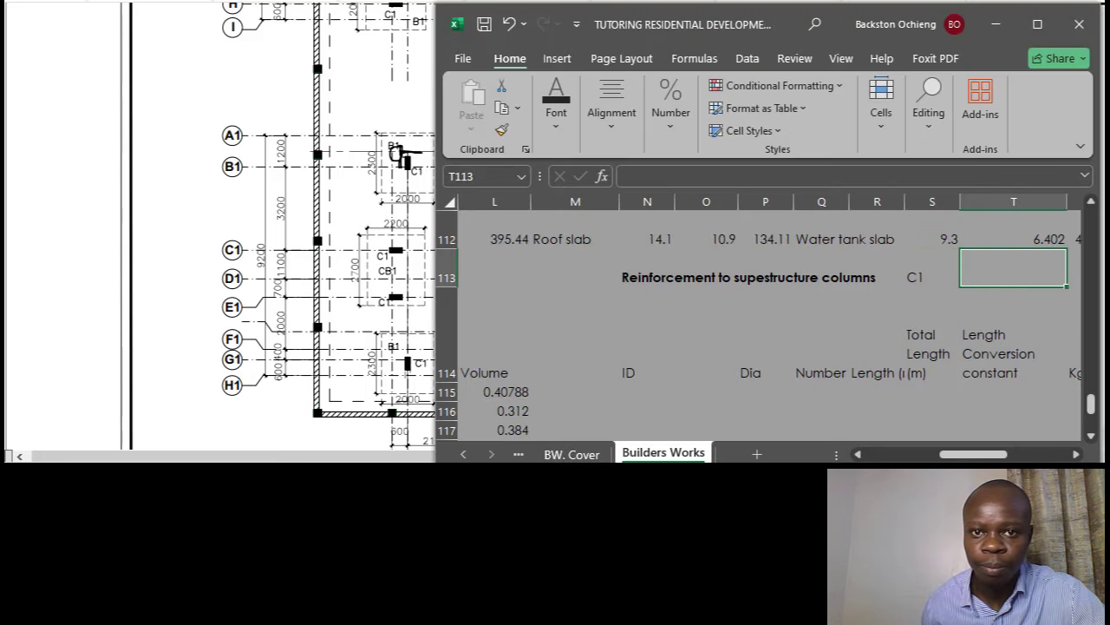
pyautogui.click(919, 273)
pyautogui.click(987, 277)
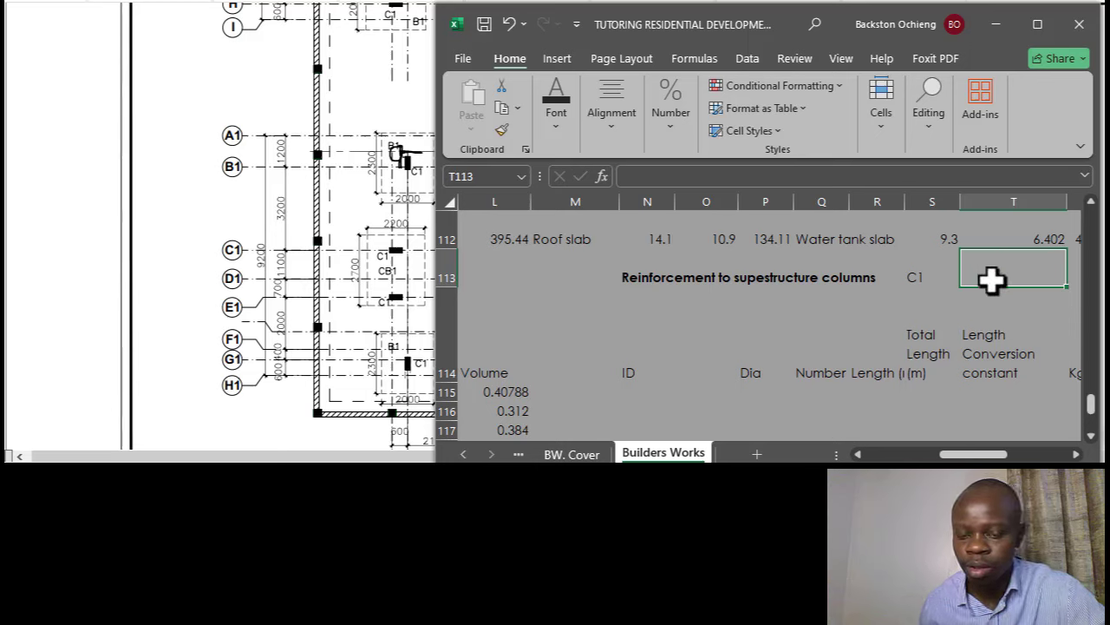
pyautogui.write('12')
pyautogui.click(942, 319)
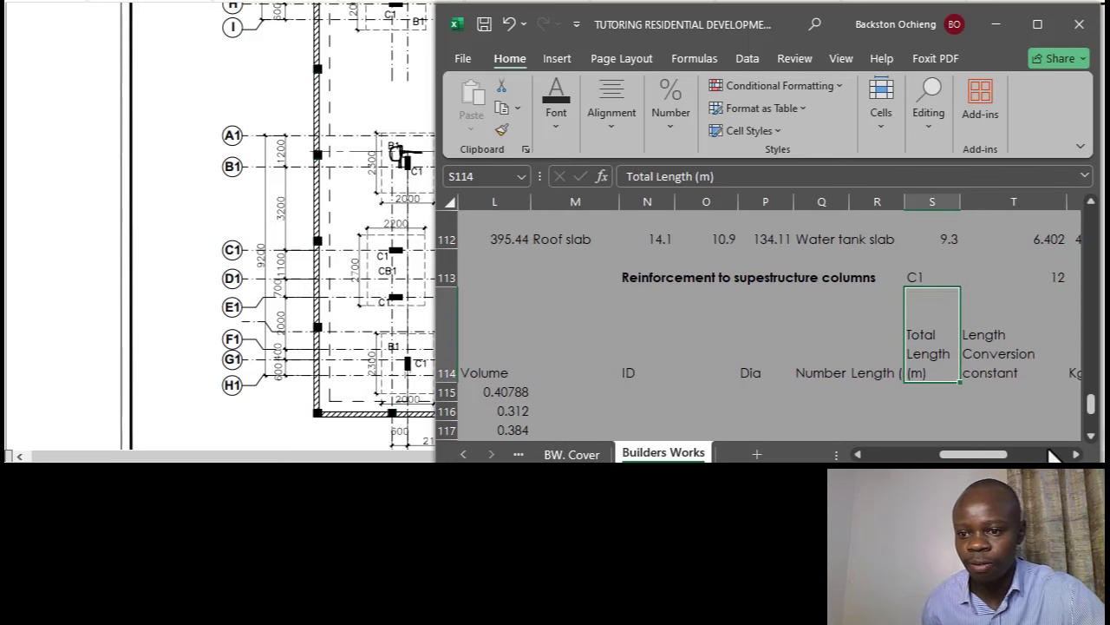
# Add the label C2 in U113, check the C2 columns on the layout drawing, and enter 2 in V113.
pyautogui.click(1073, 455)
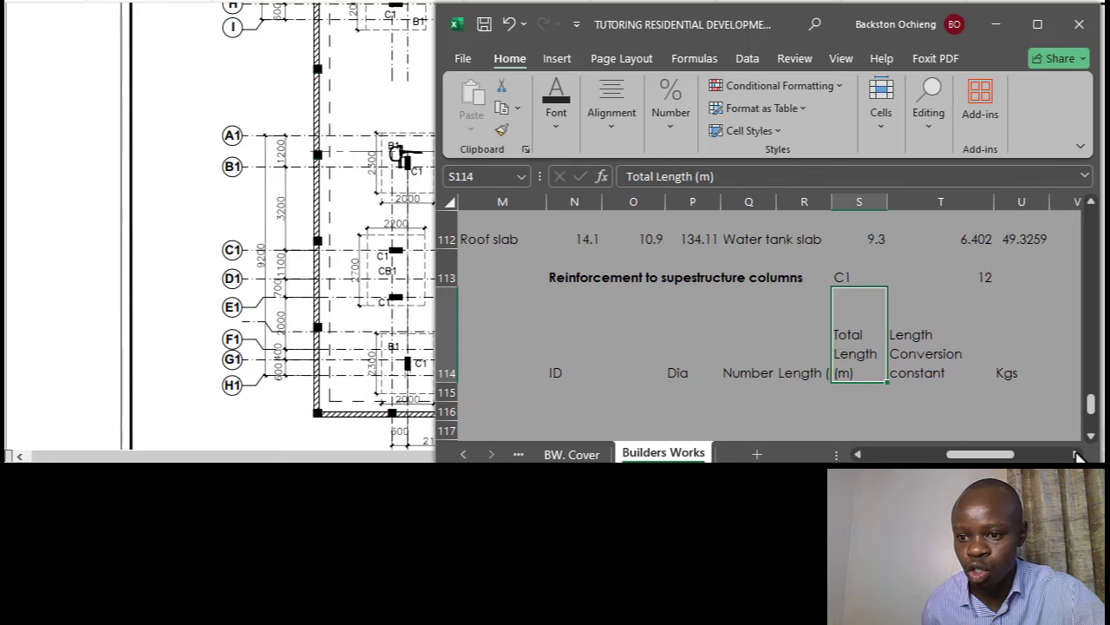
pyautogui.click(1076, 456)
pyautogui.click(1076, 455)
pyautogui.click(894, 278)
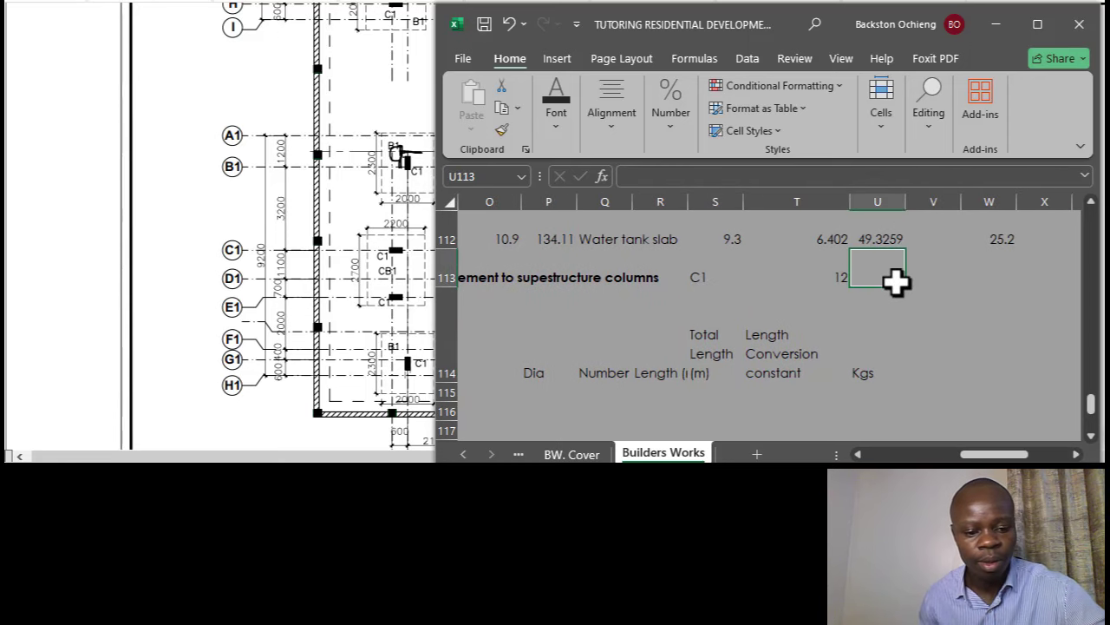
pyautogui.write('C2')
pyautogui.click(379, 260)
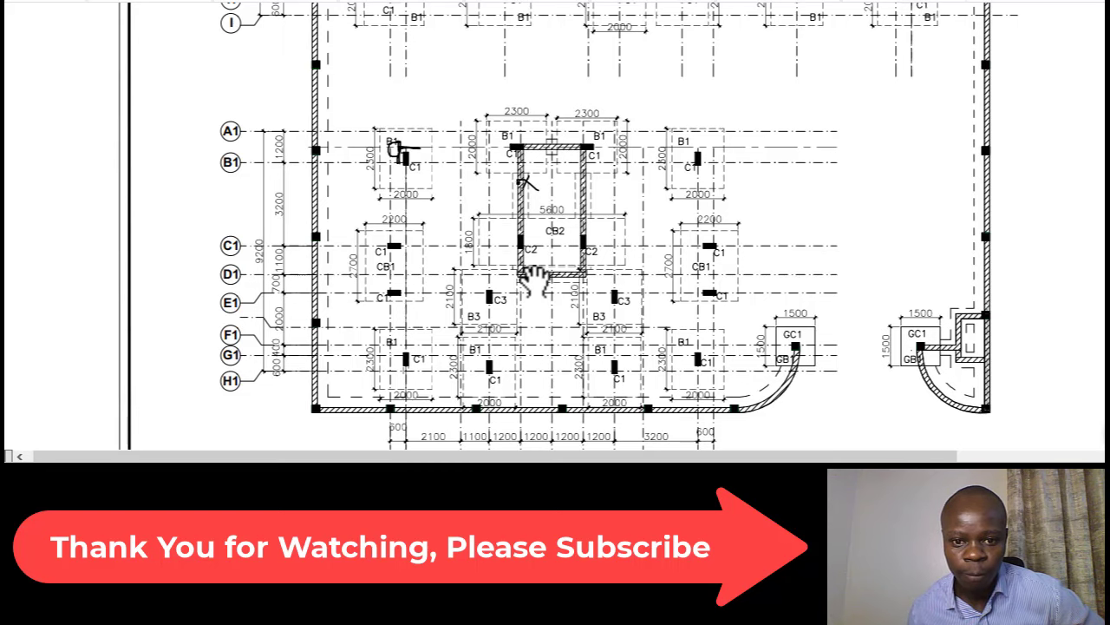
pyautogui.hotkey('alt', 'Tab')
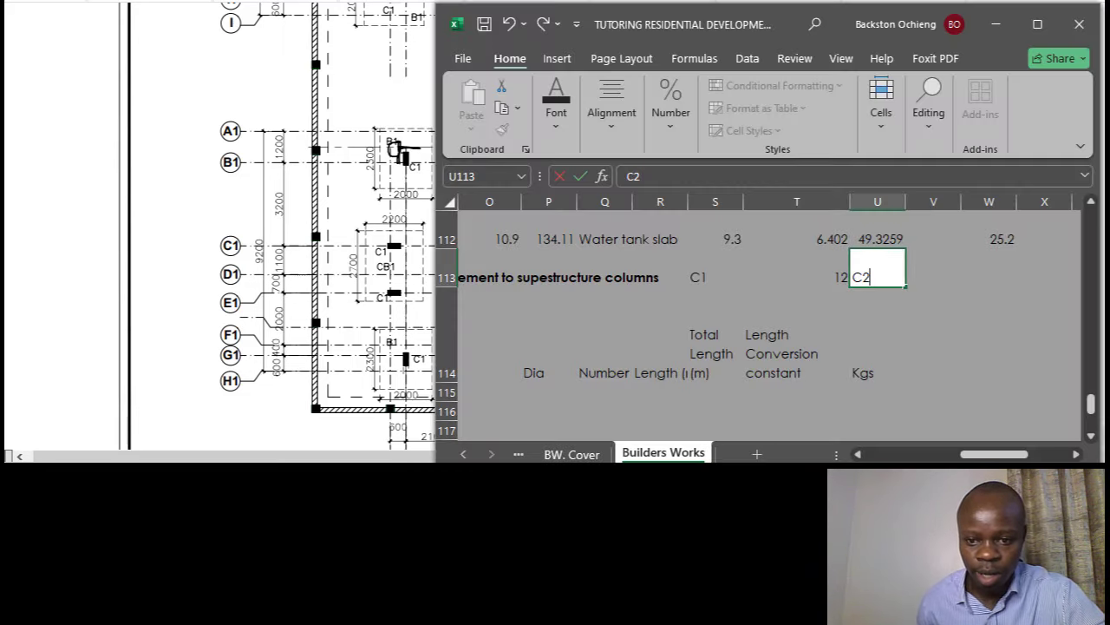
pyautogui.click(930, 279)
pyautogui.write('2')
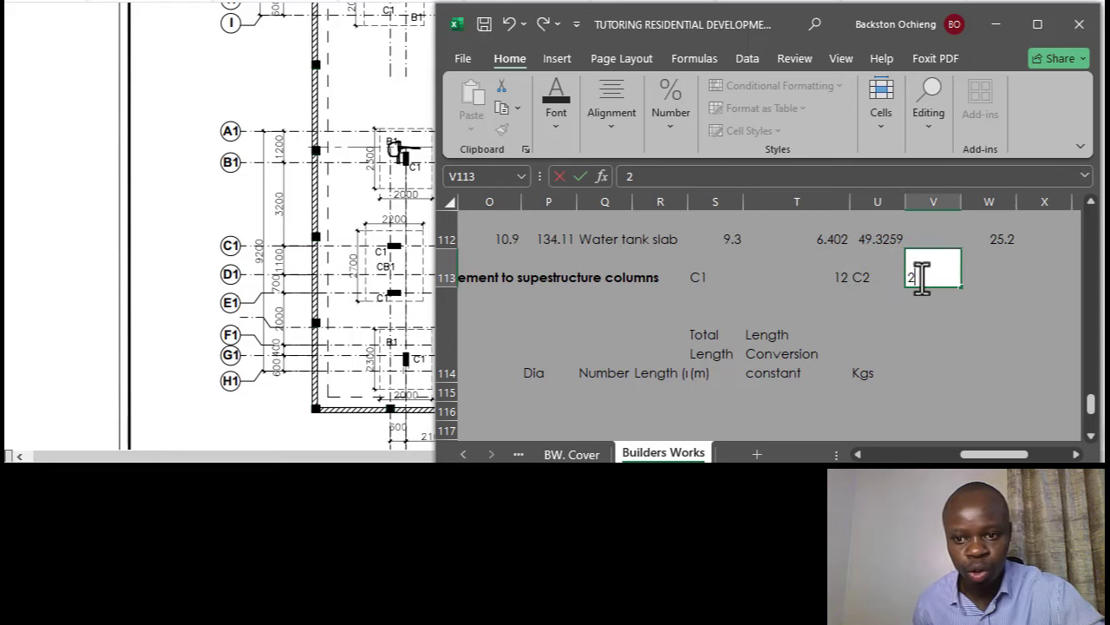
# Add the label C3 in W113, check the C3 columns on the layout drawing, and enter 2 in X113.
pyautogui.click(985, 274)
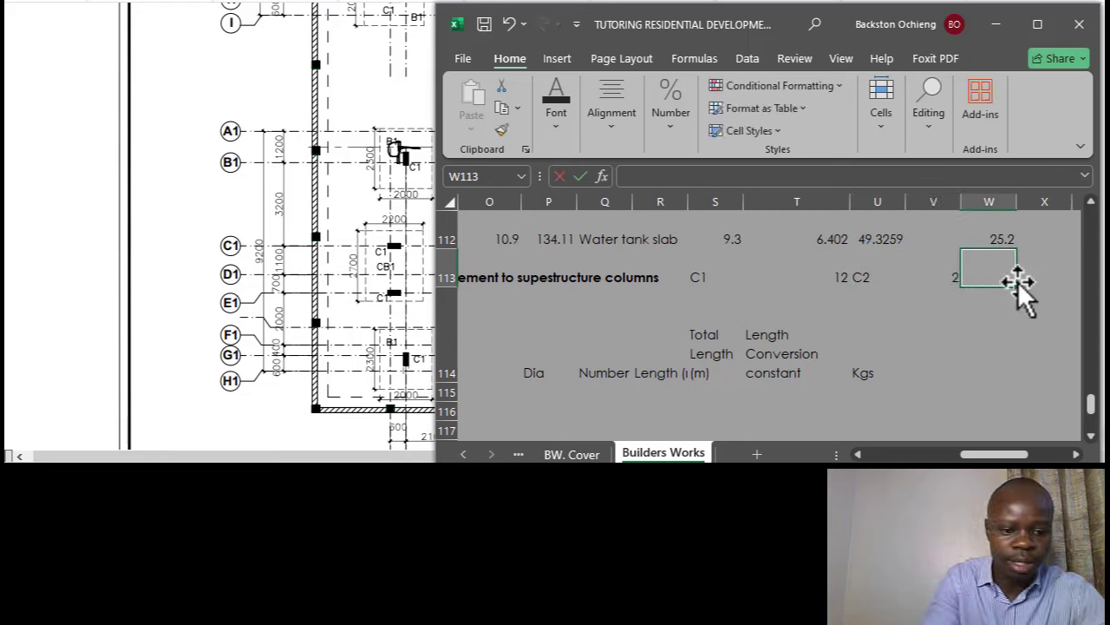
pyautogui.write('C2')
pyautogui.click(923, 303)
pyautogui.click(989, 272)
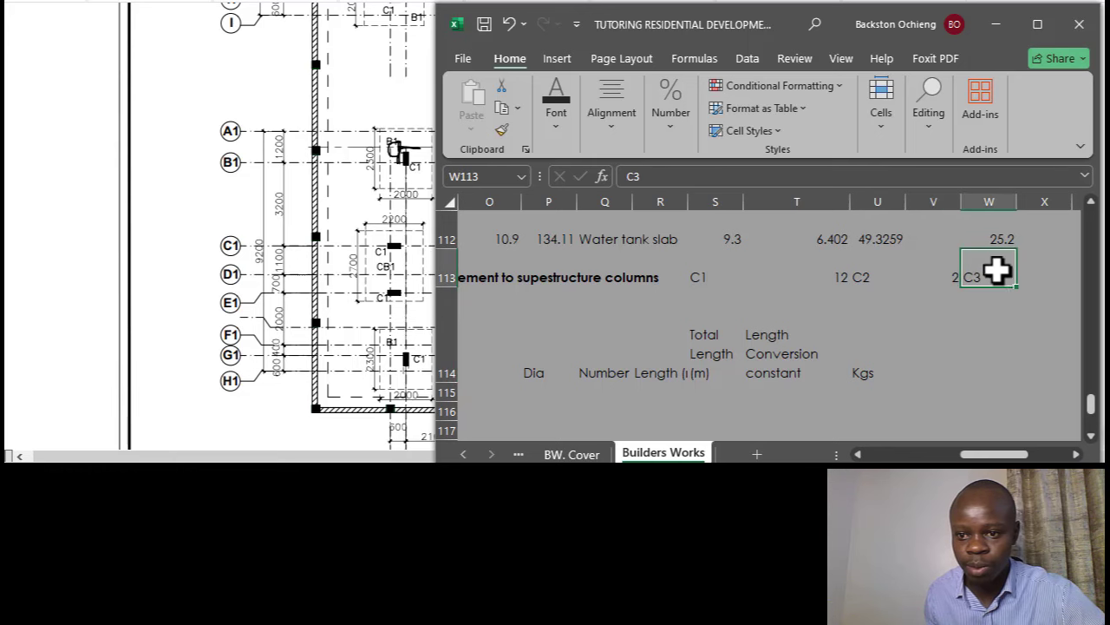
pyautogui.click(293, 280)
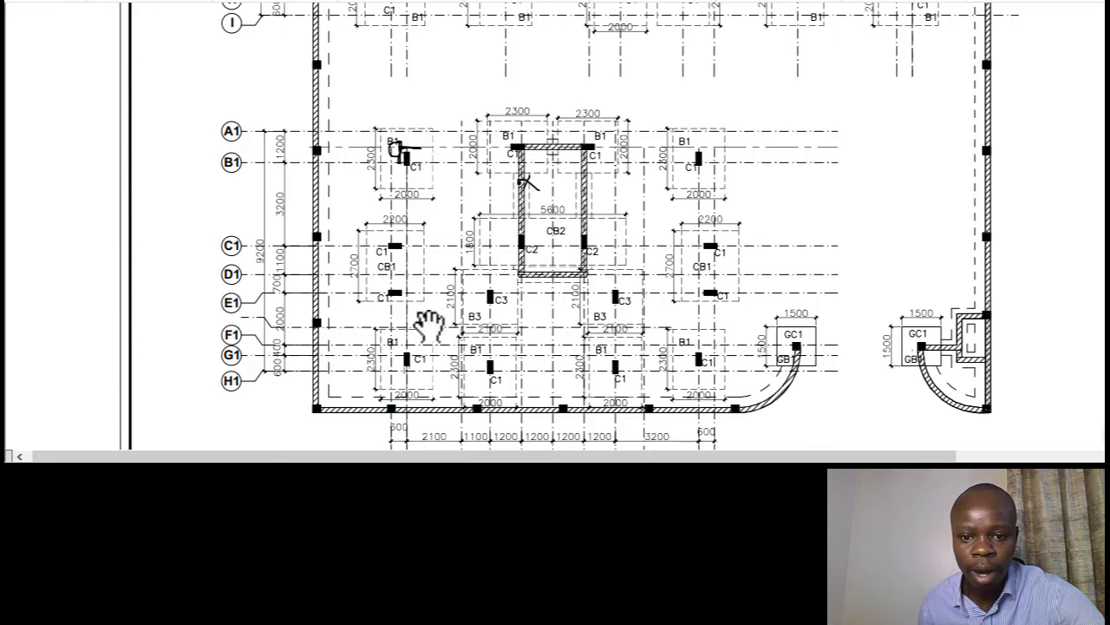
pyautogui.hotkey('alt', 'Tab')
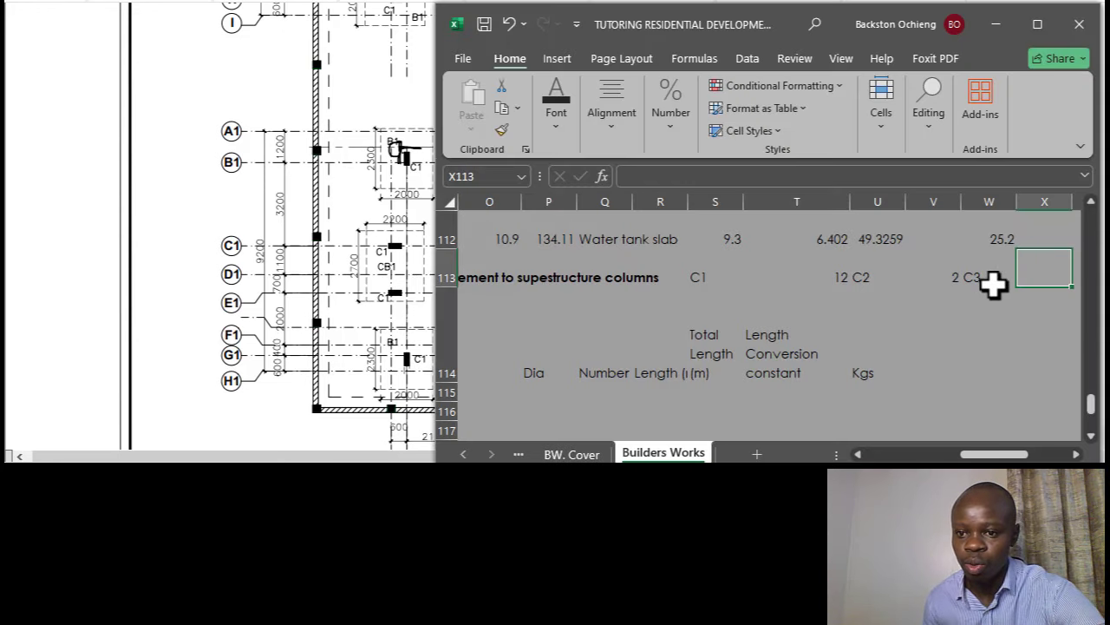
pyautogui.click(994, 282)
pyautogui.click(1039, 276)
pyautogui.write('2')
pyautogui.click(784, 359)
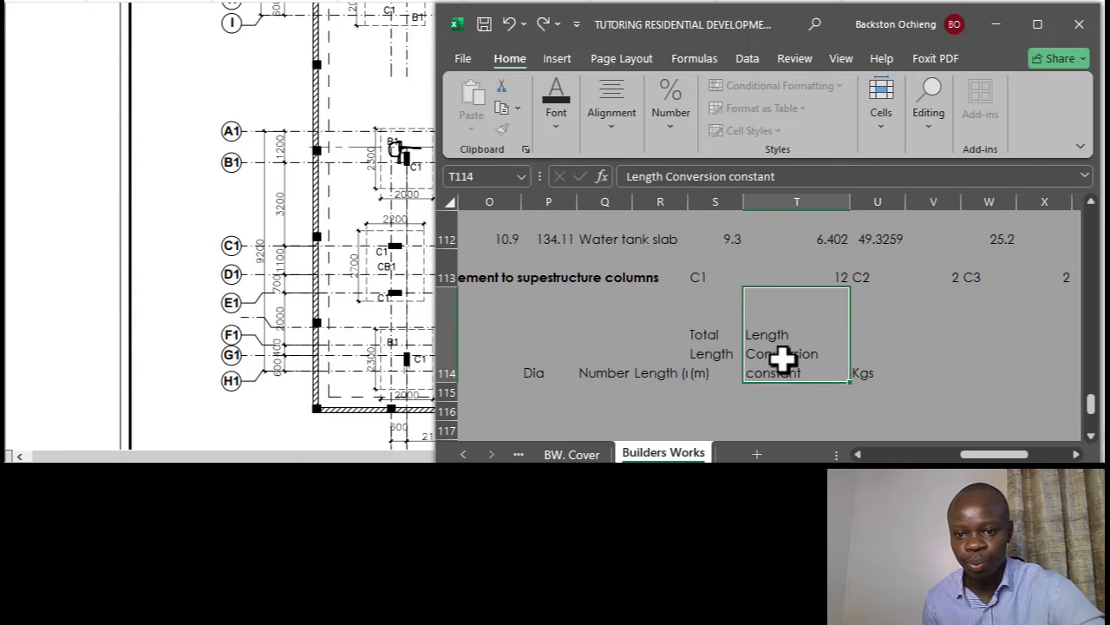
# Select the ID entry cell N115 and examine the column C1 elevation and section 01-01 for bar marks on the structural drawing.
pyautogui.moveTo(980, 455); pyautogui.dragTo(964, 455)
pyautogui.scroll(-1, 651, 354)
pyautogui.scroll(1, 605, 309)
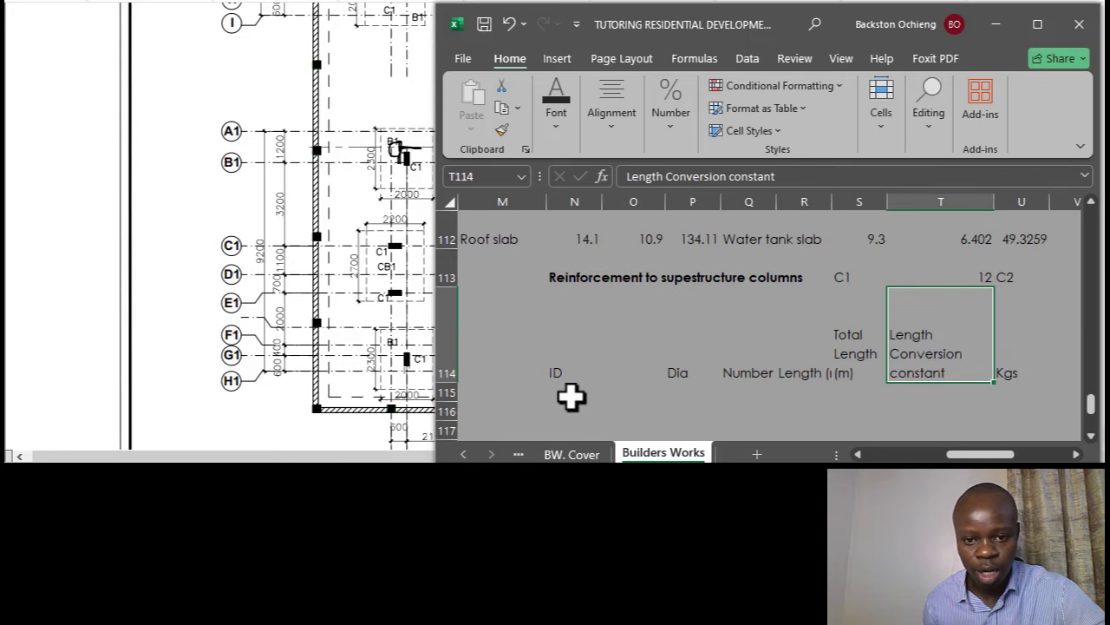
pyautogui.click(573, 375)
pyautogui.click(580, 393)
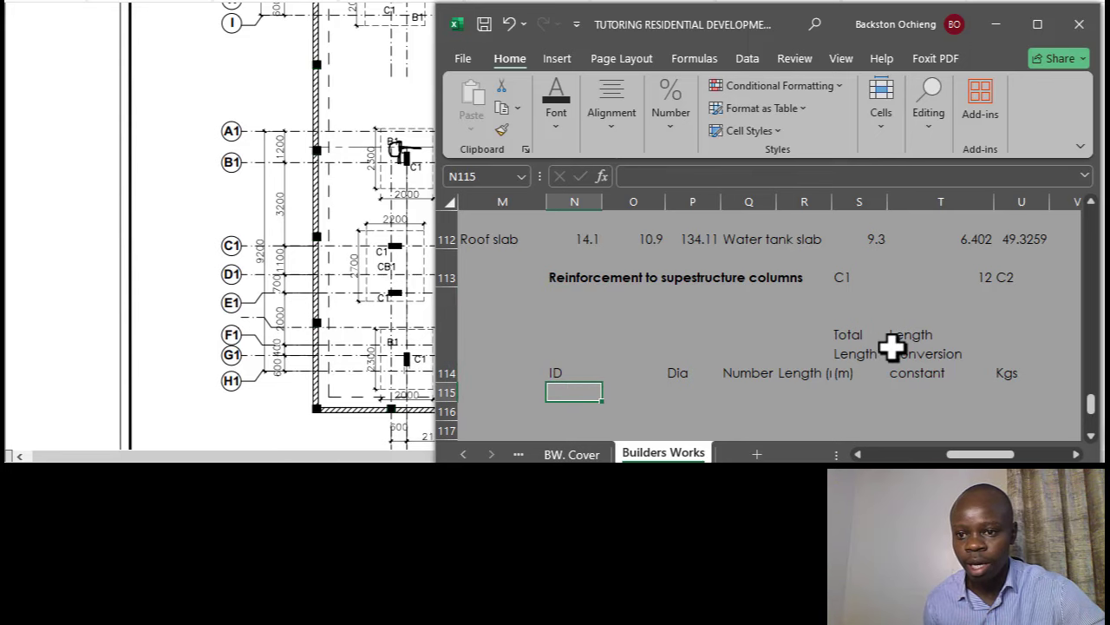
pyautogui.click(324, 333)
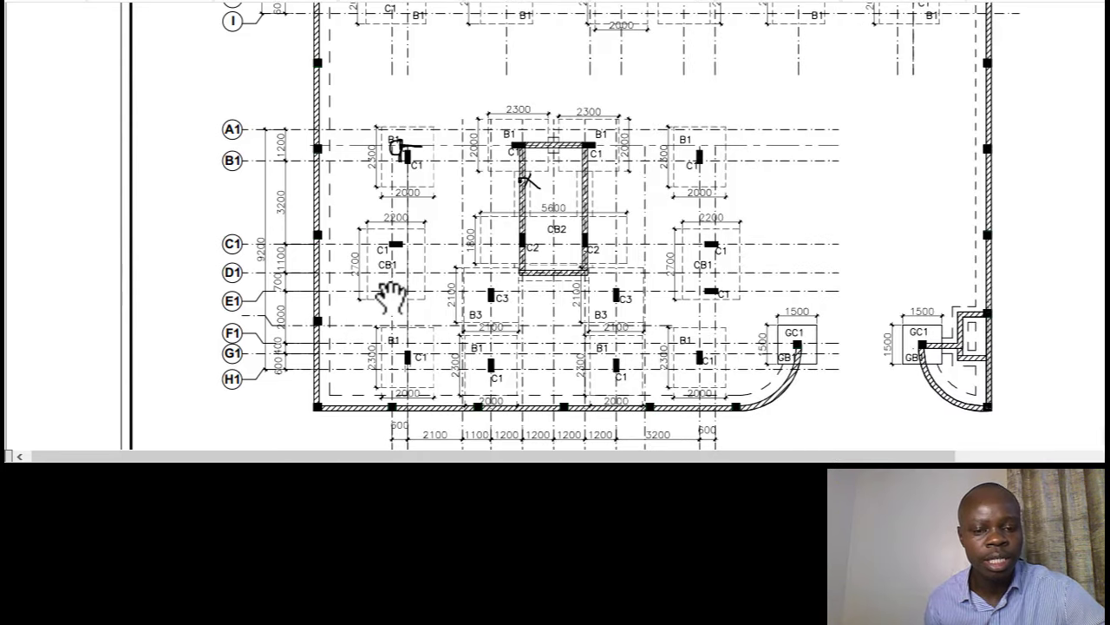
pyautogui.scroll(-15, 386, 290)
pyautogui.scroll(-3, 397, 282)
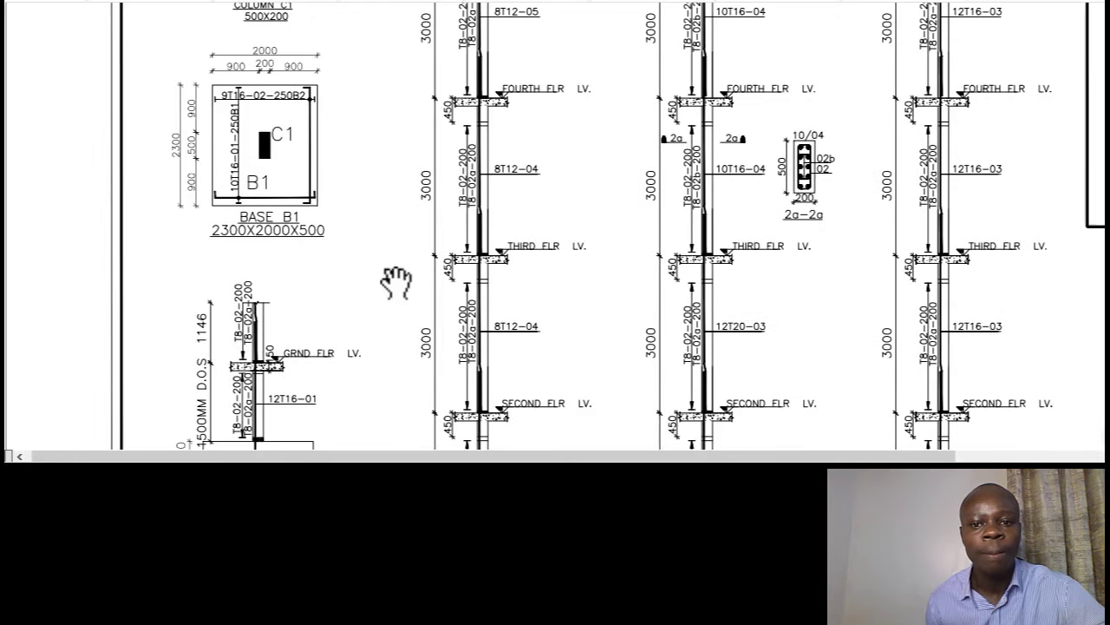
pyautogui.scroll(-2, 473, 306)
pyautogui.scroll(-1, 456, 351)
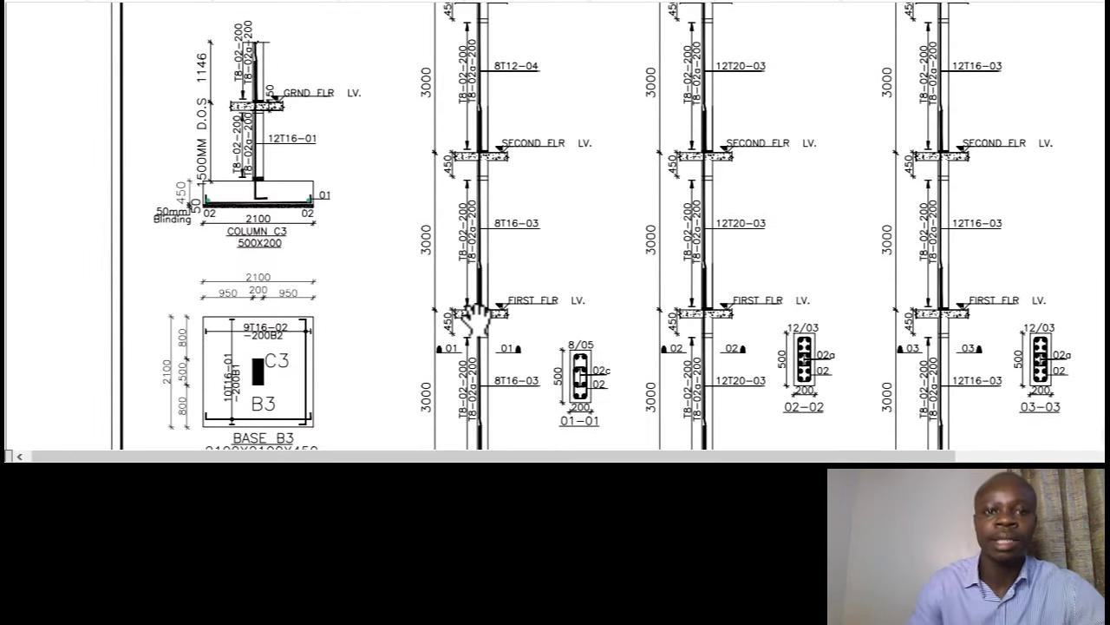
pyautogui.scroll(-1, 490, 252)
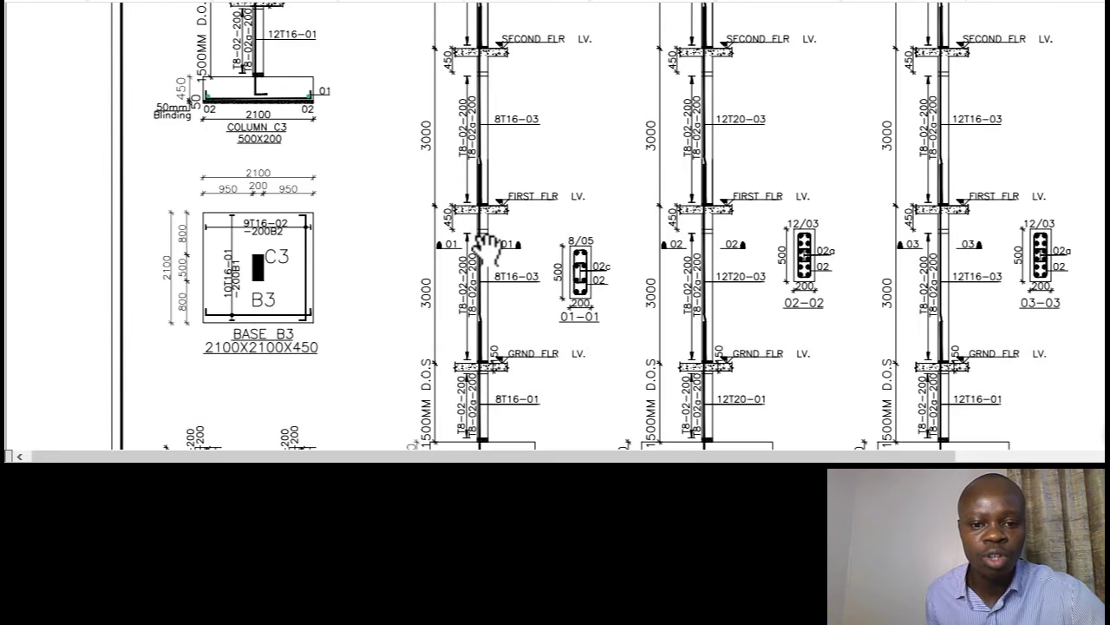
pyautogui.scroll(-1, 494, 250)
pyautogui.scroll(1, 488, 309)
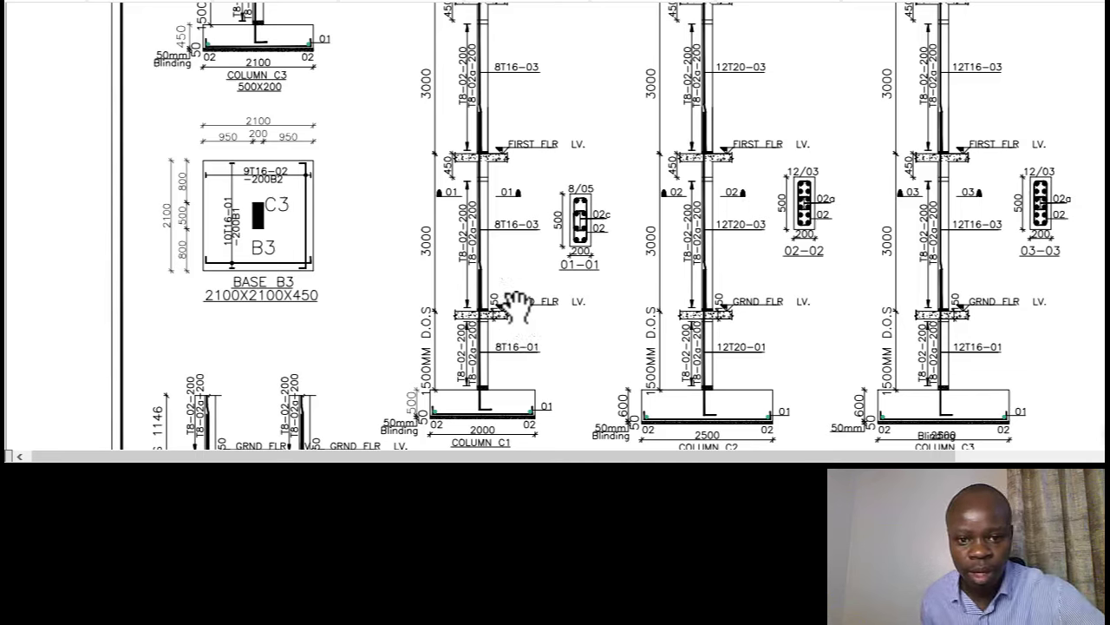
pyautogui.scroll(3, 572, 224)
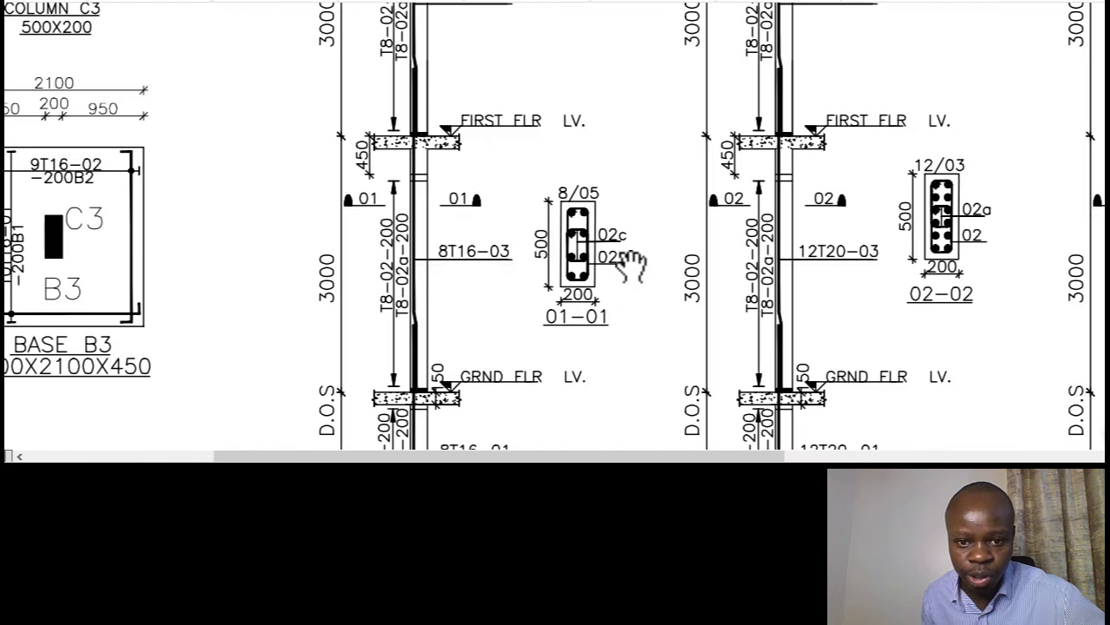
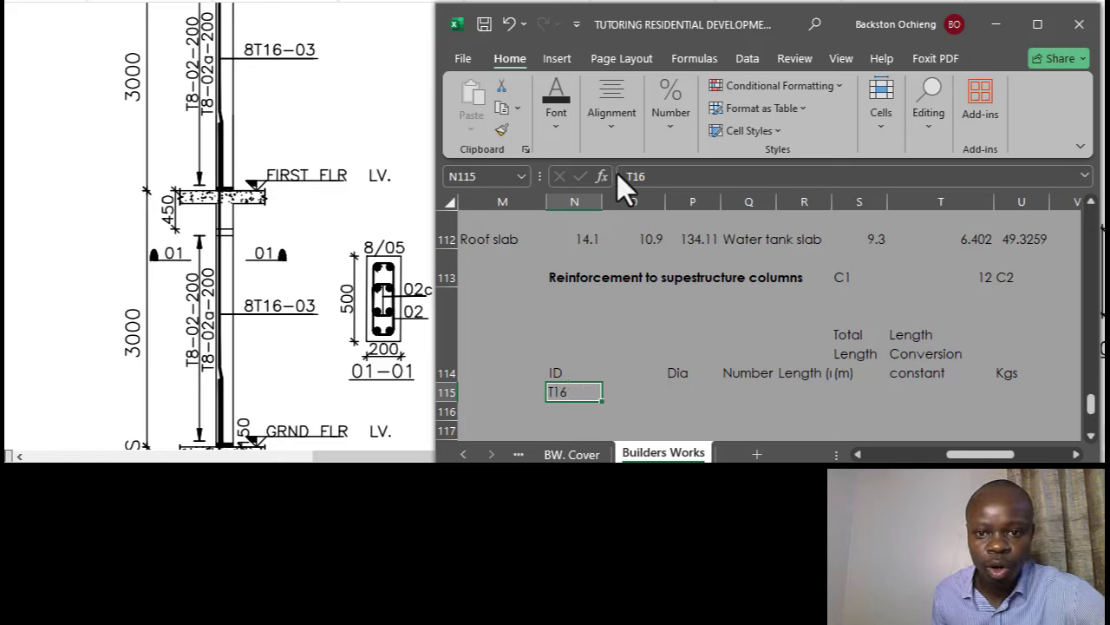
# Prefix the T16 entry in N115 with C1 to read "C1 T16" and enter 16 as its Dia in P115.
pyautogui.click(622, 174)
pyautogui.write('1')
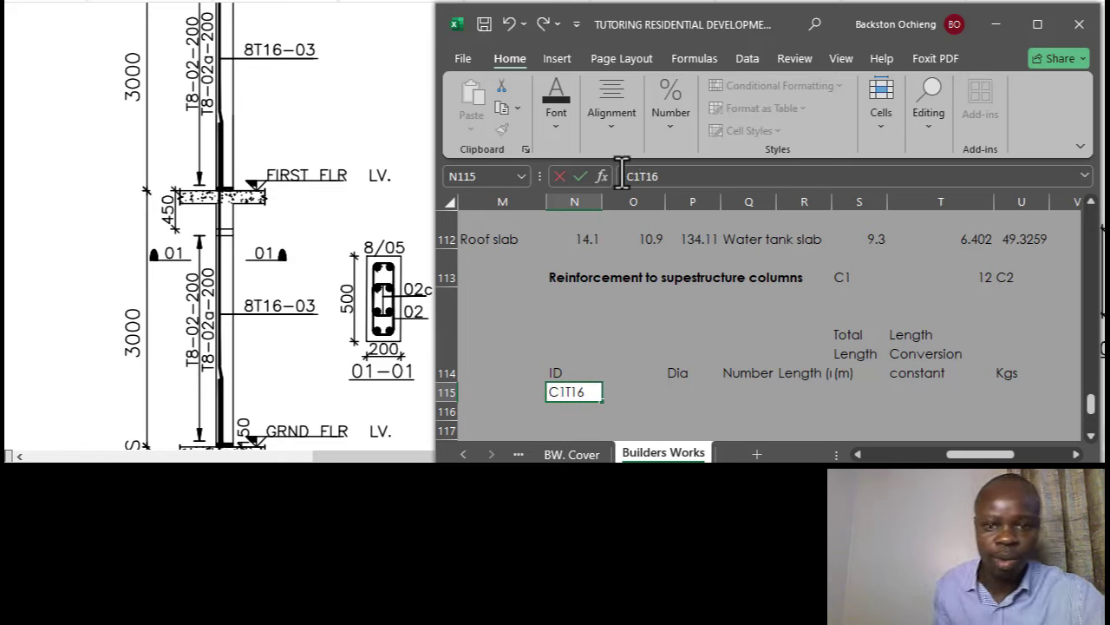
pyautogui.click(595, 377)
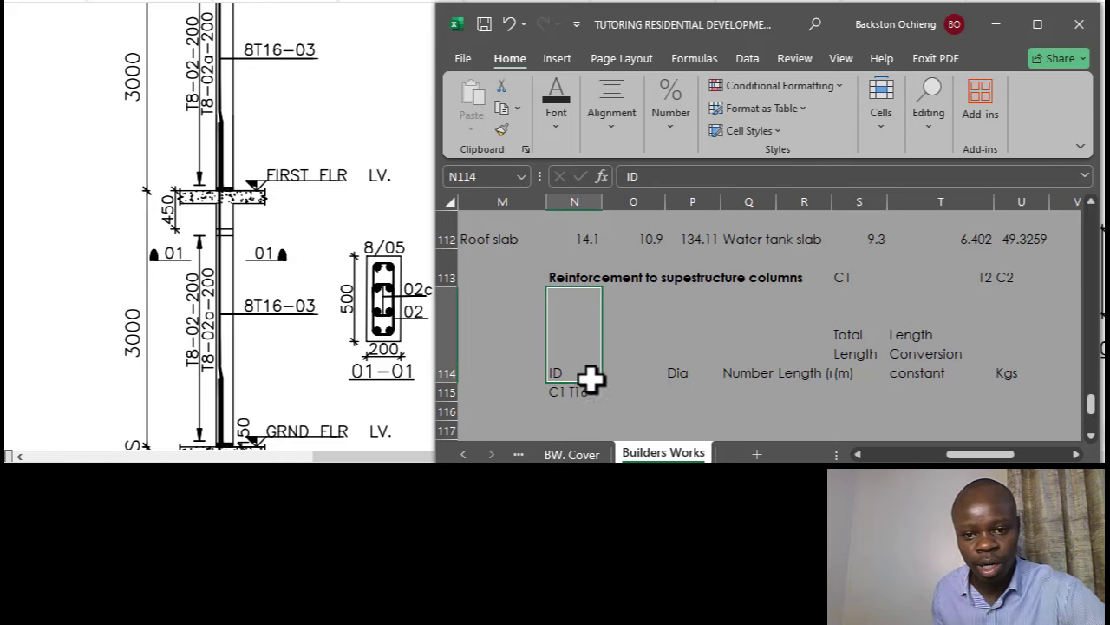
pyautogui.click(575, 391)
pyautogui.click(674, 392)
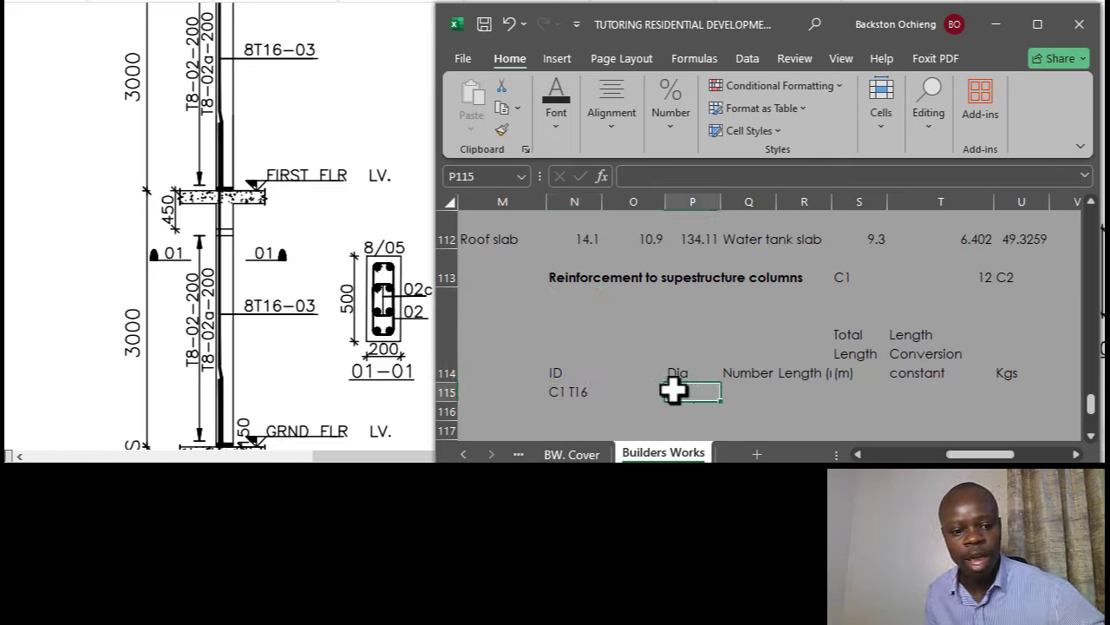
pyautogui.write('16')
pyautogui.click(685, 366)
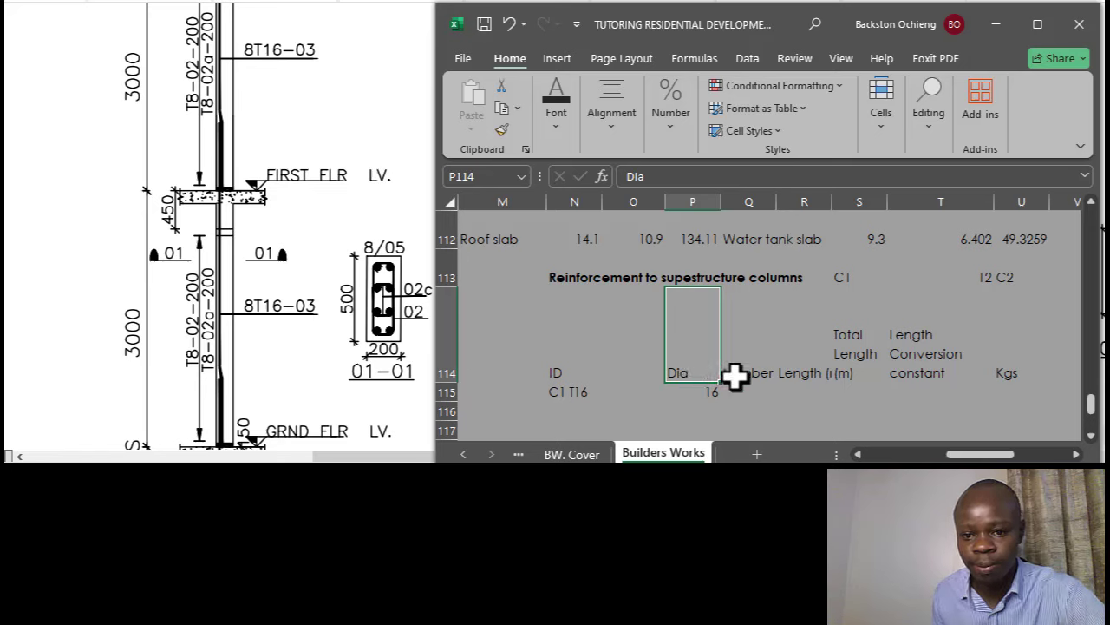
# Calculate the number of C1 T16 bars in Q115 with the formula =8*T113.
pyautogui.click(735, 374)
pyautogui.click(744, 395)
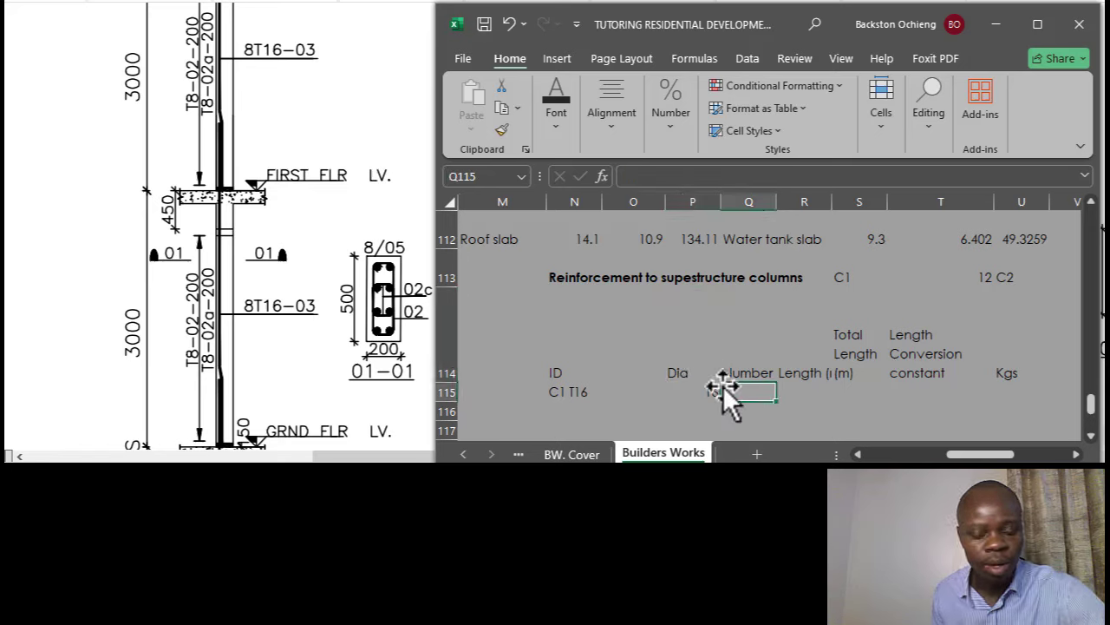
pyautogui.write('=')
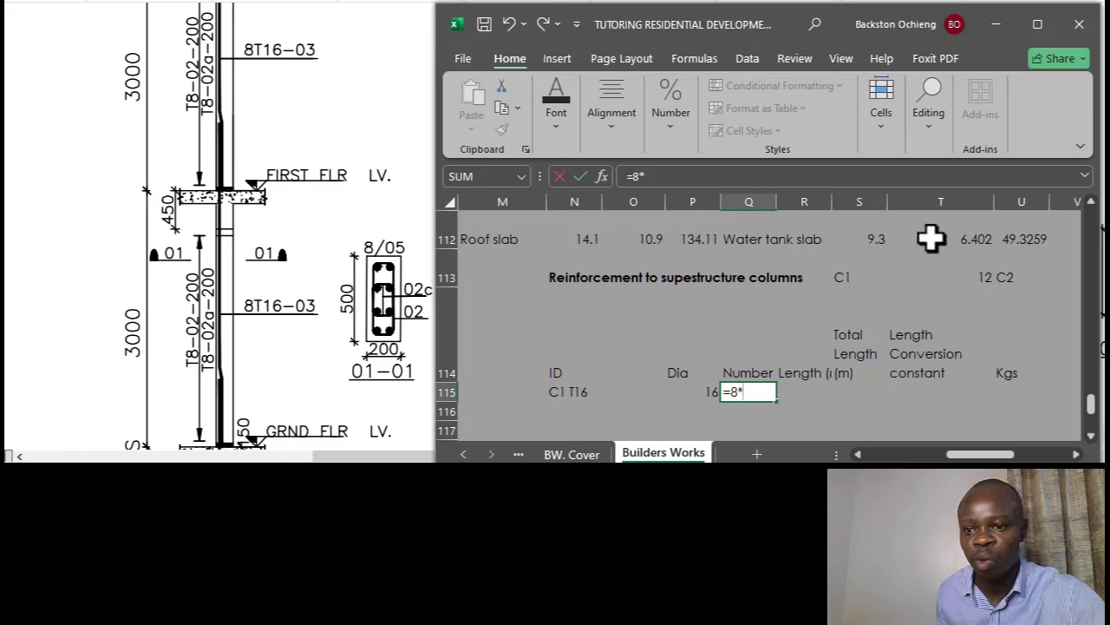
pyautogui.write('8*')
pyautogui.click(978, 279)
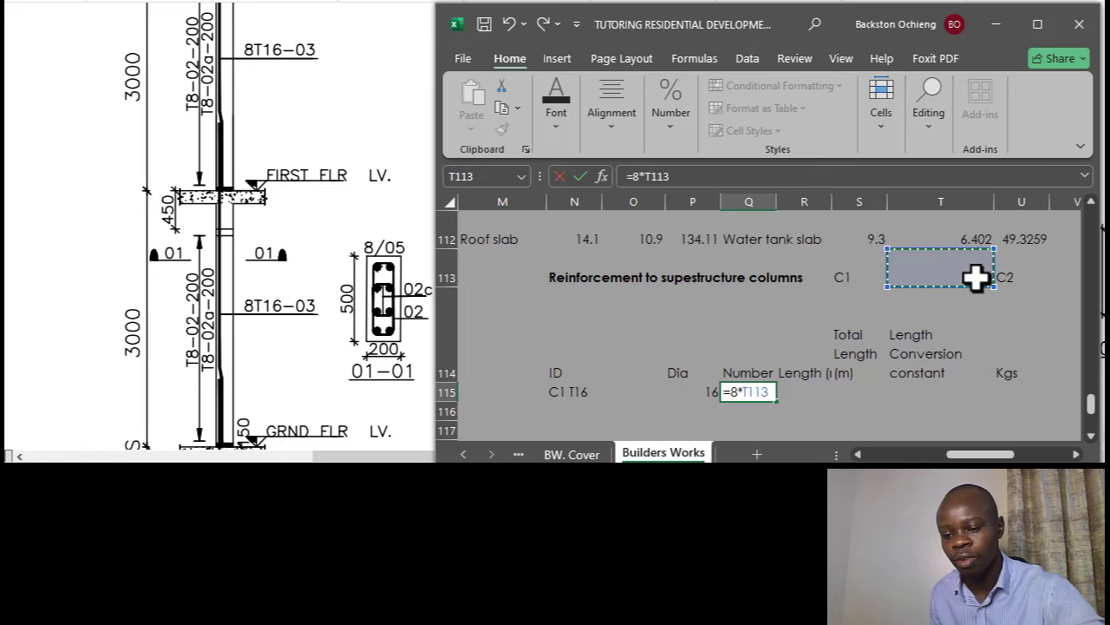
pyautogui.press('Return')
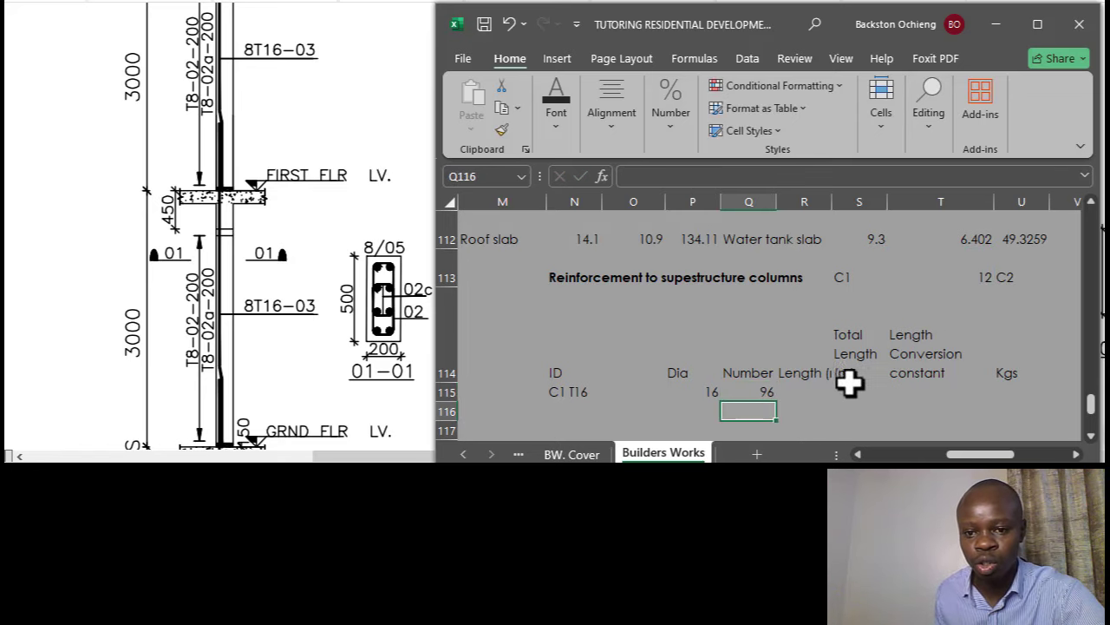
pyautogui.click(770, 392)
pyautogui.click(800, 379)
pyautogui.click(770, 391)
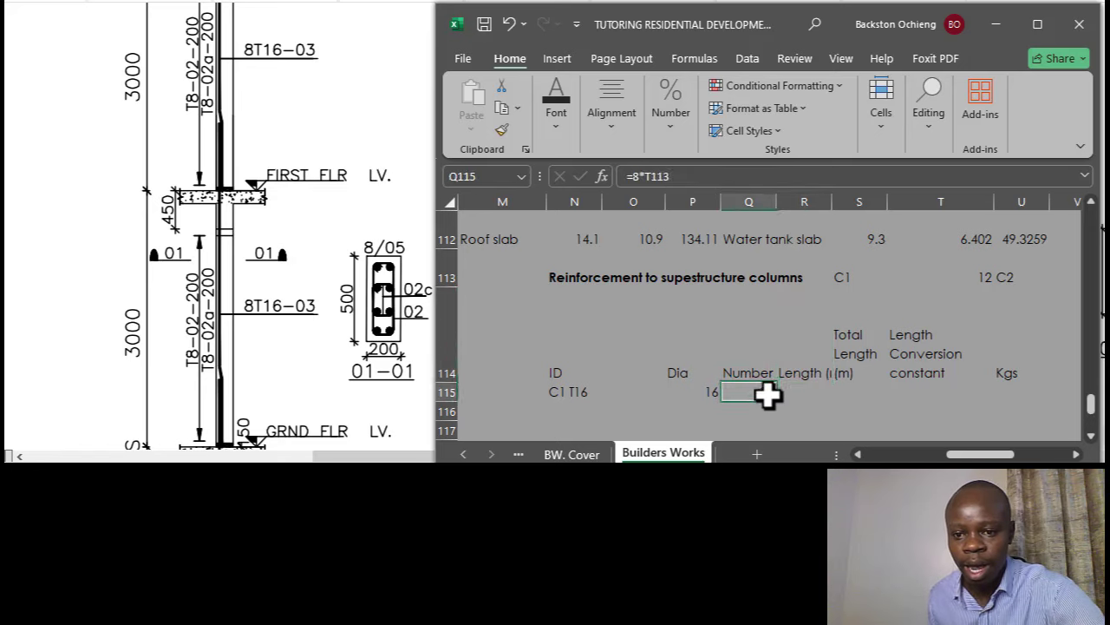
# Select the Length cell R115 and examine the column C1 elevation from first floor down to the base for storey heights.
pyautogui.click(806, 379)
pyautogui.click(806, 392)
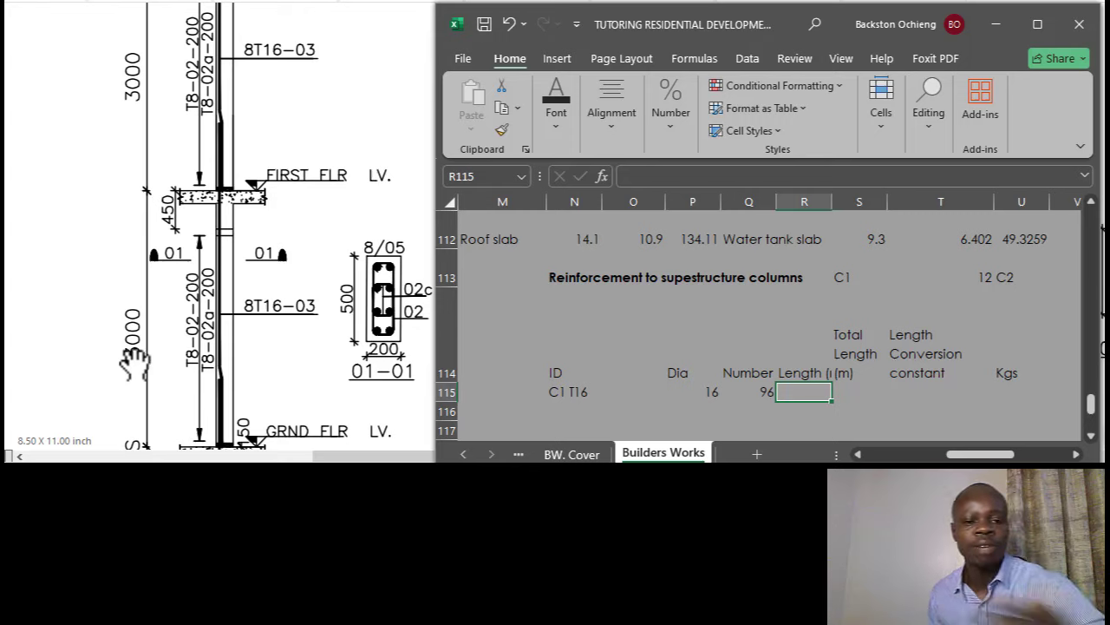
pyautogui.click(852, 391)
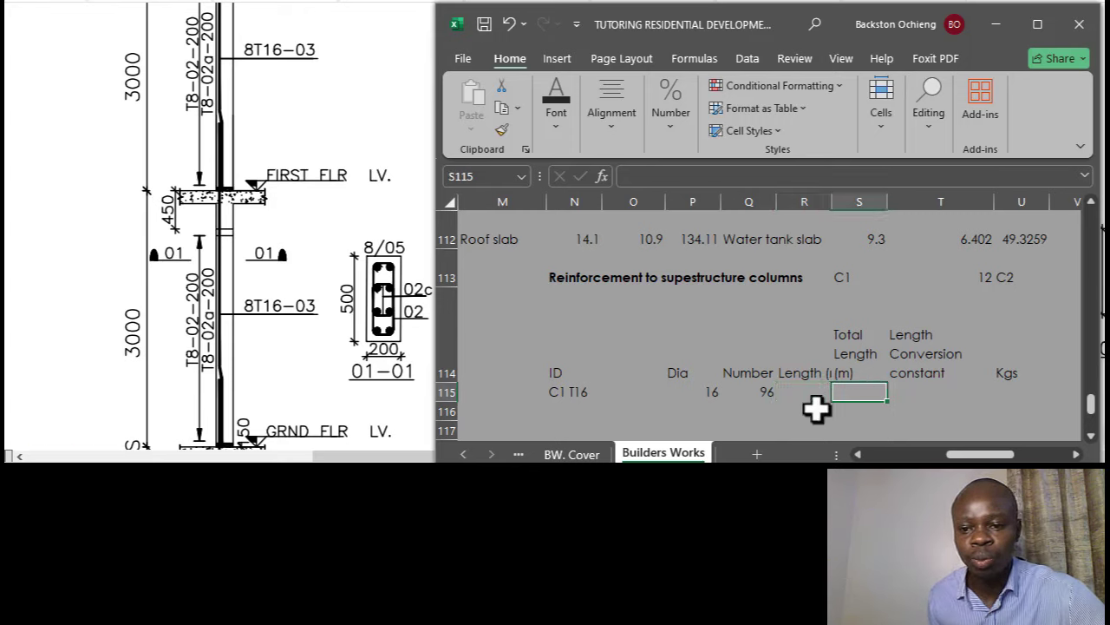
pyautogui.click(806, 393)
pyautogui.scroll(-1, 215, 325)
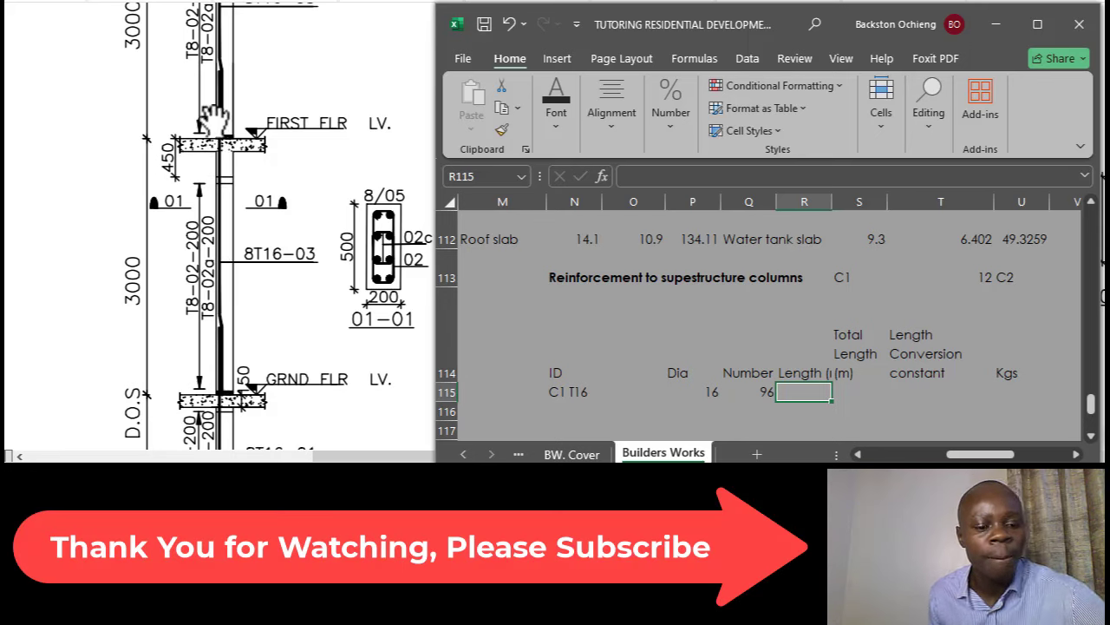
pyautogui.scroll(3, 207, 93)
pyautogui.scroll(-4, 286, 54)
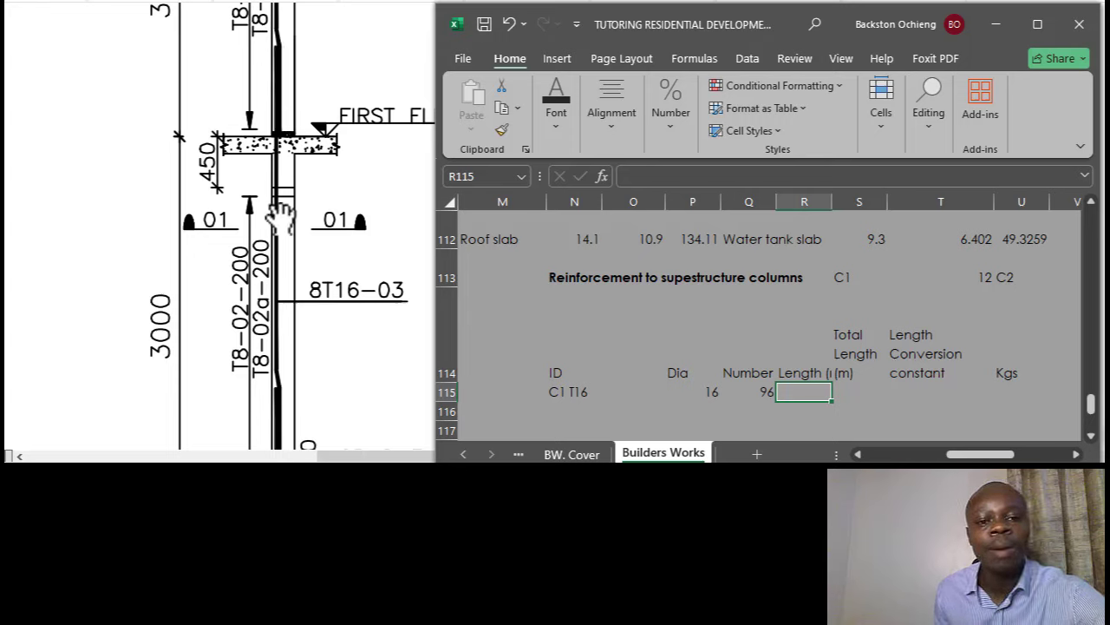
pyautogui.scroll(-3, 302, 222)
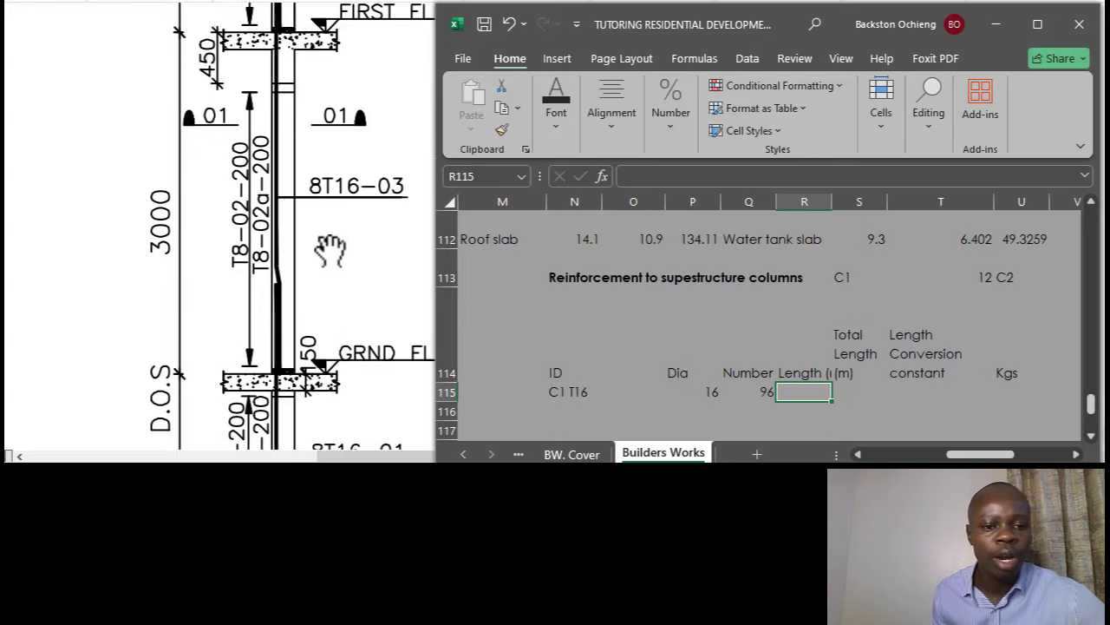
pyautogui.scroll(-2, 314, 276)
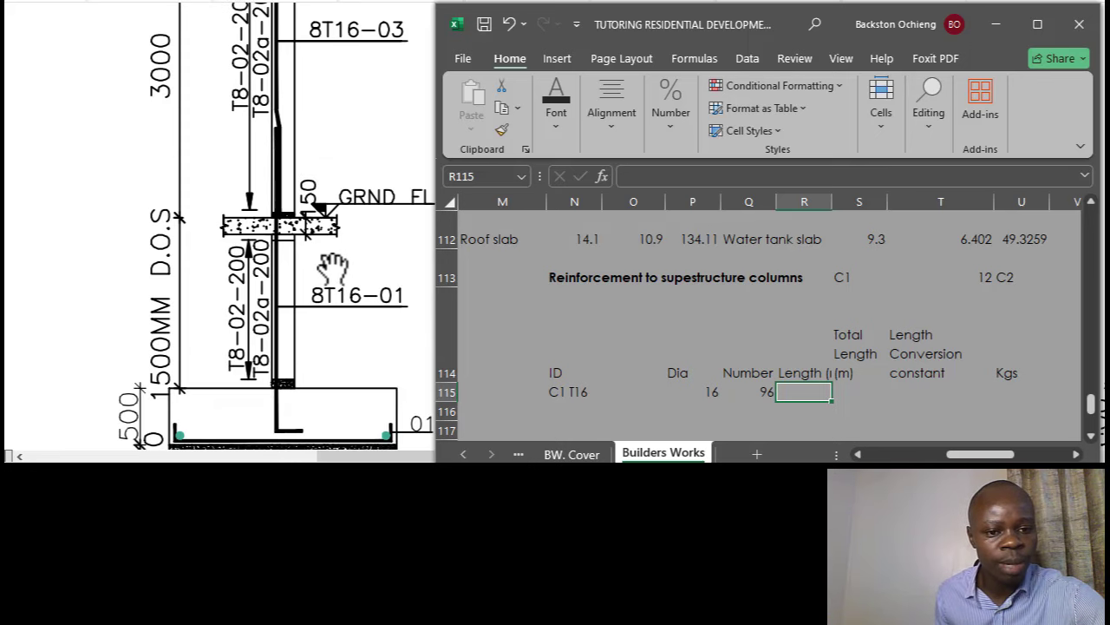
# Examine the short column stubs above ground floor level for their height and compare them with the column C1 elevation.
pyautogui.click(246, 322)
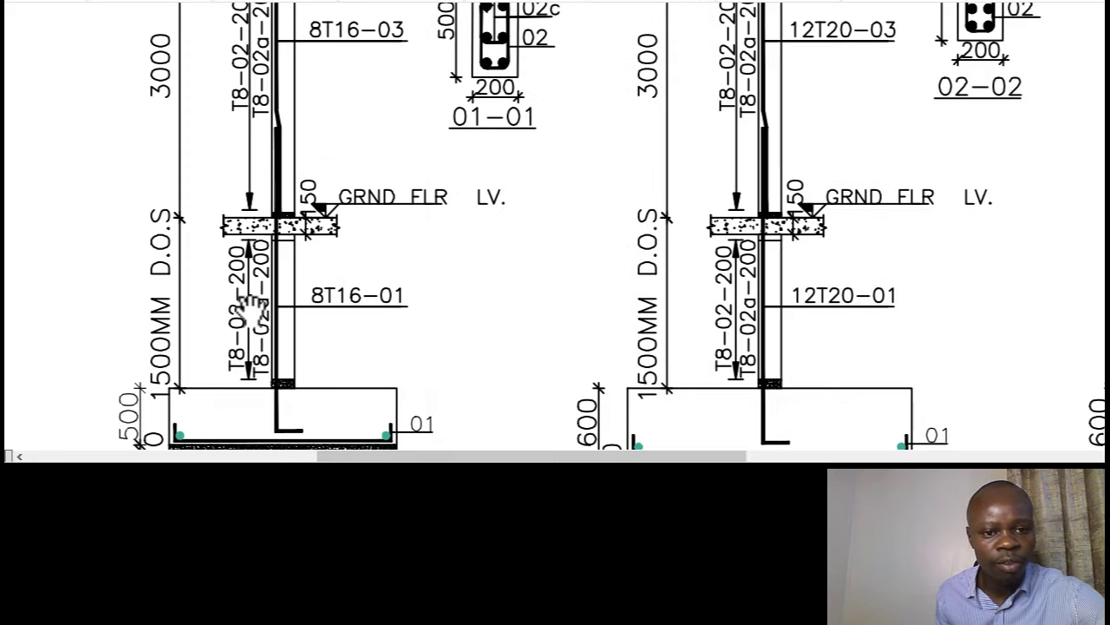
pyautogui.moveTo(562, 457); pyautogui.dragTo(326, 457)
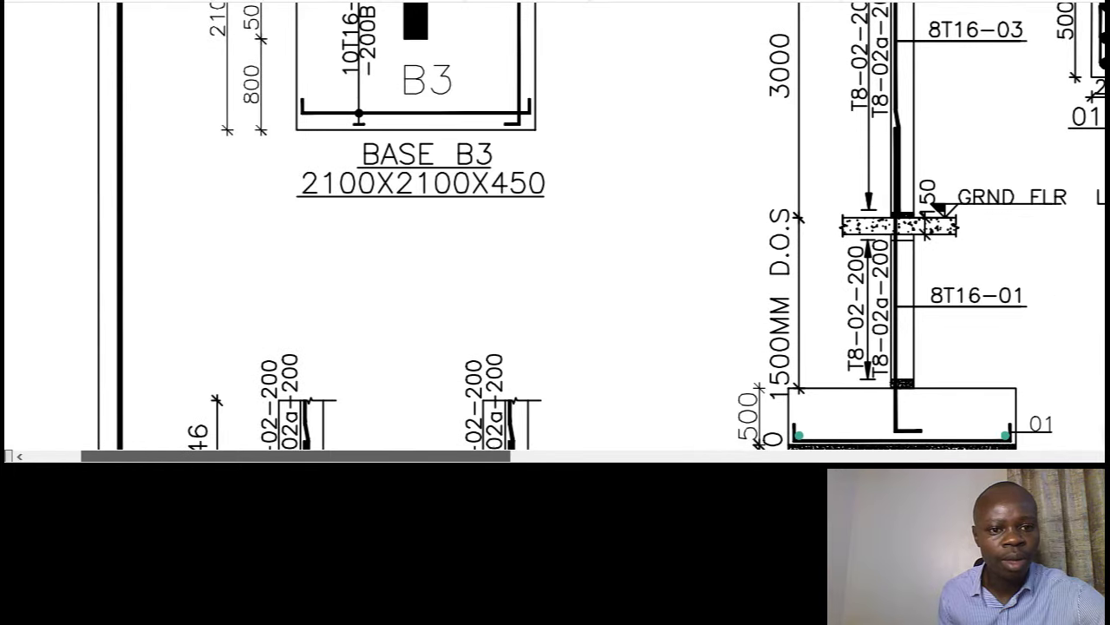
pyautogui.scroll(-3, 357, 310)
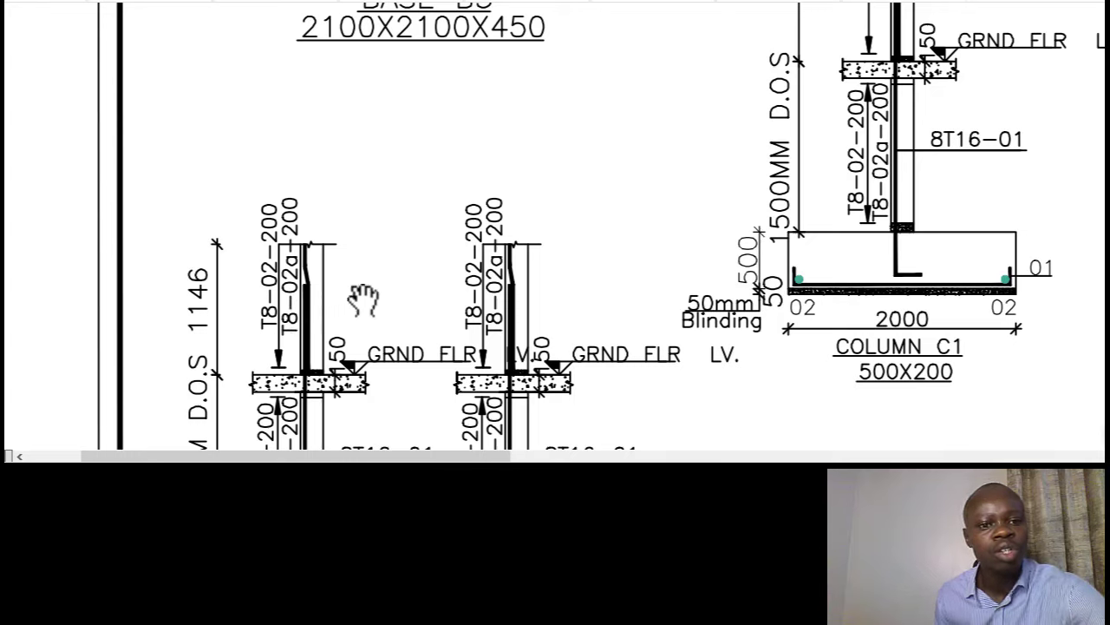
pyautogui.scroll(10, 607, 289)
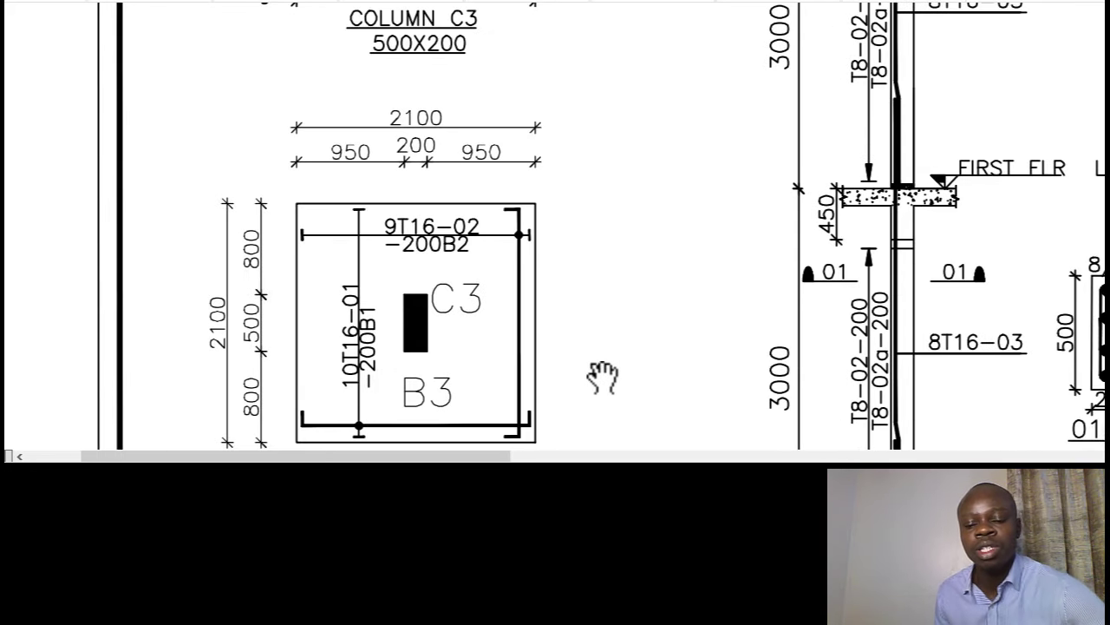
pyautogui.hotkey('alt', 'Tab')
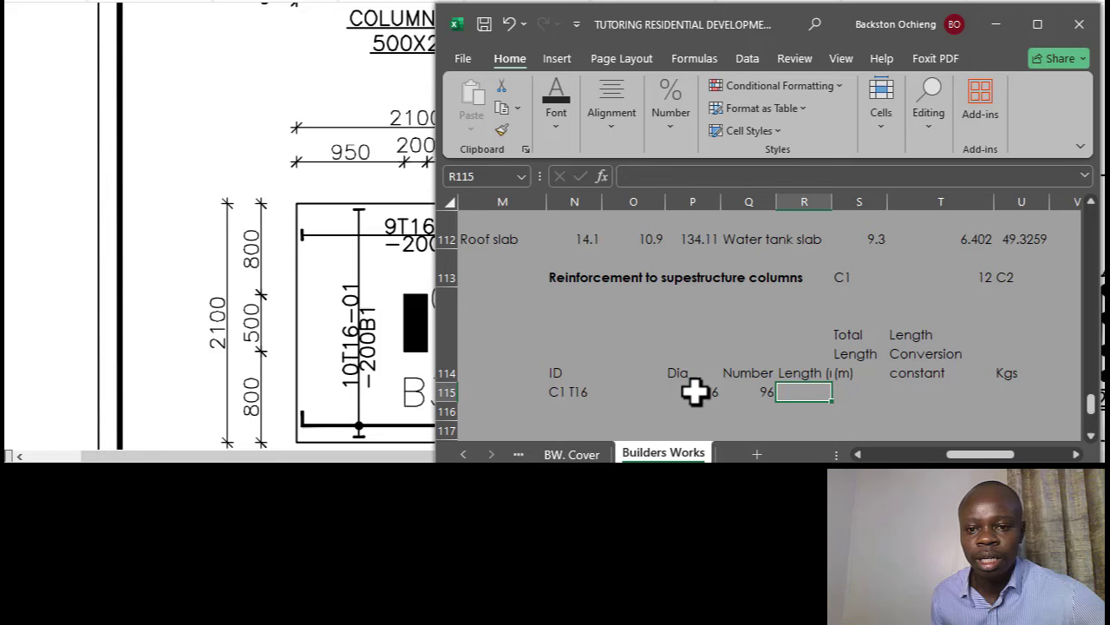
pyautogui.click(772, 363)
pyautogui.click(796, 393)
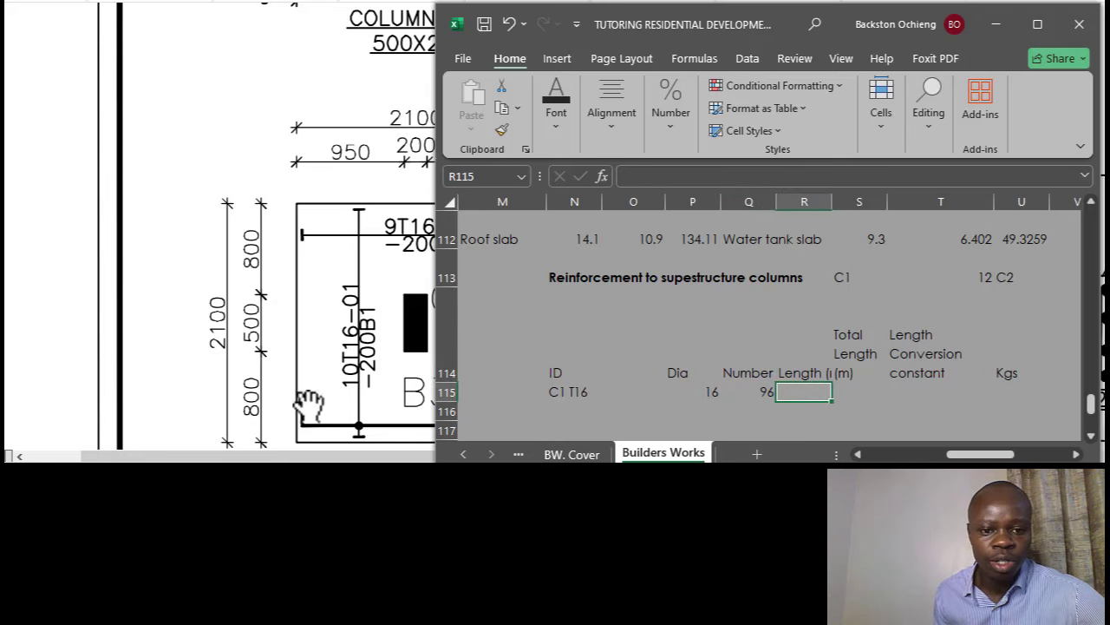
pyautogui.click(256, 369)
pyautogui.moveTo(328, 458); pyautogui.dragTo(529, 458)
pyautogui.scroll(-3, 375, 303)
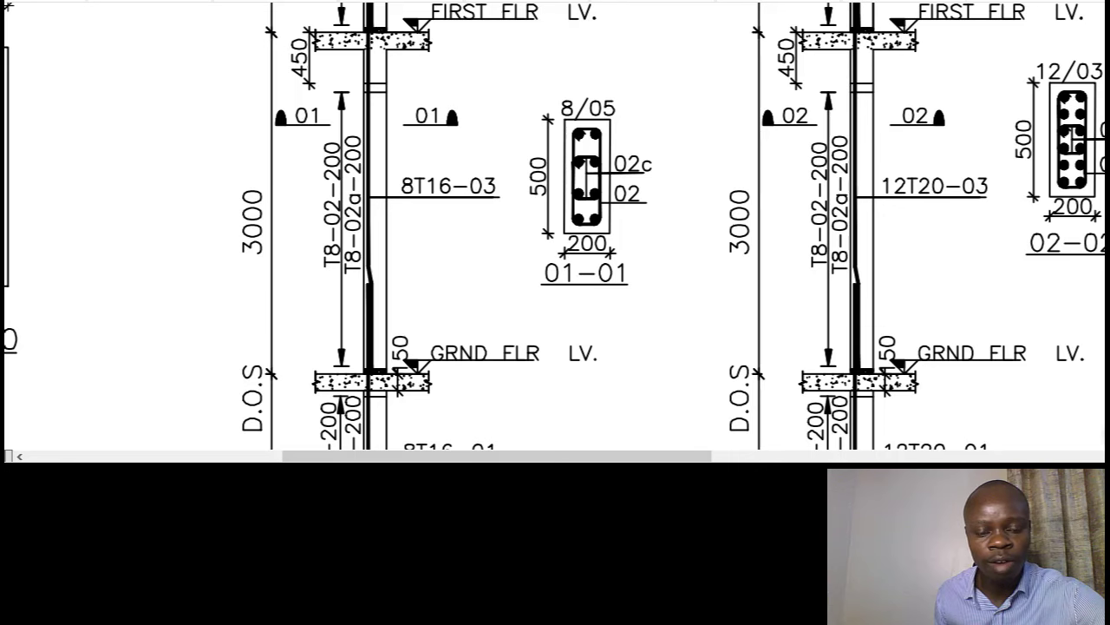
# Enter the C1 T16 bar length in R115 as =3+1.146.
pyautogui.hotkey('alt', 'Tab')
pyautogui.click(775, 380)
pyautogui.click(793, 390)
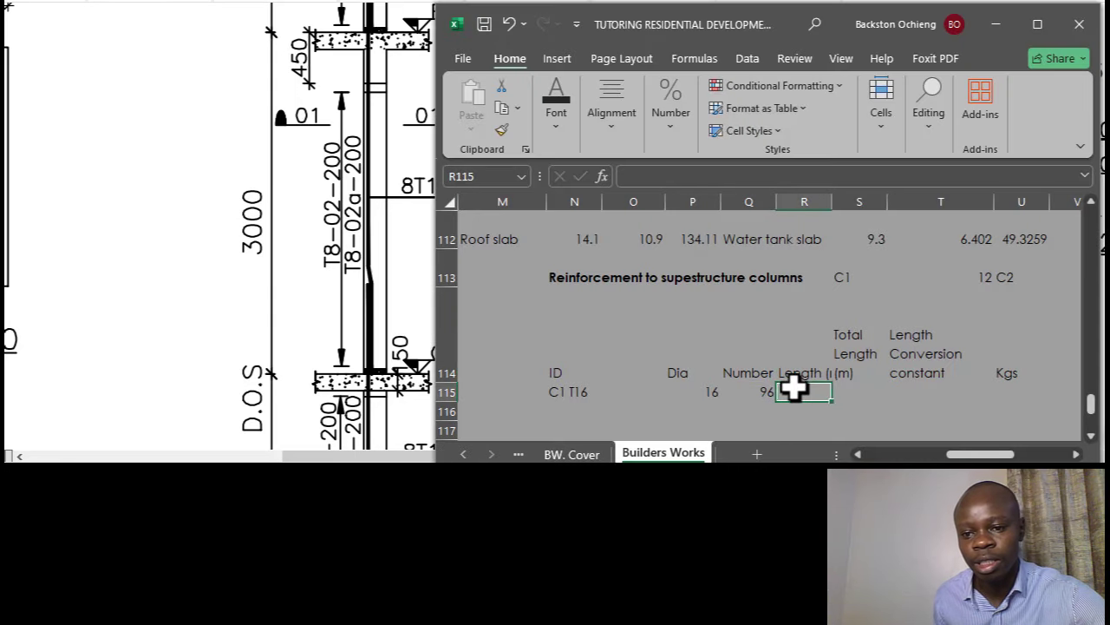
pyautogui.write('=3+')
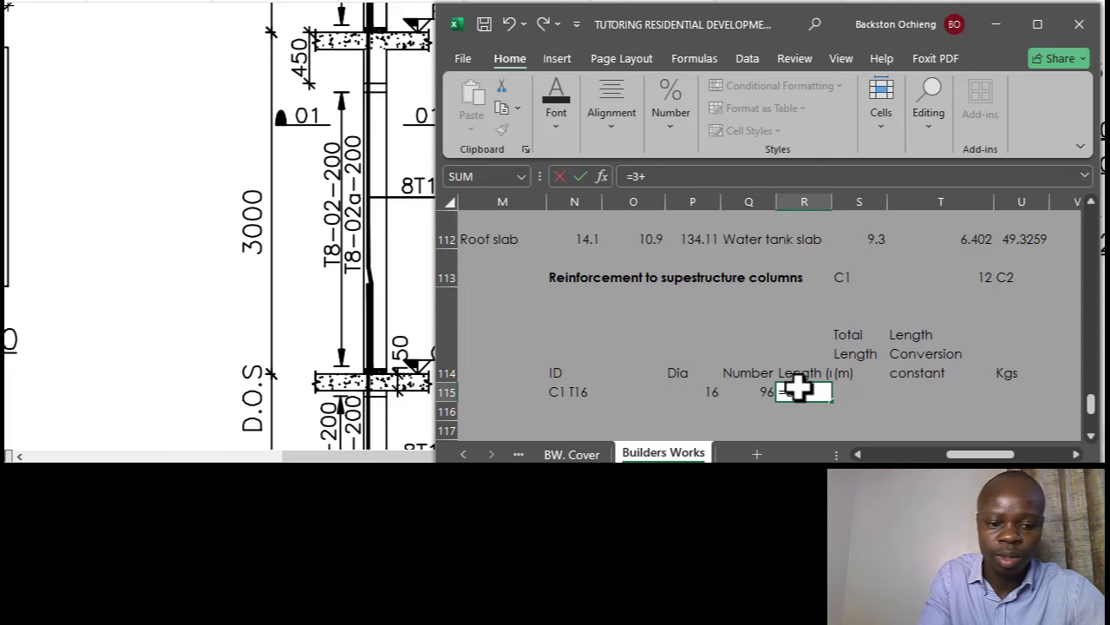
pyautogui.write('1.14')
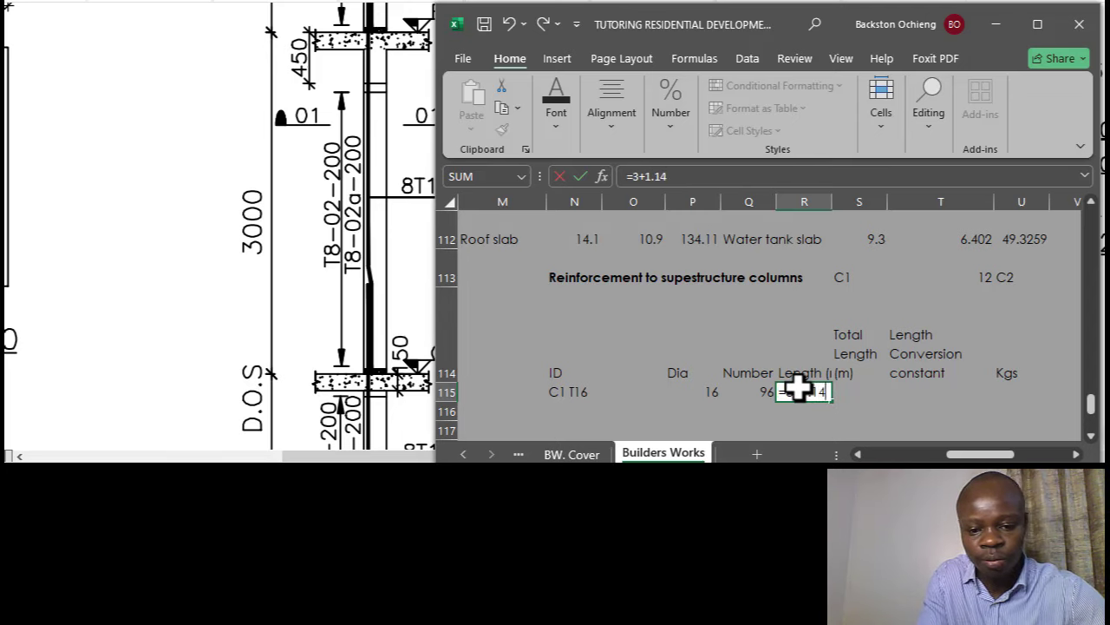
pyautogui.write('6')
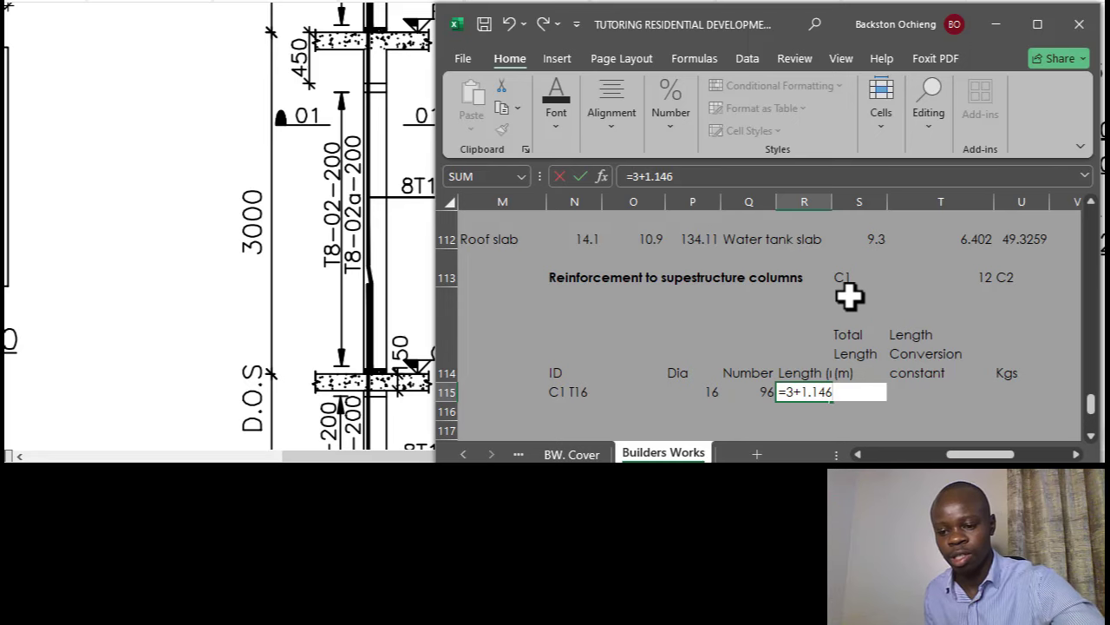
pyautogui.press('Return')
pyautogui.click(812, 391)
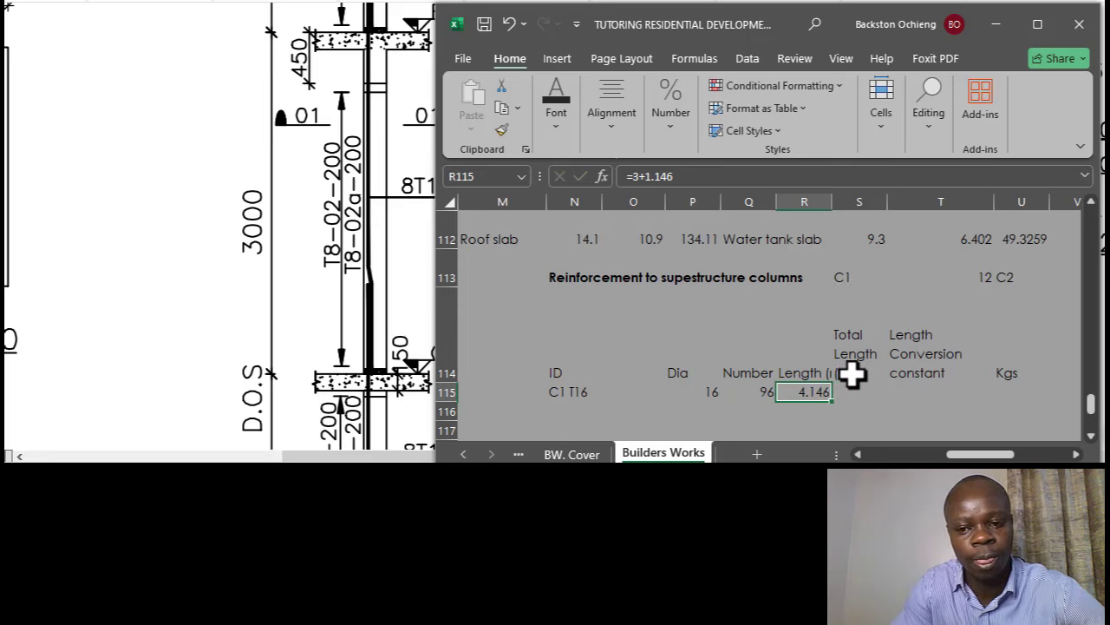
# Calculate the total length of the C1 T16 bars in S115 with the formula =R115*Q115.
pyautogui.click(855, 392)
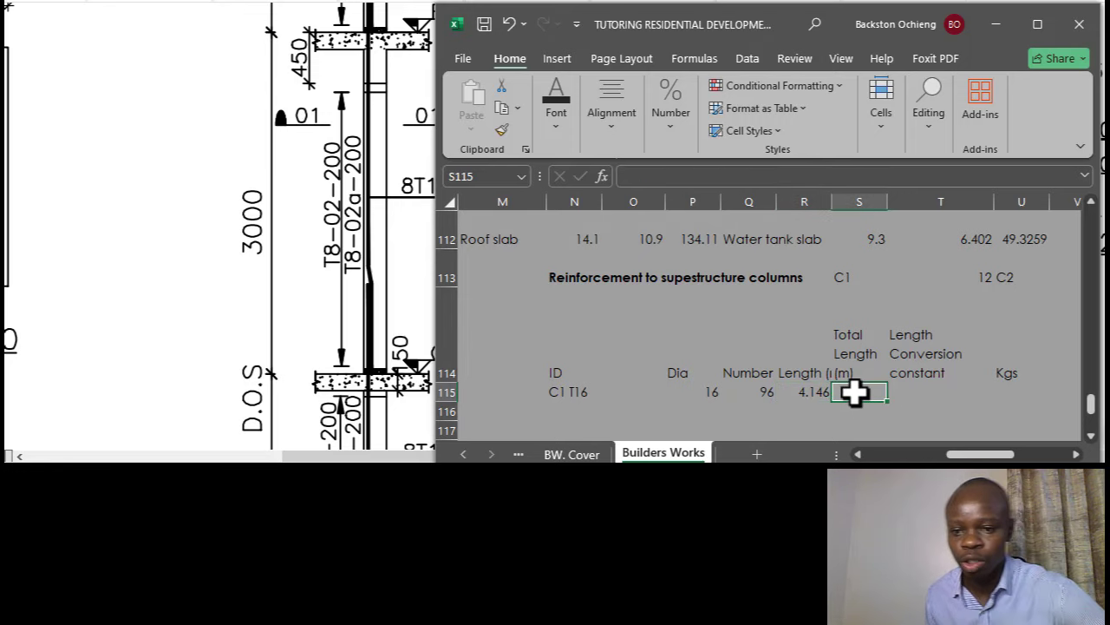
pyautogui.write('=')
pyautogui.click(824, 392)
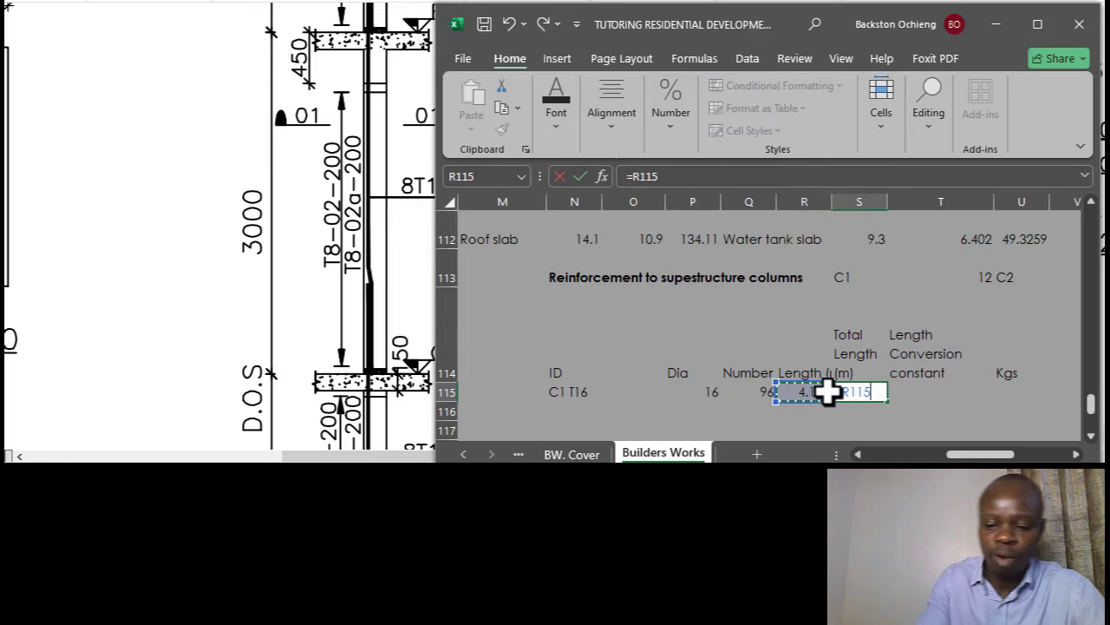
pyautogui.write('*')
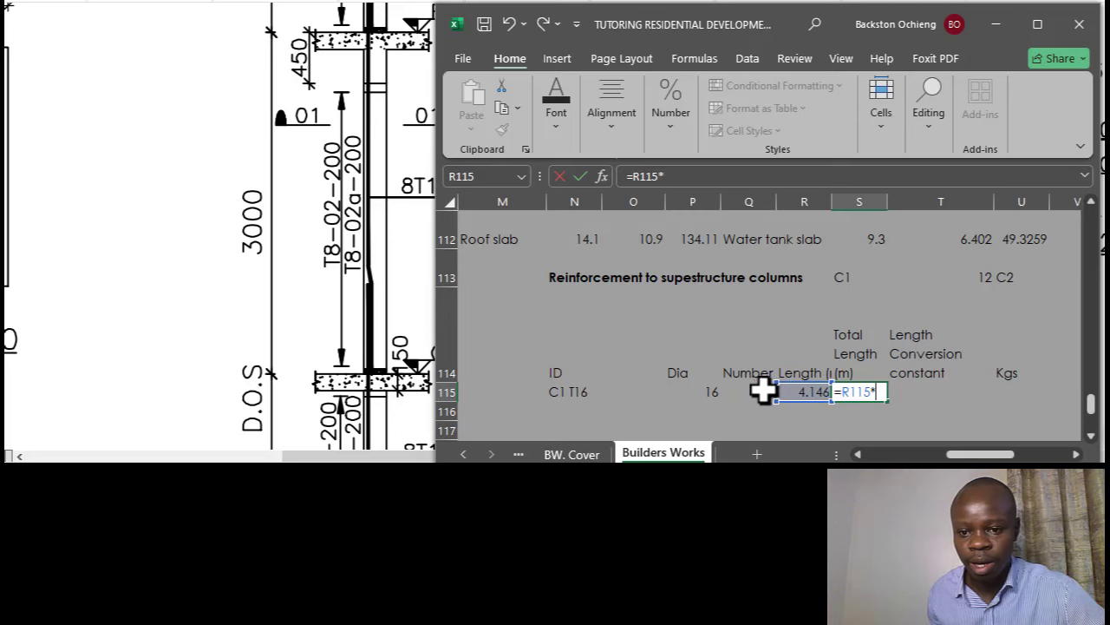
pyautogui.click(745, 390)
pyautogui.press('Return')
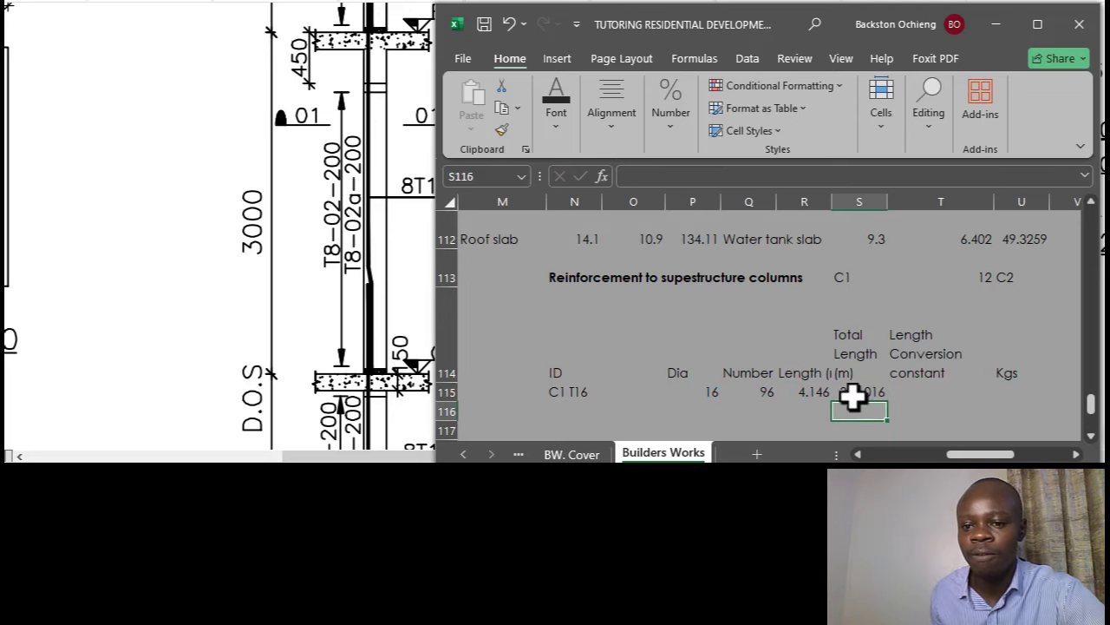
pyautogui.click(851, 394)
# Enter 162 in T115 as the length conversion constant for the C1 T16 bars.
pyautogui.click(904, 371)
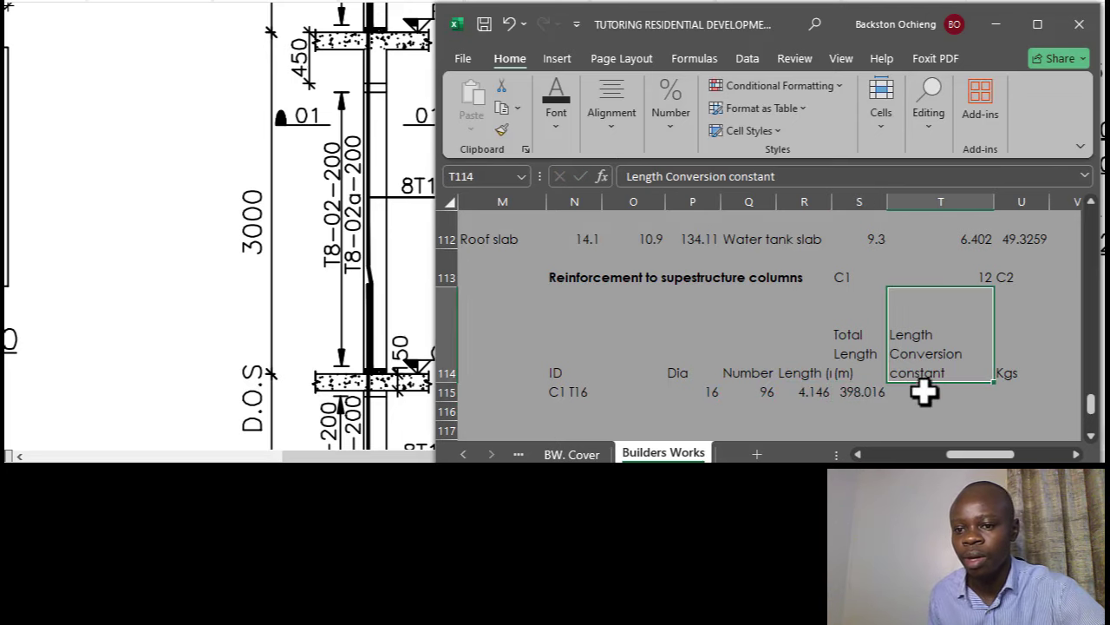
pyautogui.click(916, 395)
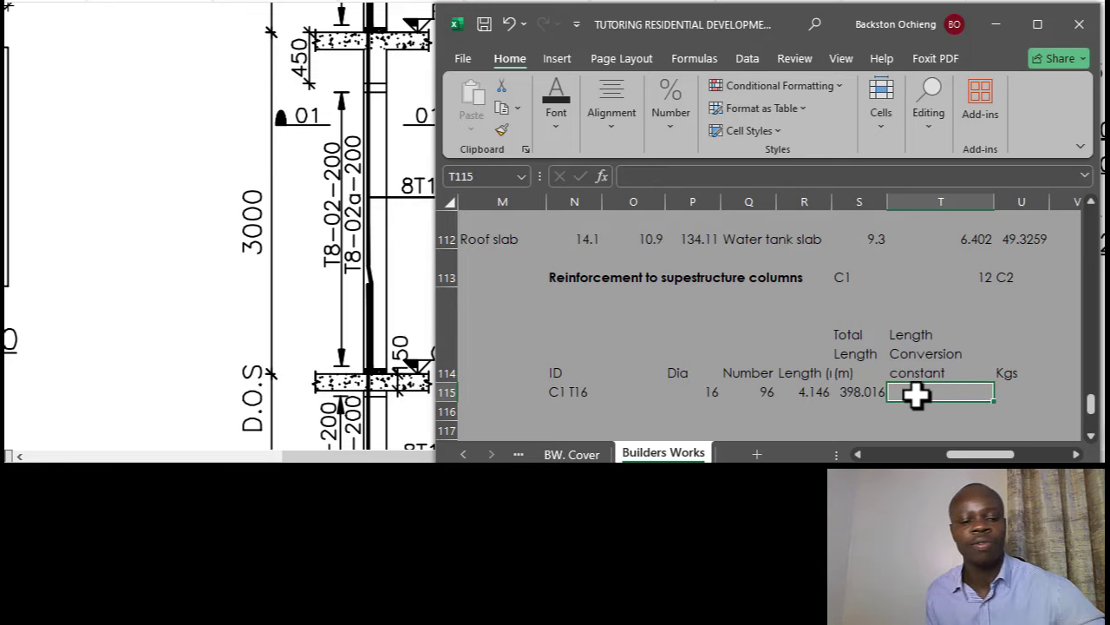
pyautogui.write('162')
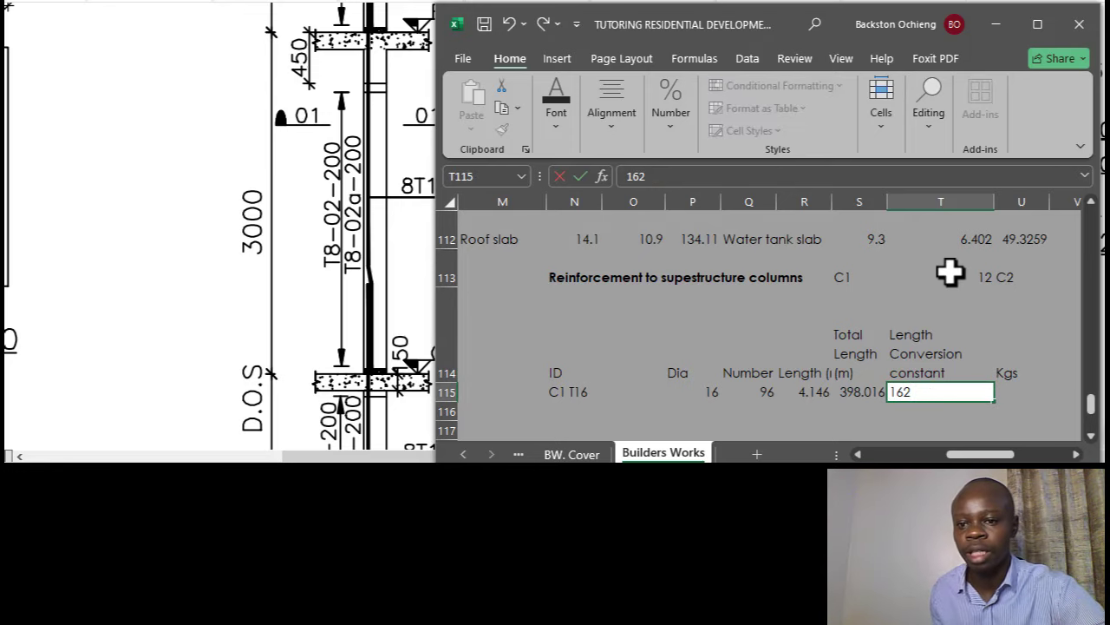
pyautogui.click(951, 274)
pyautogui.click(990, 391)
pyautogui.click(1012, 391)
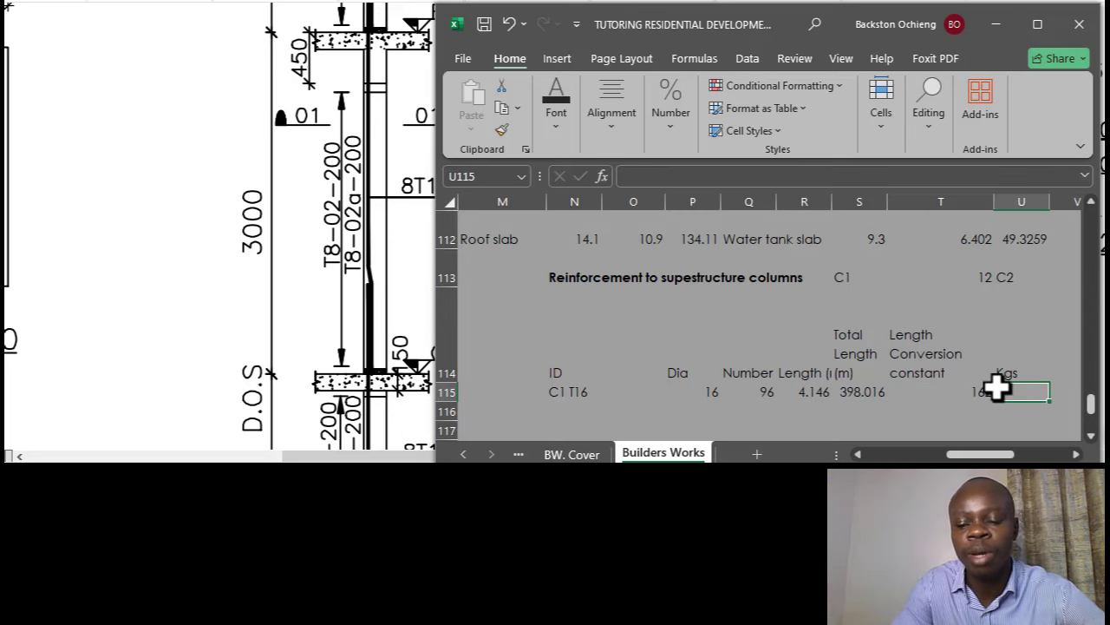
pyautogui.write('=')
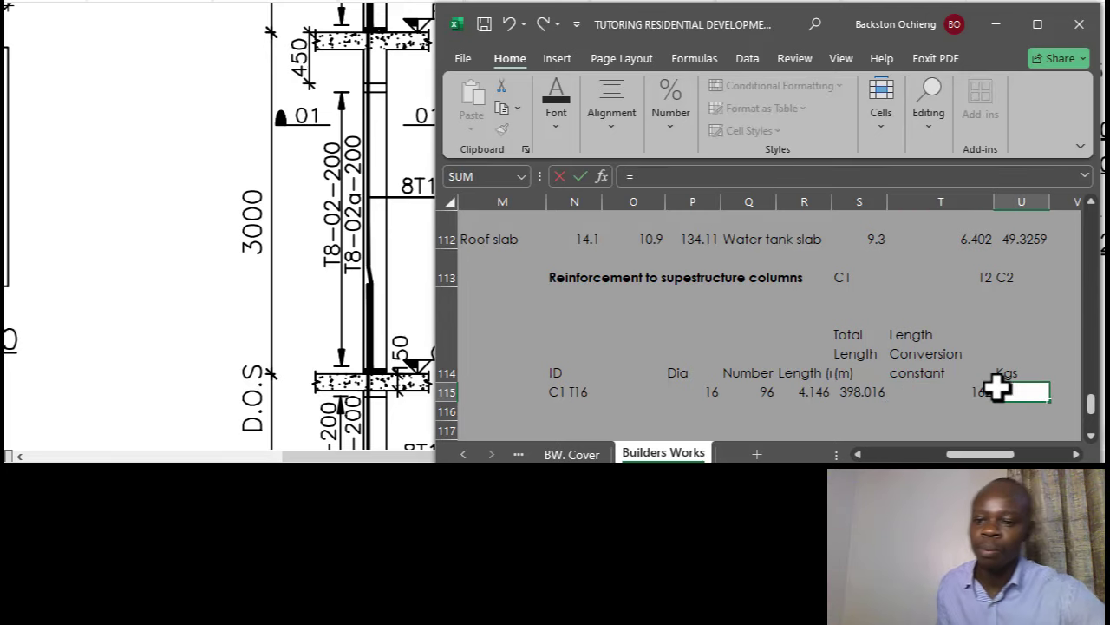
pyautogui.press('Escape')
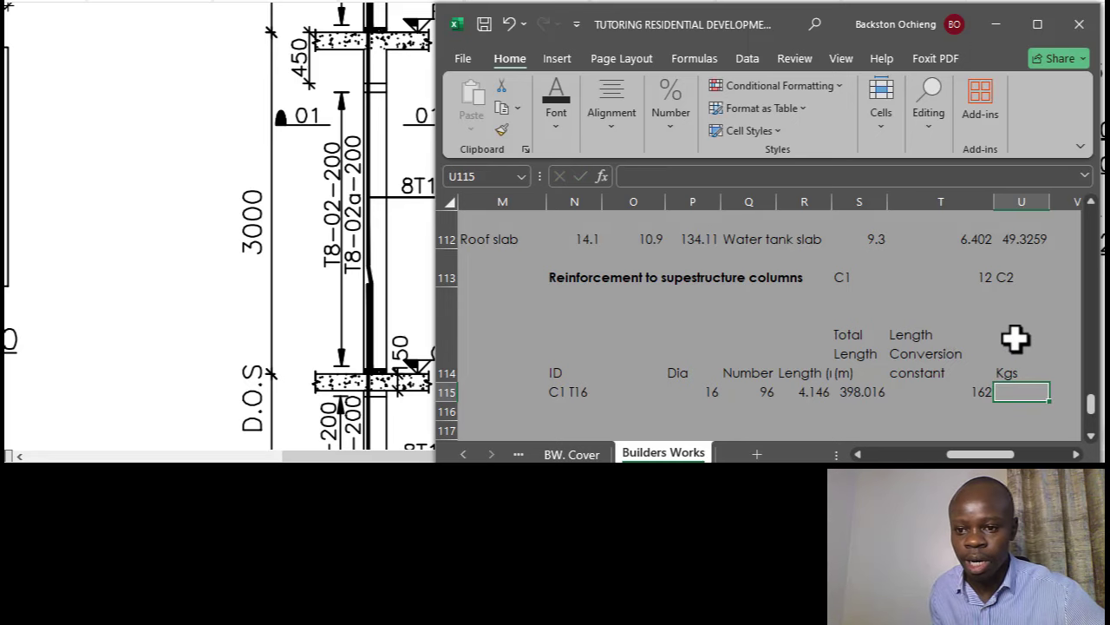
# Add the label Weight in cell Z113, beside the C3 column count.
pyautogui.click(1001, 328)
pyautogui.click(980, 314)
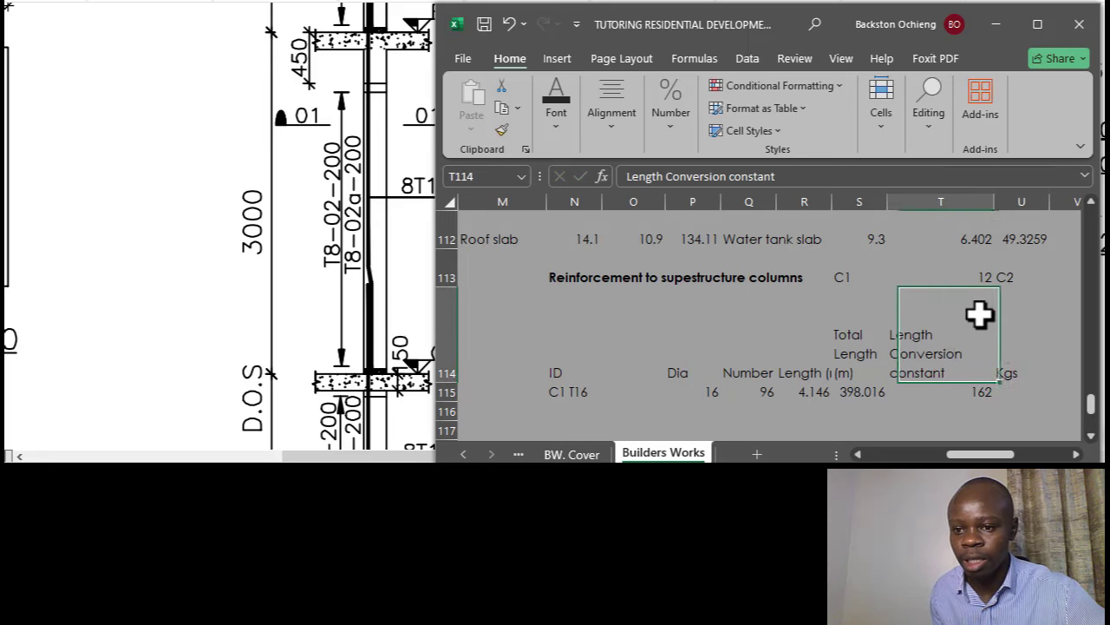
pyautogui.click(1076, 454)
pyautogui.click(1076, 454)
pyautogui.click(1076, 454)
pyautogui.click(976, 321)
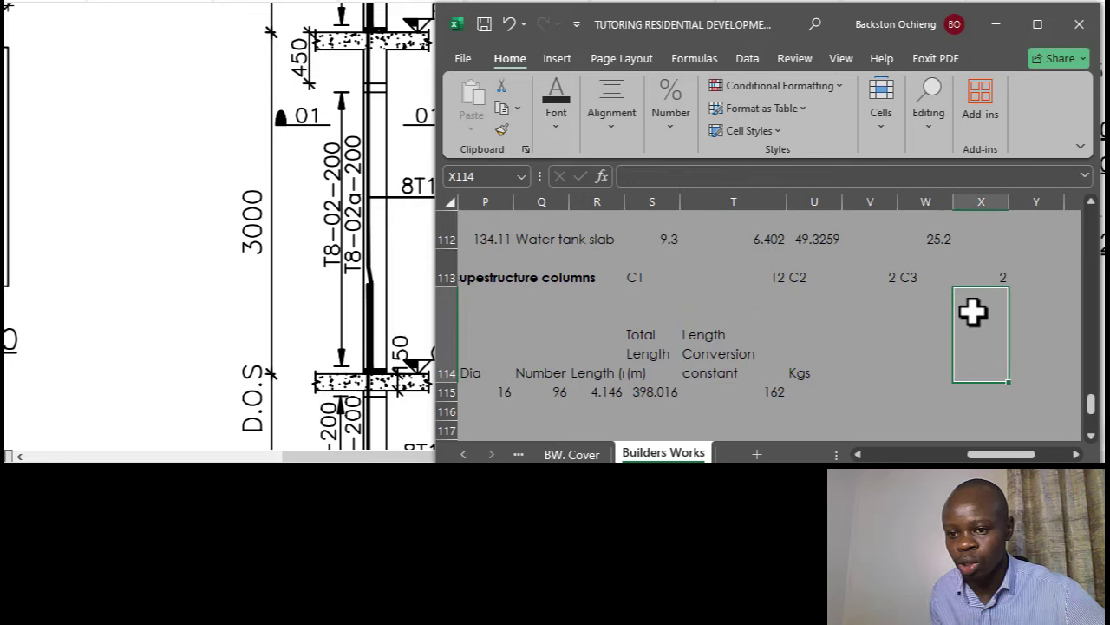
pyautogui.click(1076, 454)
pyautogui.click(1076, 454)
pyautogui.click(989, 278)
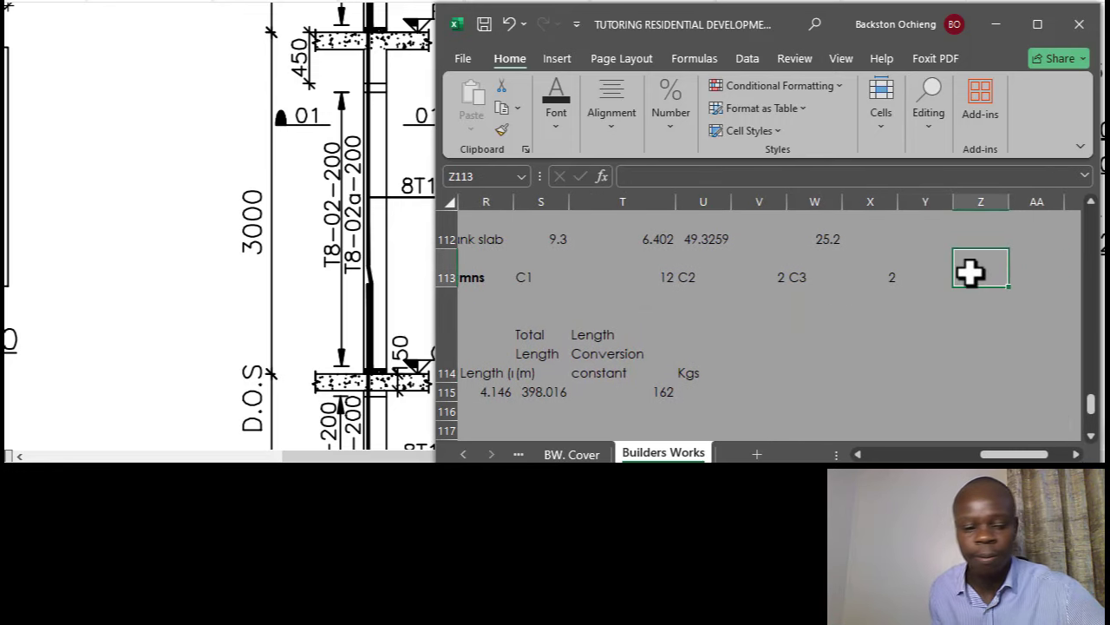
pyautogui.write('Weight')
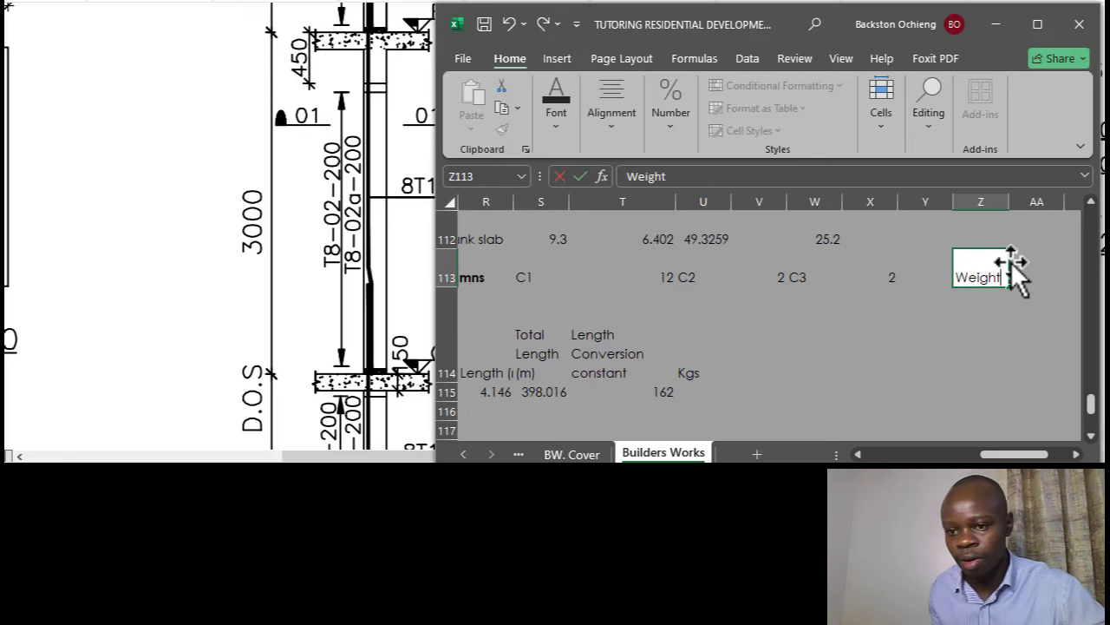
# Write the bar weight formula =D*D*Total length/162 in AA113, beside the Weight label.
pyautogui.click(1024, 266)
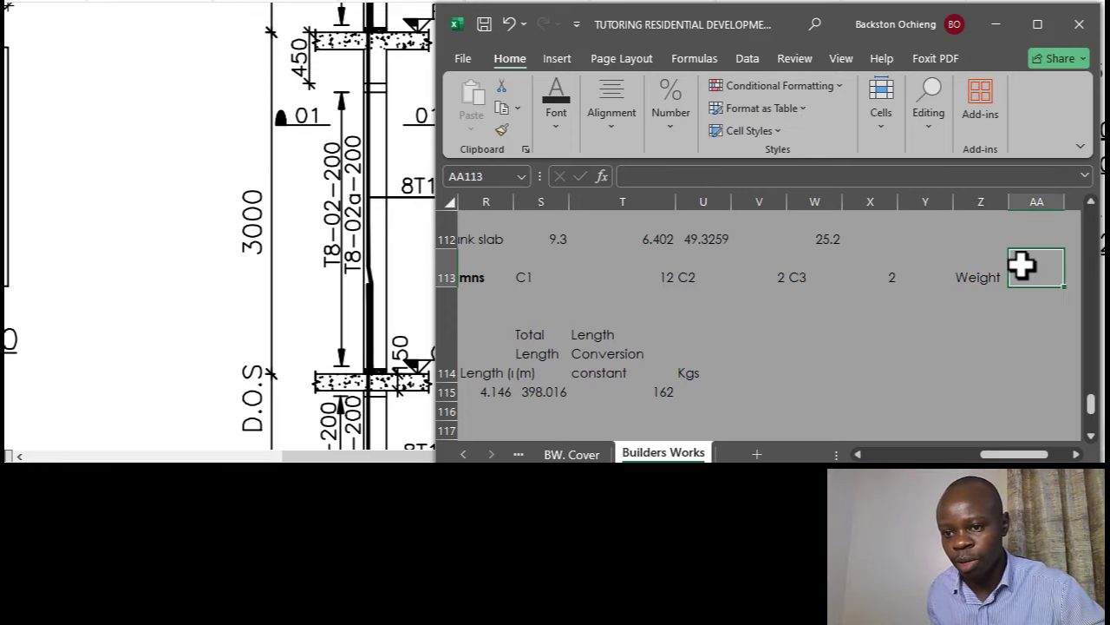
pyautogui.write('=')
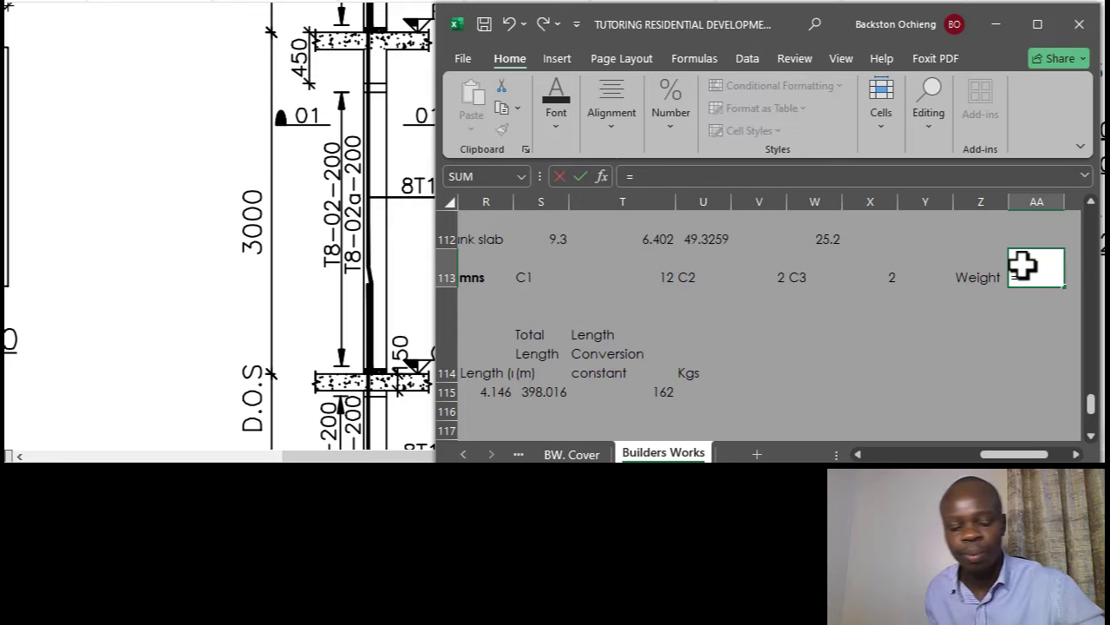
pyautogui.write('D2')
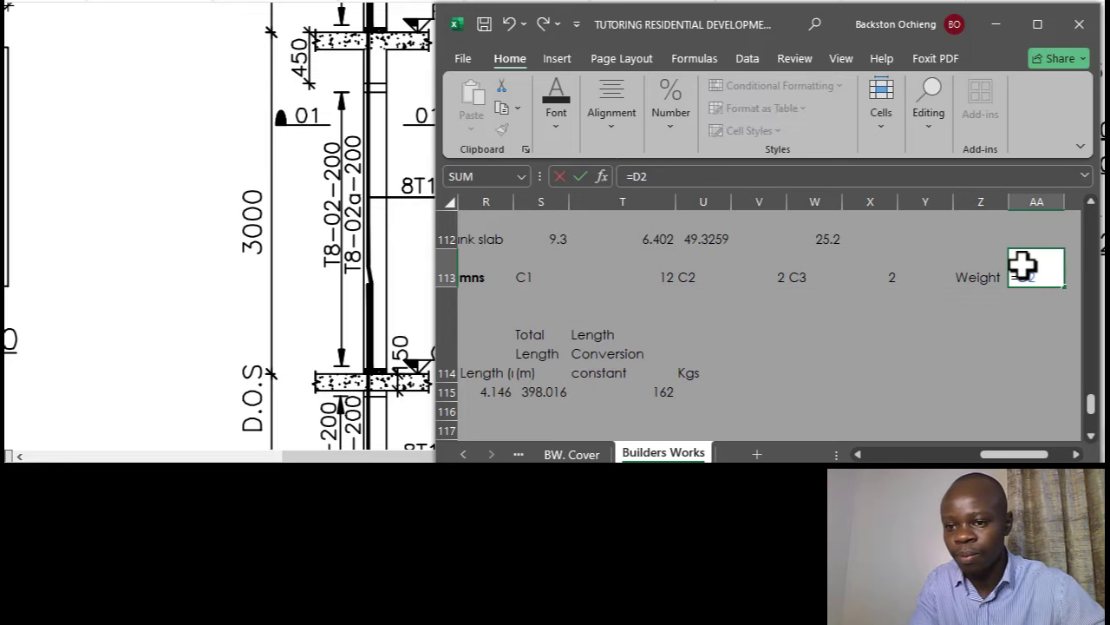
pyautogui.press('BackSpace')
pyautogui.write('*')
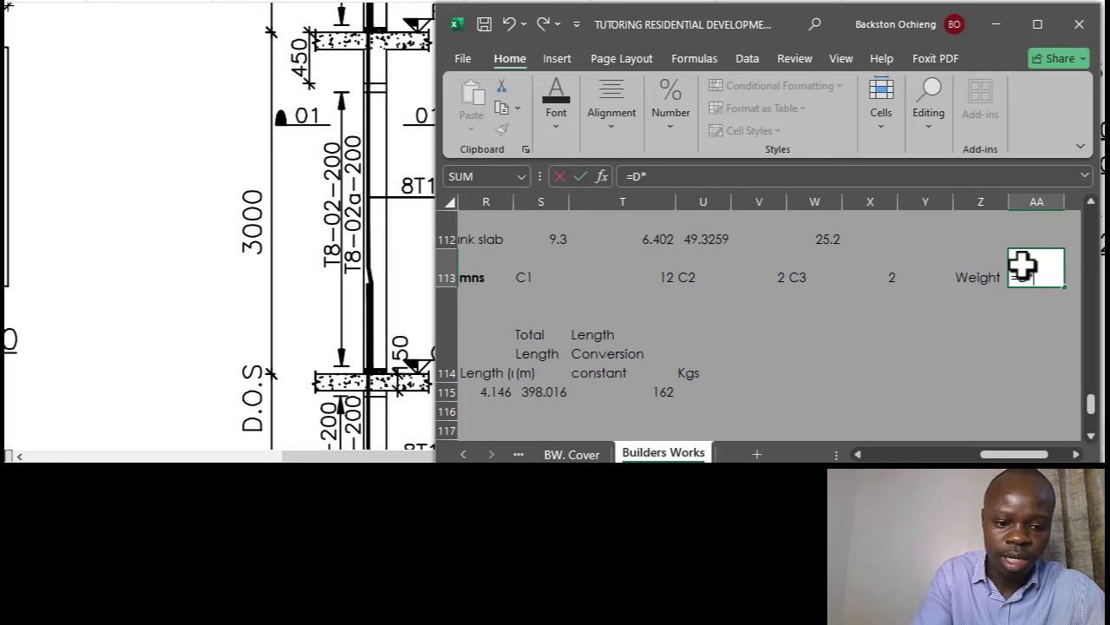
pyautogui.write('D')
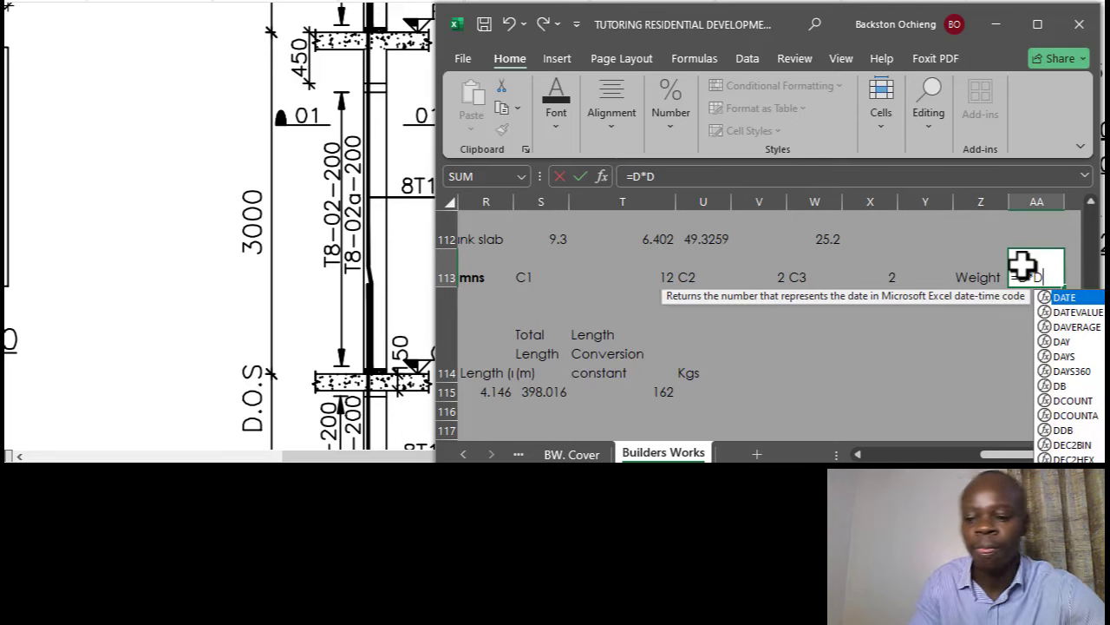
pyautogui.write('*')
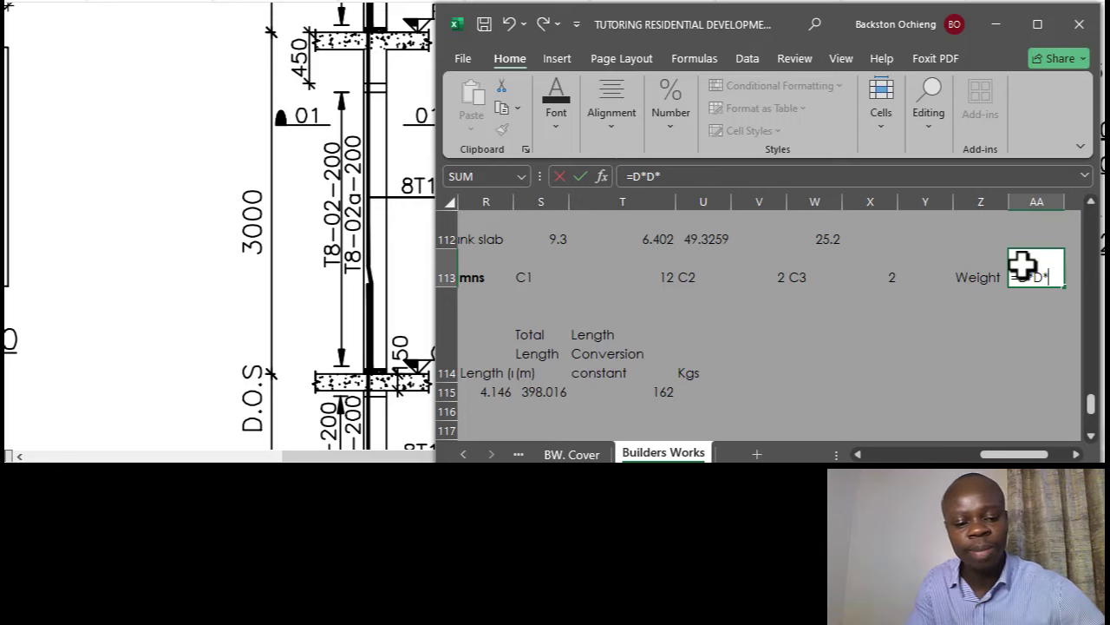
pyautogui.write('T')
pyautogui.press('Escape')
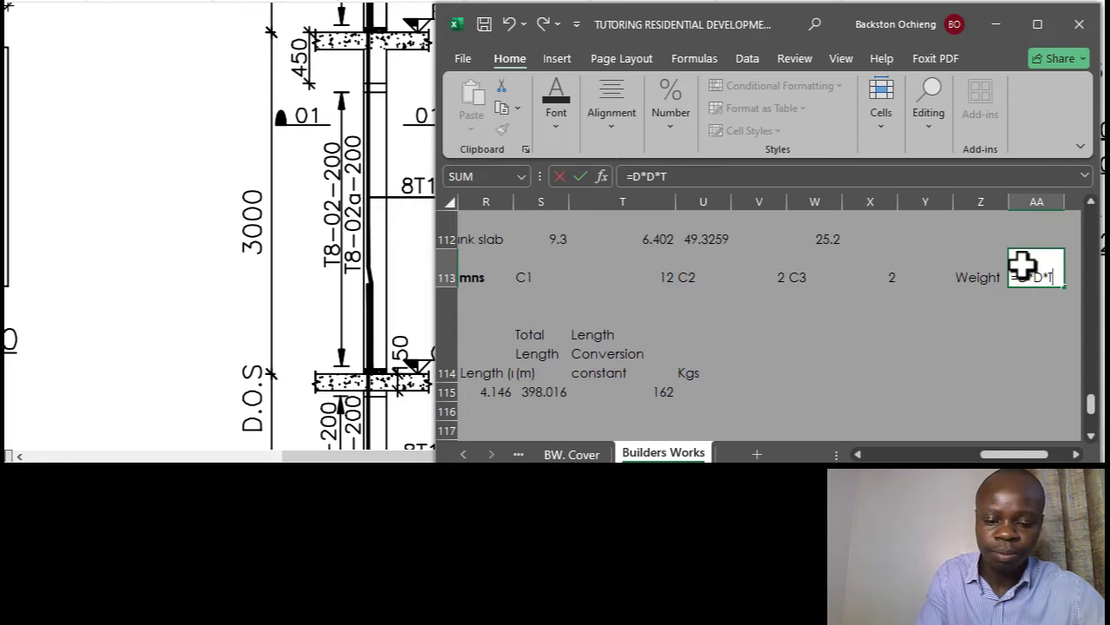
pyautogui.write('o')
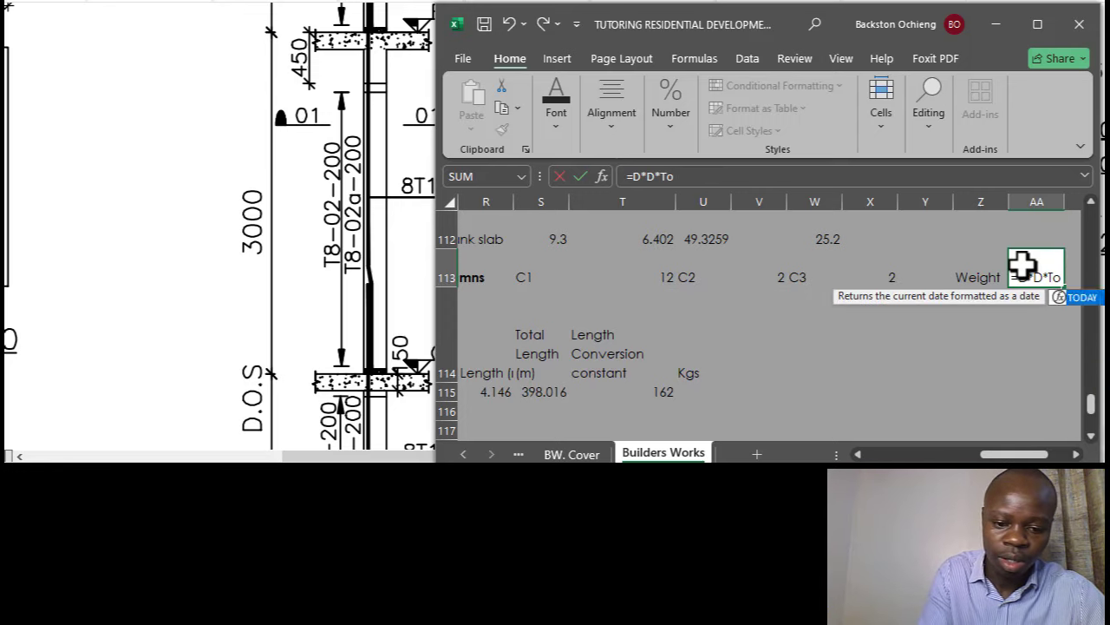
pyautogui.write('tal length/162')
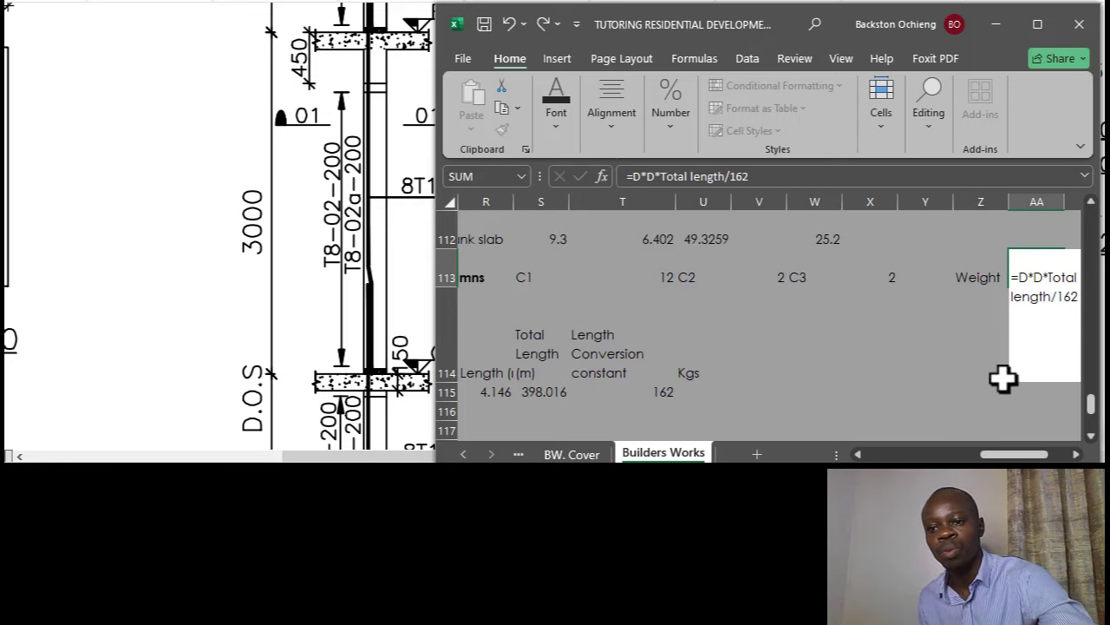
pyautogui.press('Return')
# Turn the AA113 weight formula into plain text by putting an apostrophe before the equals sign.
pyautogui.click(1052, 279)
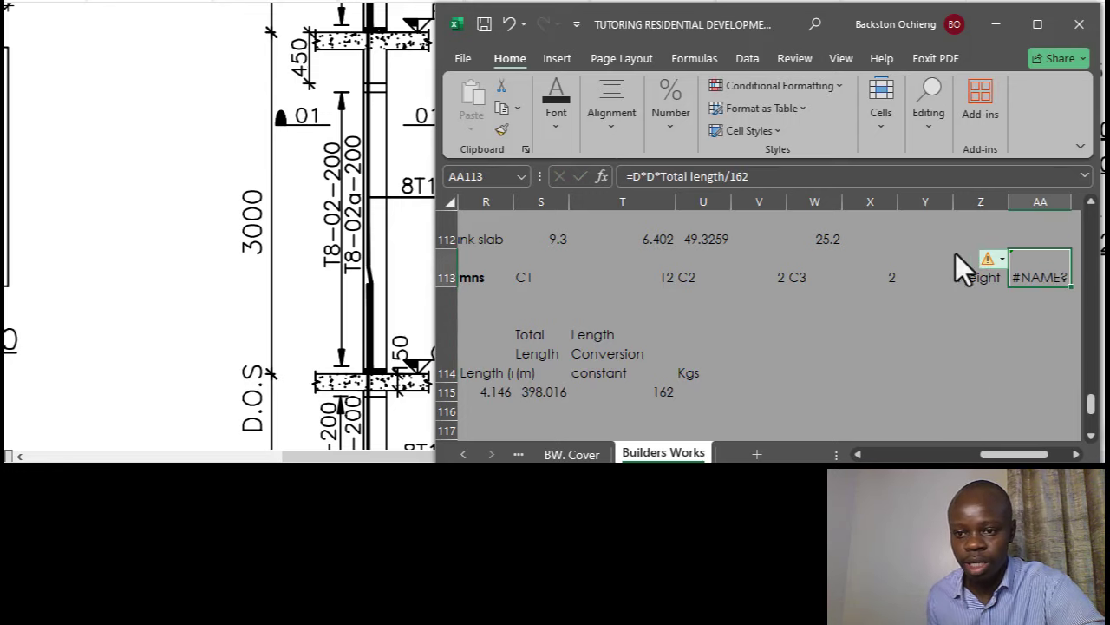
pyautogui.click(636, 178)
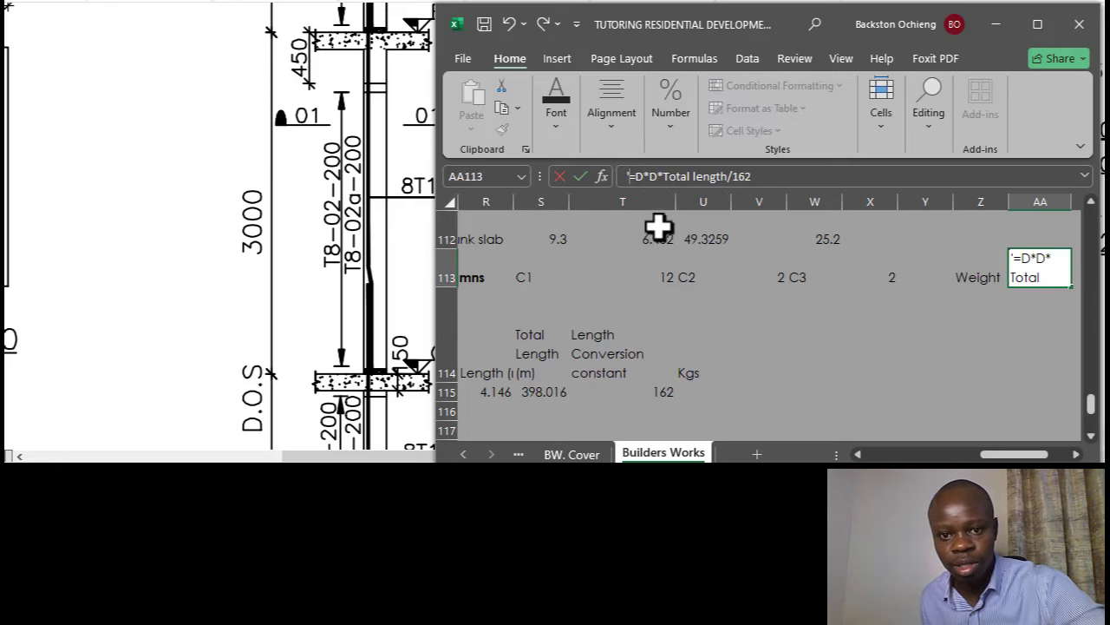
pyautogui.press('Return')
pyautogui.click(944, 366)
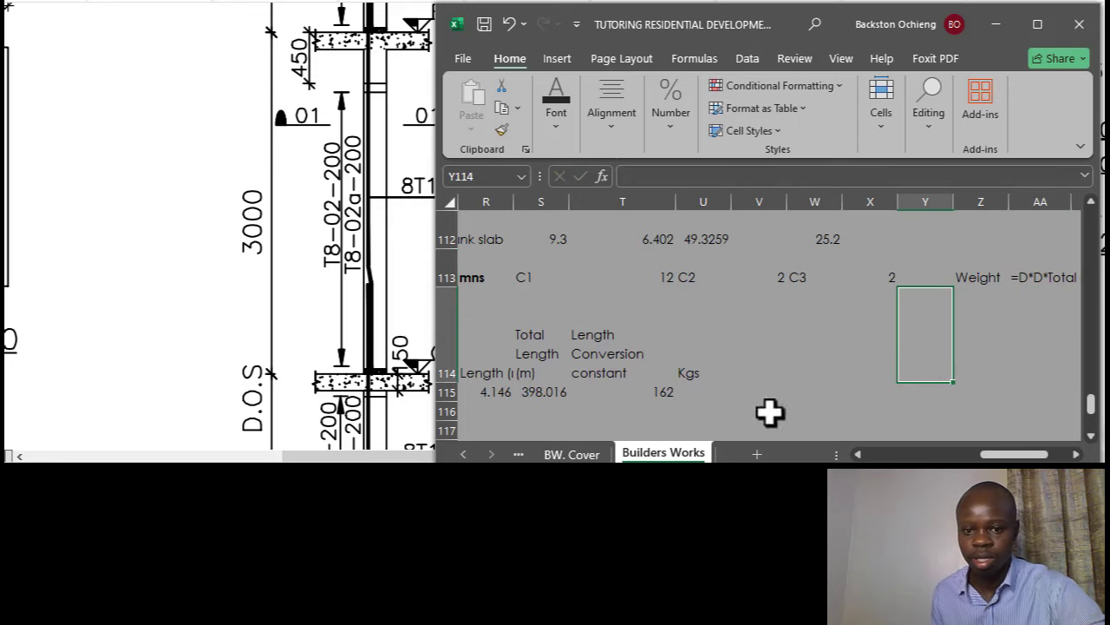
# Calculate the weight in kilograms of the C1 T16 bars in U115 with the formula =P115*P115*S115/162.
pyautogui.click(703, 392)
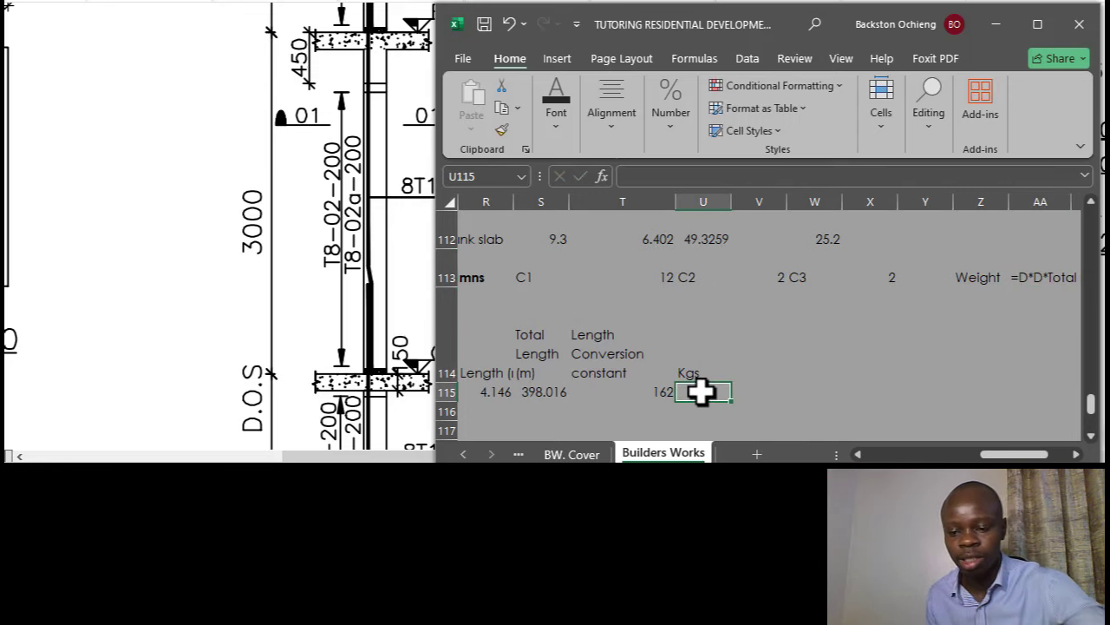
pyautogui.write('=')
pyautogui.moveTo(1021, 460); pyautogui.dragTo(1002, 458)
pyautogui.click(569, 389)
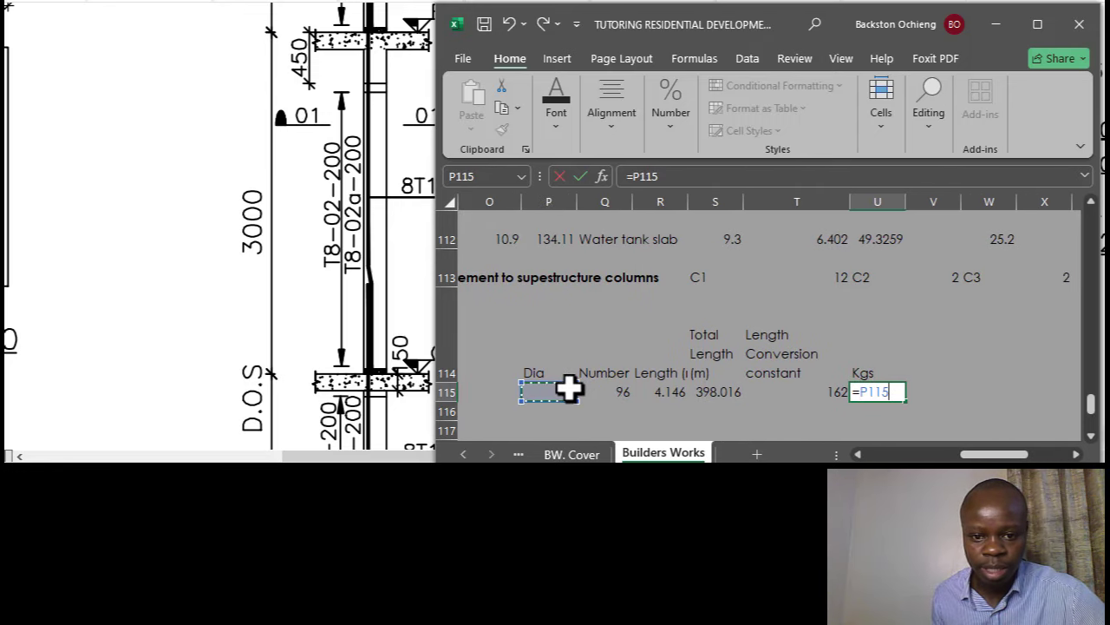
pyautogui.write('*16')
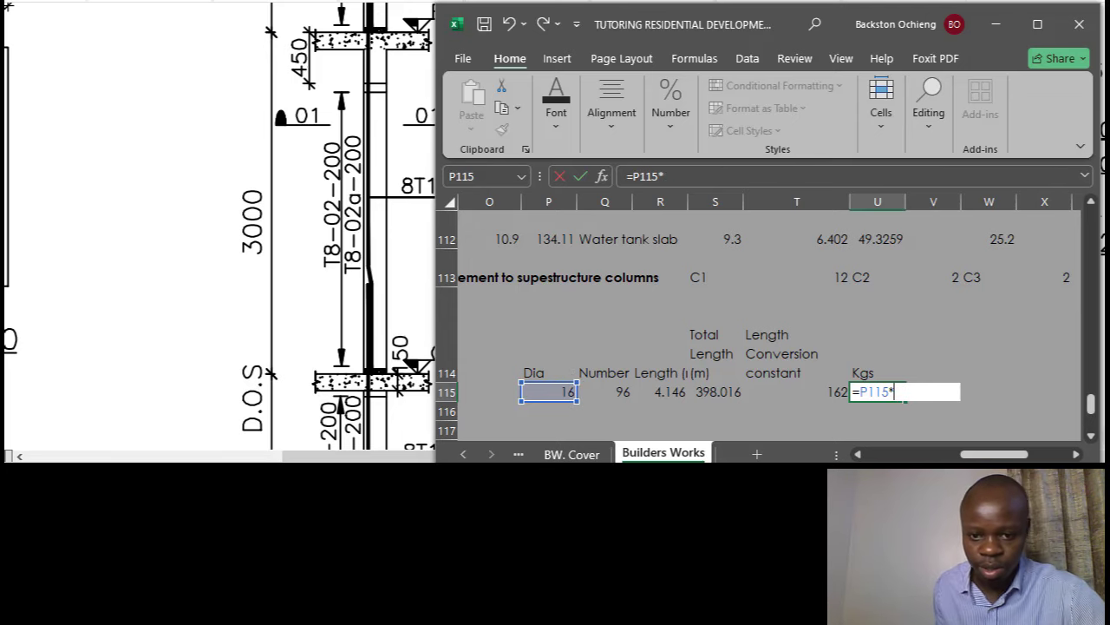
pyautogui.click(558, 392)
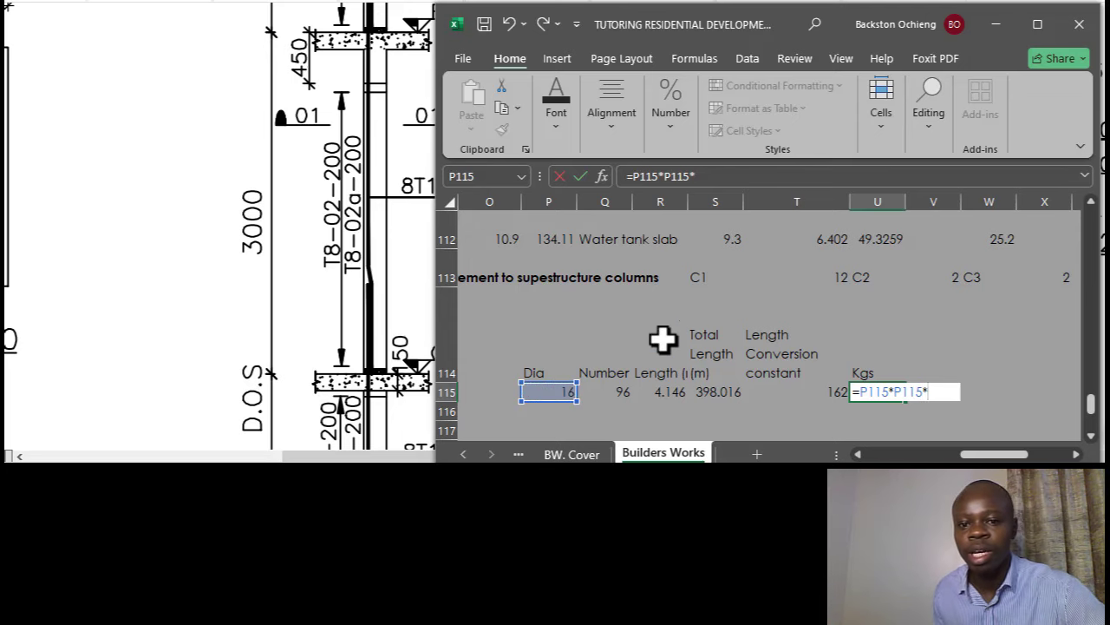
pyautogui.click(719, 393)
pyautogui.write('/162')
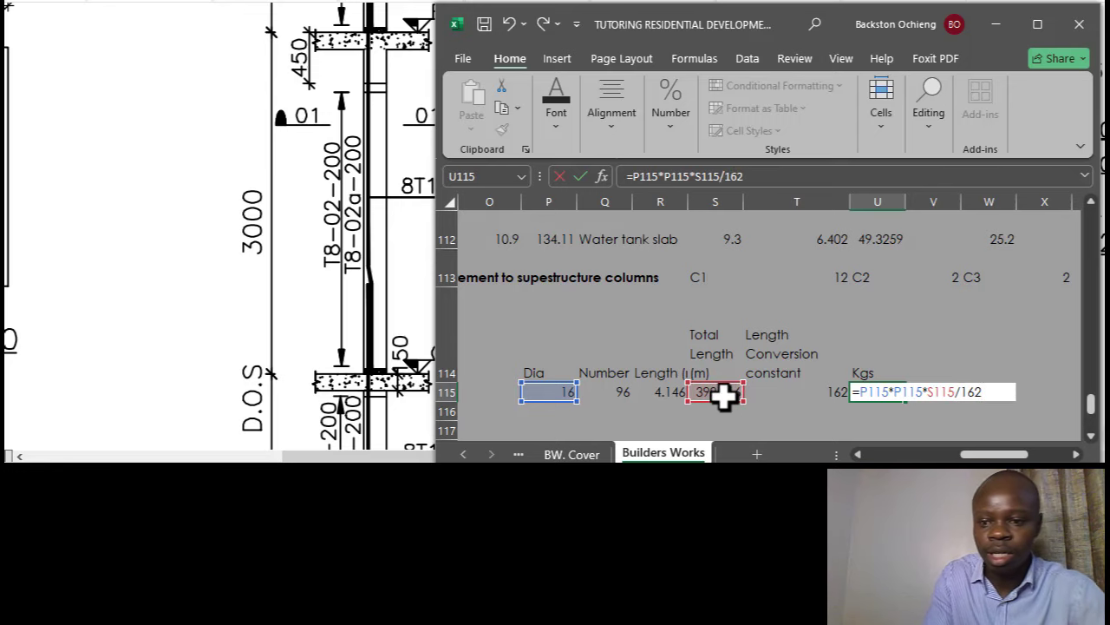
pyautogui.press('Return')
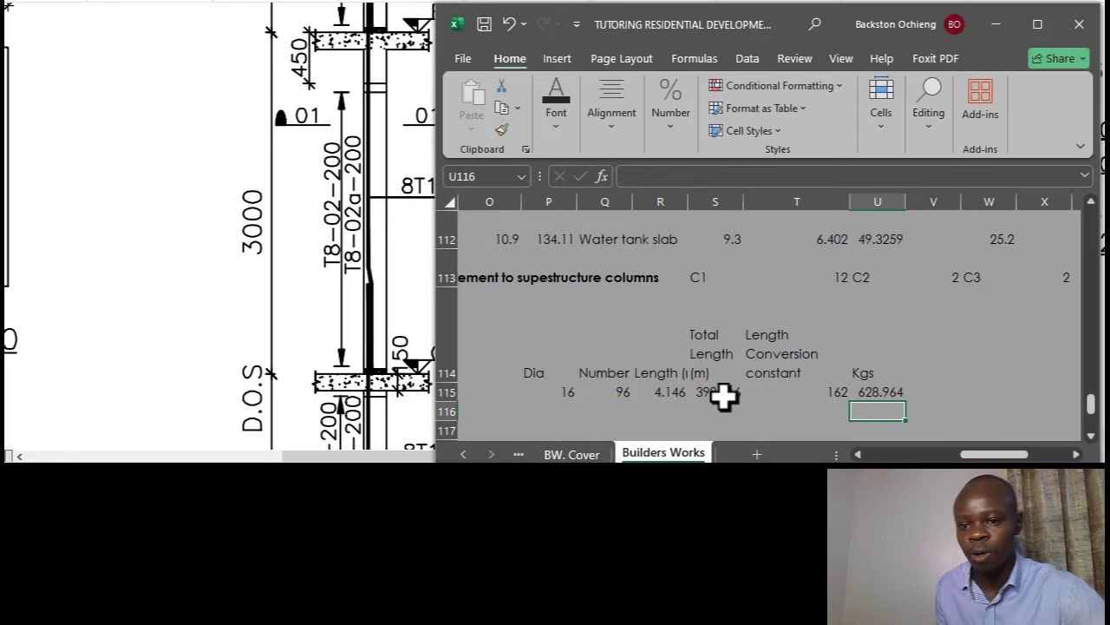
pyautogui.click(883, 393)
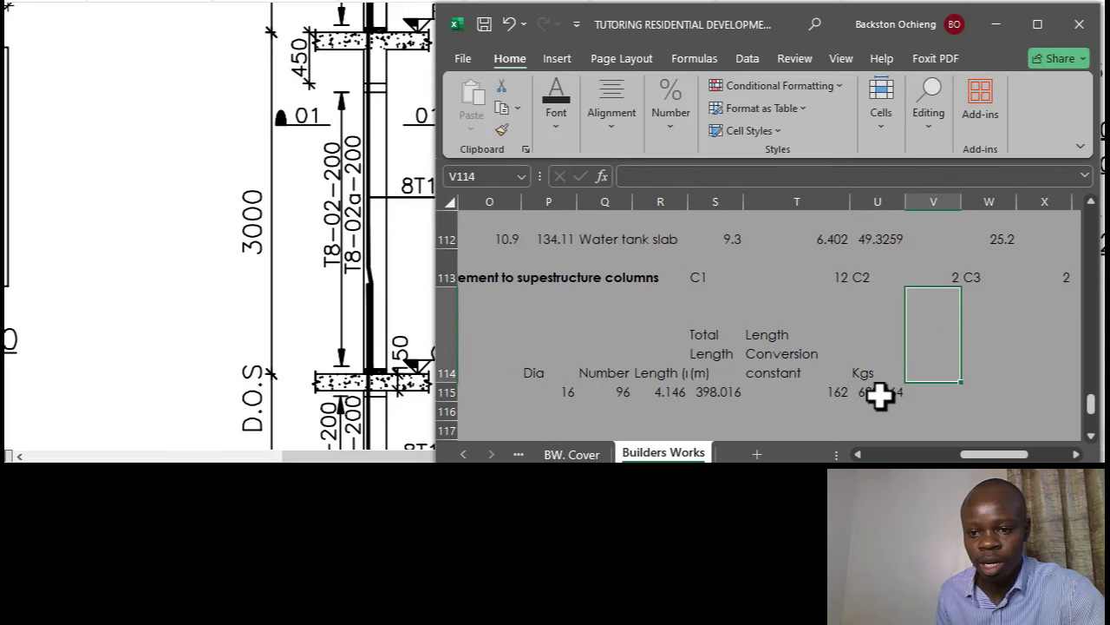
pyautogui.moveTo(973, 455); pyautogui.dragTo(961, 455)
# Examine the main bar sizes and storey heights on the first column elevation from ground to fifth floor, then return to the workbook.
pyautogui.click(347, 265)
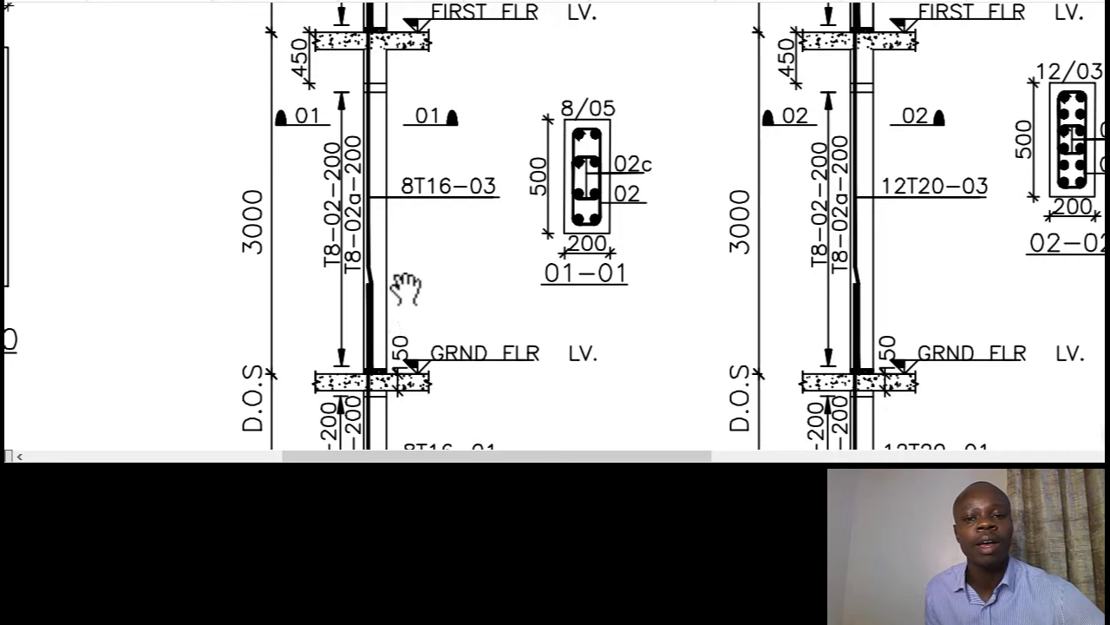
pyautogui.scroll(3, 412, 286)
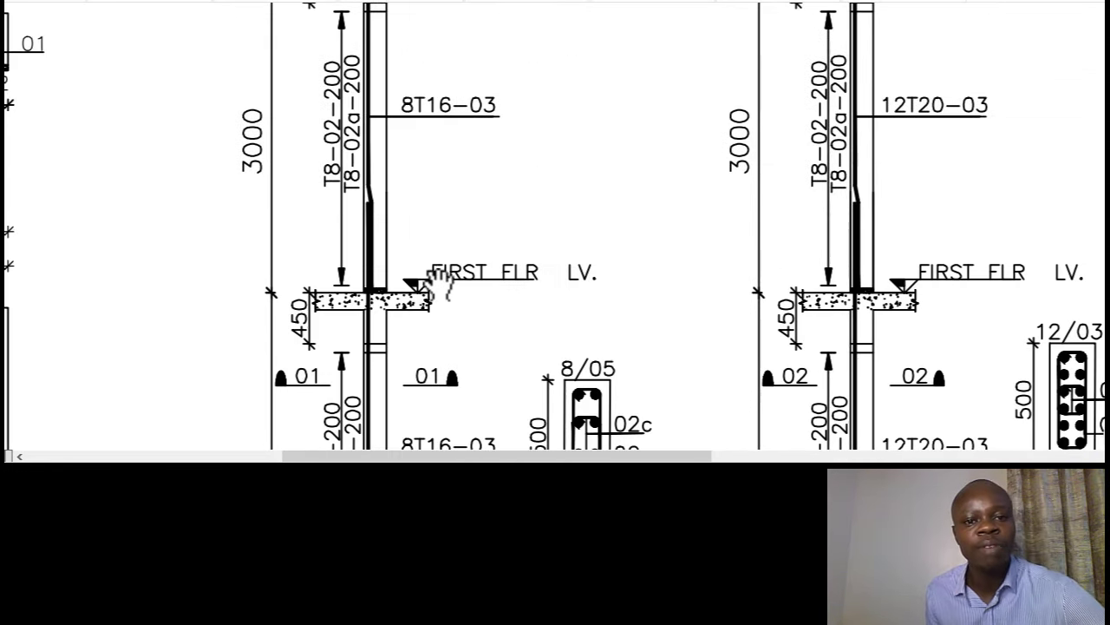
pyautogui.scroll(-3, 415, 243)
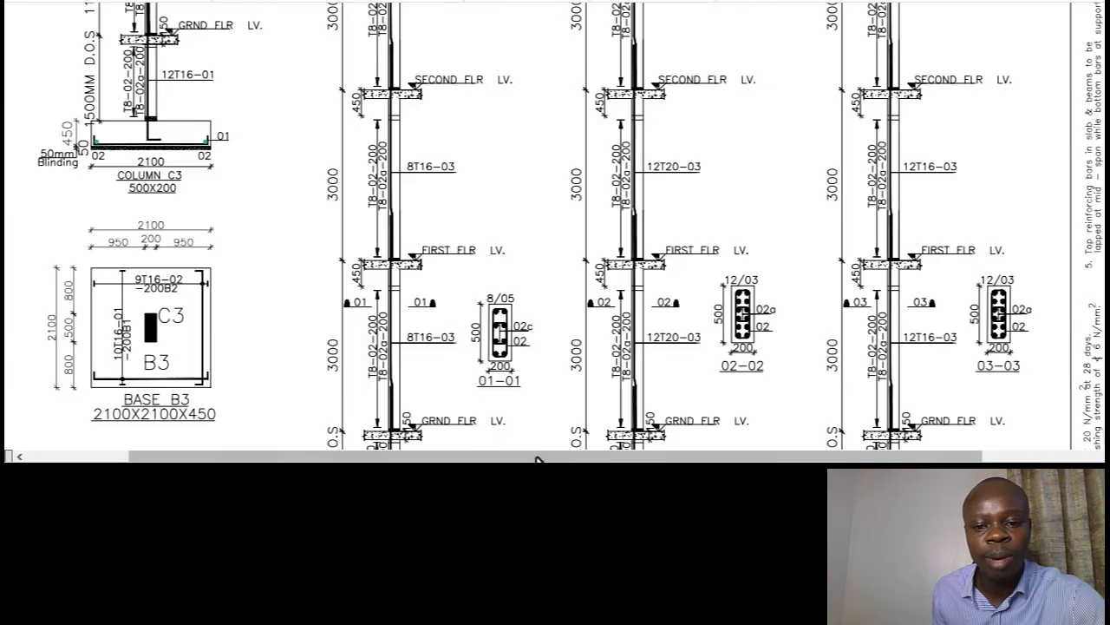
pyautogui.moveTo(537, 458); pyautogui.dragTo(519, 457)
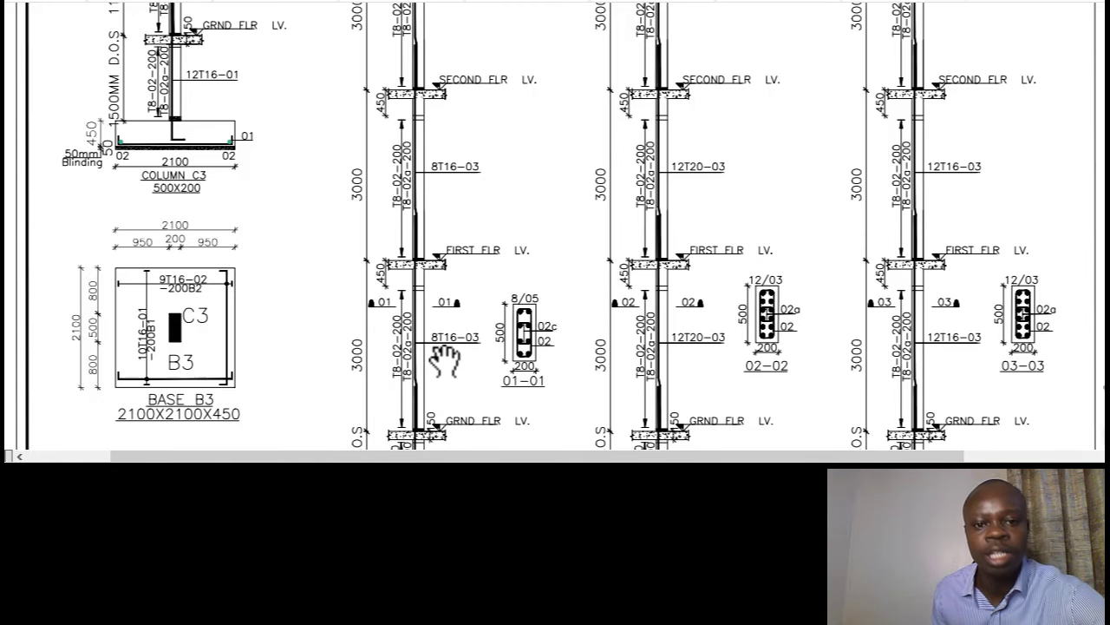
pyautogui.scroll(1, 451, 149)
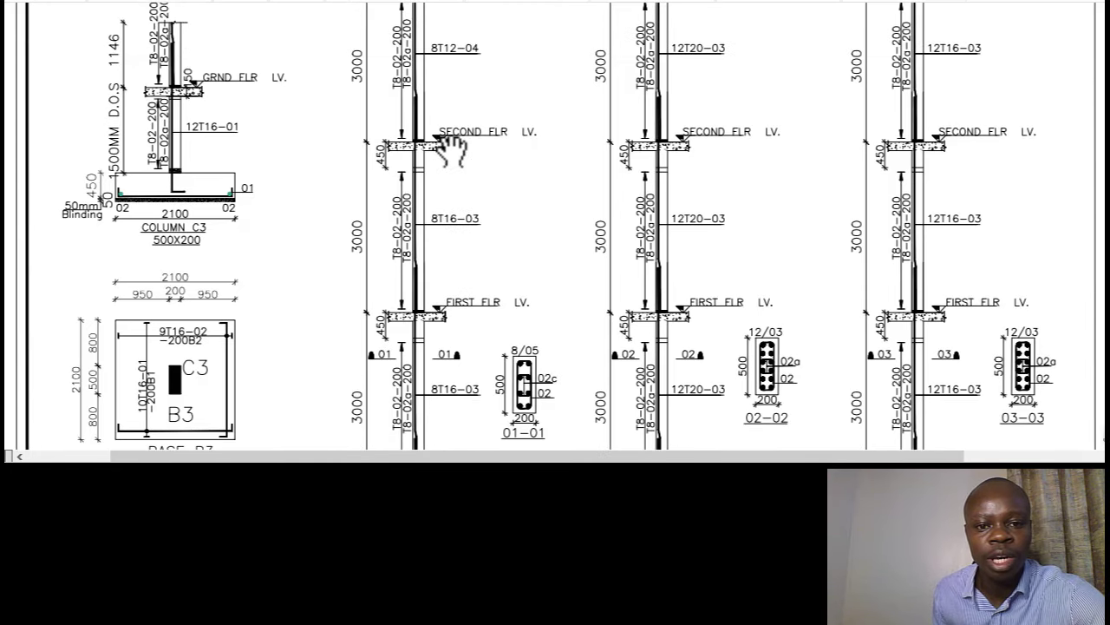
pyautogui.scroll(1, 501, 260)
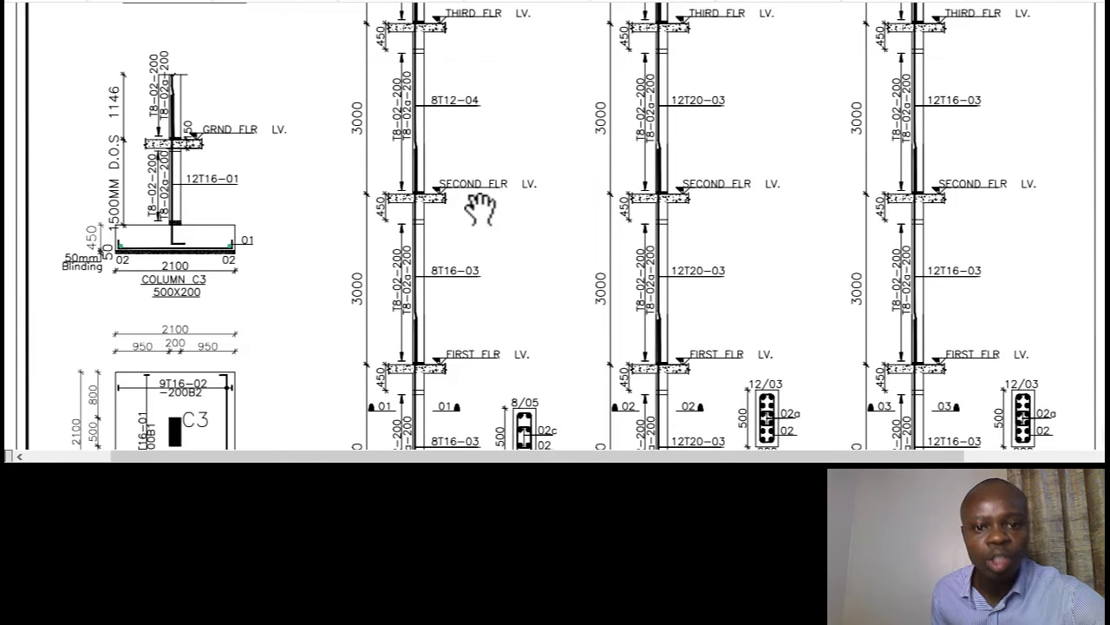
pyautogui.scroll(1, 477, 207)
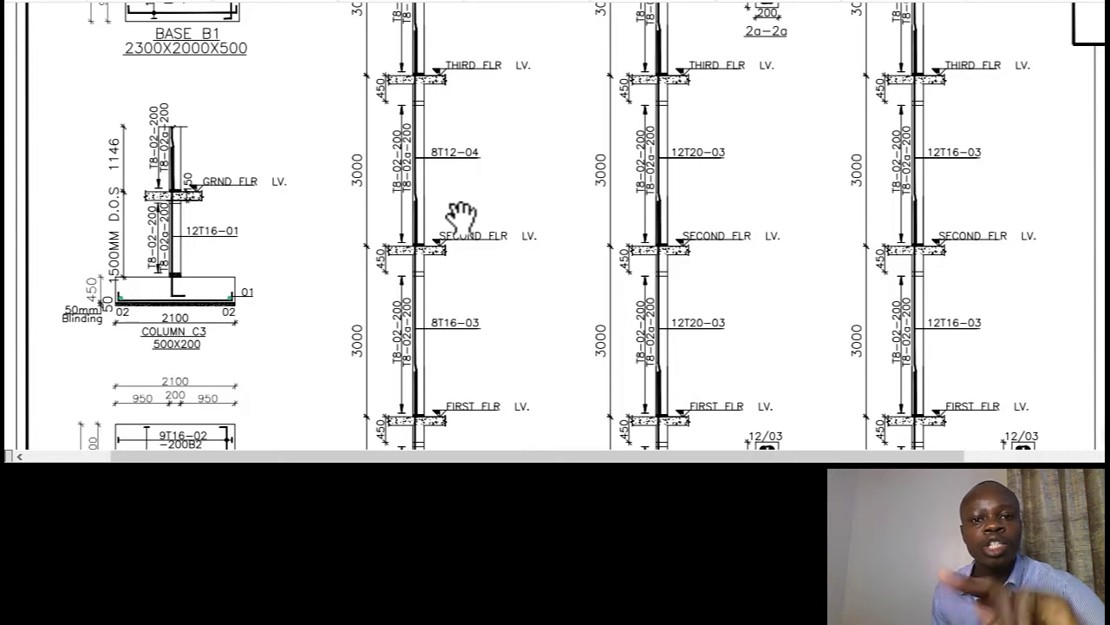
pyautogui.scroll(3, 488, 261)
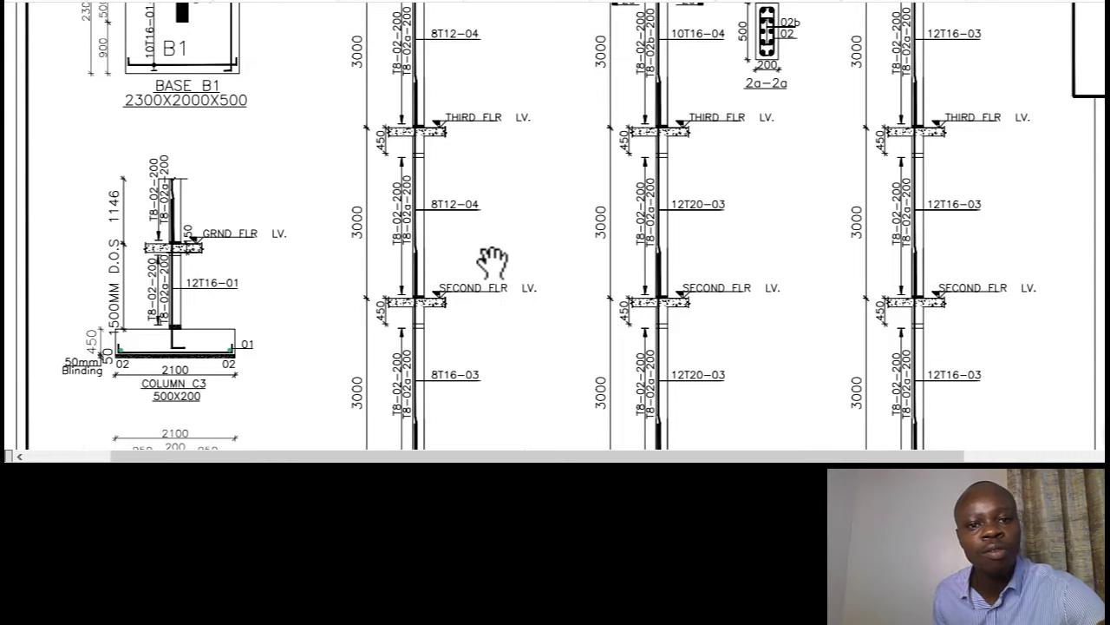
pyautogui.scroll(1, 494, 260)
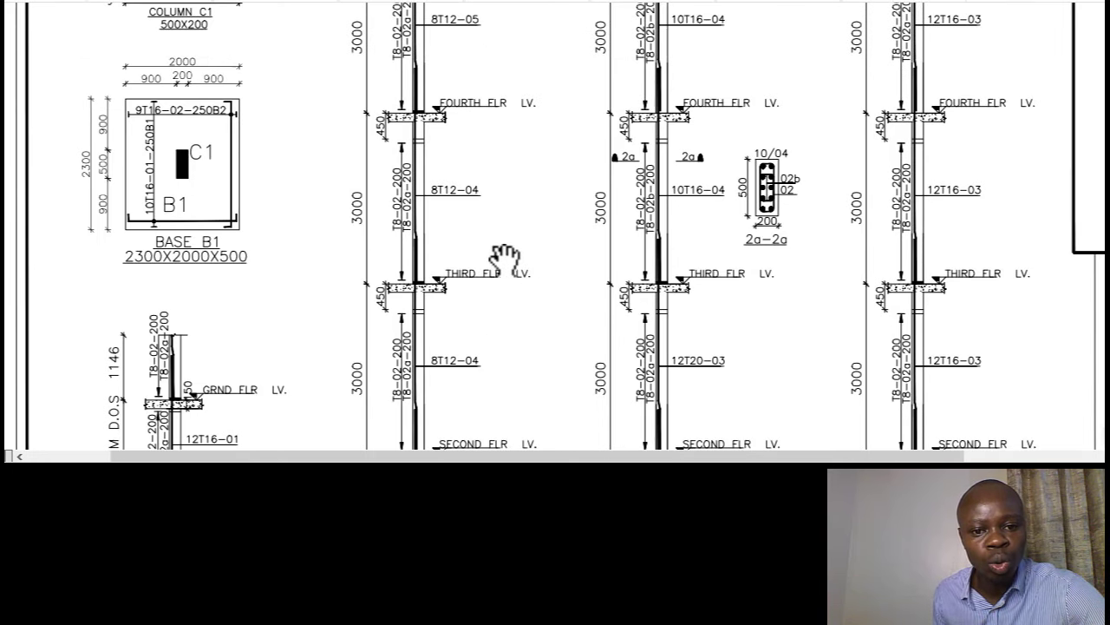
pyautogui.scroll(2, 452, 269)
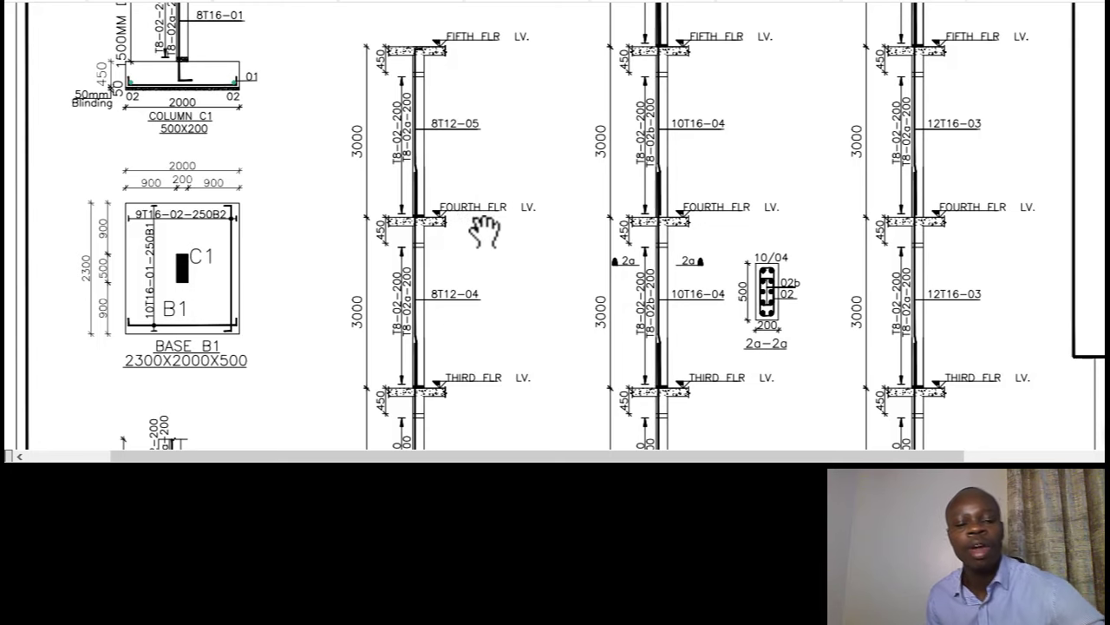
pyautogui.scroll(-2, 495, 239)
pyautogui.scroll(-4, 499, 240)
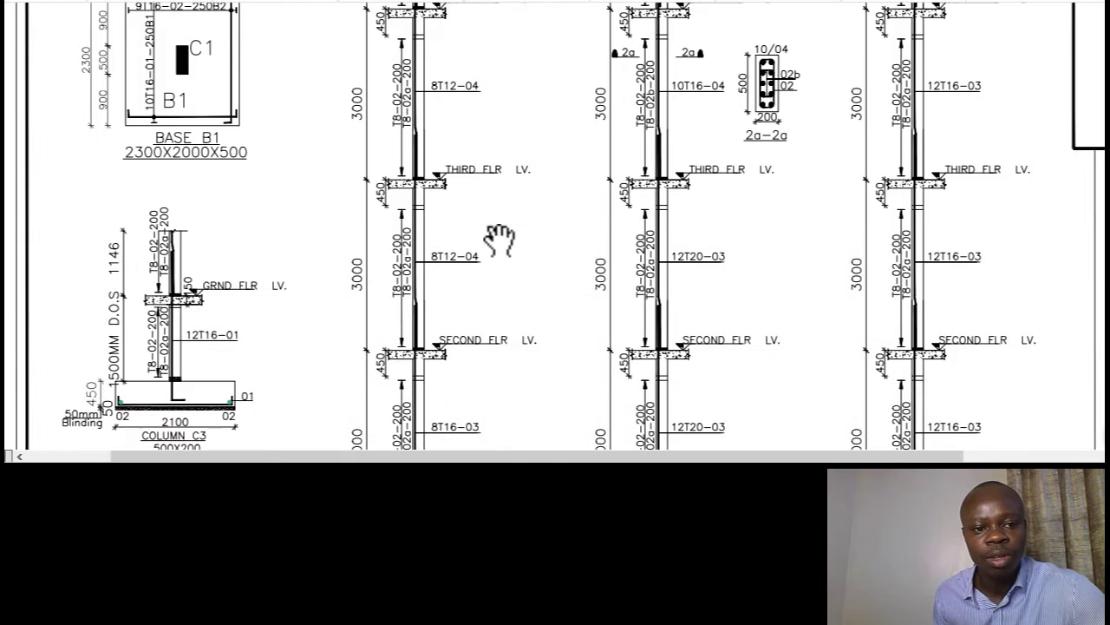
pyautogui.hotkey('alt', 'Tab')
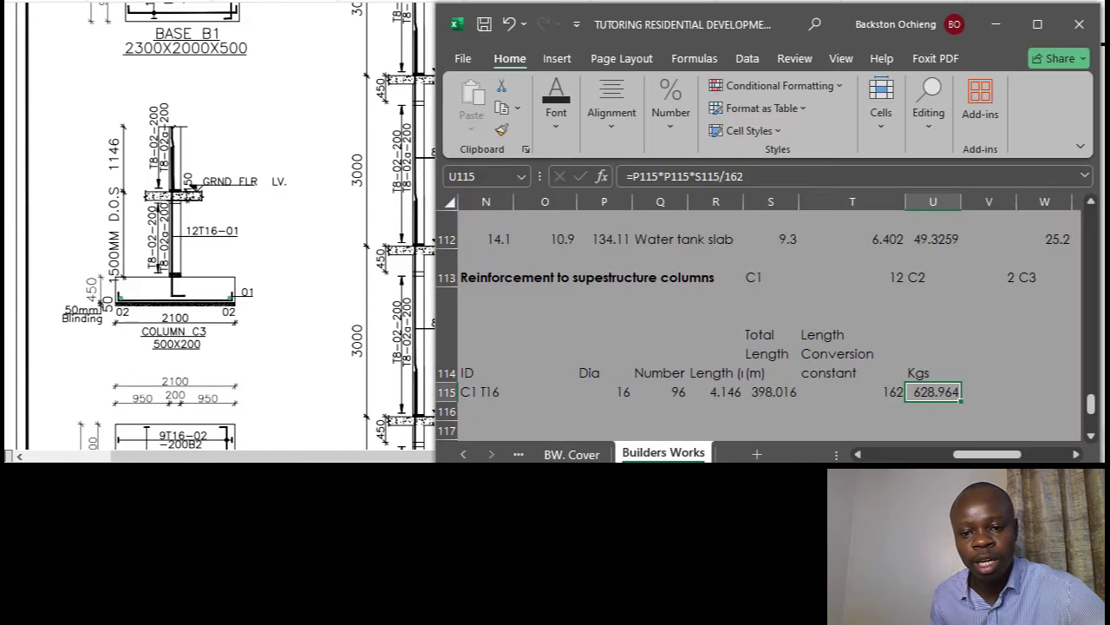
pyautogui.click(868, 326)
pyautogui.click(927, 389)
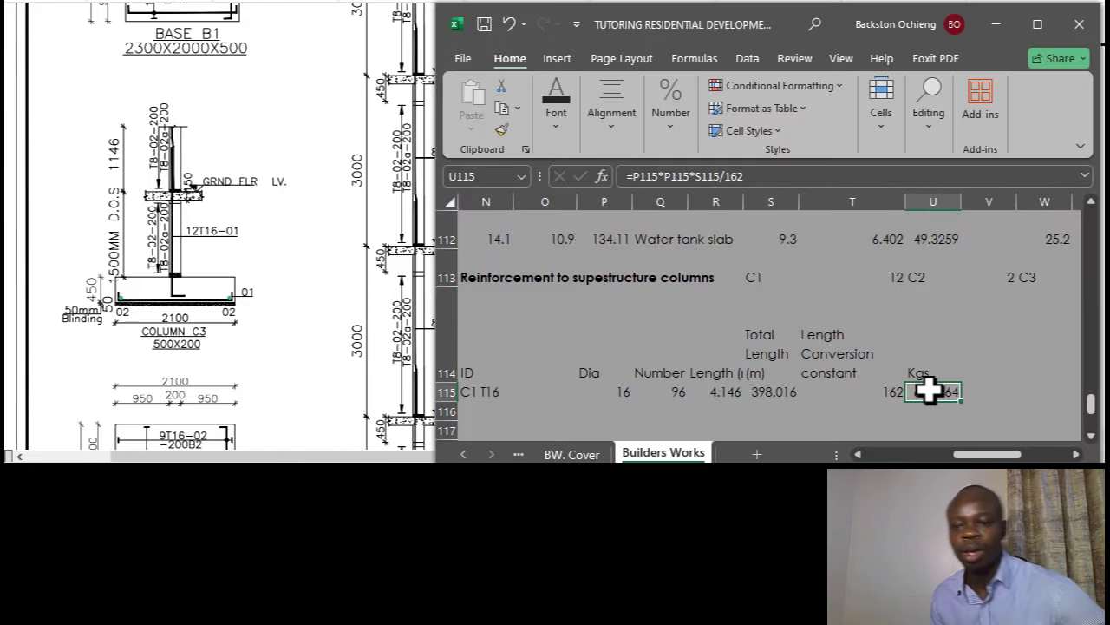
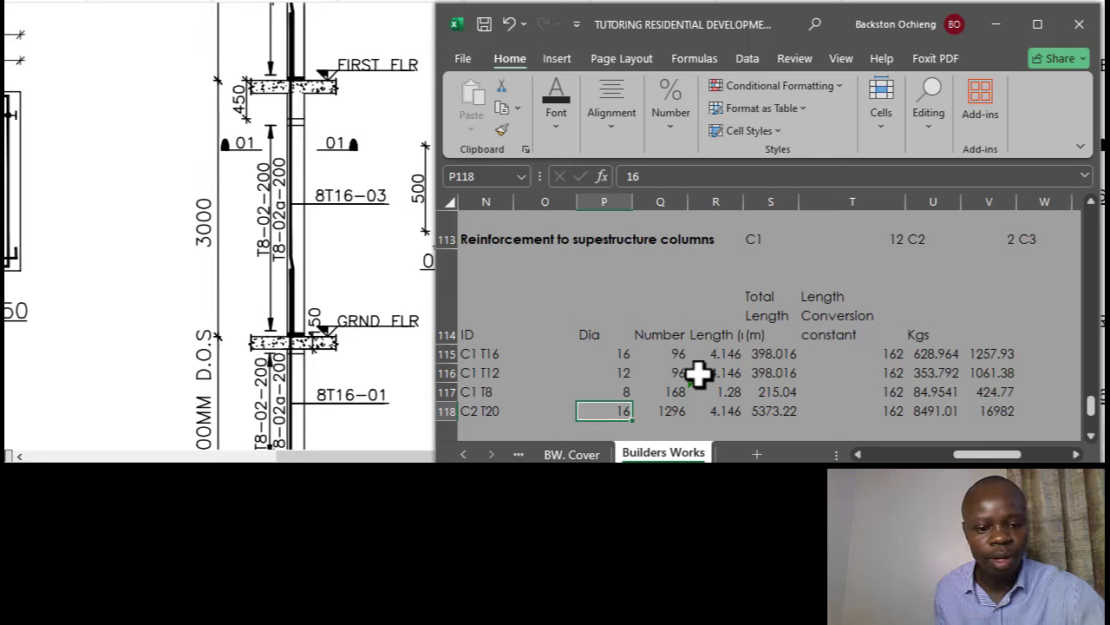
# Set the bar diameter in the C2 T20 row to 20.
pyautogui.write('20')
pyautogui.click(679, 404)
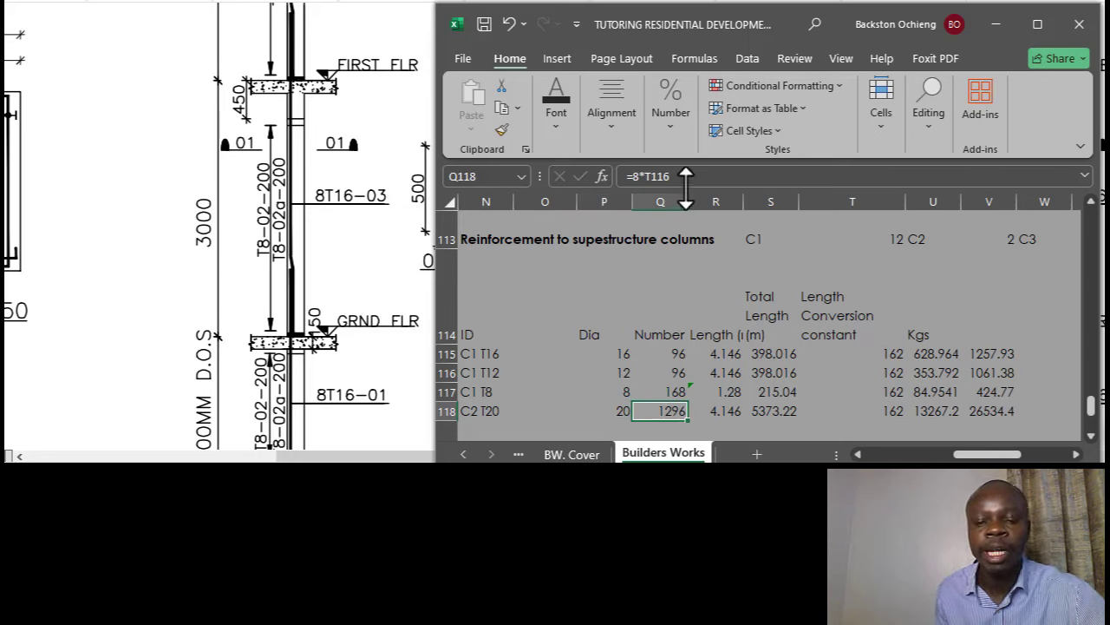
# Calculate the number of C2 T20 bars in Q118 with the formula =12*V113, taking the bars per column from the C2 elevation.
pyautogui.click(364, 302)
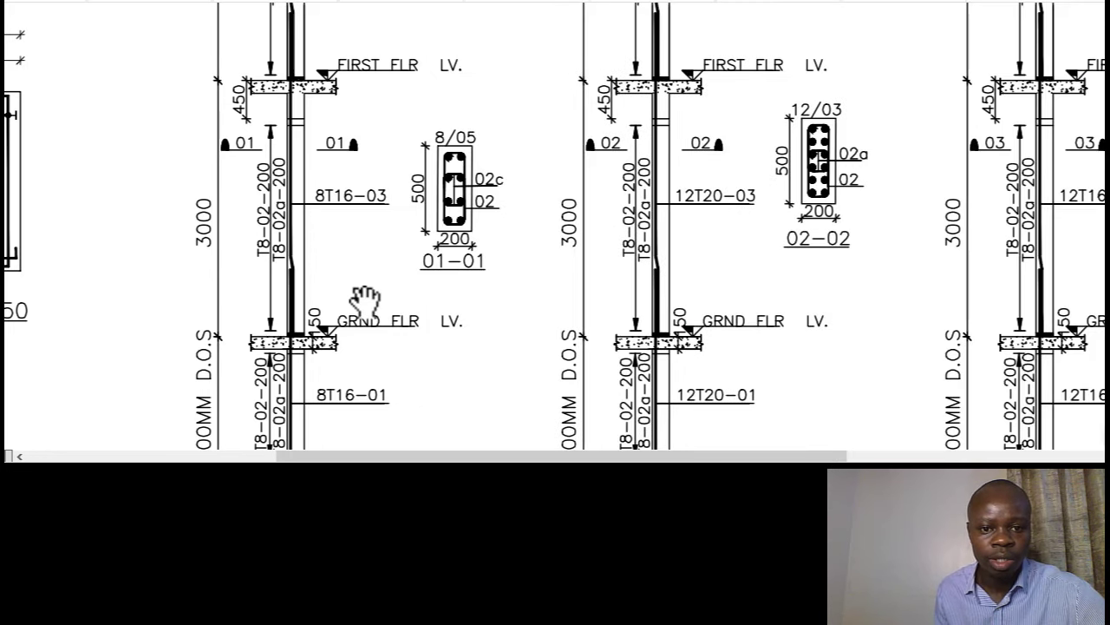
pyautogui.scroll(-3, 639, 303)
pyautogui.scroll(3, 641, 277)
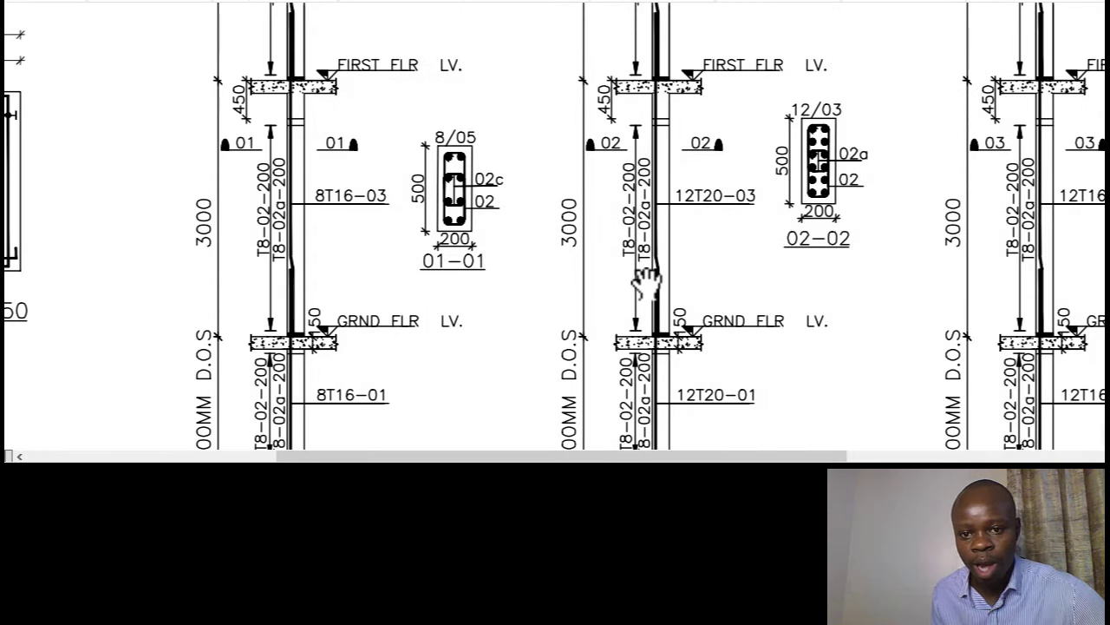
pyautogui.scroll(-3, 768, 312)
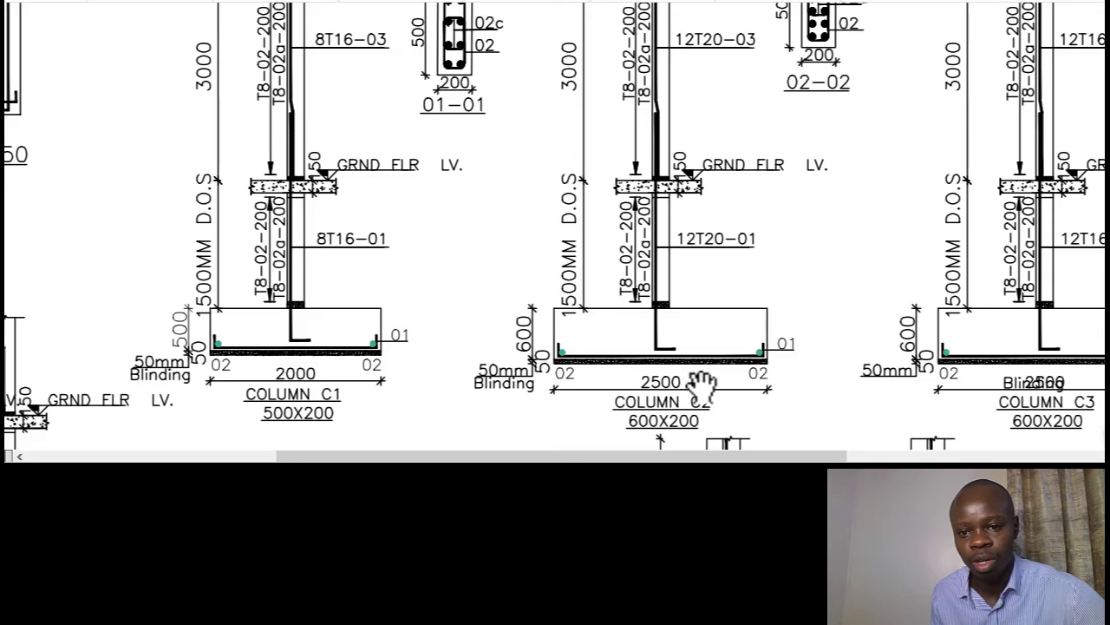
pyautogui.scroll(2, 731, 322)
pyautogui.scroll(1, 731, 322)
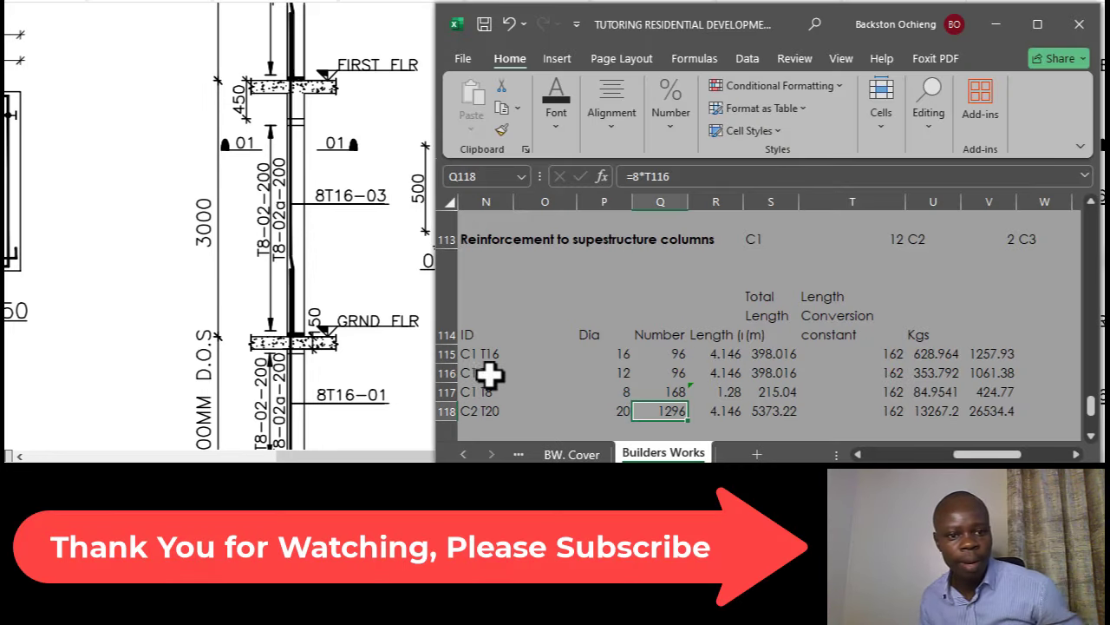
pyautogui.click(664, 355)
pyautogui.click(657, 414)
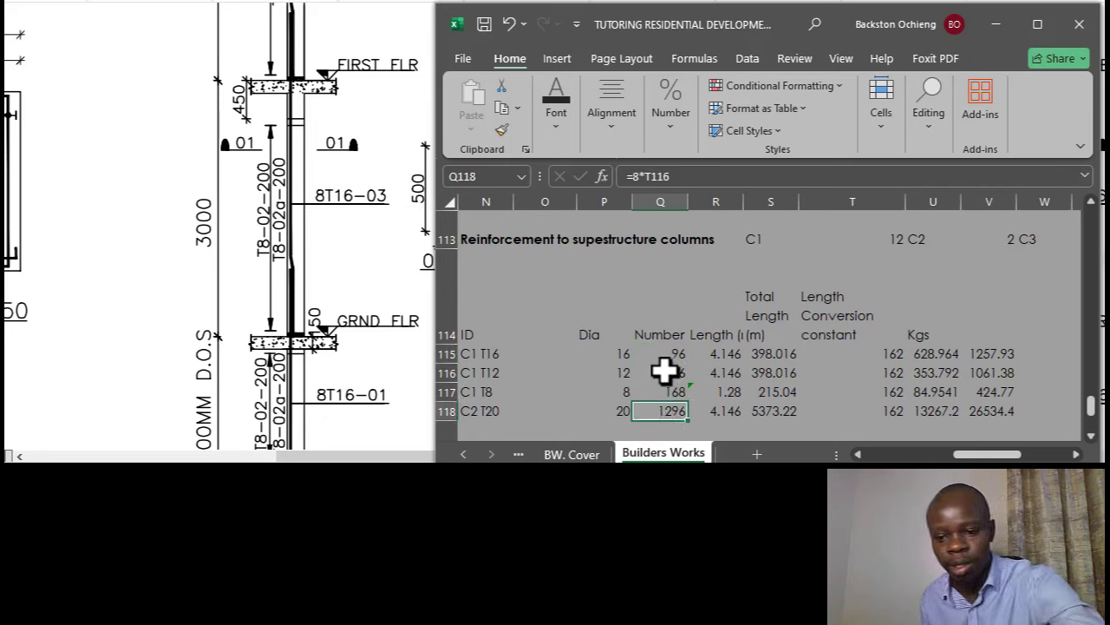
pyautogui.write('=')
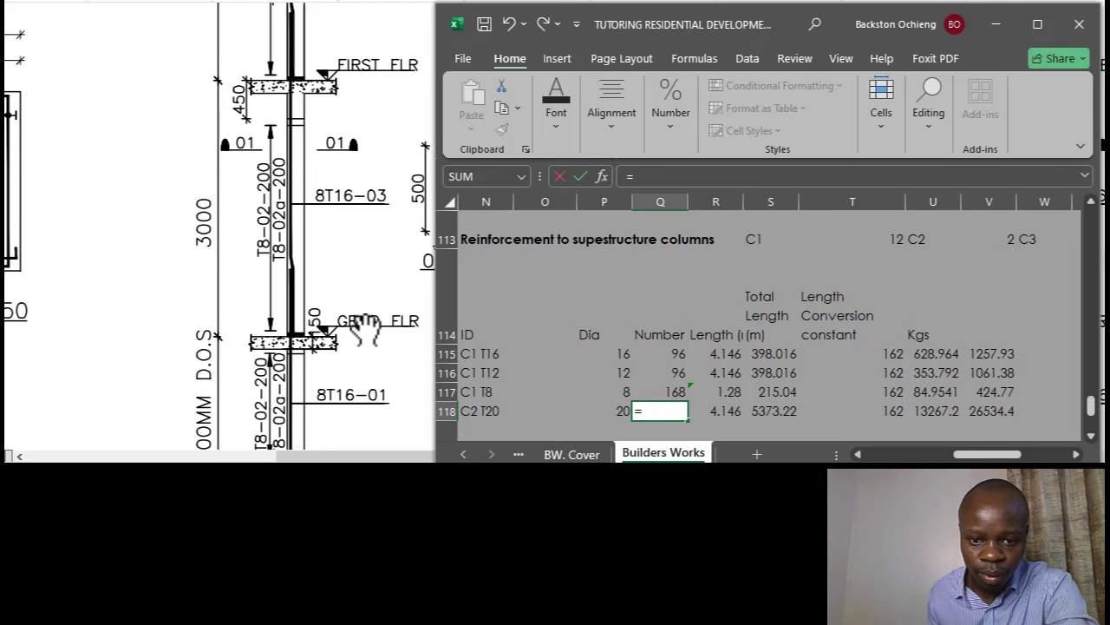
pyautogui.click(364, 328)
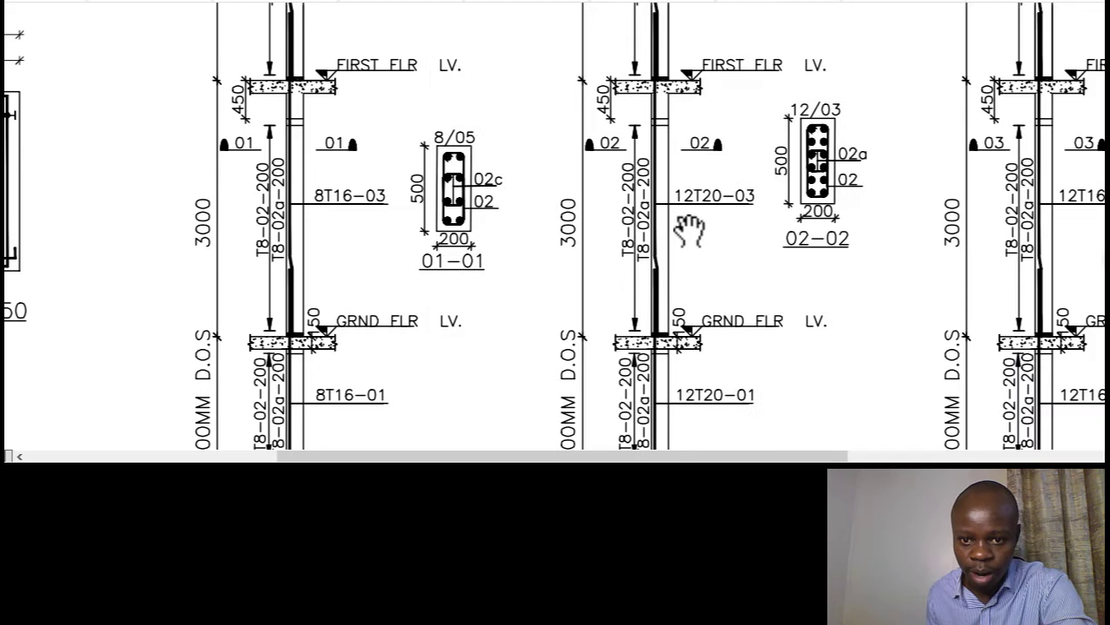
pyautogui.hotkey('alt', 'Tab')
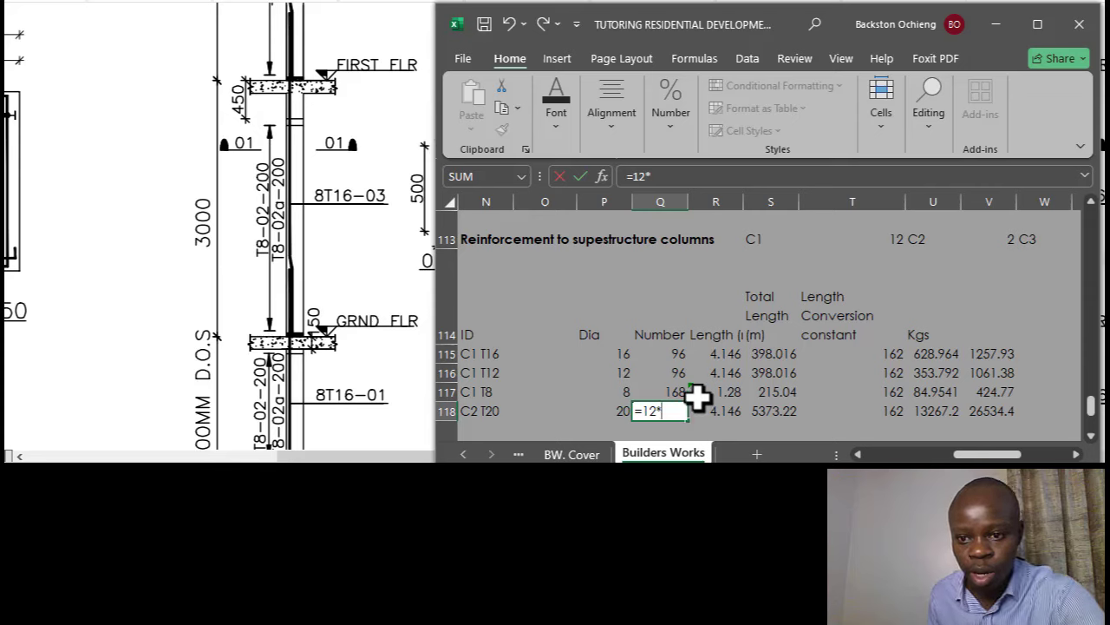
pyautogui.click(998, 243)
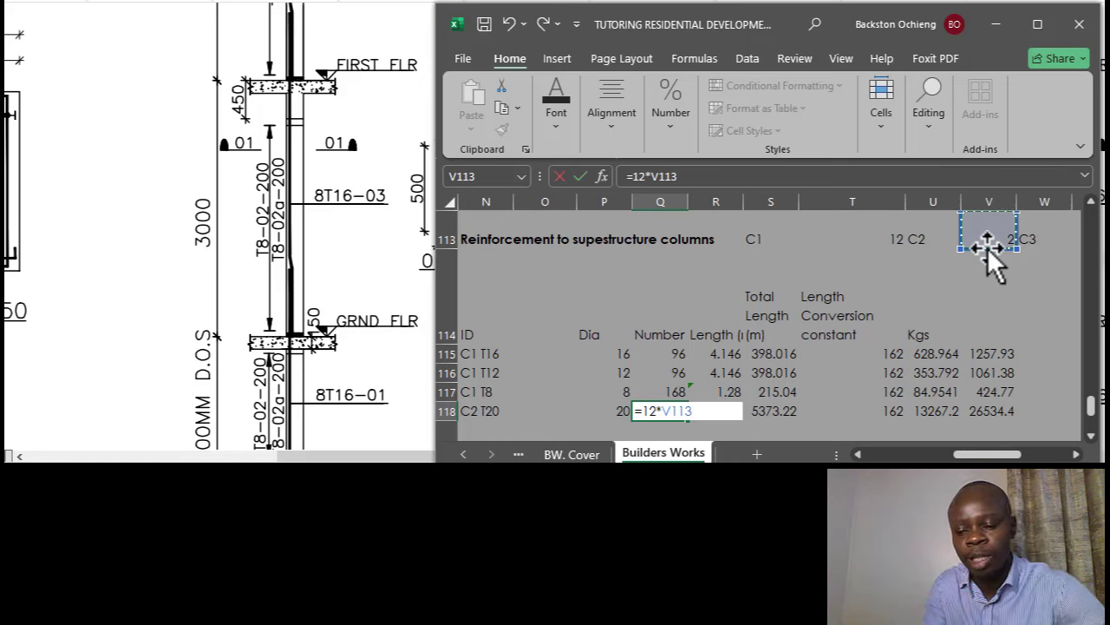
pyautogui.press('Return')
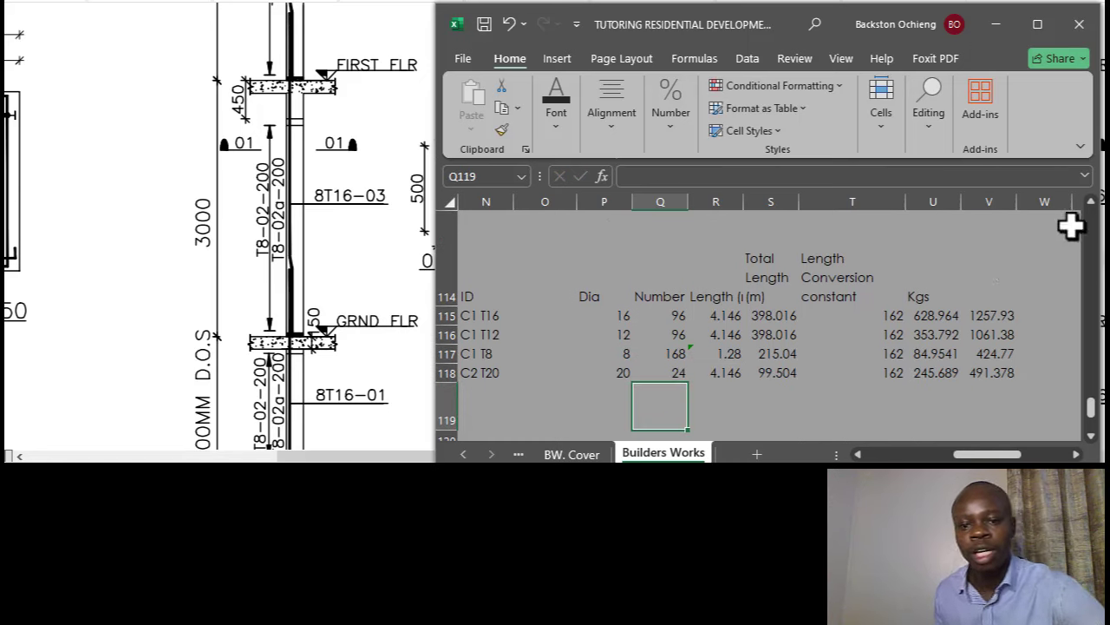
# Check the number, length, total length, conversion constant and weight entries of the C2 T20 row.
pyautogui.click(664, 367)
pyautogui.click(719, 368)
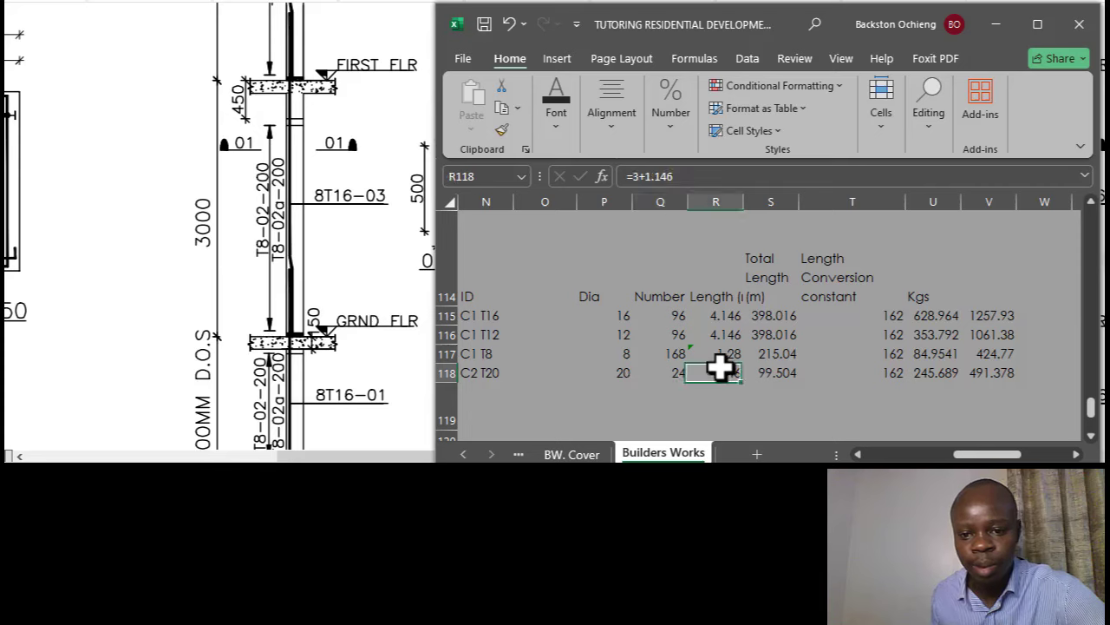
pyautogui.click(677, 375)
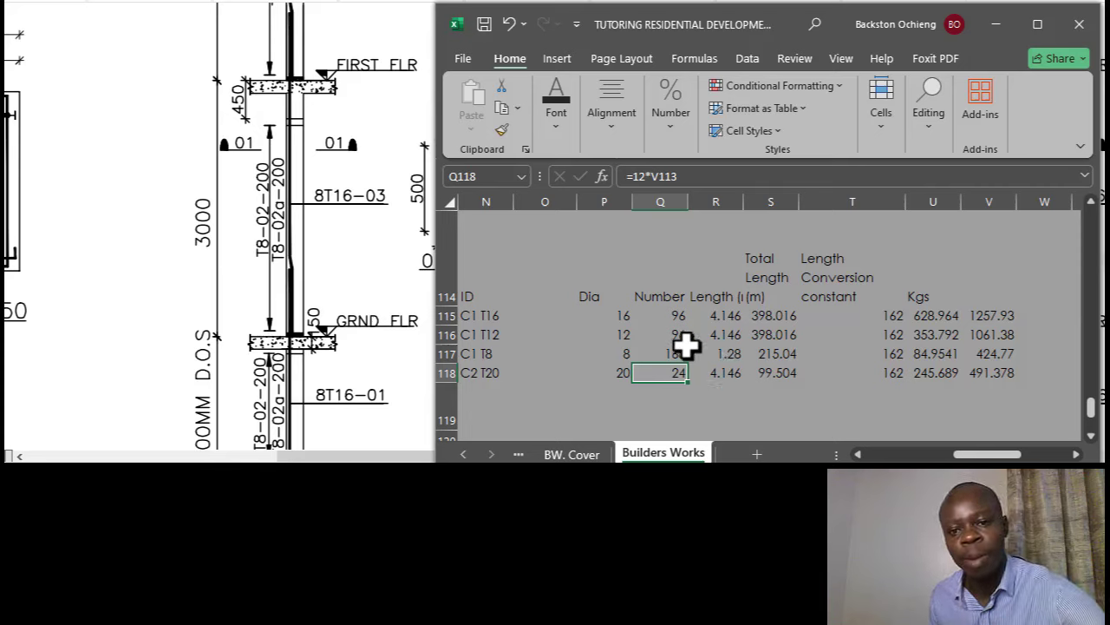
pyautogui.click(725, 374)
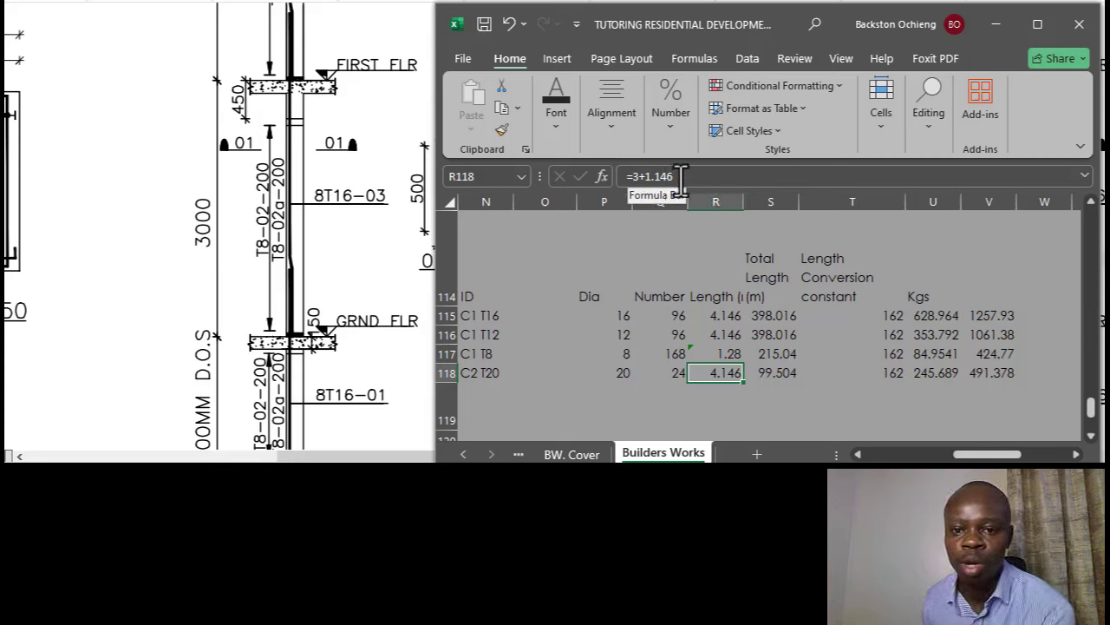
pyautogui.click(779, 372)
pyautogui.click(690, 177)
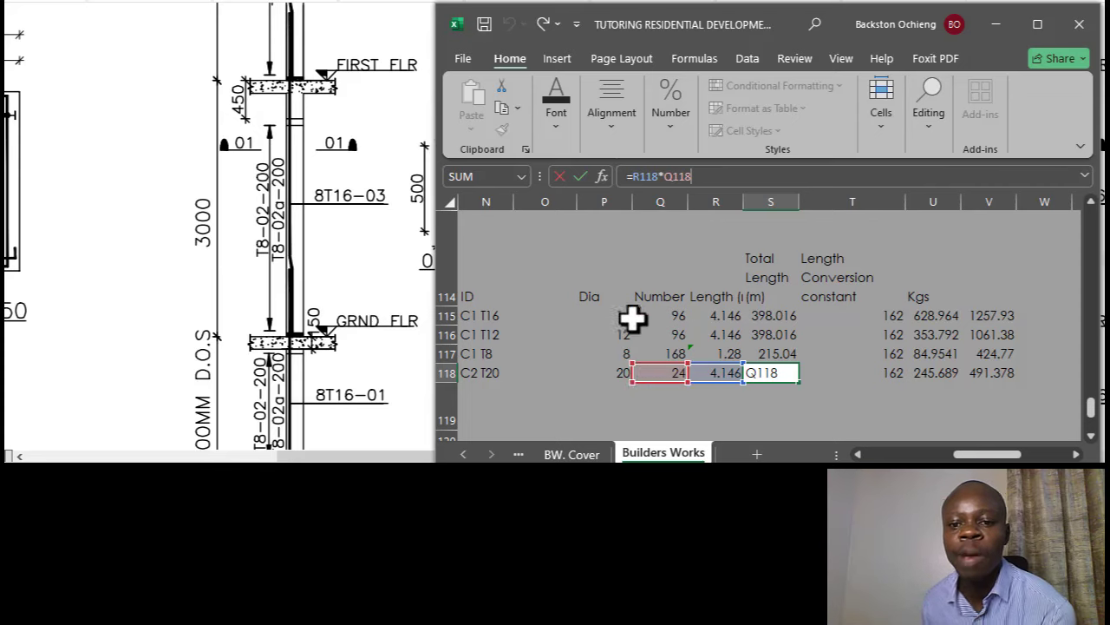
pyautogui.press('Tab')
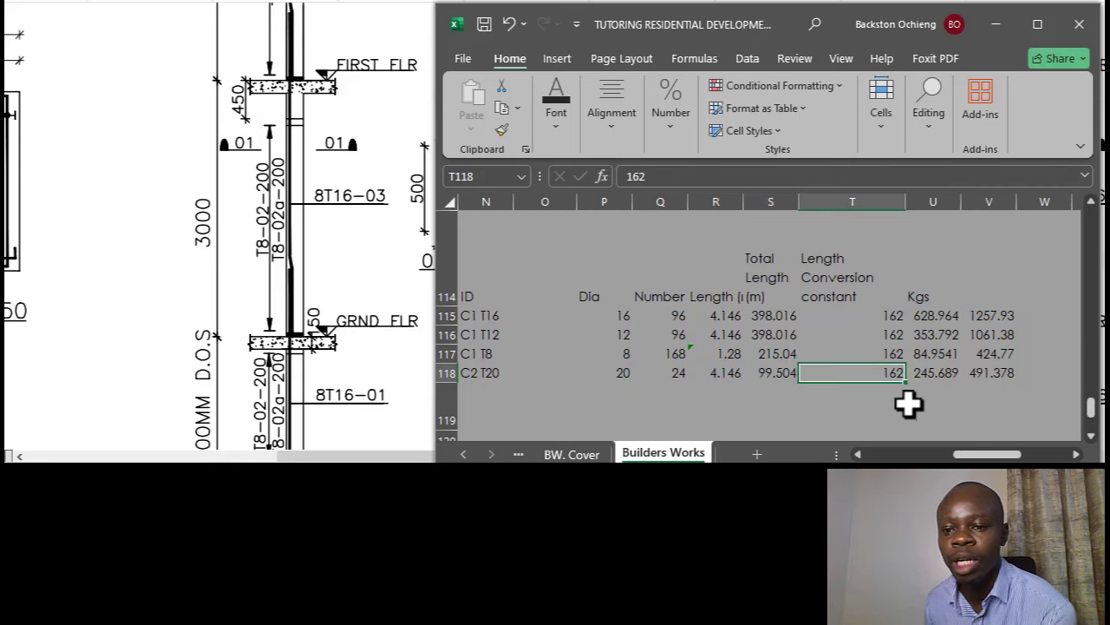
pyautogui.click(930, 377)
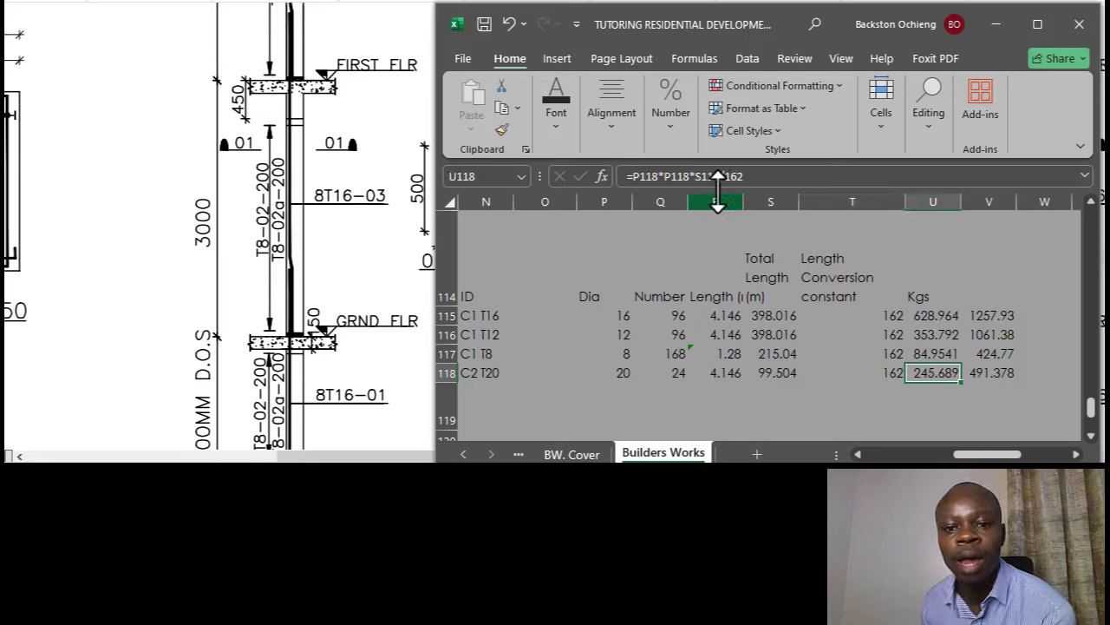
pyautogui.click(765, 180)
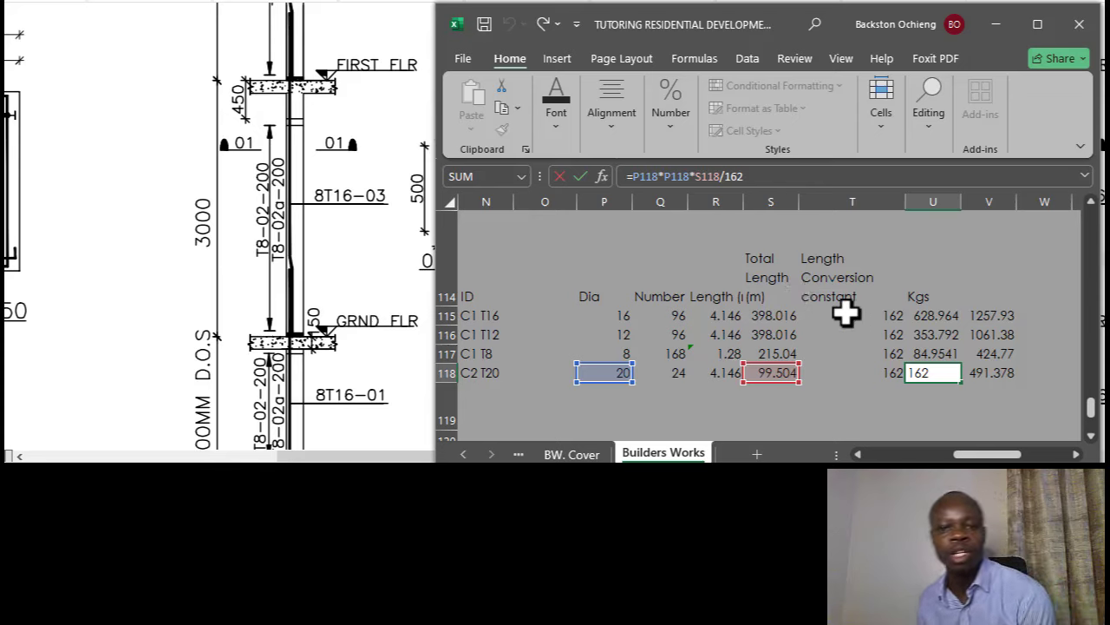
pyautogui.click(887, 311)
# Change the formula in V118 to multiply the C2 T20 weight by 3, based on the storeys with T20 bars in the C2 elevation.
pyautogui.click(994, 371)
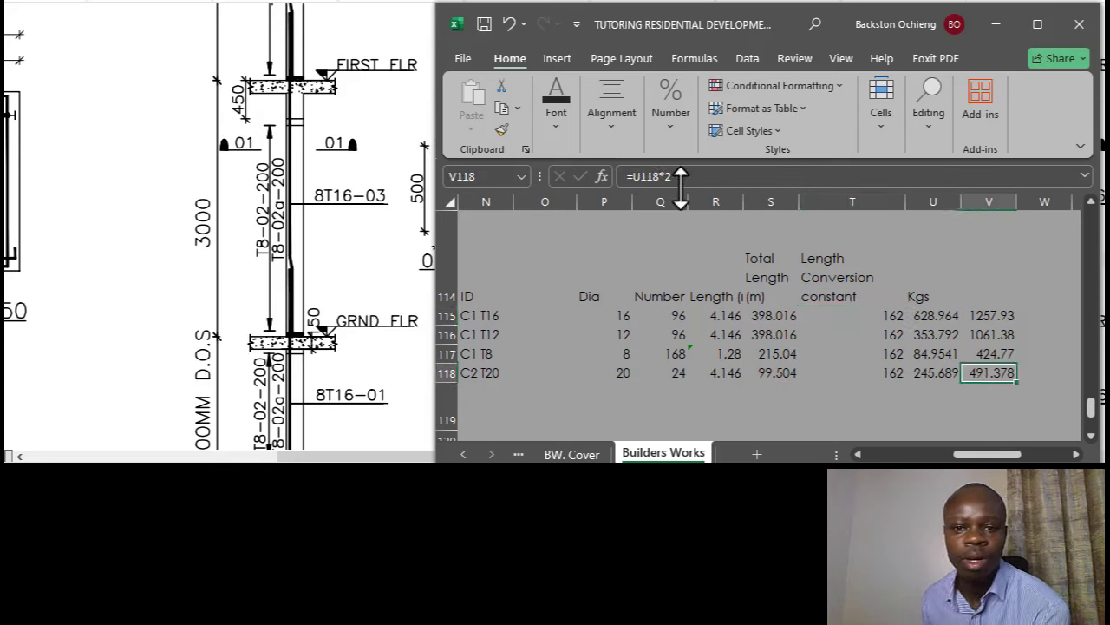
pyautogui.press('F2')
pyautogui.click(378, 330)
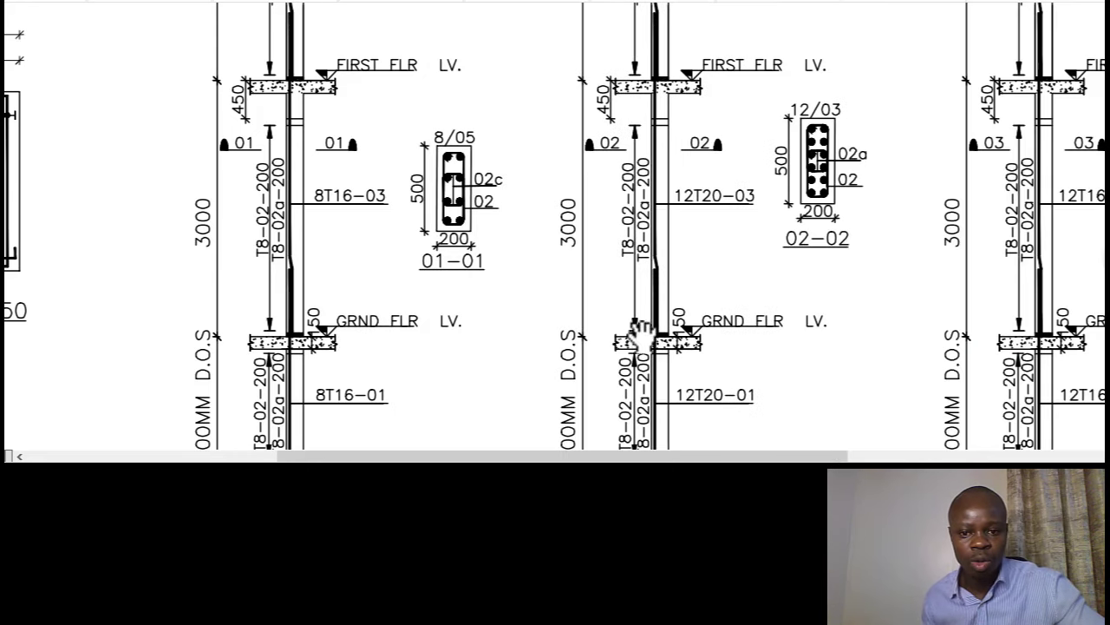
pyautogui.scroll(-3, 669, 335)
pyautogui.scroll(5, 694, 312)
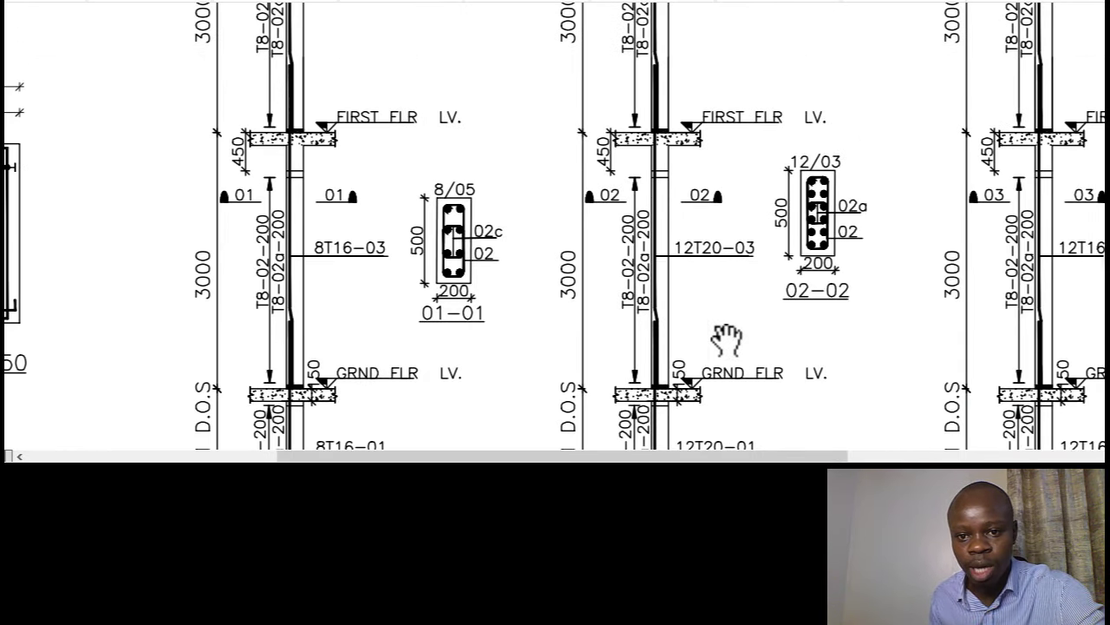
pyautogui.scroll(1, 719, 312)
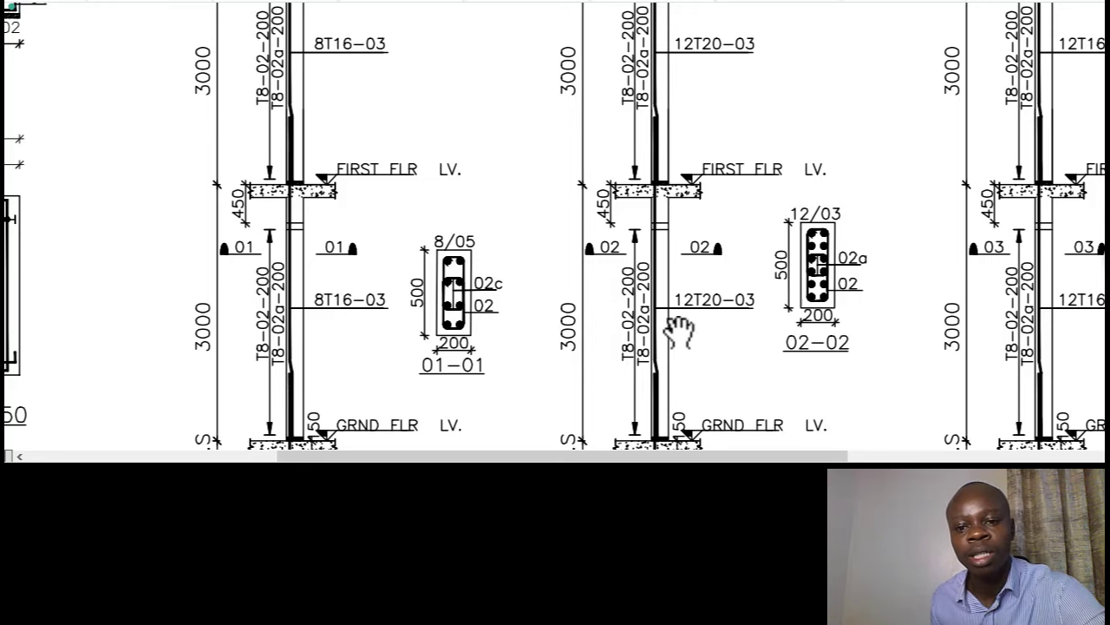
pyautogui.scroll(6, 713, 321)
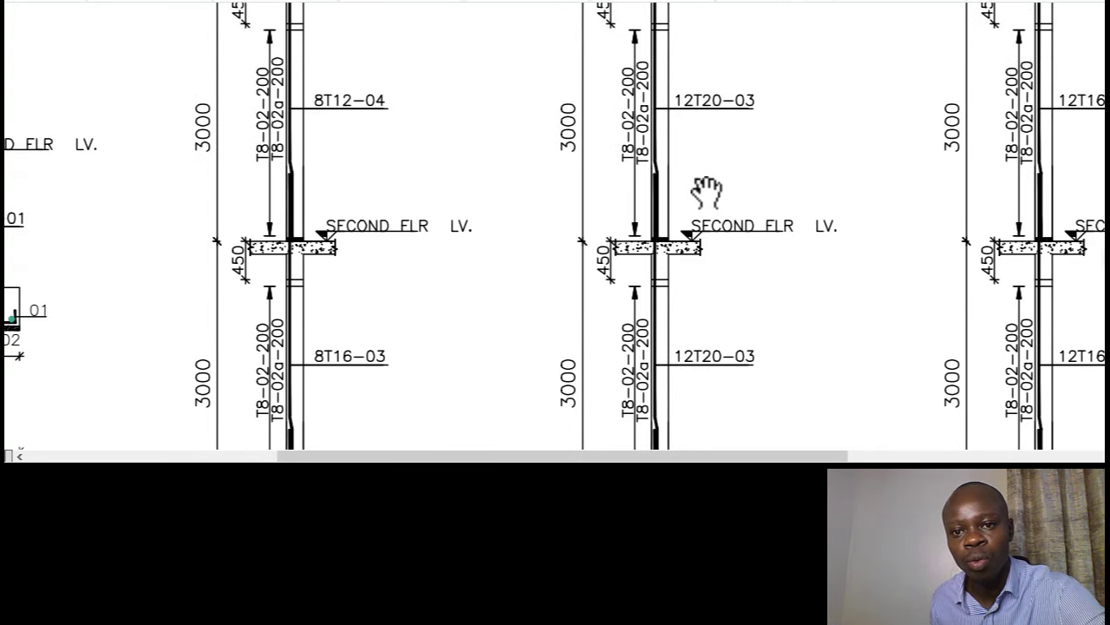
pyautogui.scroll(2, 717, 205)
pyautogui.scroll(4, 746, 260)
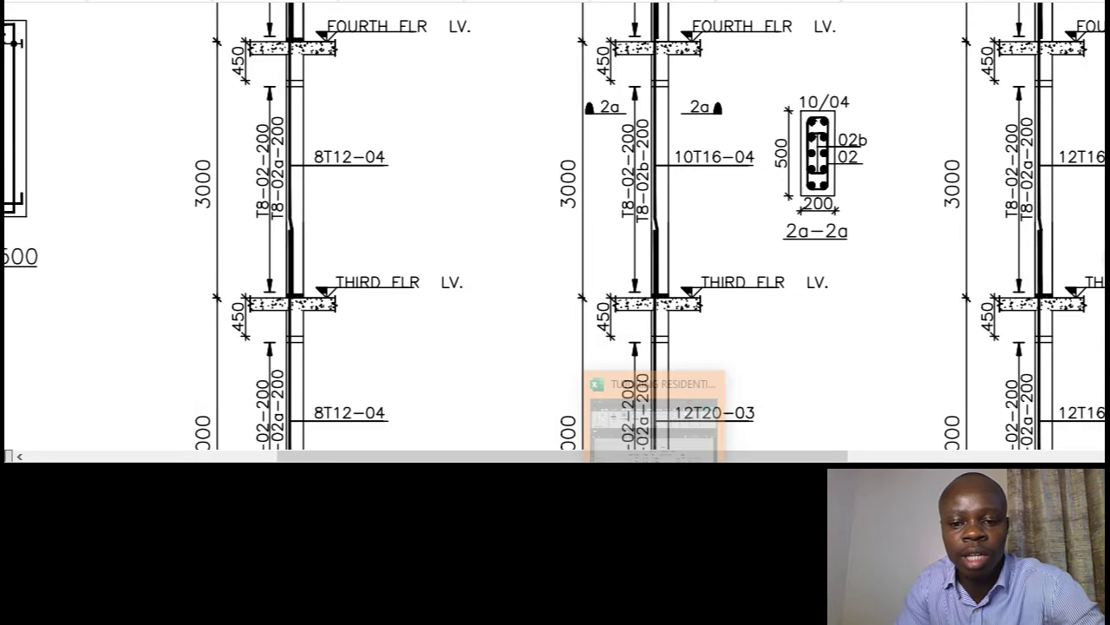
pyautogui.click(652, 447)
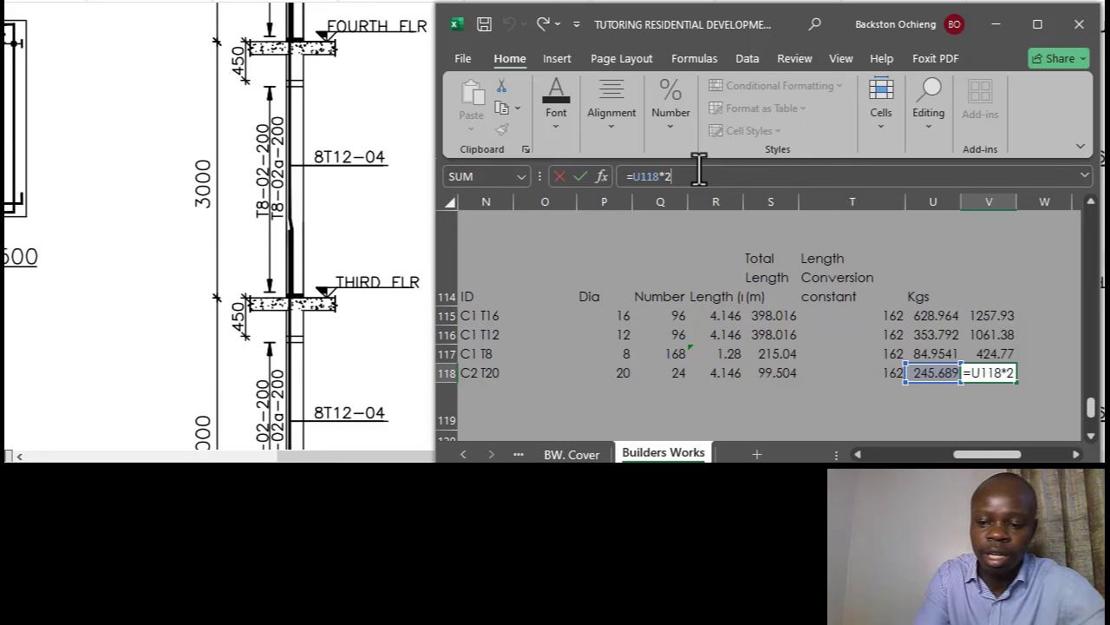
pyautogui.press('Return')
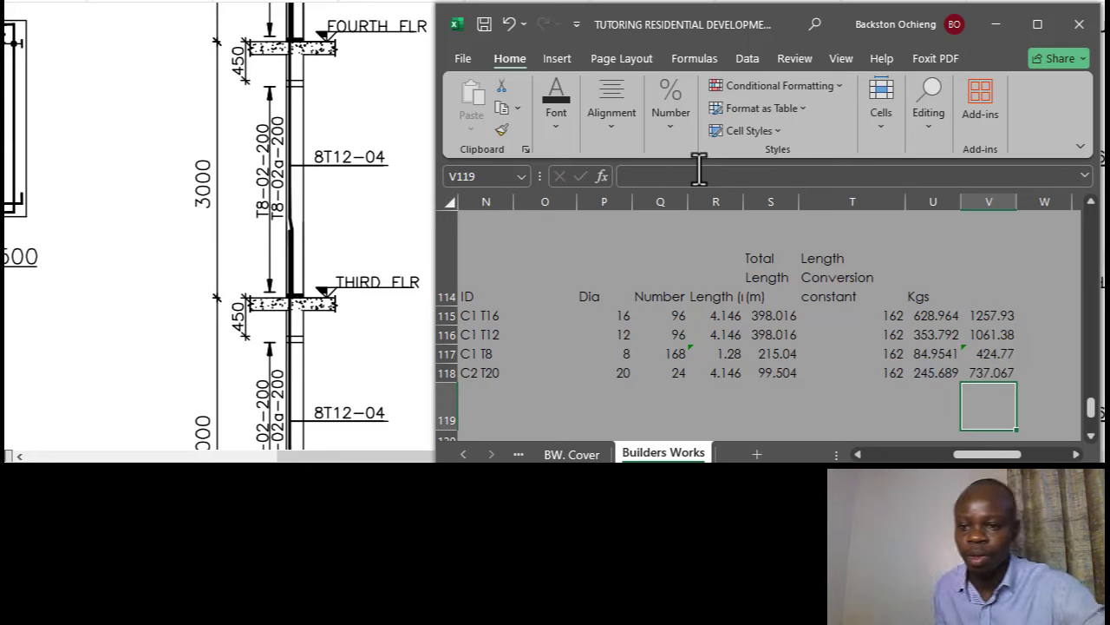
# Copy the C2 T20 row from N118 to V118 into row 119.
pyautogui.moveTo(986, 454)
pyautogui.mouseDown()
pyautogui.moveTo(949, 454)
pyautogui.moveTo(980, 453)
pyautogui.mouseUp()
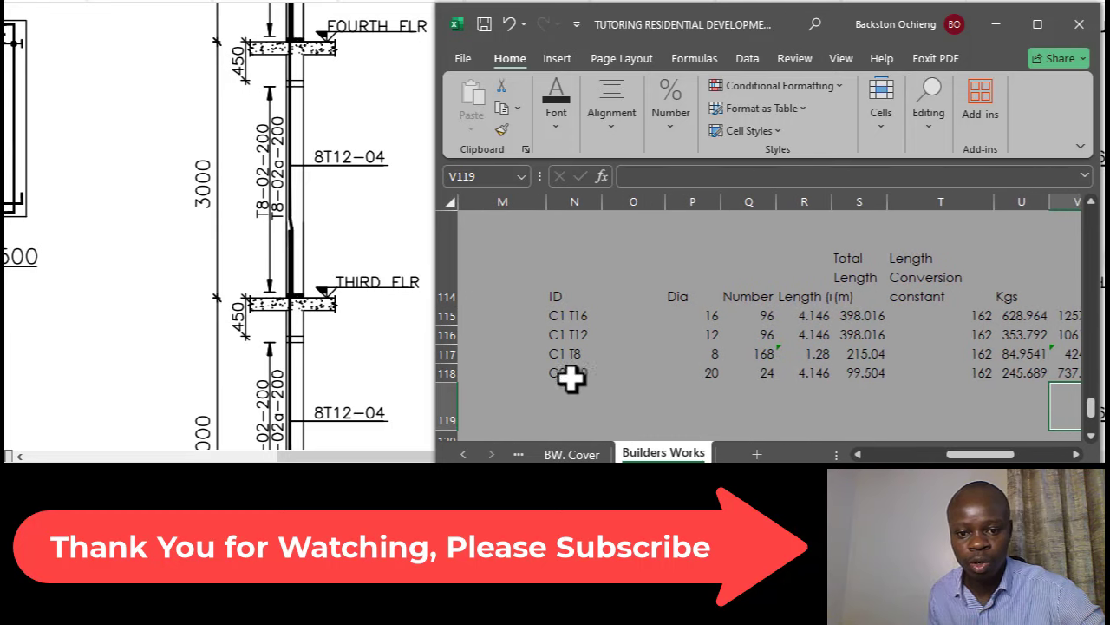
pyautogui.moveTo(570, 378); pyautogui.dragTo(978, 373)
pyautogui.hotkey('ctrl', 'c')
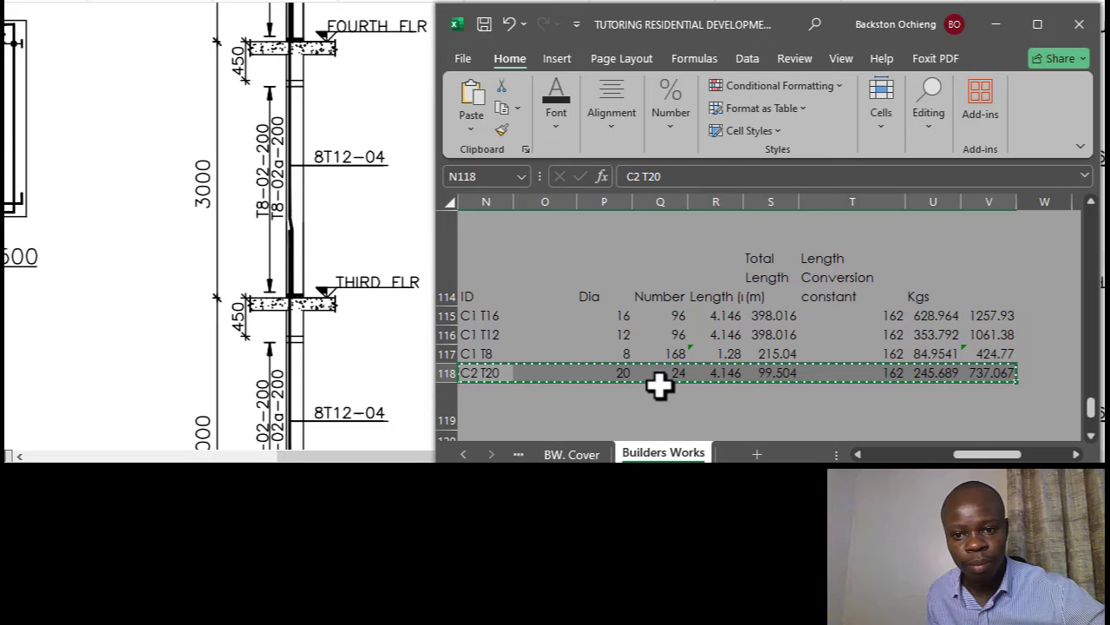
pyautogui.click(483, 392)
pyautogui.hotkey('ctrl', 'v')
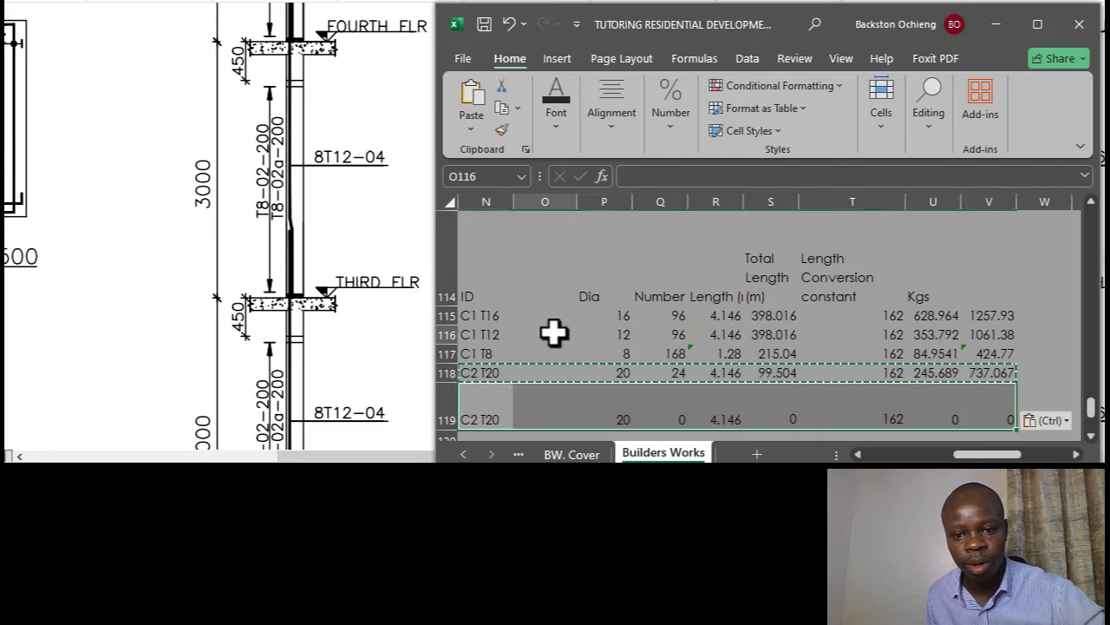
# Examine the C2 column elevation in the structural drawing for the bar size and bars per column above the T20 storeys.
pyautogui.click(358, 299)
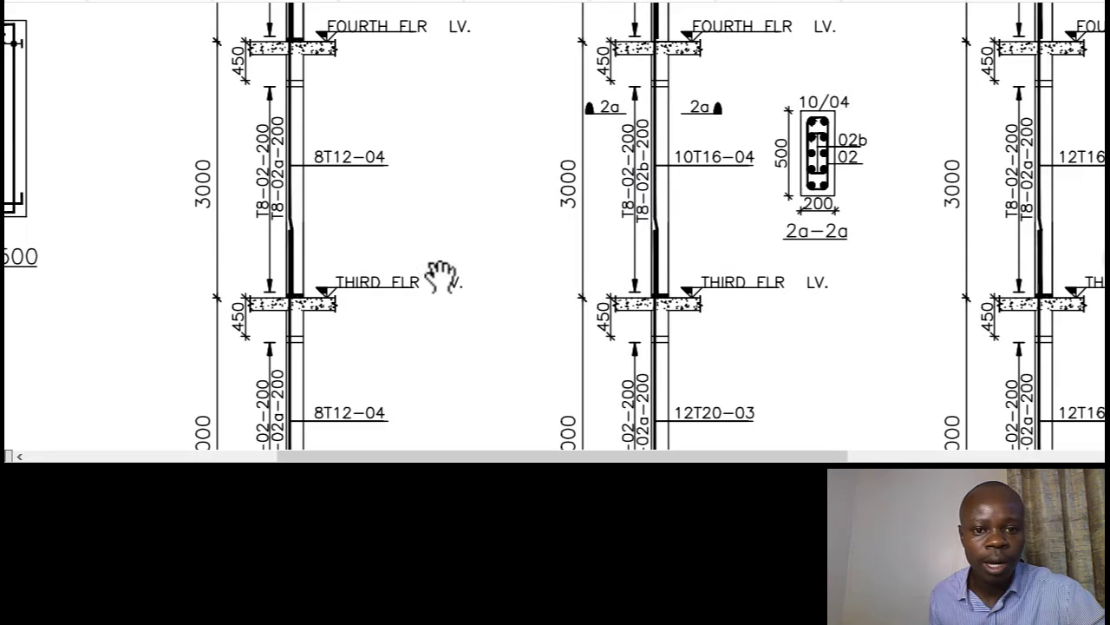
pyautogui.scroll(1, 768, 338)
pyautogui.scroll(1, 769, 338)
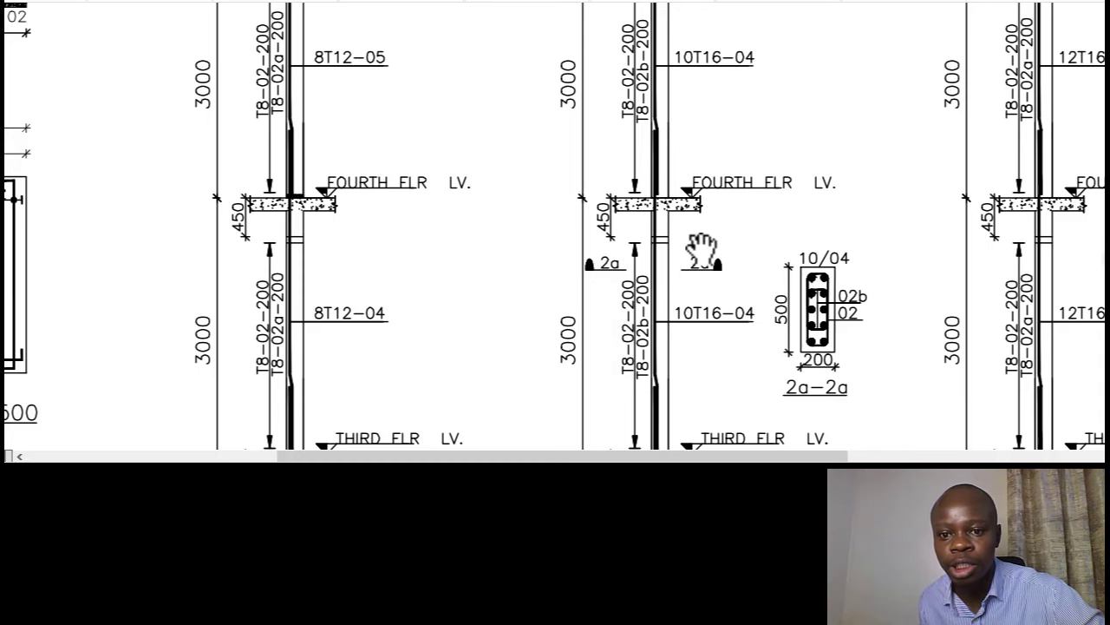
pyautogui.scroll(-4, 720, 278)
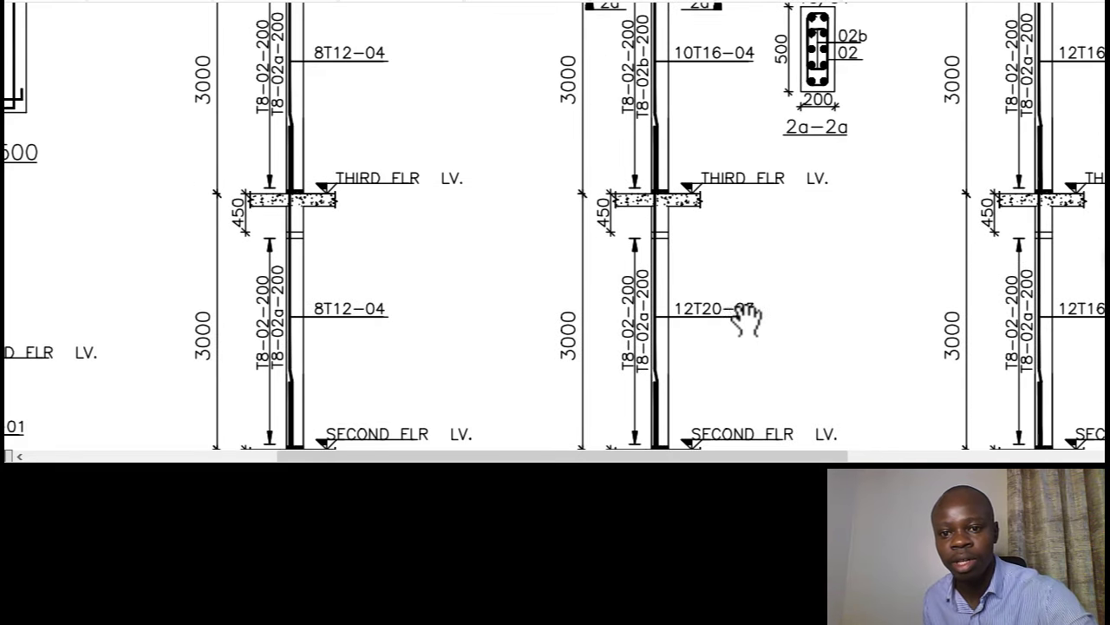
pyautogui.scroll(4, 746, 320)
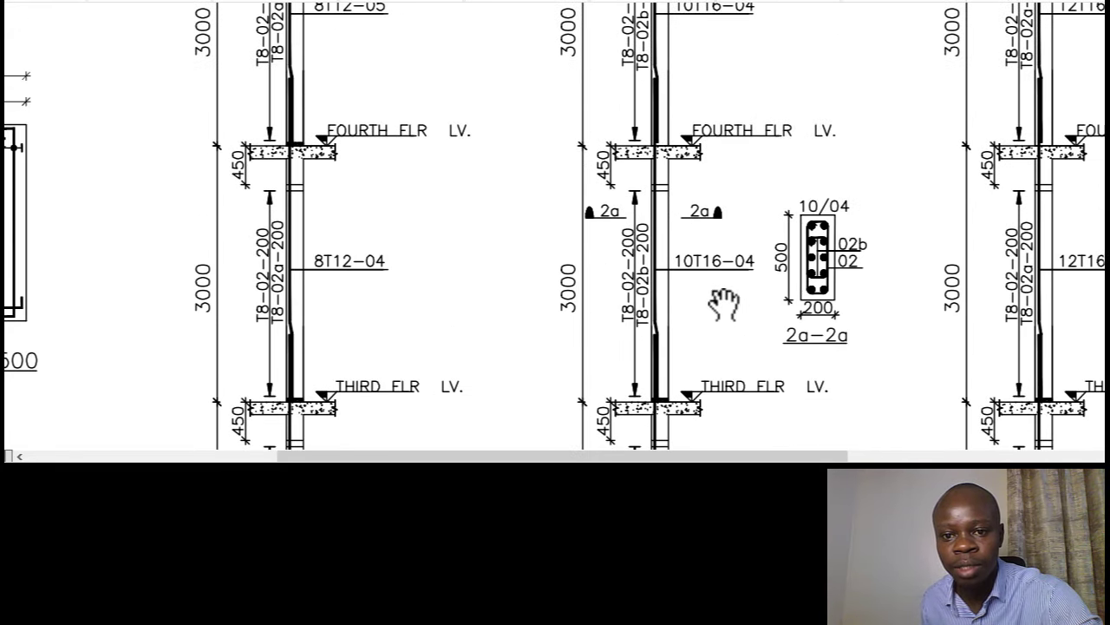
pyautogui.scroll(1, 706, 300)
pyautogui.scroll(1, 698, 347)
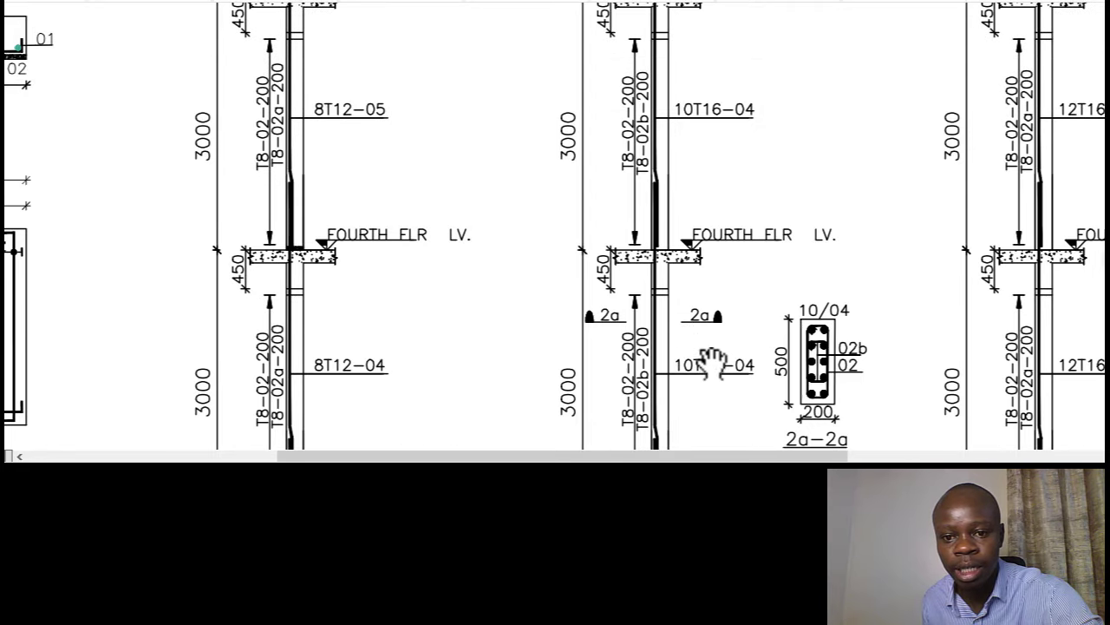
pyautogui.scroll(7, 733, 389)
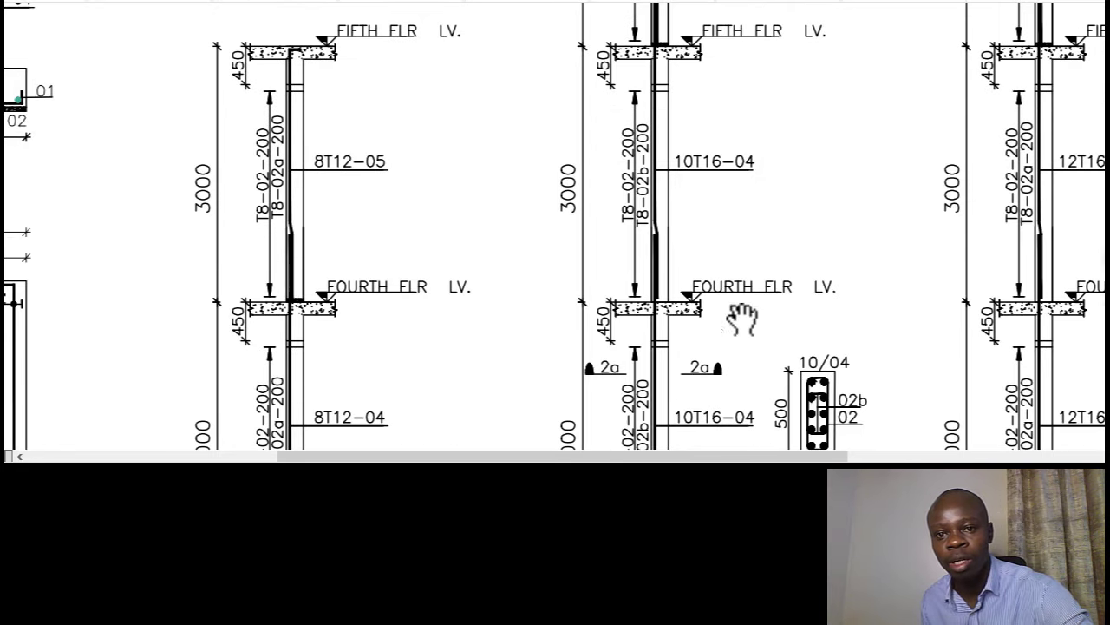
pyautogui.scroll(-3, 731, 167)
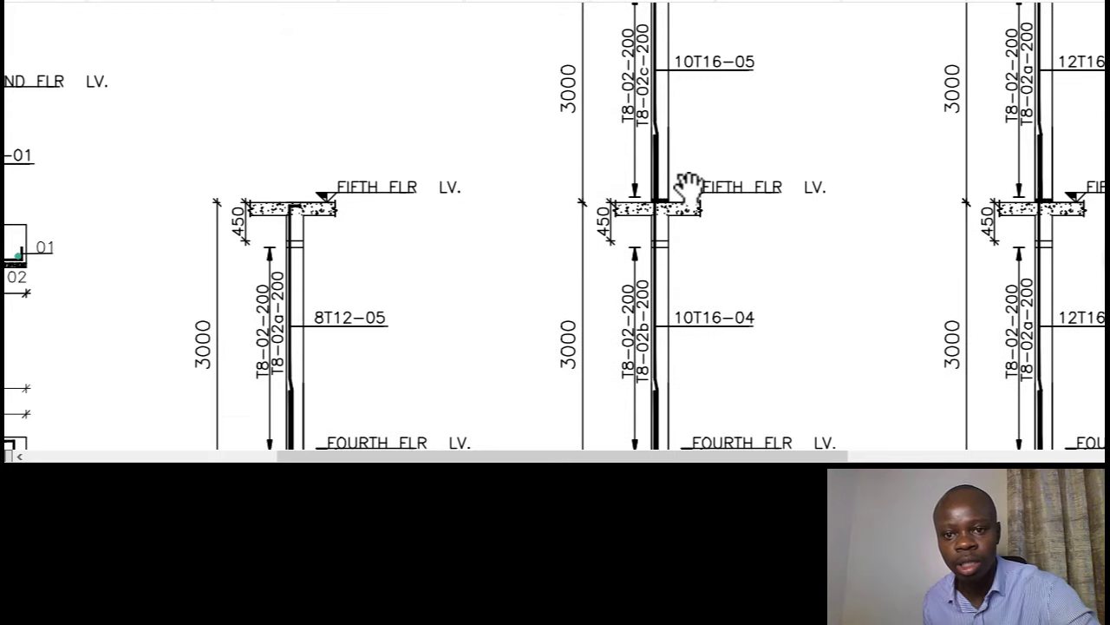
pyautogui.hotkey('alt', 'Tab')
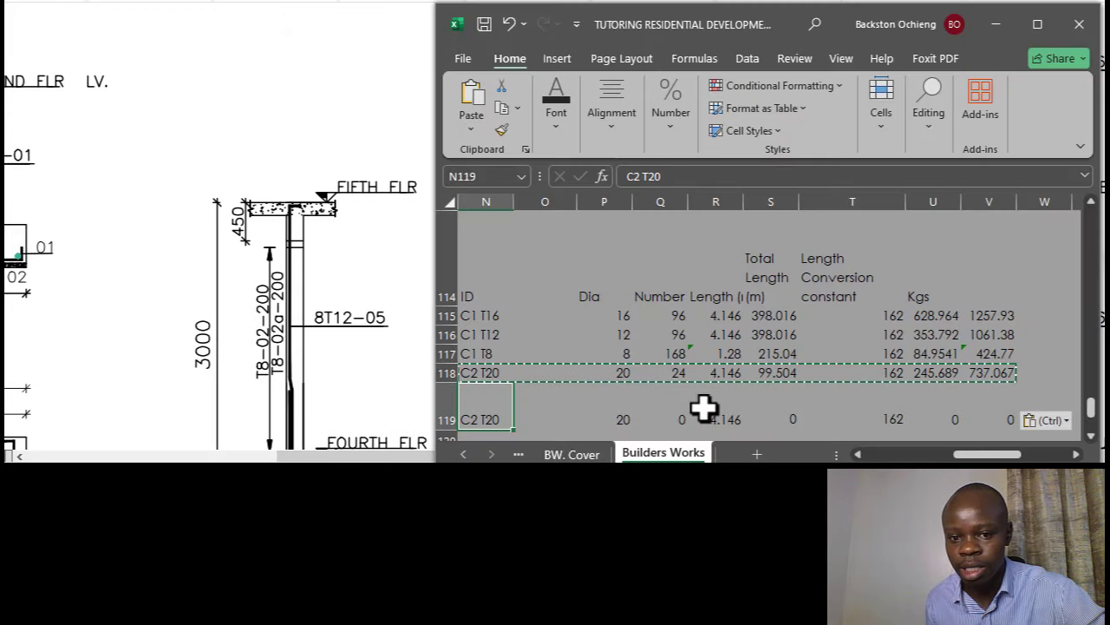
# Change the ID in N119 to C2 T16 and set its bar diameter in P119 to 16.
pyautogui.click(677, 351)
pyautogui.click(478, 419)
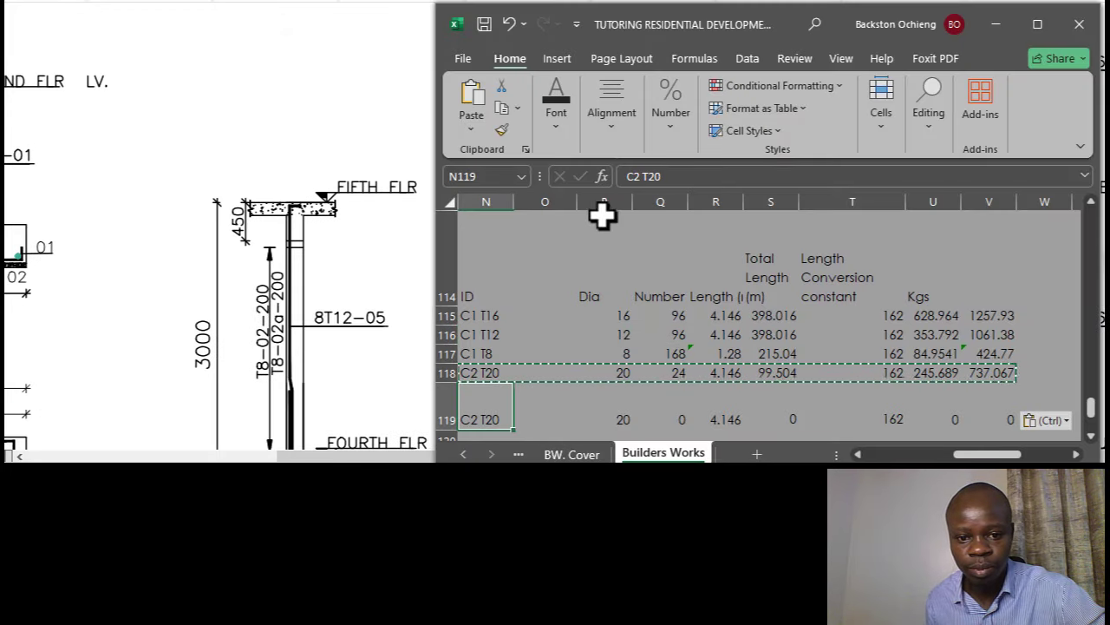
pyautogui.click(661, 175)
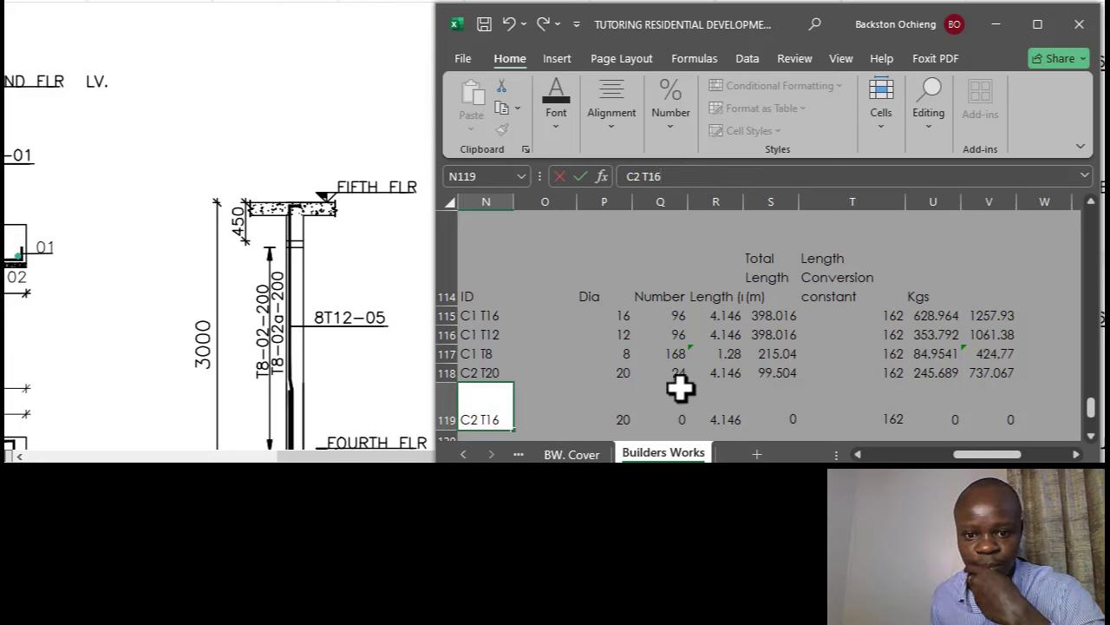
pyautogui.click(651, 388)
pyautogui.click(486, 419)
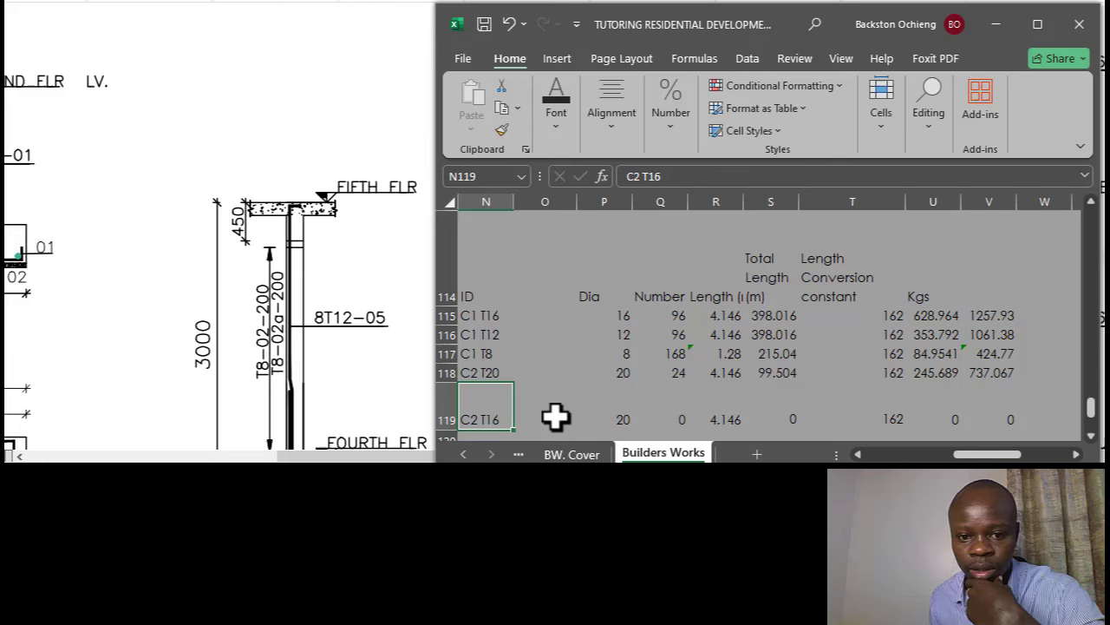
pyautogui.click(619, 417)
pyautogui.write('16')
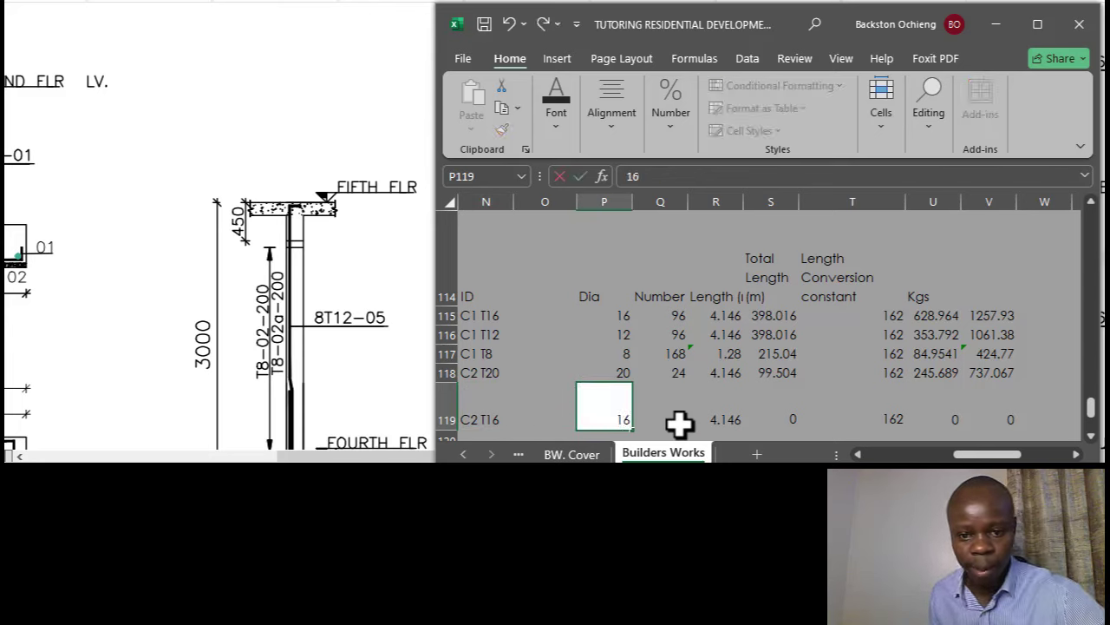
pyautogui.click(676, 339)
pyautogui.click(613, 421)
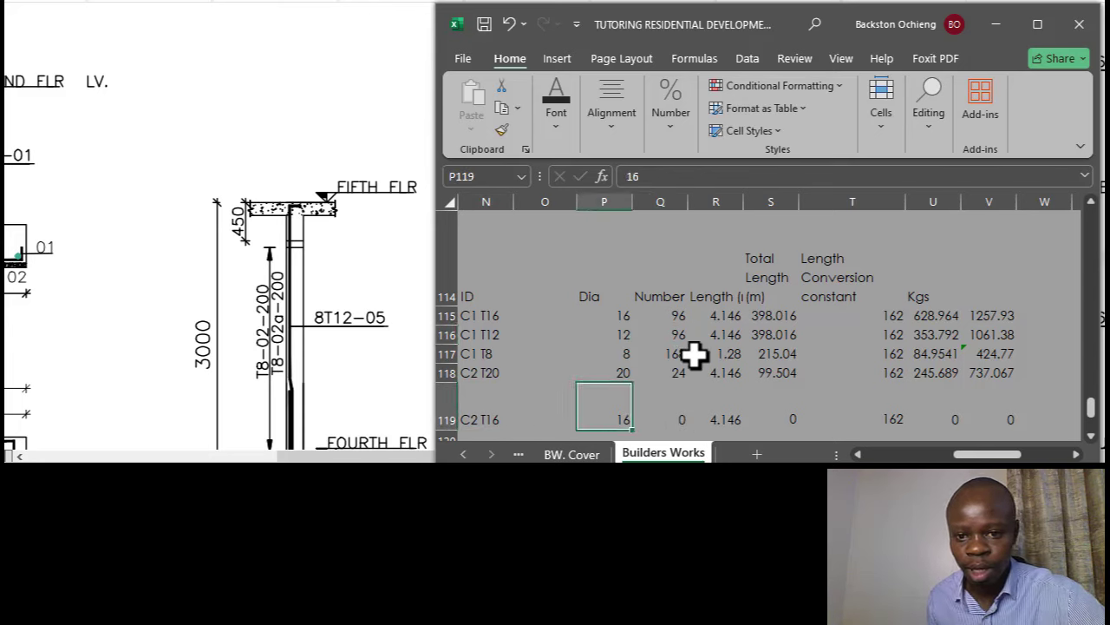
# Calculate the number of C2 T16 bars in Q119 with the formula =10*V113.
pyautogui.click(677, 406)
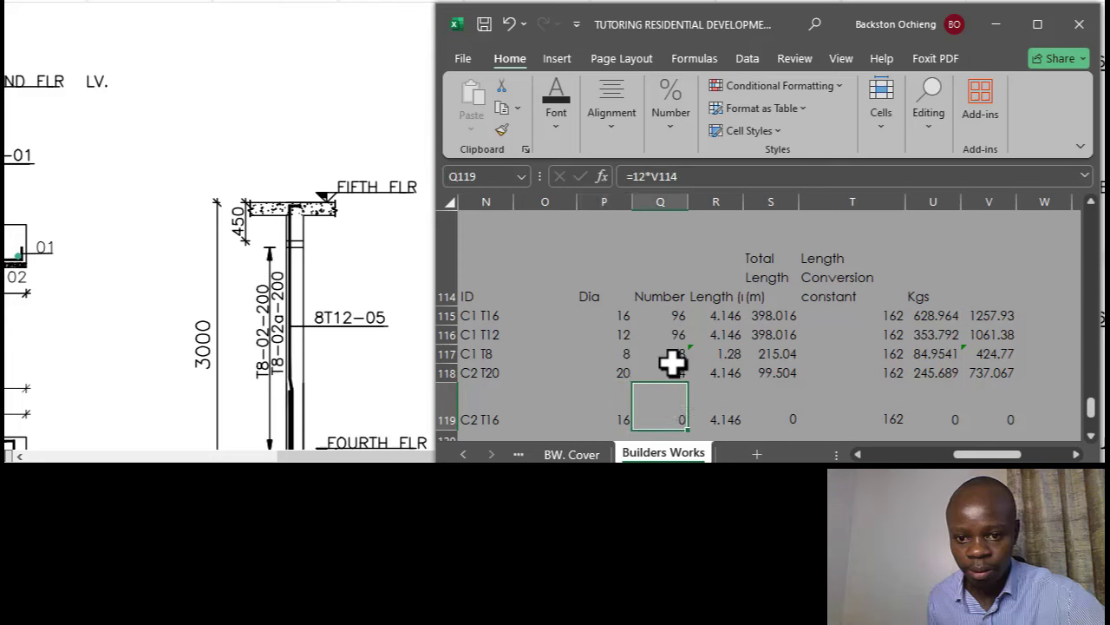
pyautogui.click(674, 176)
pyautogui.click(642, 339)
pyautogui.click(679, 419)
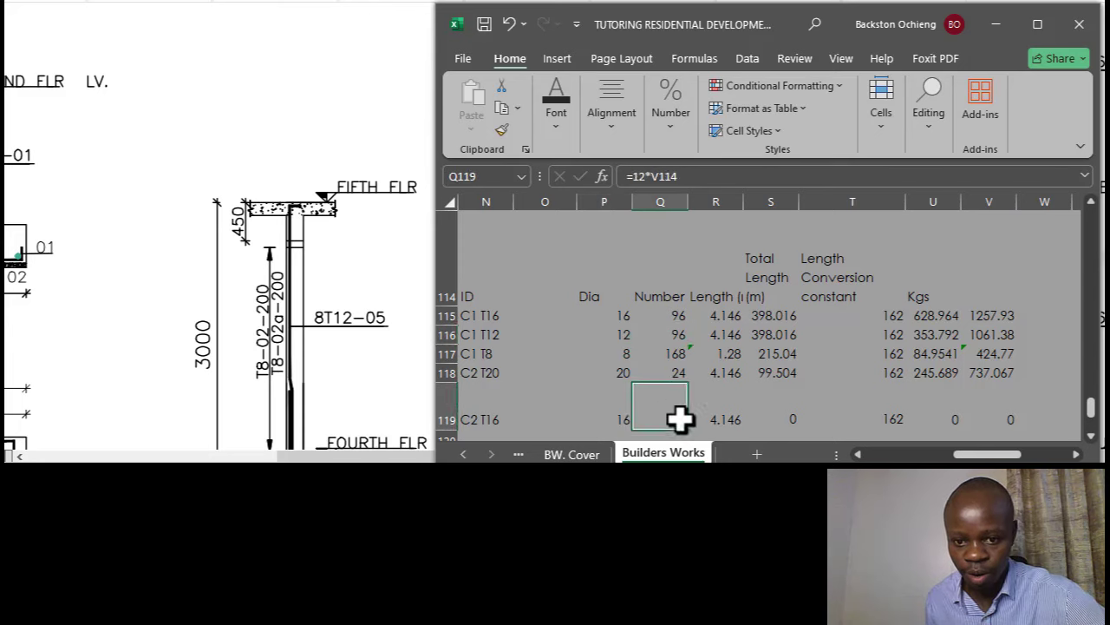
pyautogui.write('=10*')
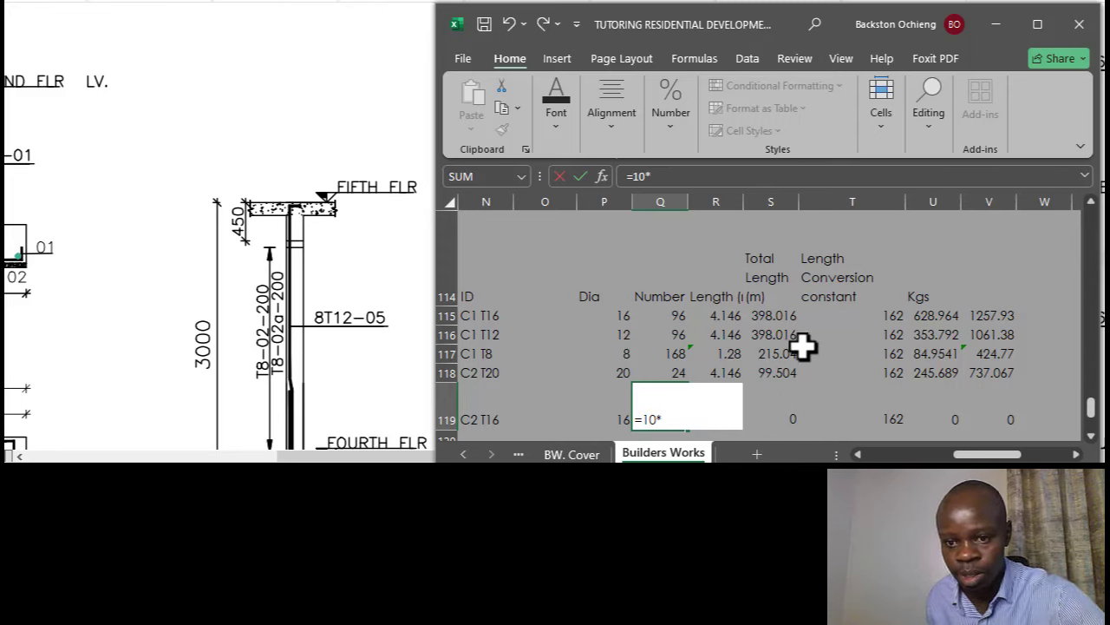
pyautogui.scroll(1, 803, 346)
pyautogui.click(1002, 315)
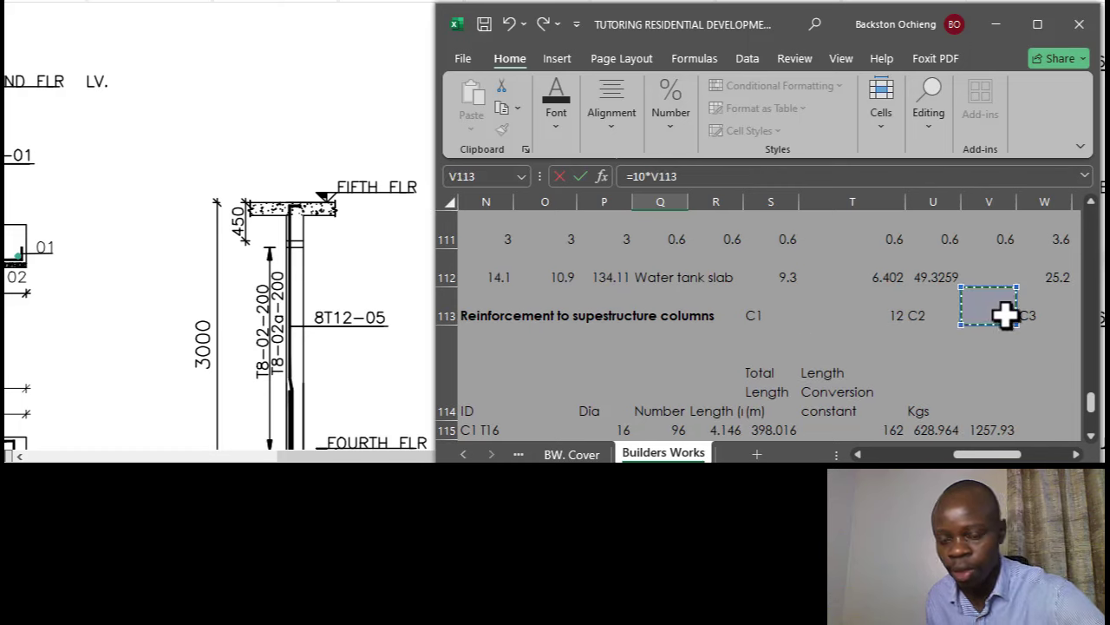
pyautogui.press('Return')
pyautogui.click(737, 302)
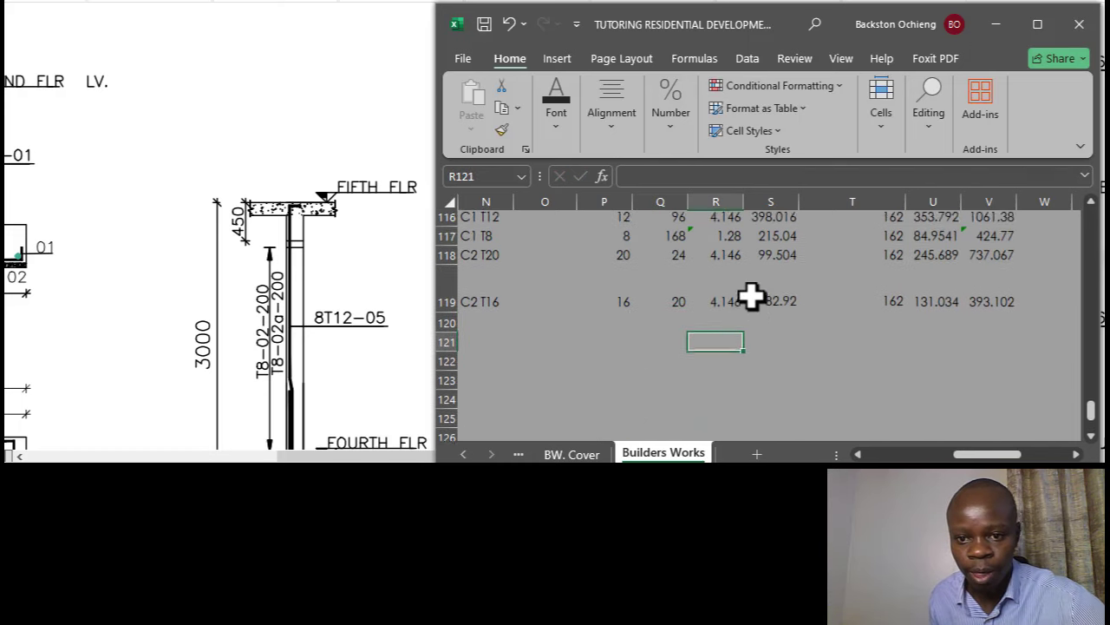
pyautogui.scroll(1, 751, 296)
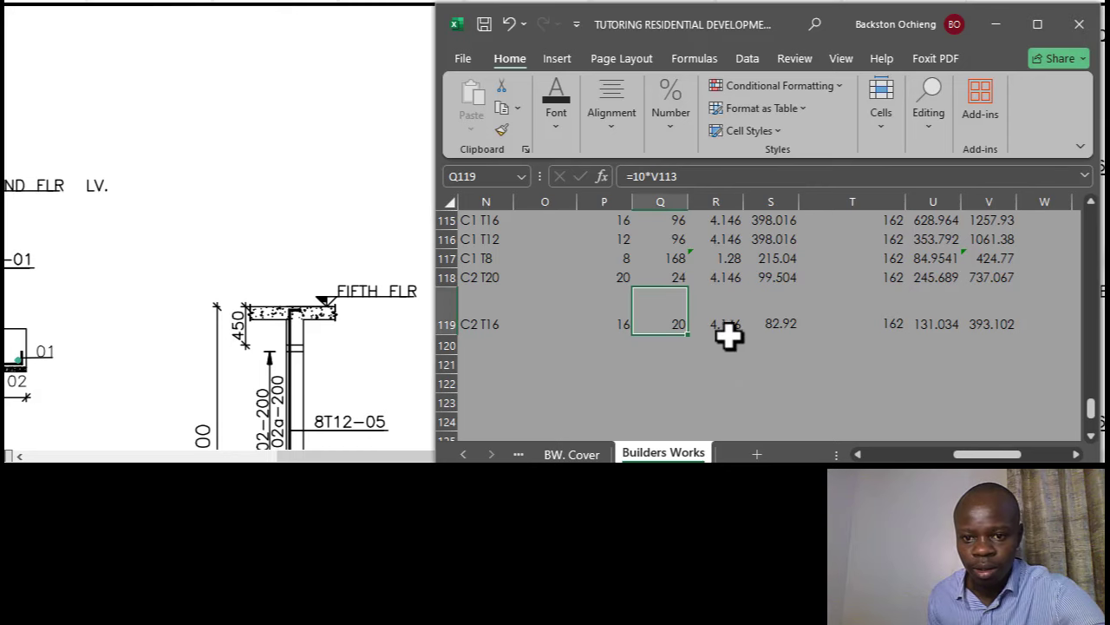
# Check the bar length in R119 and the total length formula in S119 of the C2 T16 row.
pyautogui.click(726, 325)
pyautogui.scroll(1, 734, 338)
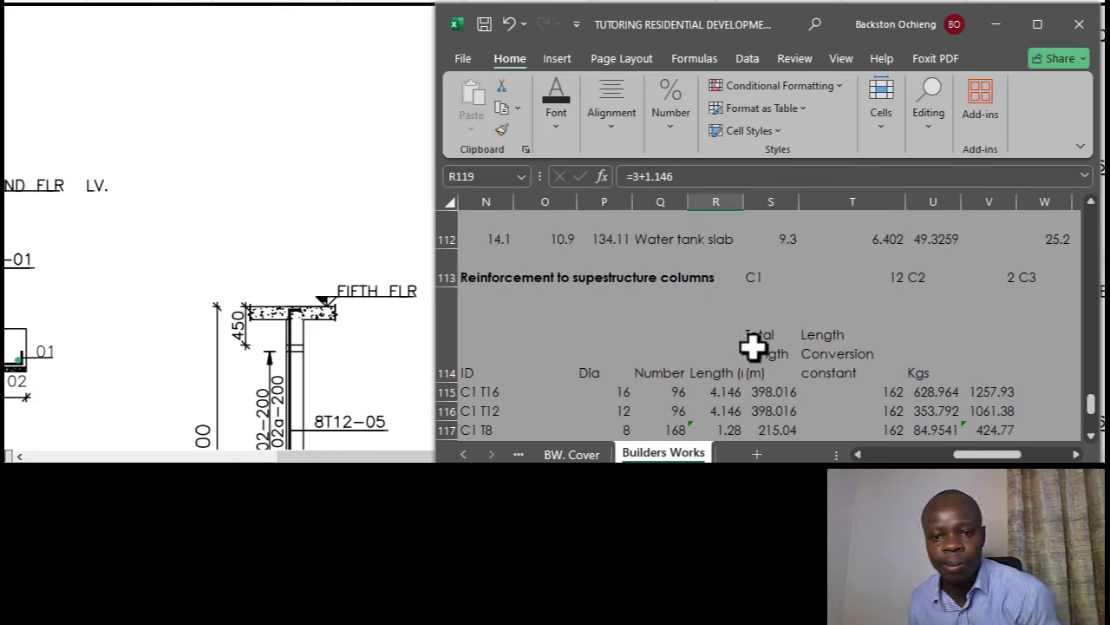
pyautogui.scroll(-1, 753, 346)
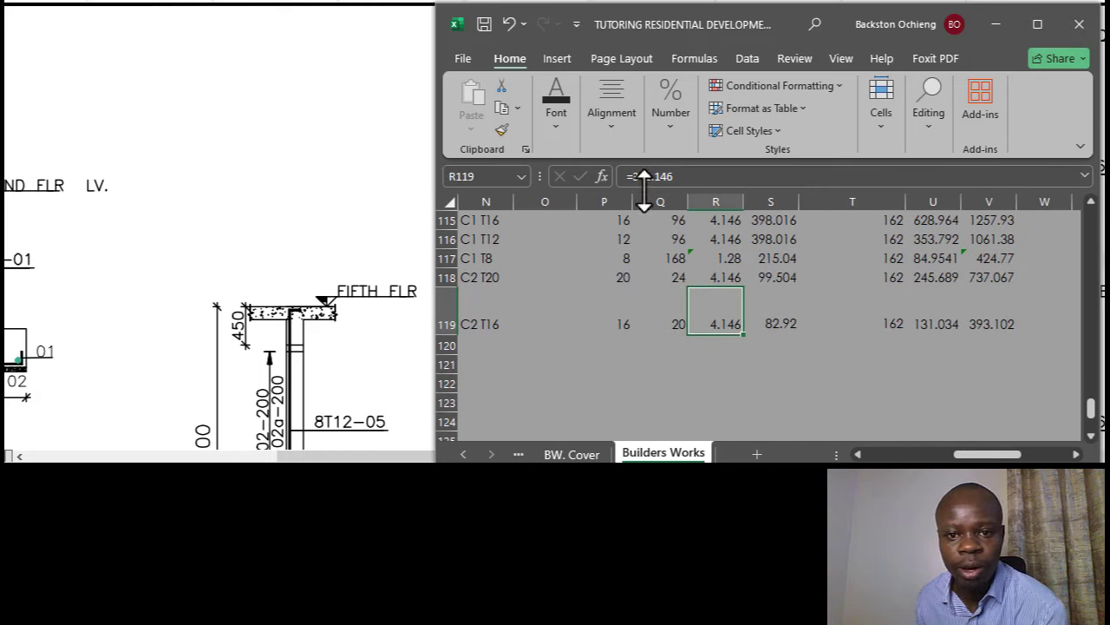
pyautogui.scroll(2, 786, 316)
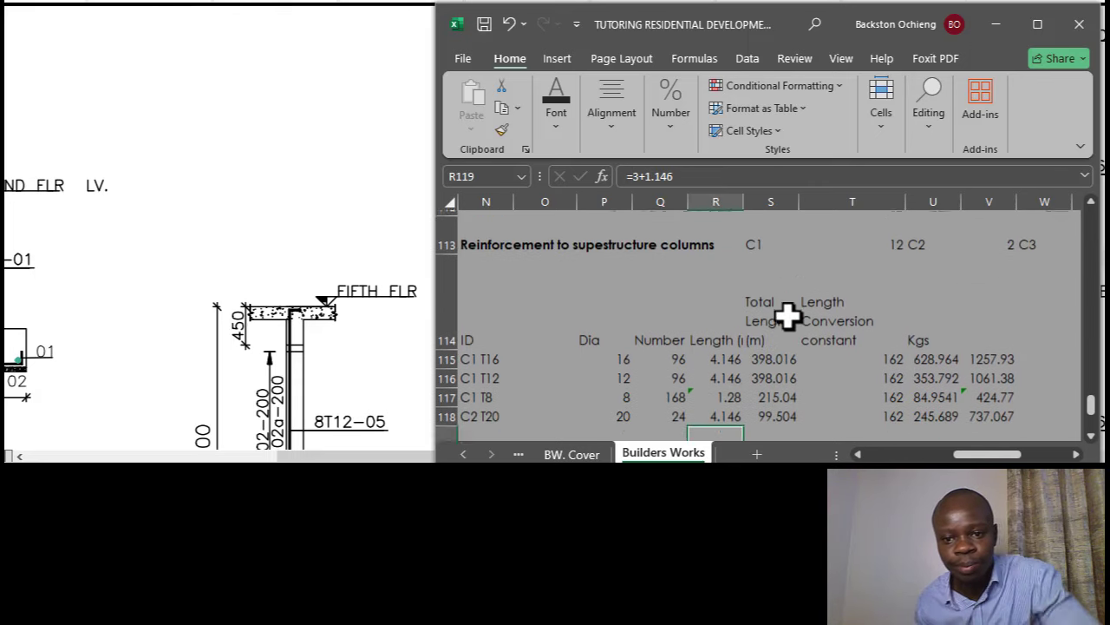
pyautogui.scroll(-2, 787, 329)
pyautogui.click(779, 321)
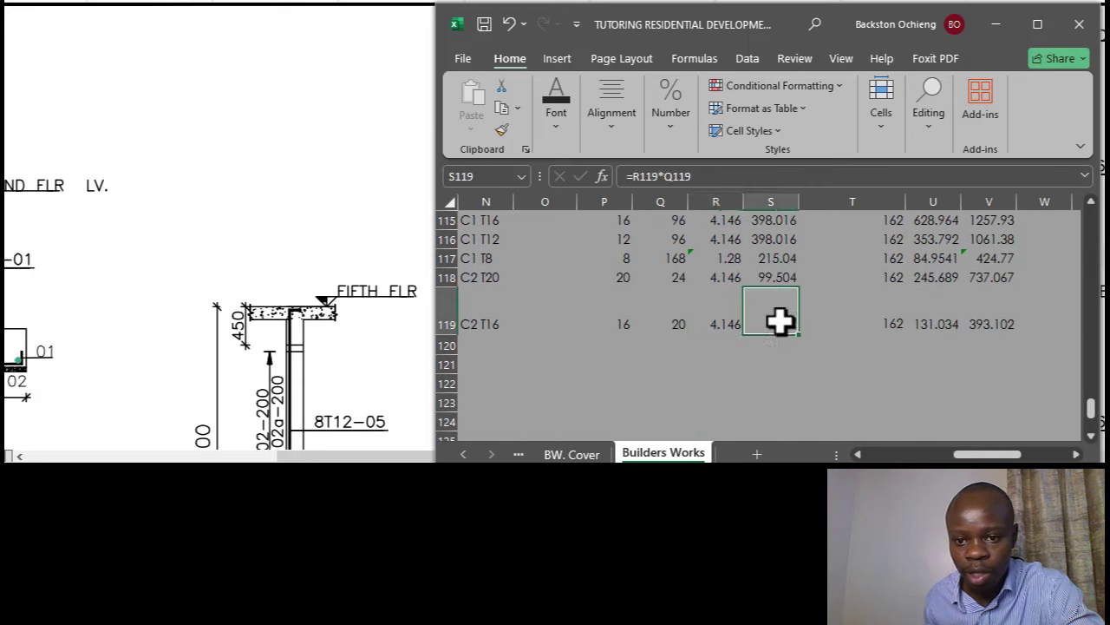
pyautogui.click(694, 176)
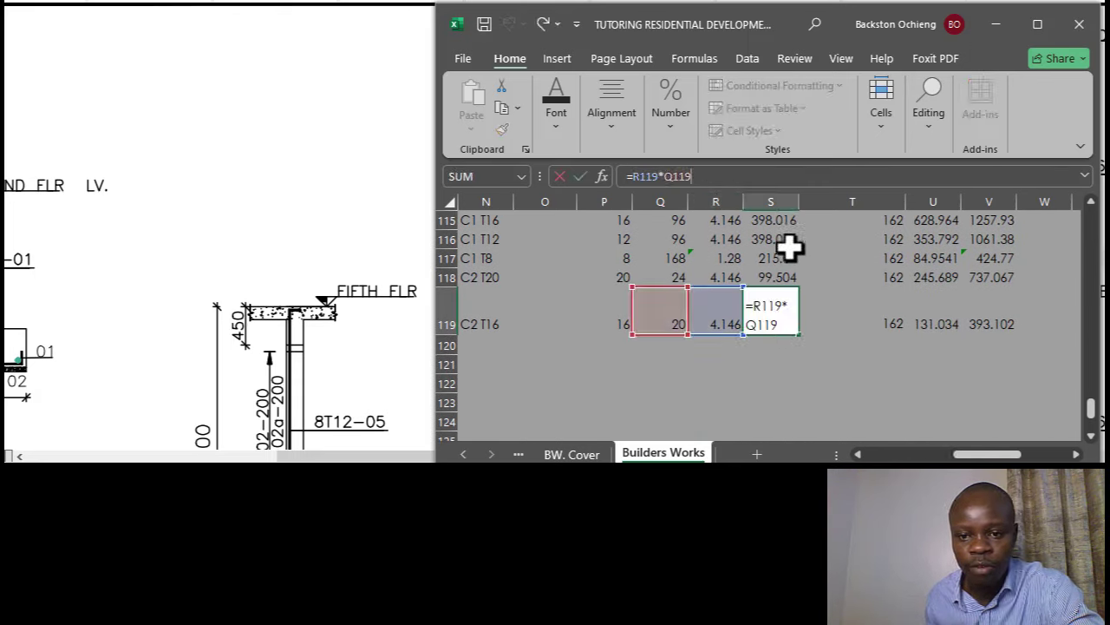
# Check the conversion constant, the weight formula and the storey multiplication formula of the C2 T16 row in T119 to V119.
pyautogui.click(850, 318)
pyautogui.scroll(3, 922, 329)
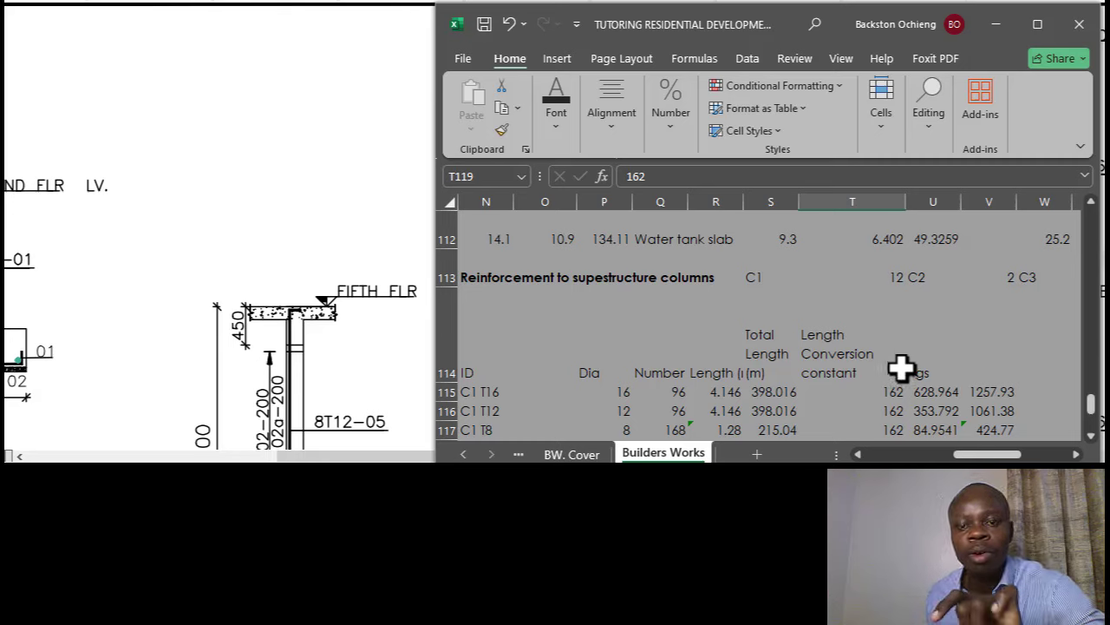
pyautogui.scroll(-1, 899, 363)
pyautogui.scroll(1, 905, 347)
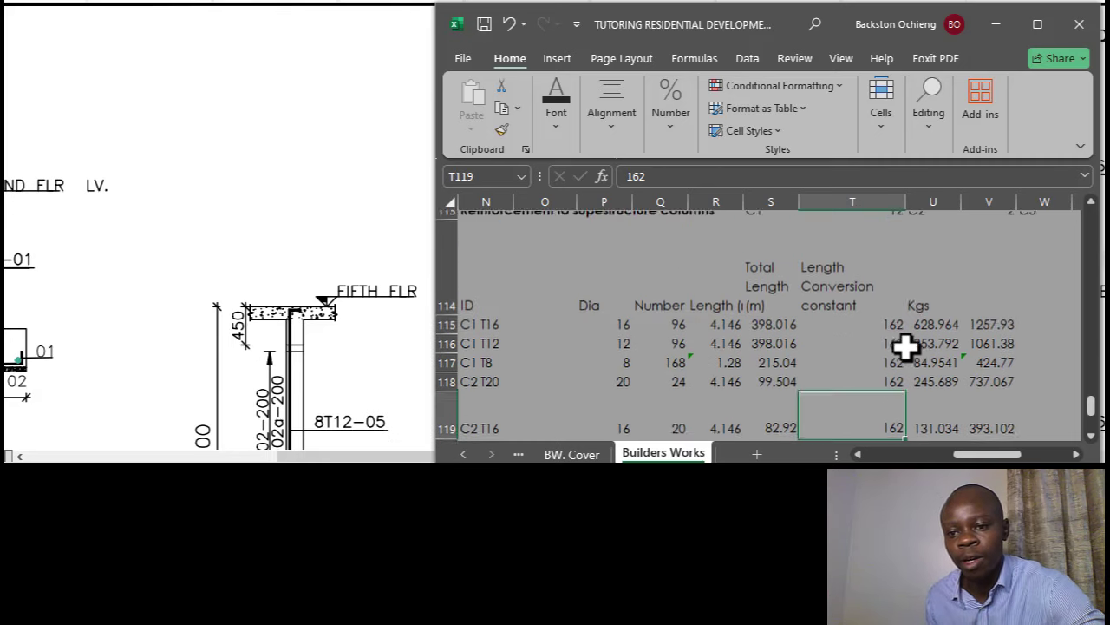
pyautogui.scroll(-1, 909, 344)
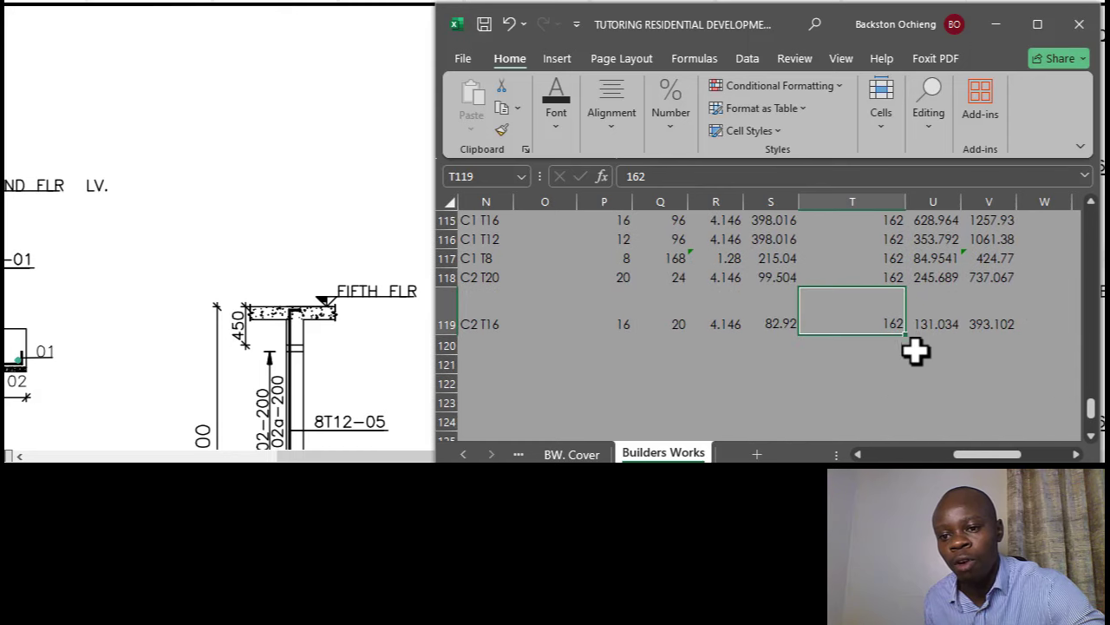
pyautogui.click(932, 328)
pyautogui.scroll(1, 909, 352)
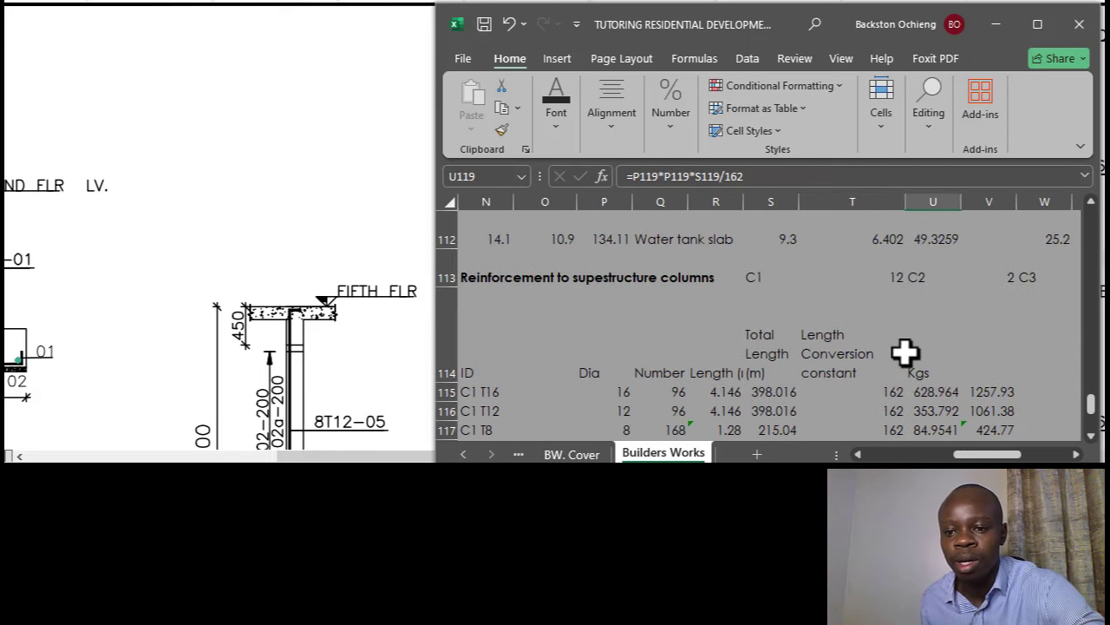
pyautogui.scroll(-1, 902, 347)
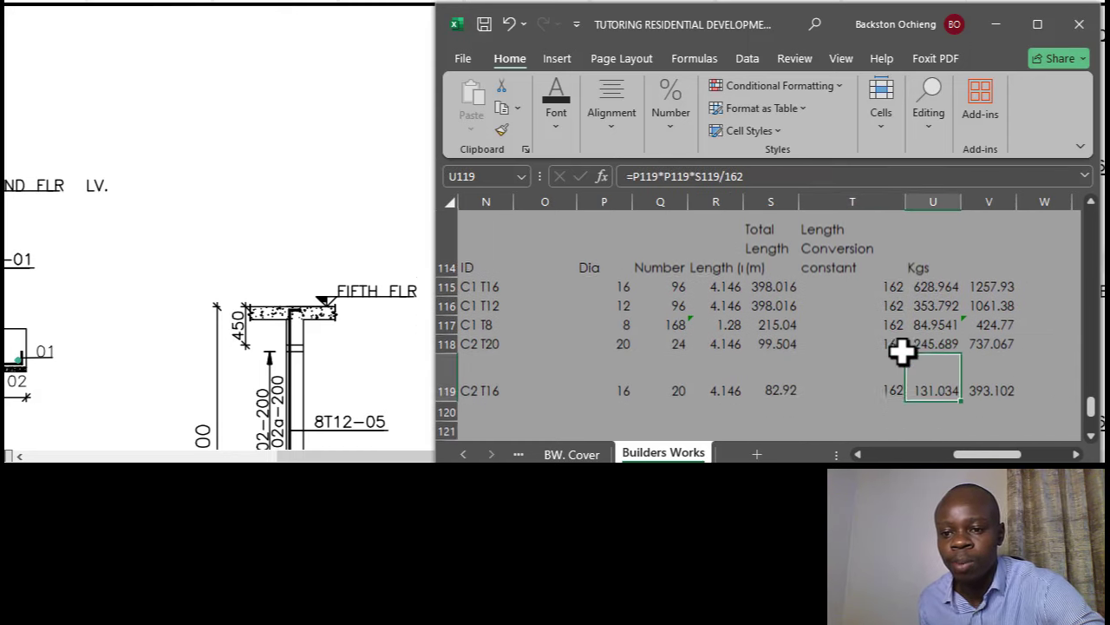
pyautogui.click(737, 176)
pyautogui.click(850, 342)
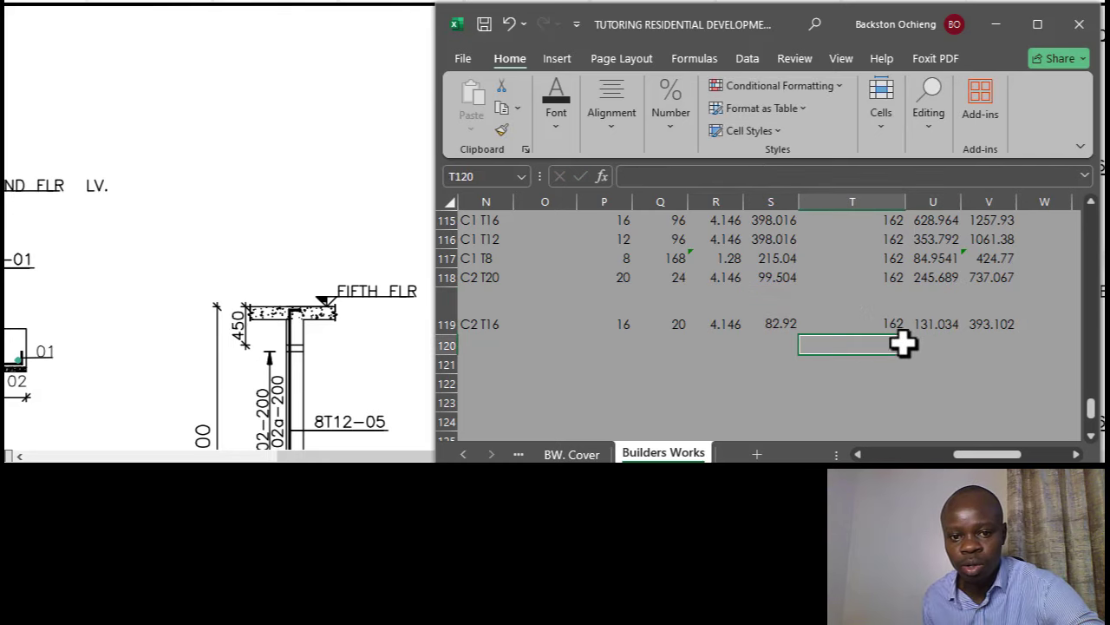
pyautogui.click(925, 323)
pyautogui.click(1002, 321)
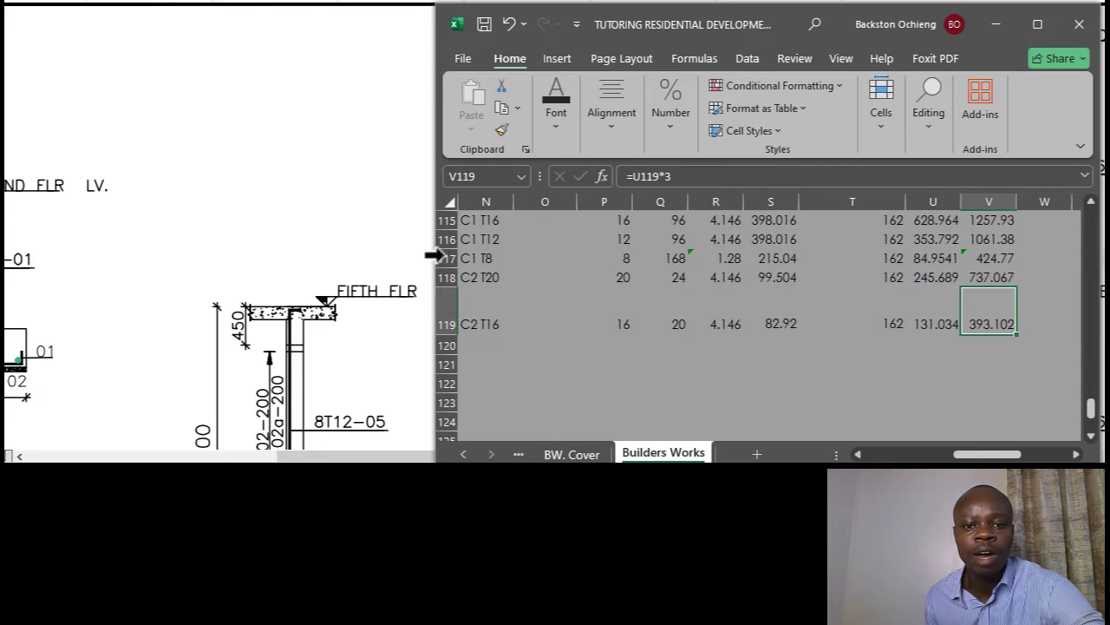
# Check the storeys with T16 bars in the C2 elevation against the multiplier in V119.
pyautogui.click(355, 286)
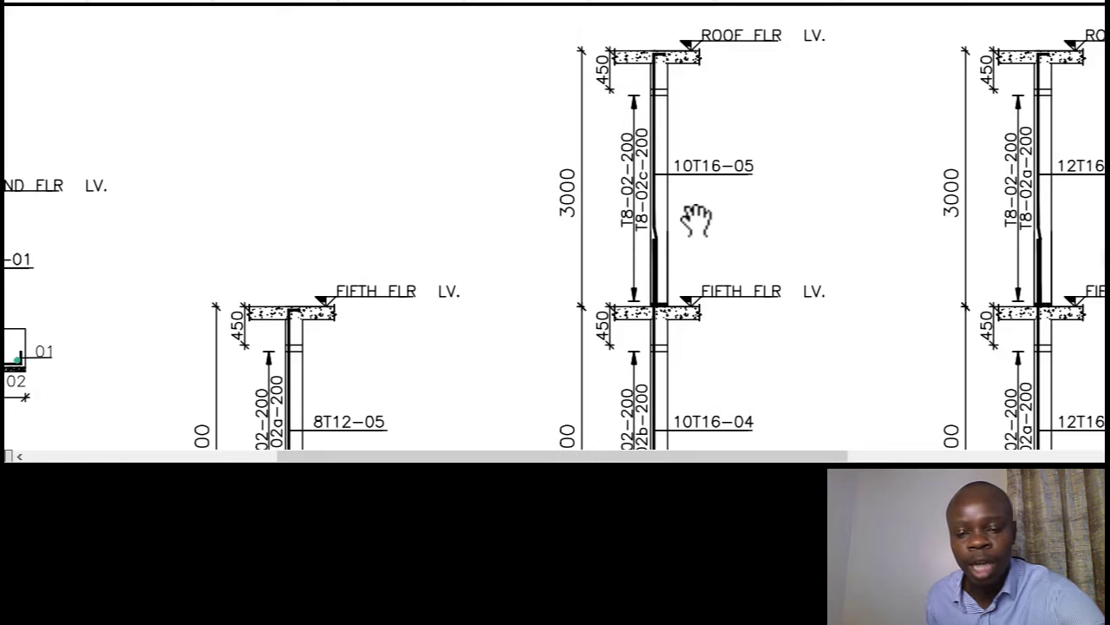
pyautogui.scroll(-5, 701, 191)
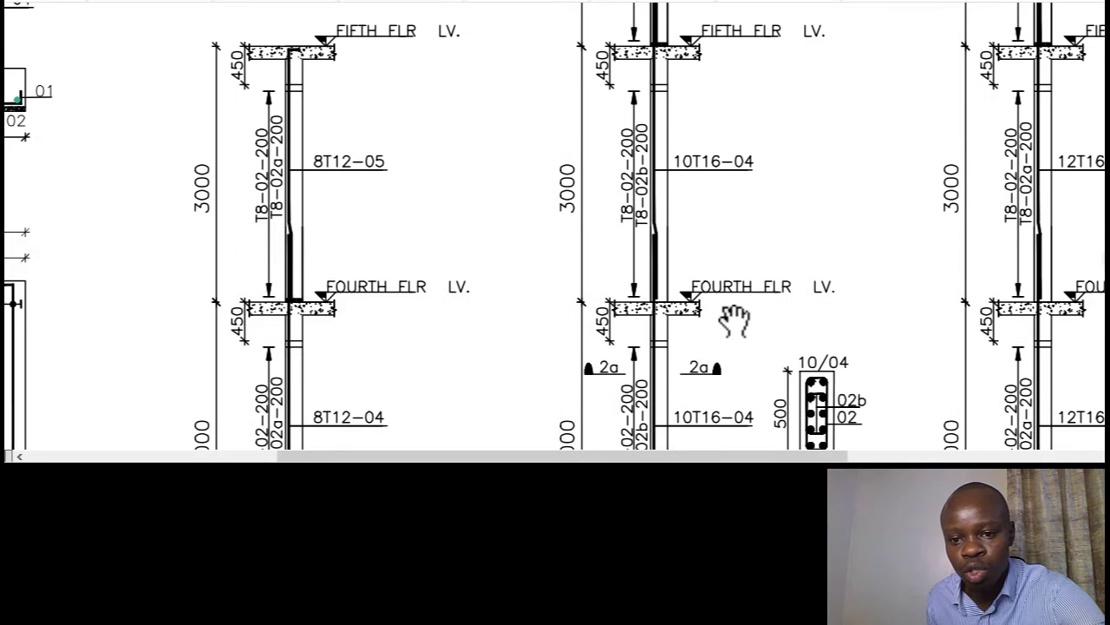
pyautogui.moveTo(745, 392); pyautogui.dragTo(739, 385)
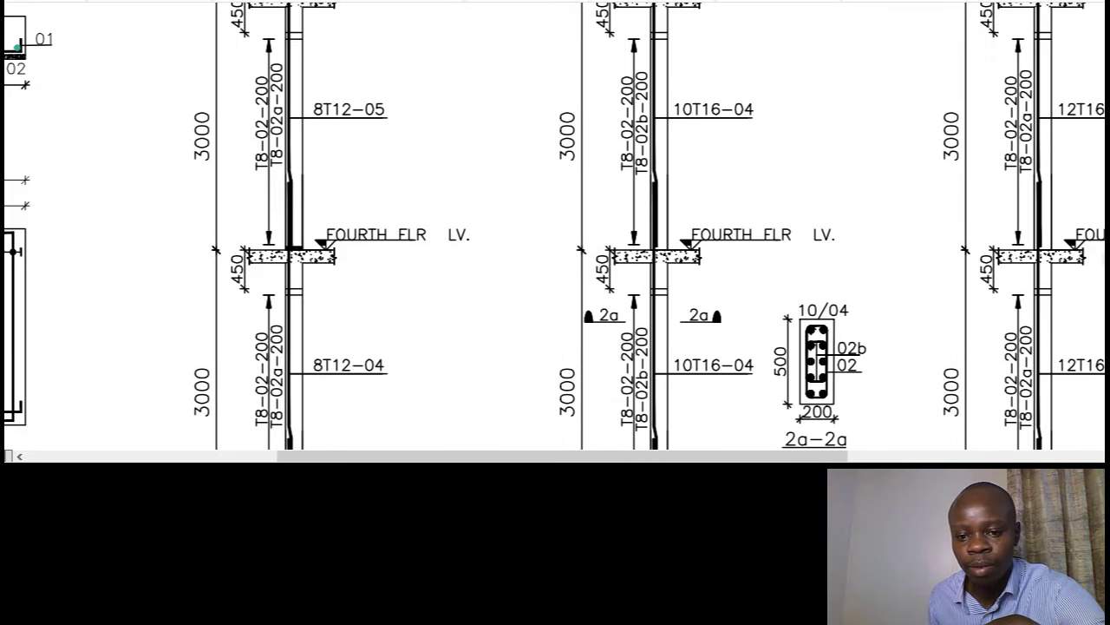
pyautogui.hotkey('alt', 'Tab')
pyautogui.click(989, 369)
pyautogui.click(989, 322)
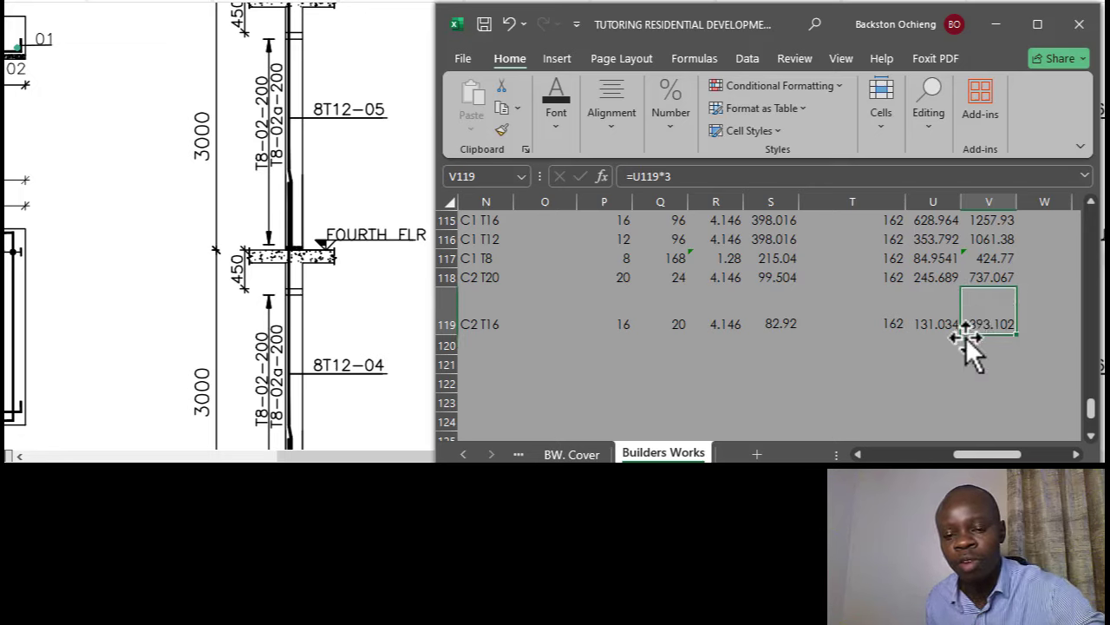
# Copy the C1 T8 row N117:V117 into row 120 beneath the C2 T16 row.
pyautogui.click(944, 322)
pyautogui.click(992, 322)
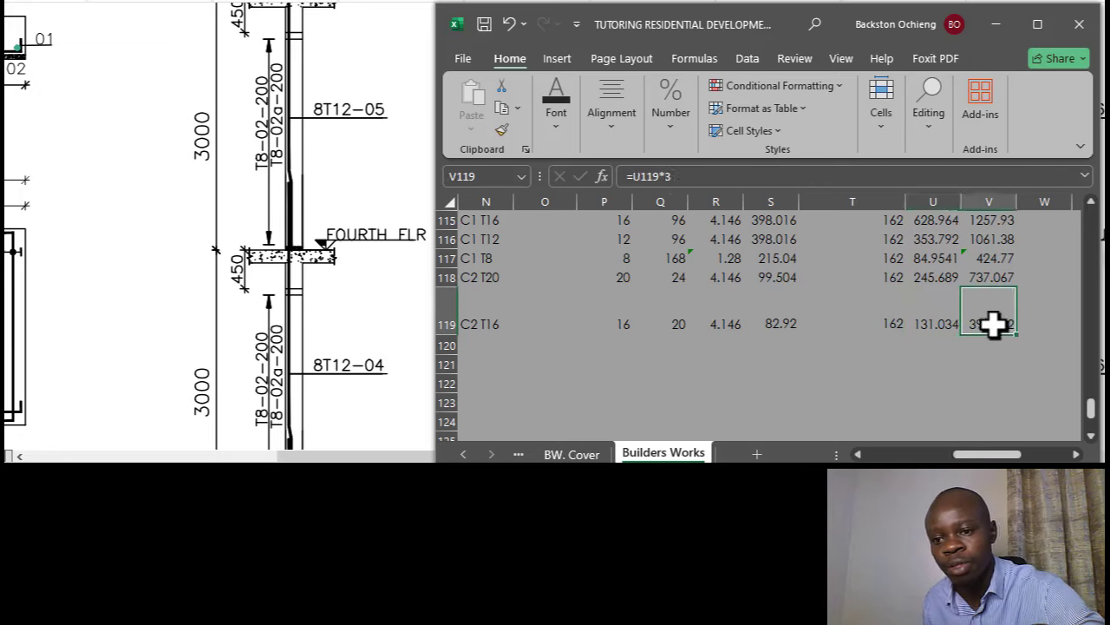
pyautogui.click(483, 325)
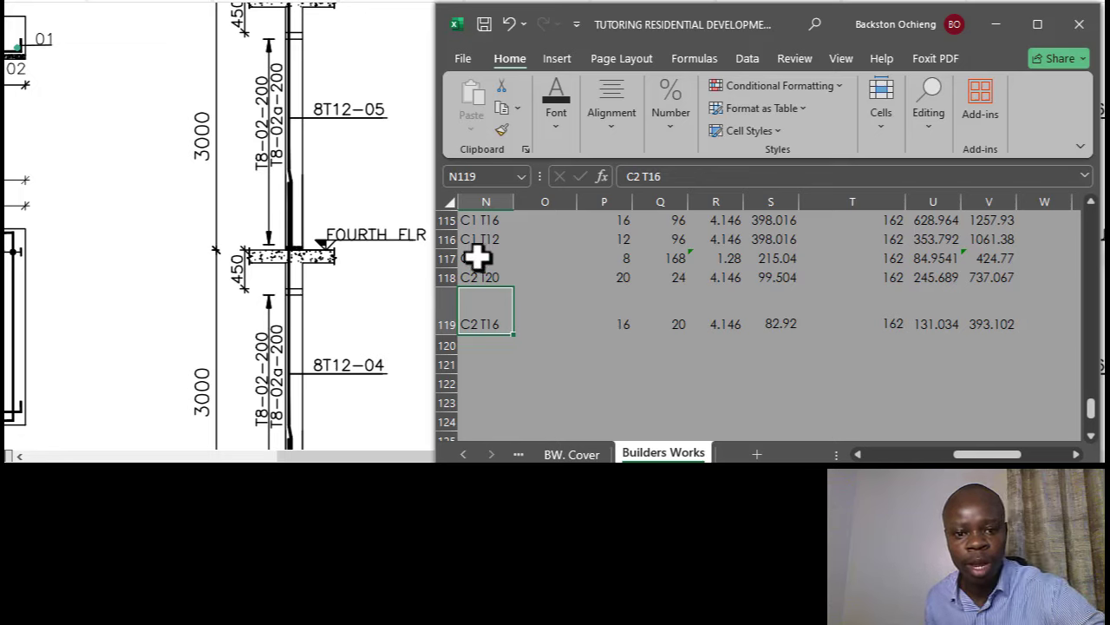
pyautogui.moveTo(477, 256); pyautogui.dragTo(985, 262)
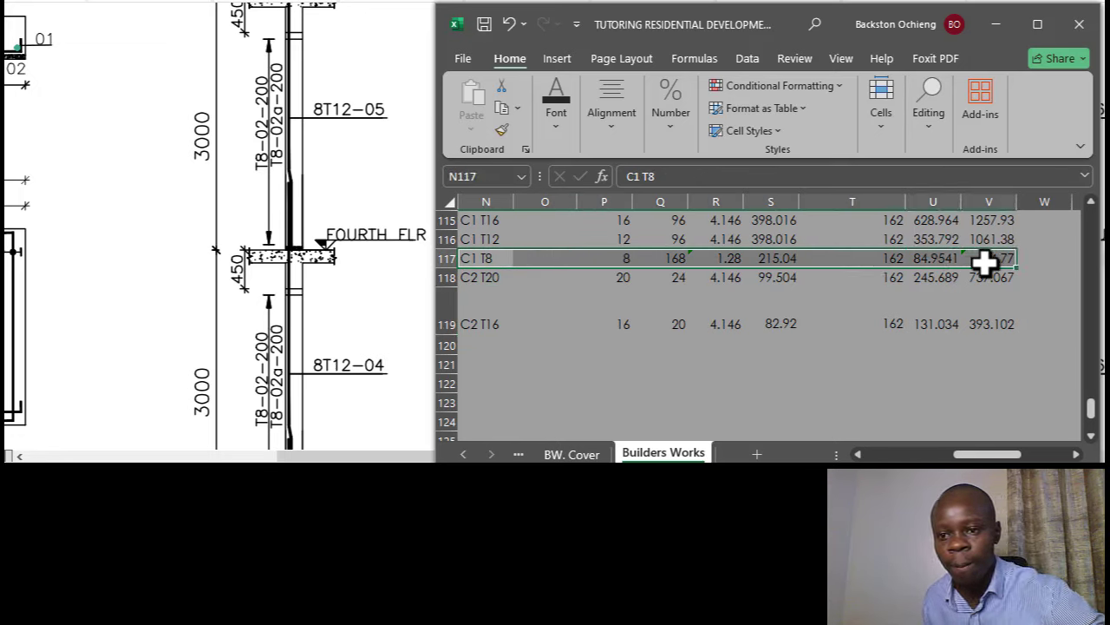
pyautogui.hotkey('ctrl', 'c')
pyautogui.click(490, 344)
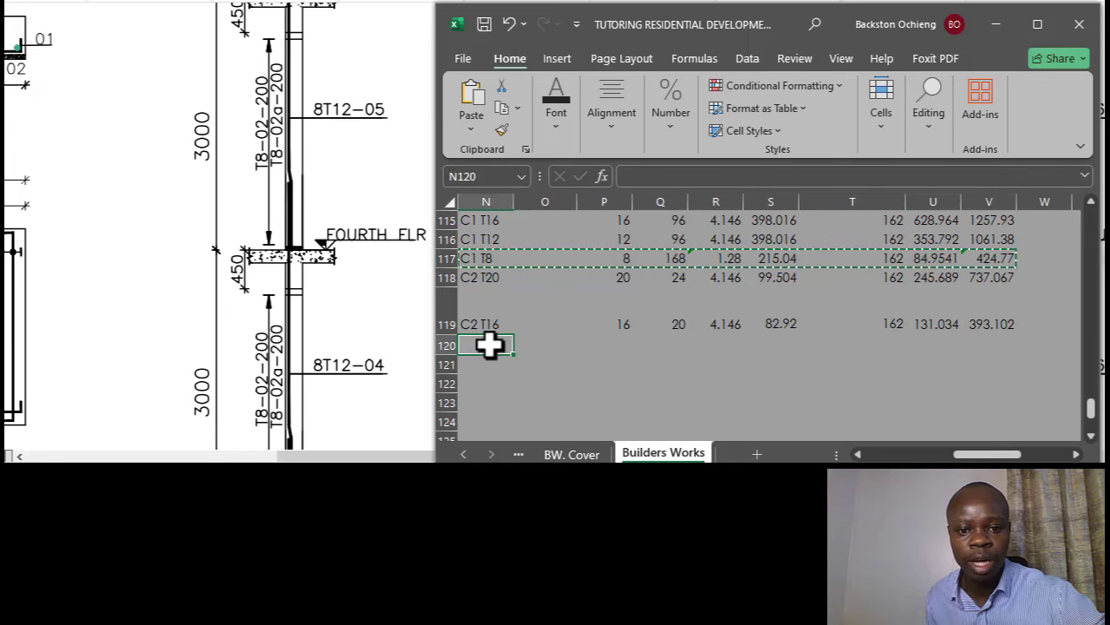
pyautogui.hotkey('ctrl', 'v')
pyautogui.click(550, 364)
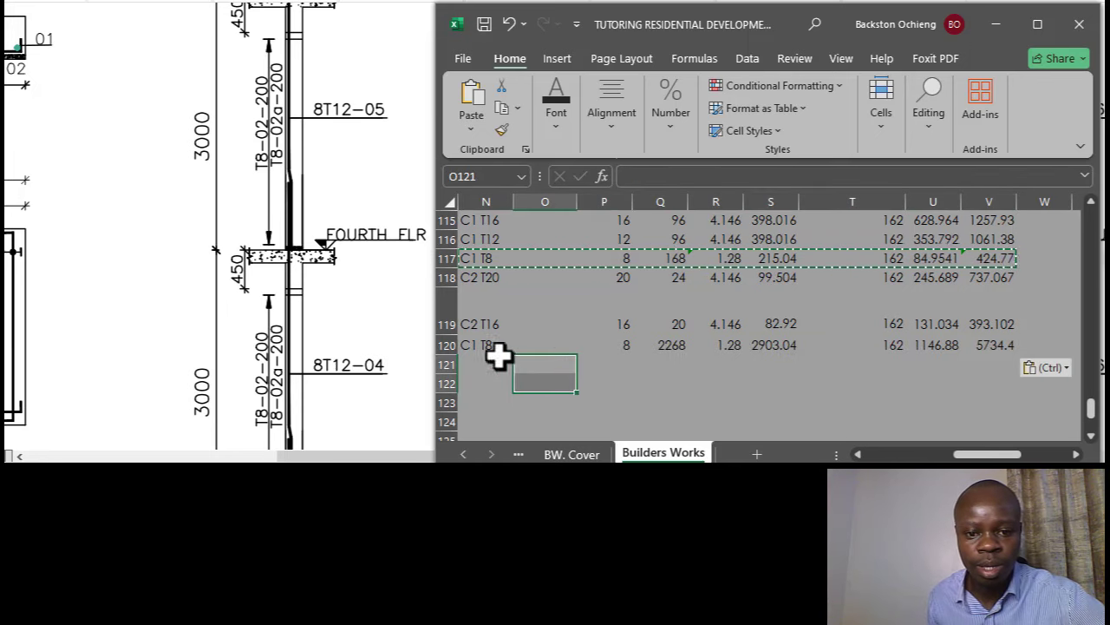
# Rename the ID in N120 as C2 T8.
pyautogui.click(496, 343)
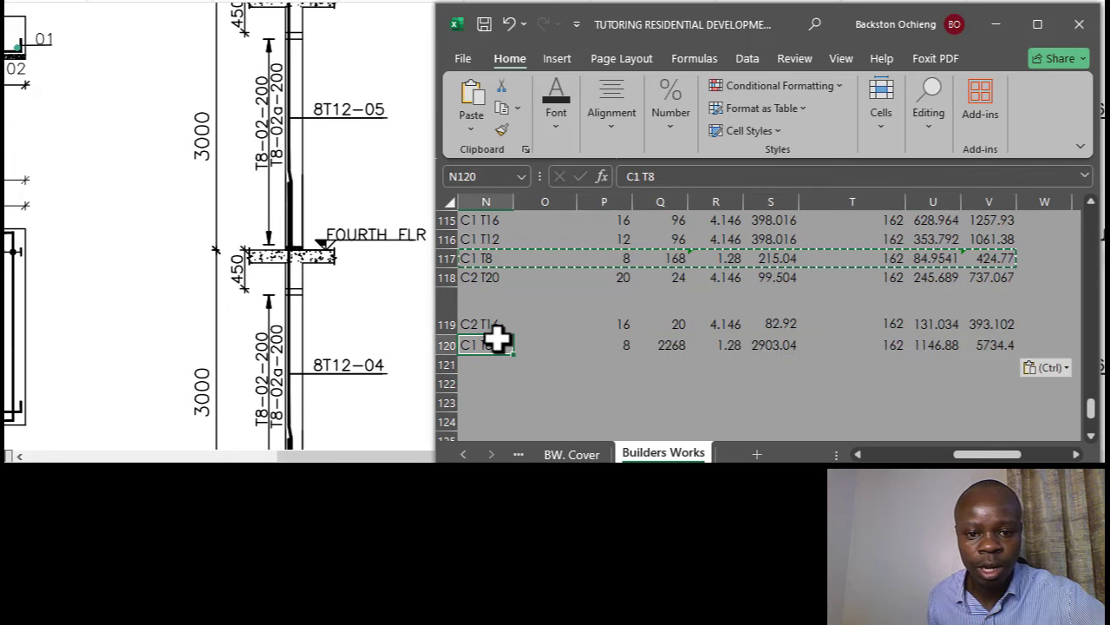
pyautogui.click(640, 176)
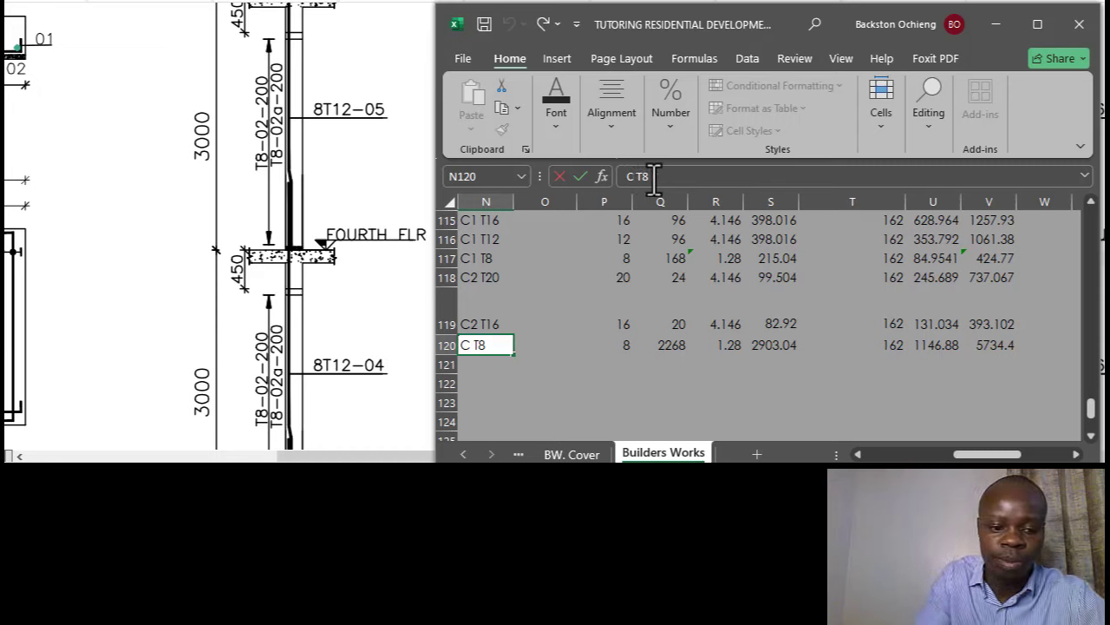
pyautogui.click(618, 362)
# Check the bar diameter in P120 and the number formula in Q120 of the C2 T8 row.
pyautogui.click(628, 346)
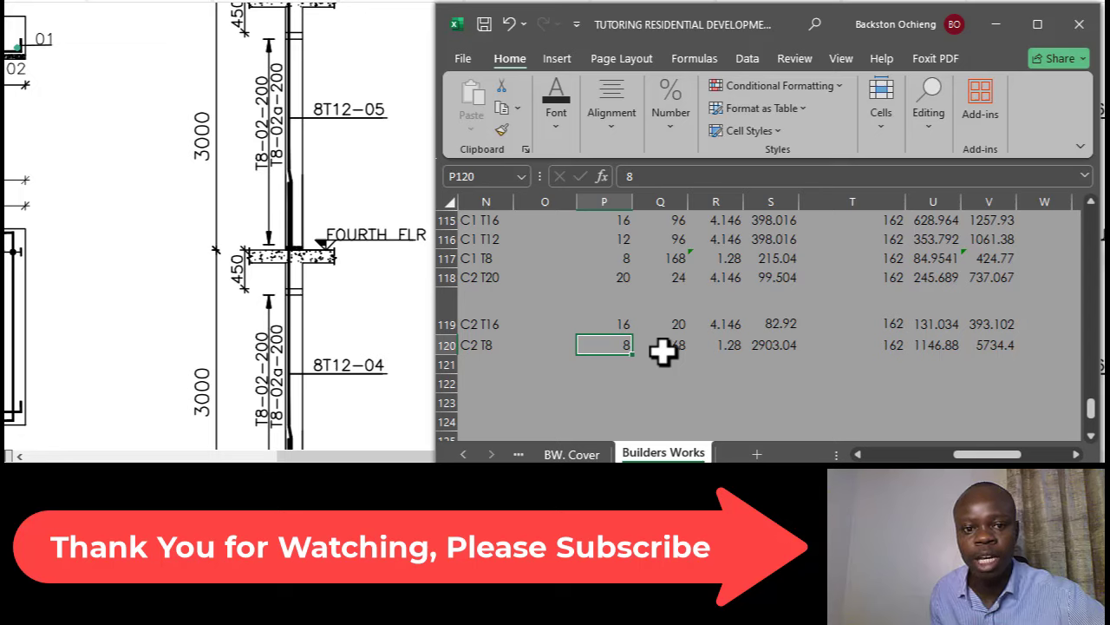
pyautogui.click(663, 346)
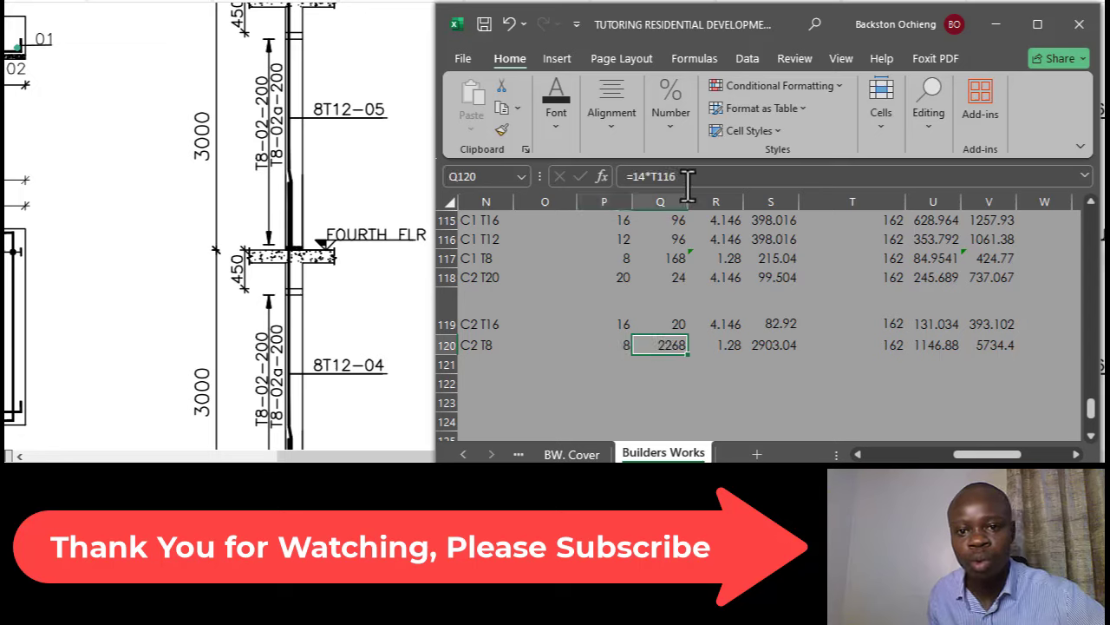
pyautogui.click(713, 380)
pyautogui.click(680, 347)
# Examine the T8 link callouts and spacing along the C2 column elevation in the structural drawing.
pyautogui.click(398, 293)
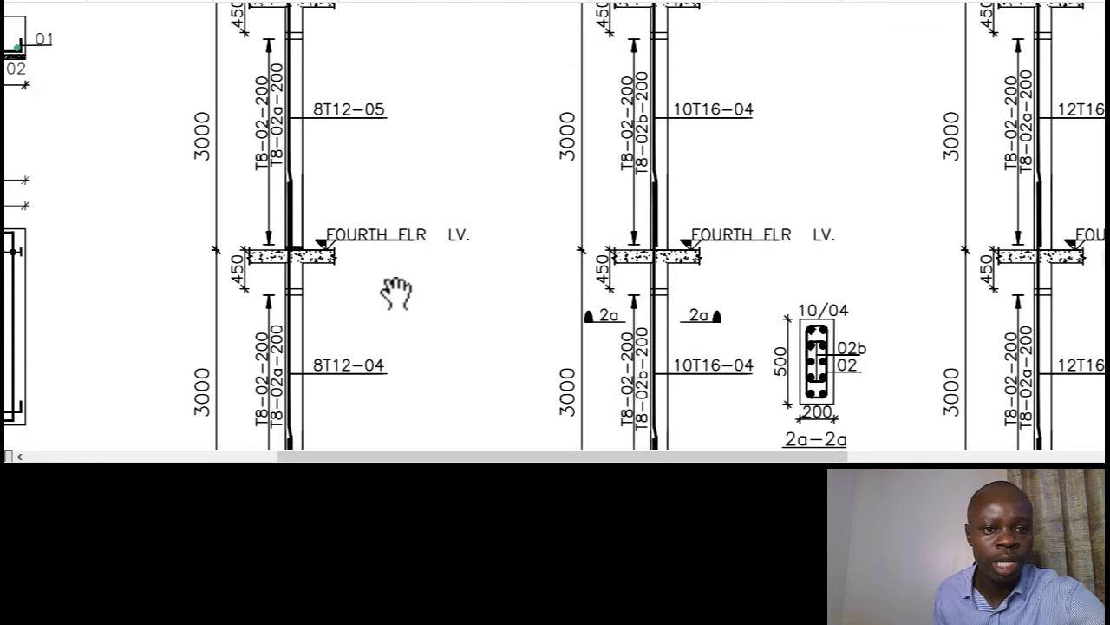
pyautogui.scroll(-3, 646, 303)
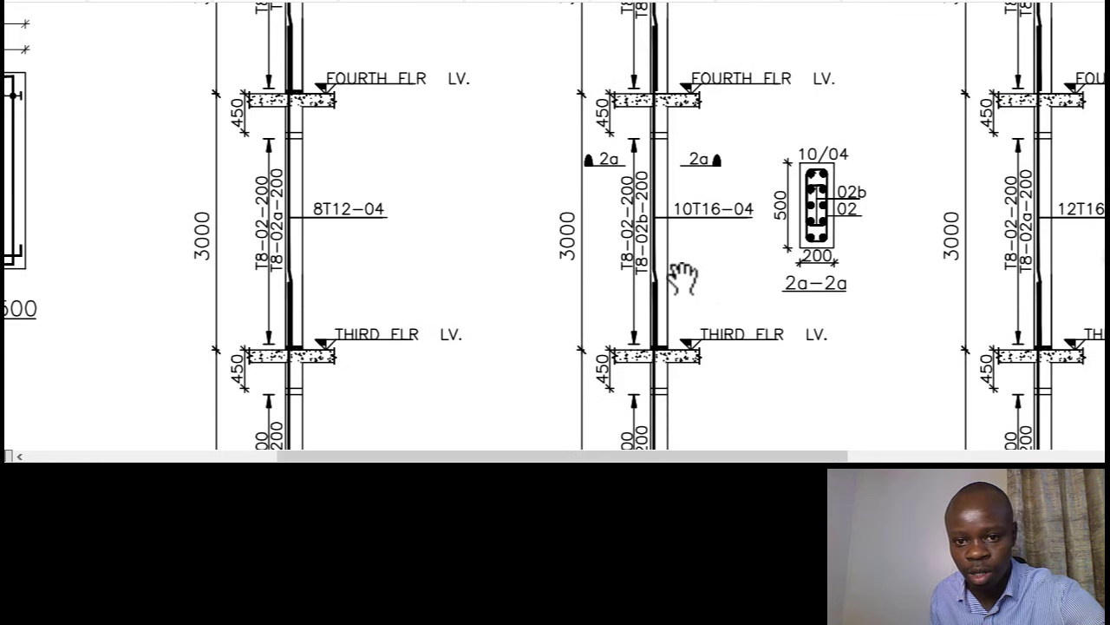
pyautogui.scroll(4, 646, 208)
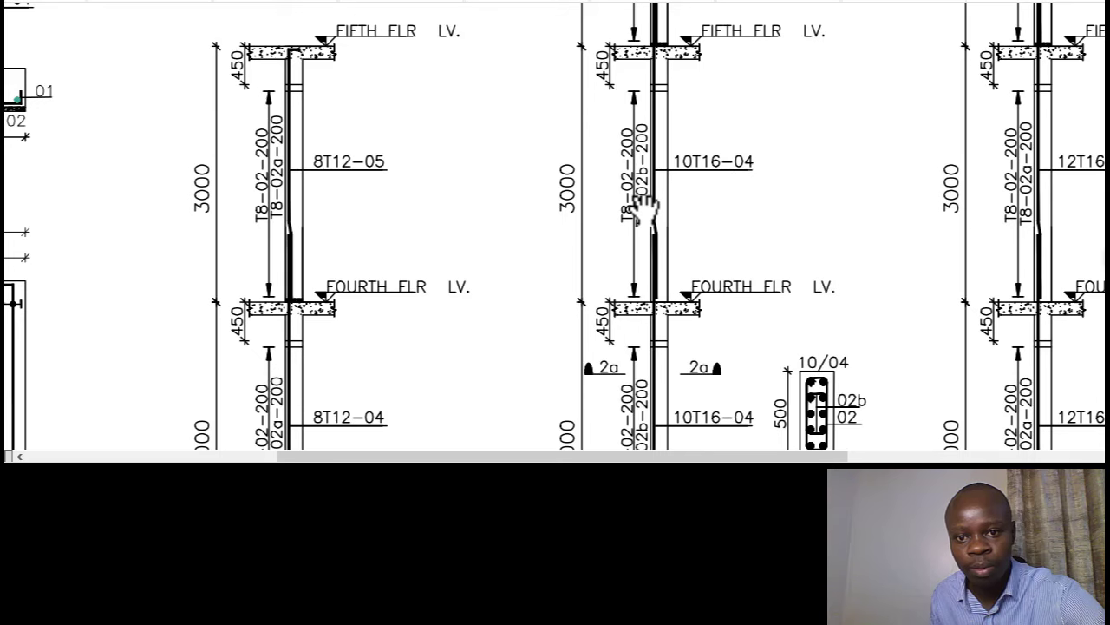
pyautogui.scroll(4, 646, 208)
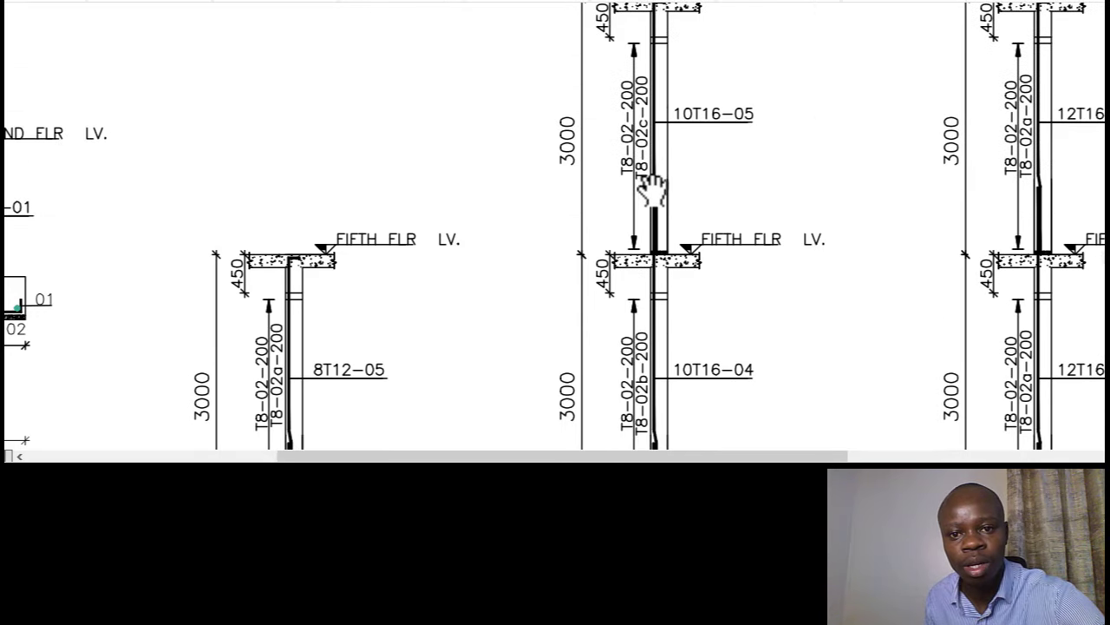
pyautogui.scroll(-12, 651, 186)
pyautogui.scroll(-1, 664, 277)
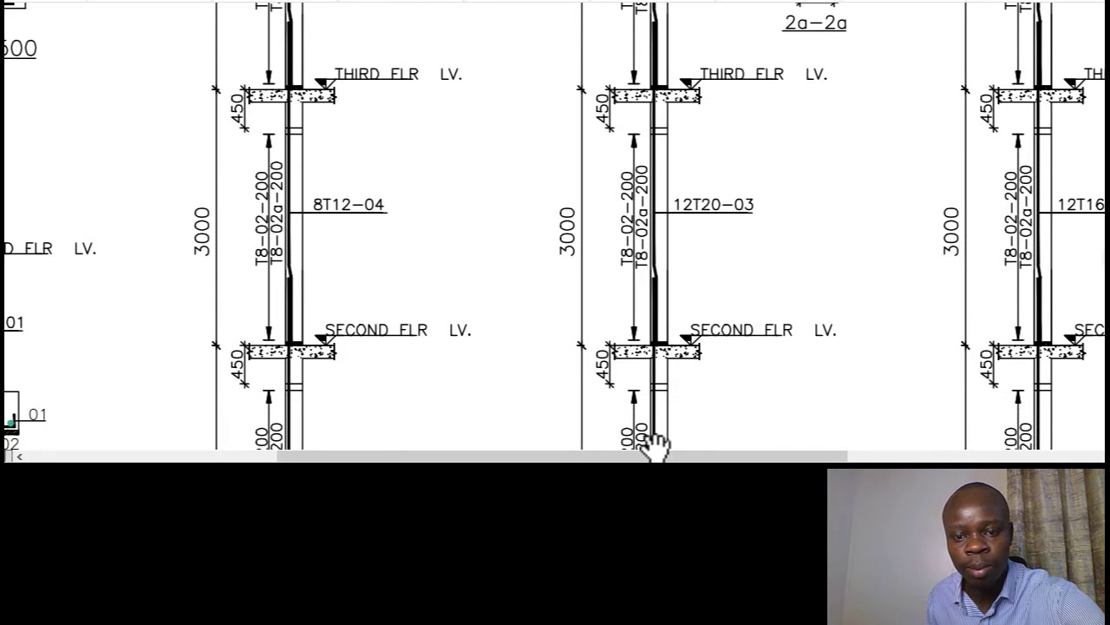
pyautogui.hotkey('alt', 'Tab')
# Calculate the number of C2 T8 links in Q120 as 14 times the C2 column count in V113.
pyautogui.click(746, 345)
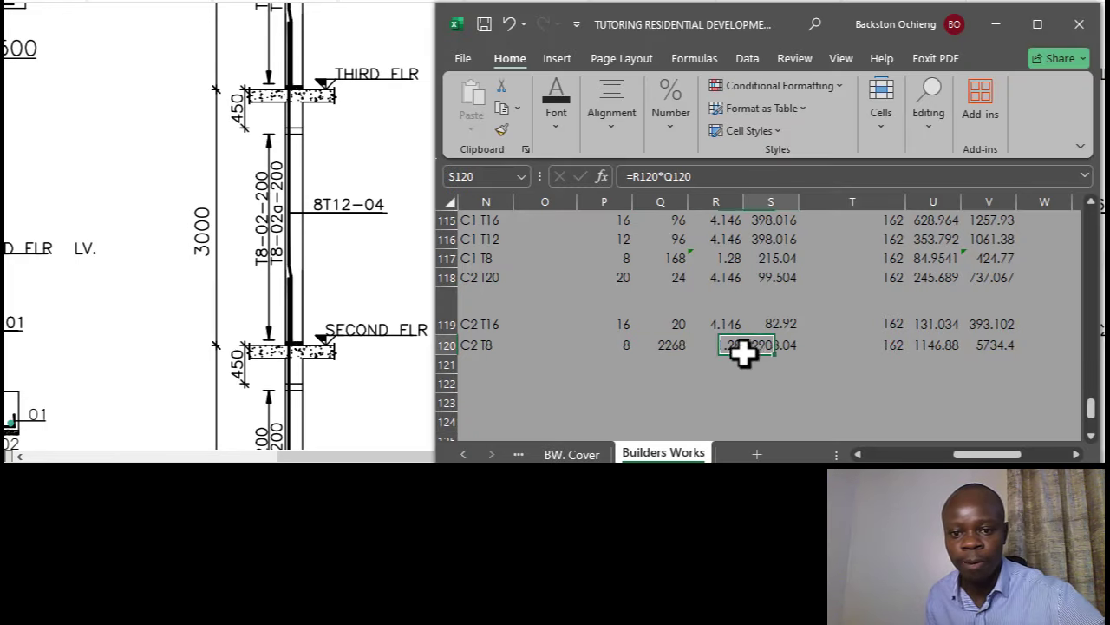
pyautogui.click(668, 346)
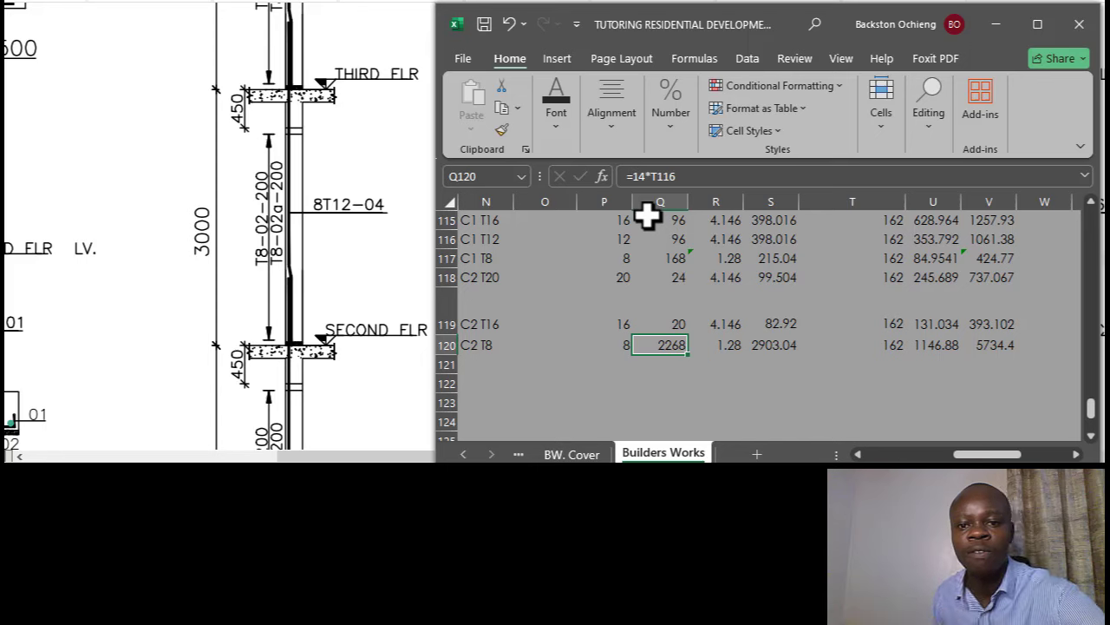
pyautogui.click(685, 173)
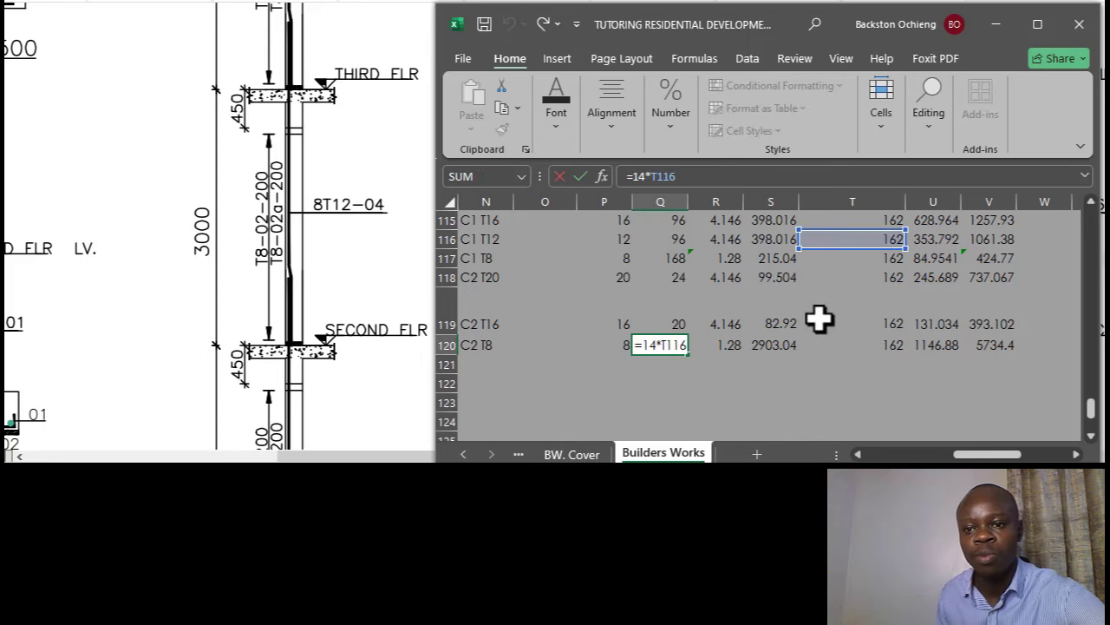
pyautogui.scroll(1, 776, 318)
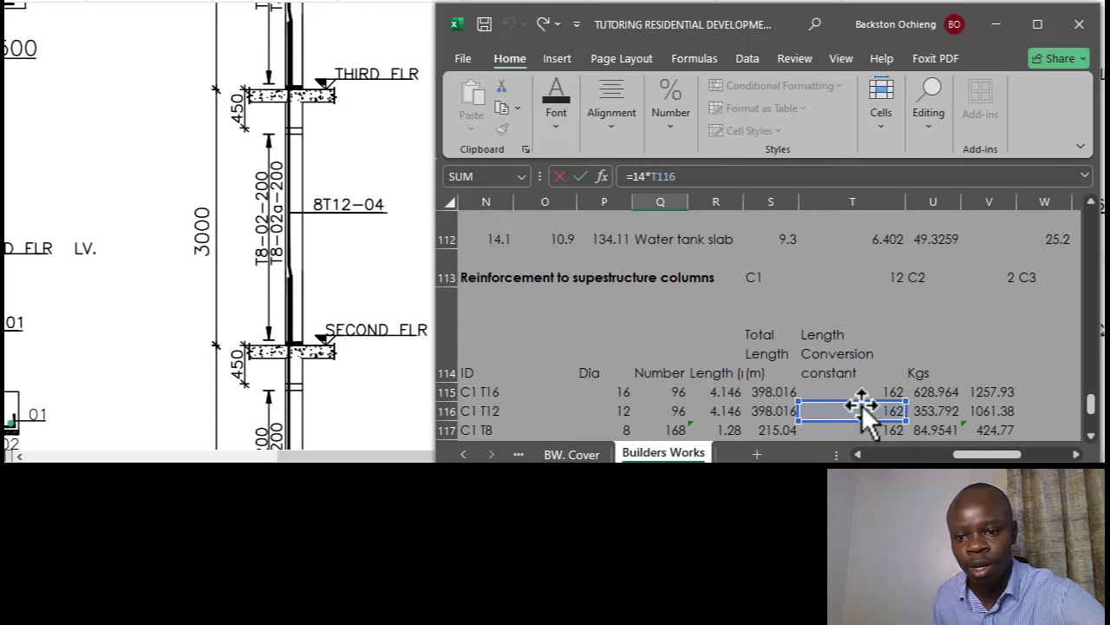
pyautogui.moveTo(861, 406); pyautogui.dragTo(983, 280)
pyautogui.press('Return')
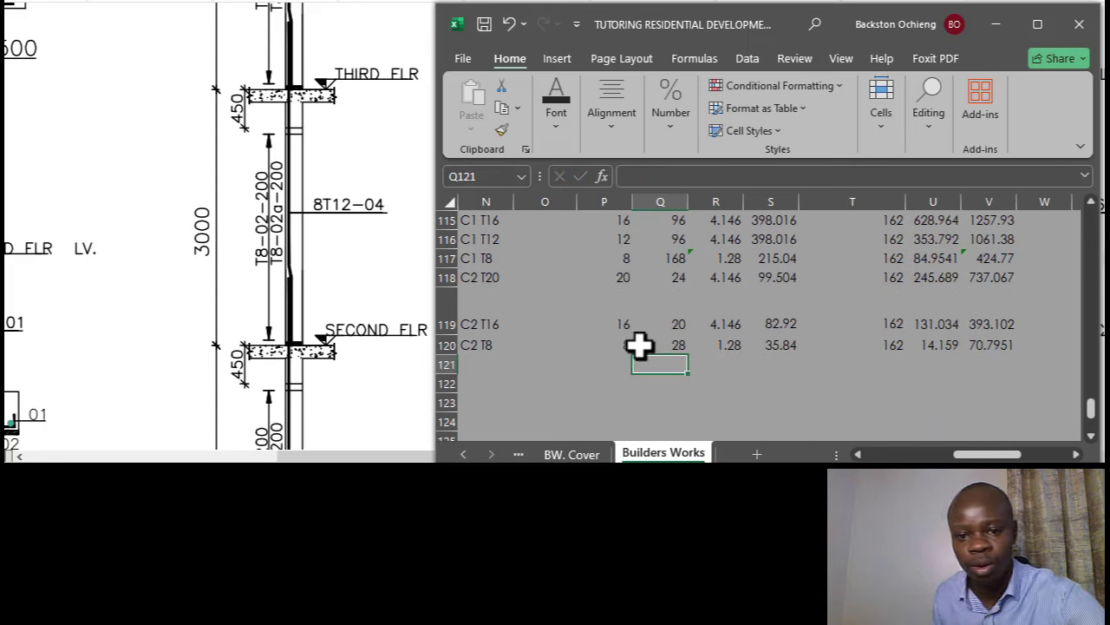
# Check the C2 T8 link number in Q120 and the link length formula in R120 against the column headings.
pyautogui.click(672, 343)
pyautogui.click(716, 347)
pyautogui.scroll(1, 733, 337)
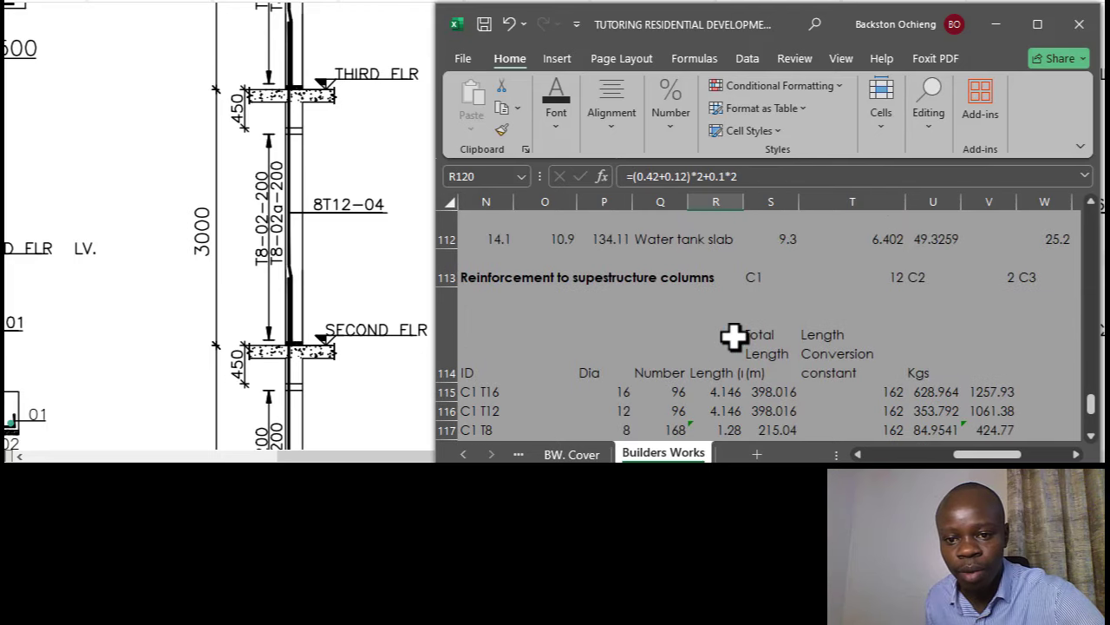
pyautogui.scroll(-1, 733, 337)
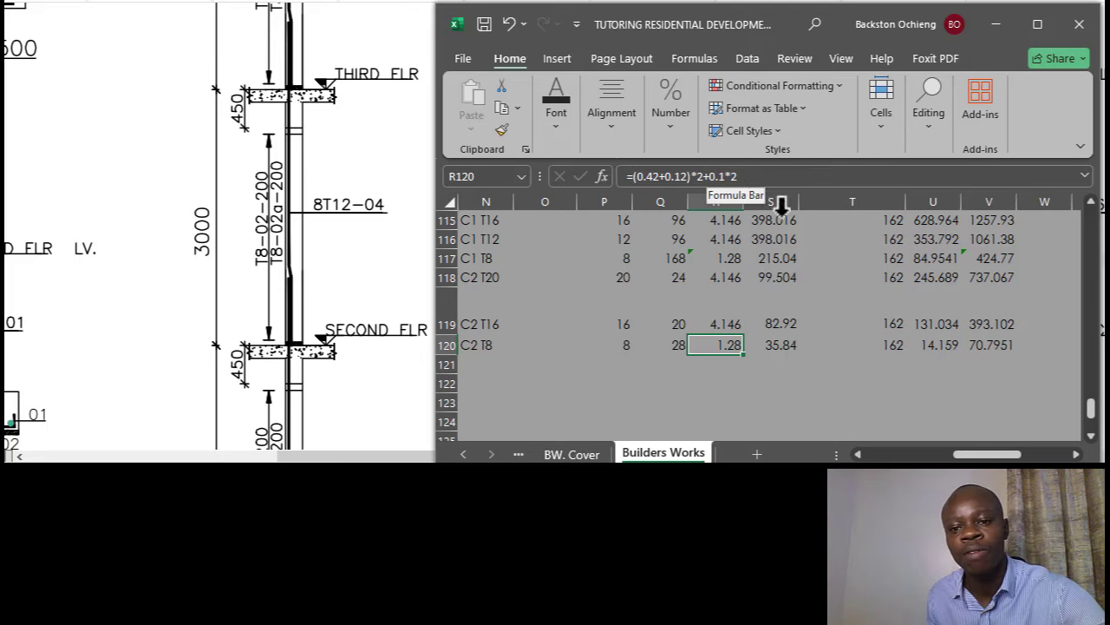
# Check the total length formula of the C2 T8 row in S120 and the cells it references.
pyautogui.click(785, 348)
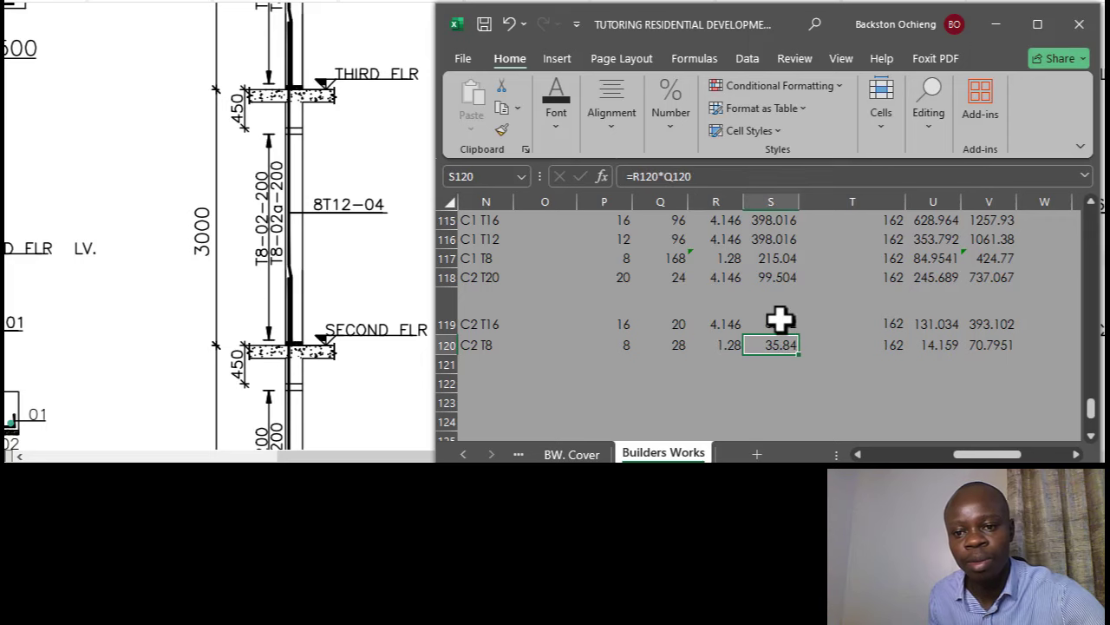
pyautogui.scroll(2, 790, 317)
pyautogui.scroll(-2, 820, 318)
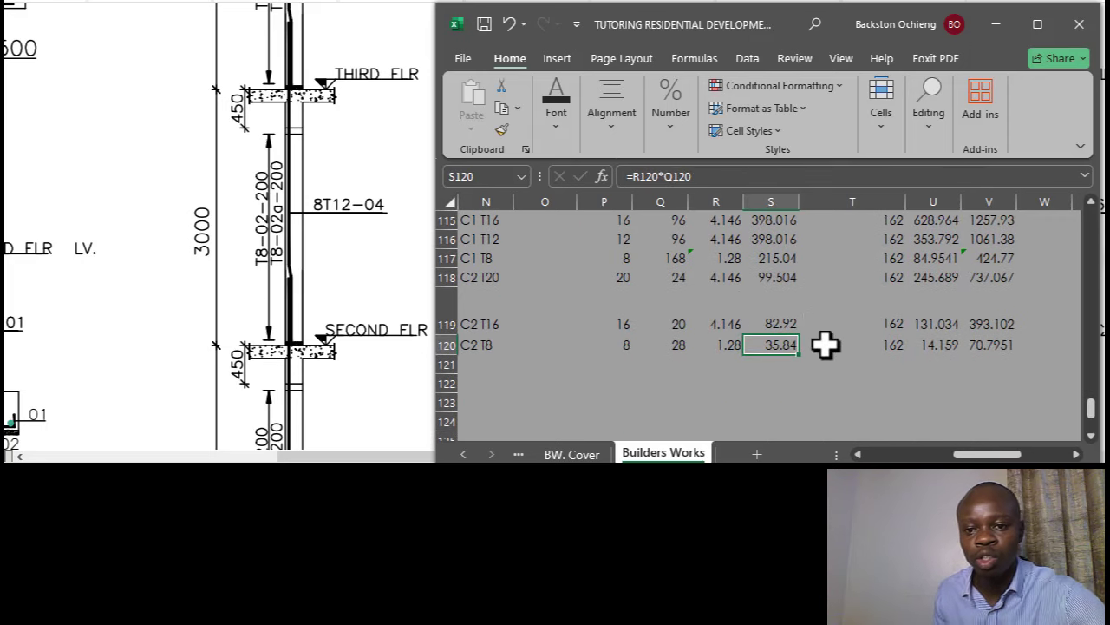
pyautogui.click(824, 345)
pyautogui.click(787, 344)
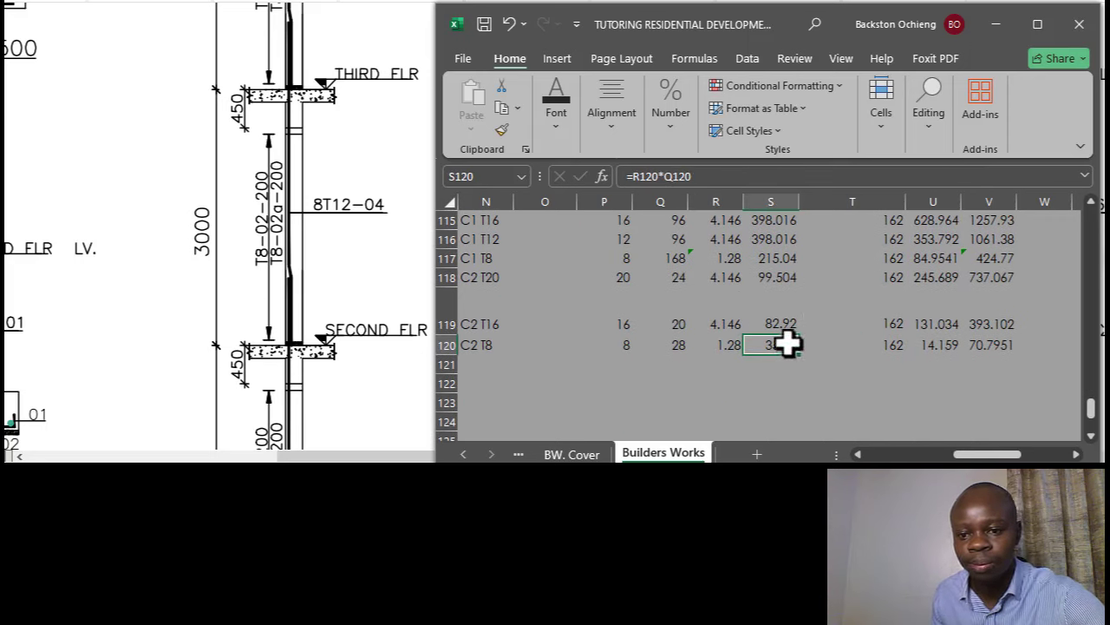
pyautogui.click(692, 176)
pyautogui.scroll(2, 747, 362)
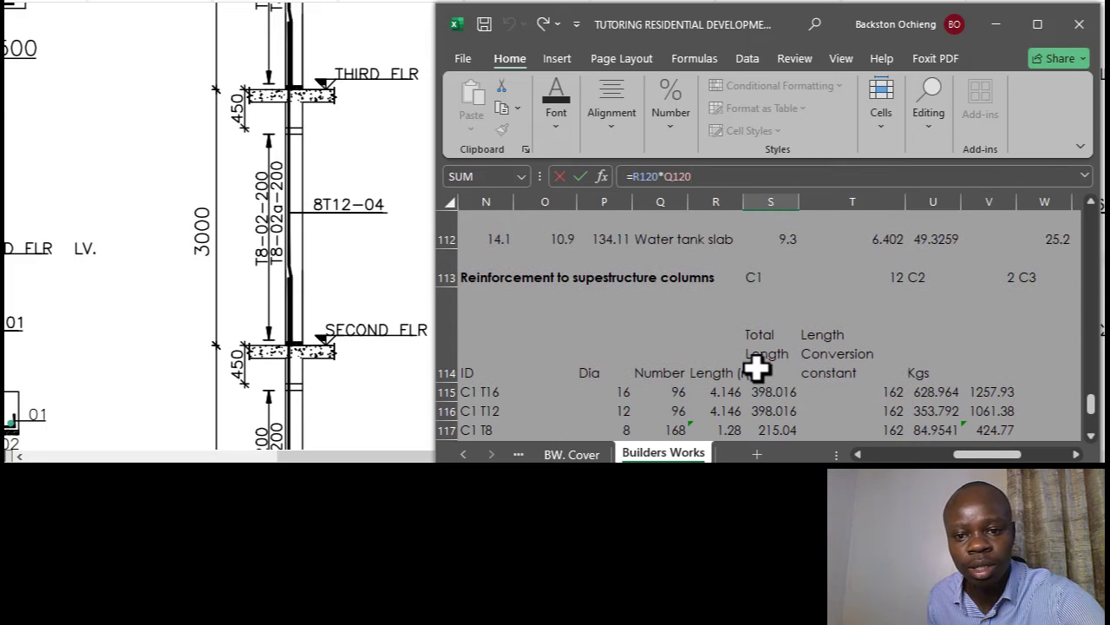
pyautogui.scroll(-2, 756, 367)
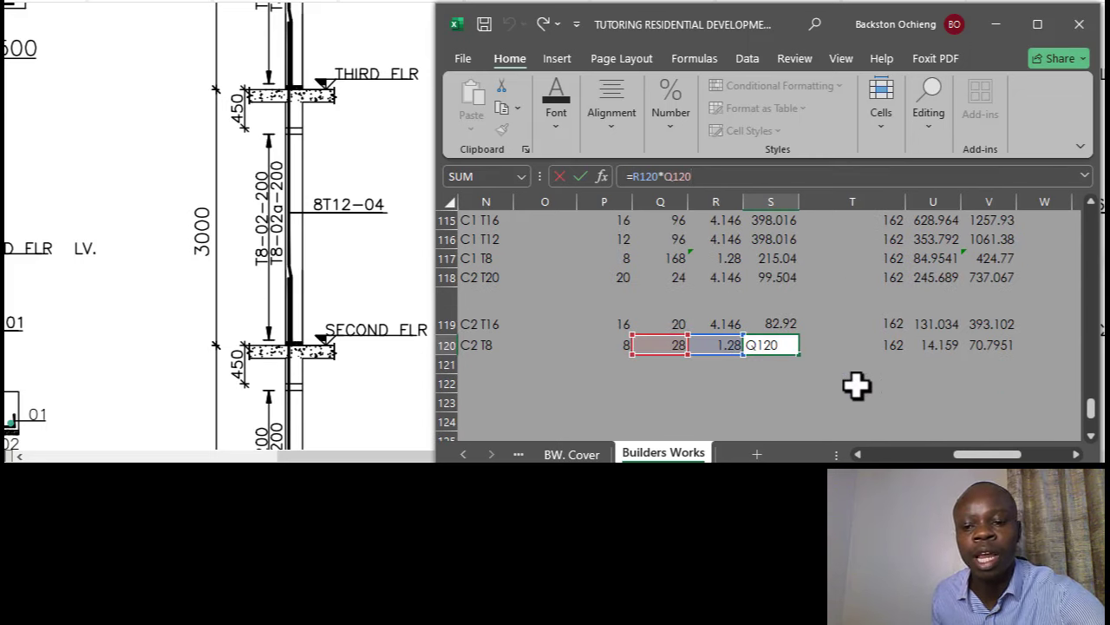
# Check the length conversion constant in T120 and the weight formula in U120 of the C2 T8 row.
pyautogui.click(902, 346)
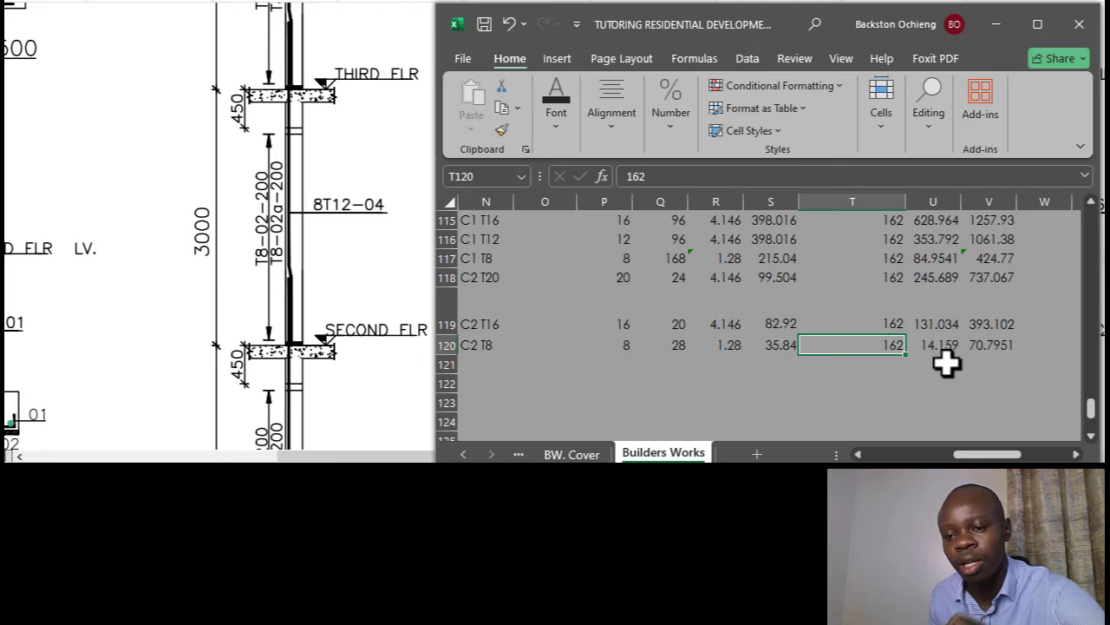
pyautogui.click(942, 347)
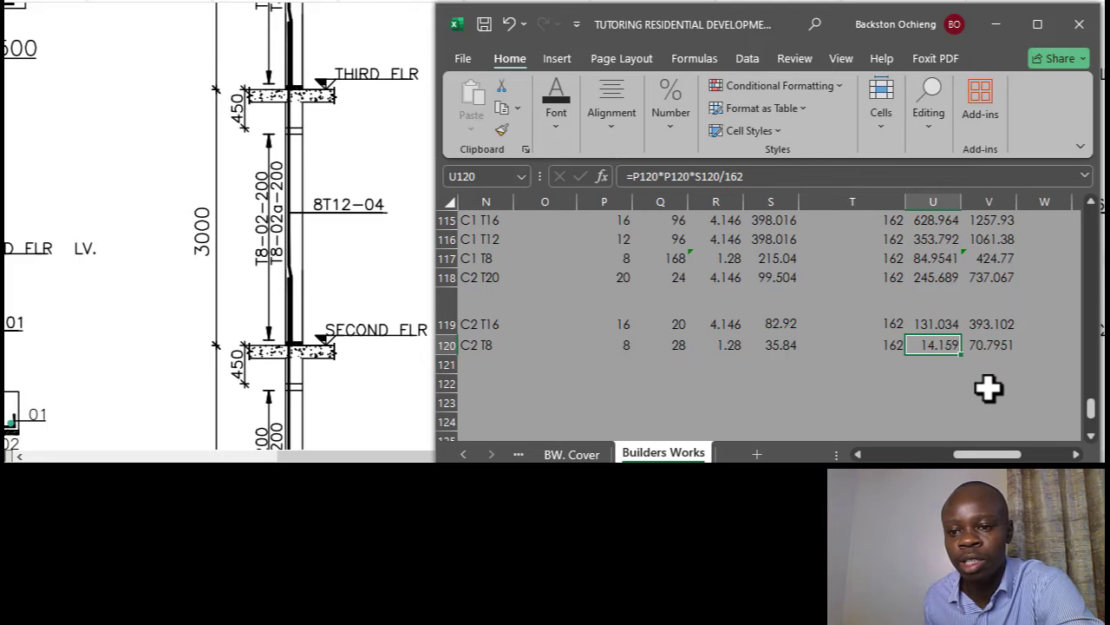
pyautogui.click(756, 176)
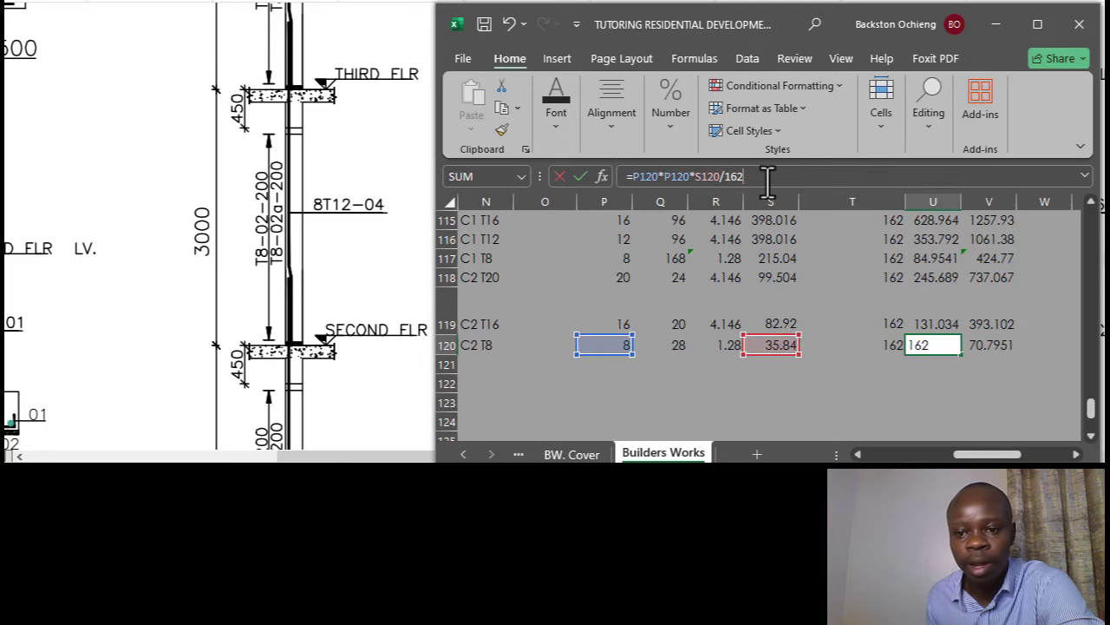
pyautogui.click(862, 383)
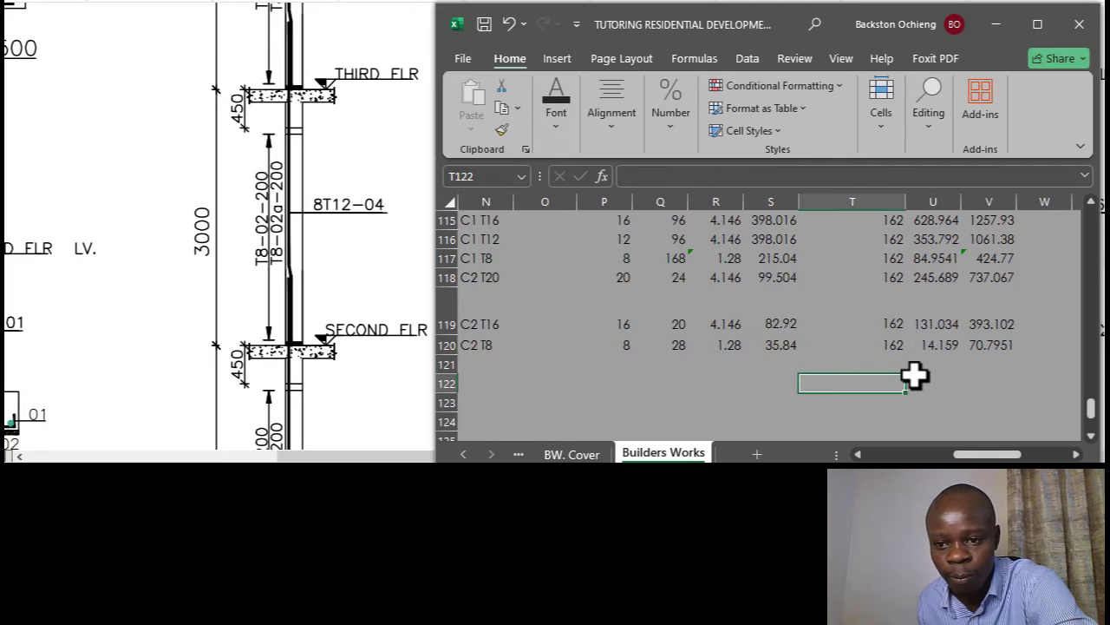
pyautogui.click(932, 347)
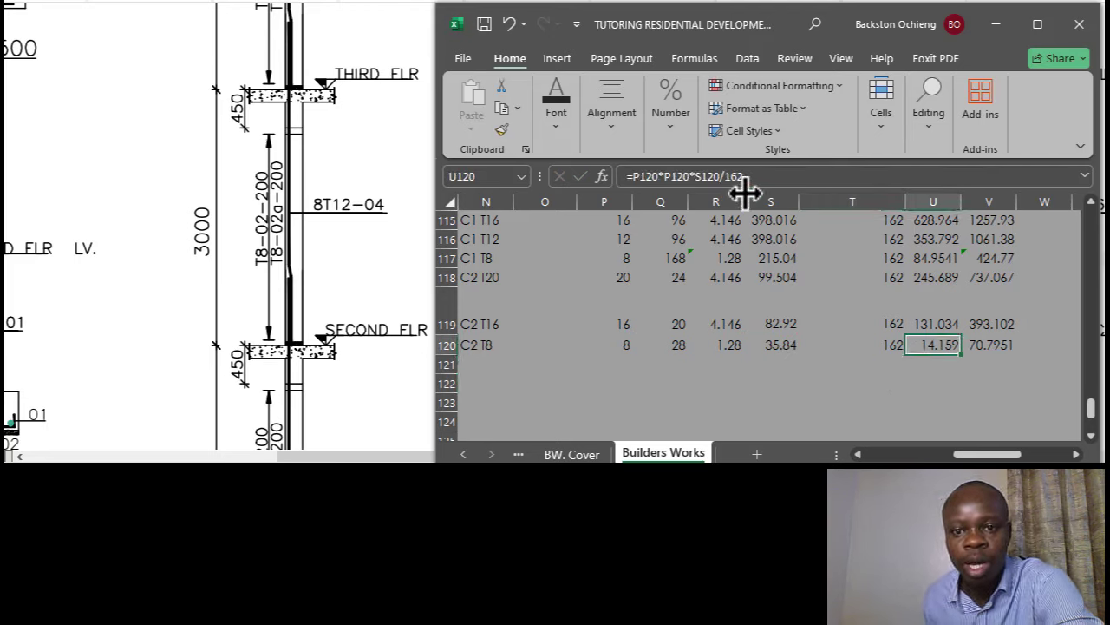
# Check the storey multiplier of the C2 T8 row in V120 against the storeys with T8 links in the C2 elevation.
pyautogui.click(991, 346)
pyautogui.click(712, 176)
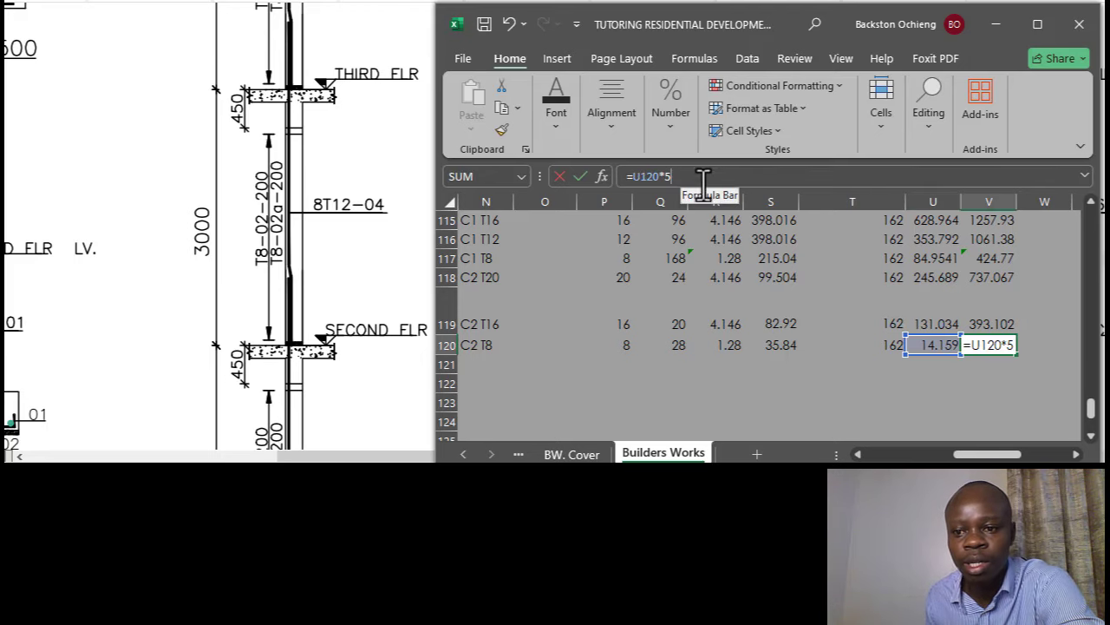
pyautogui.click(924, 380)
pyautogui.click(994, 346)
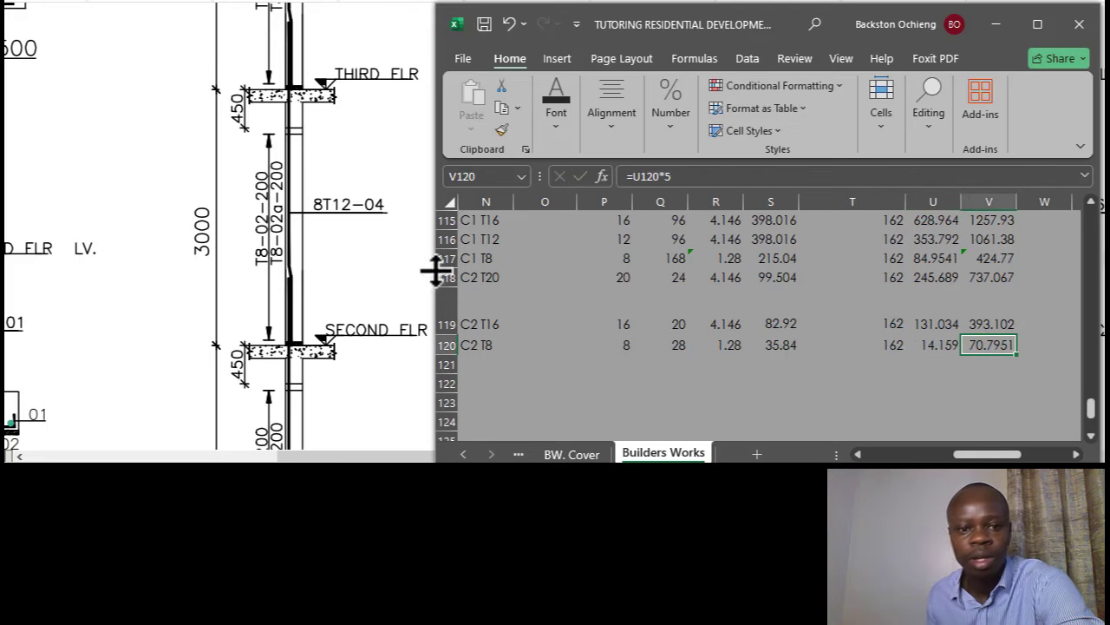
pyautogui.click(390, 286)
pyautogui.scroll(5, 668, 269)
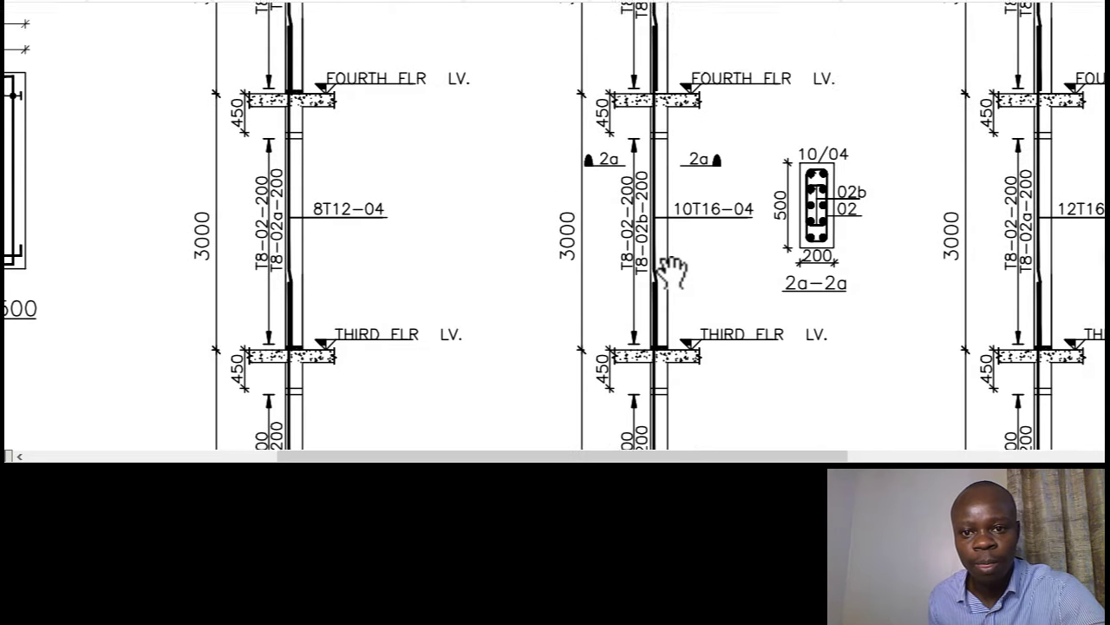
pyautogui.scroll(5, 671, 262)
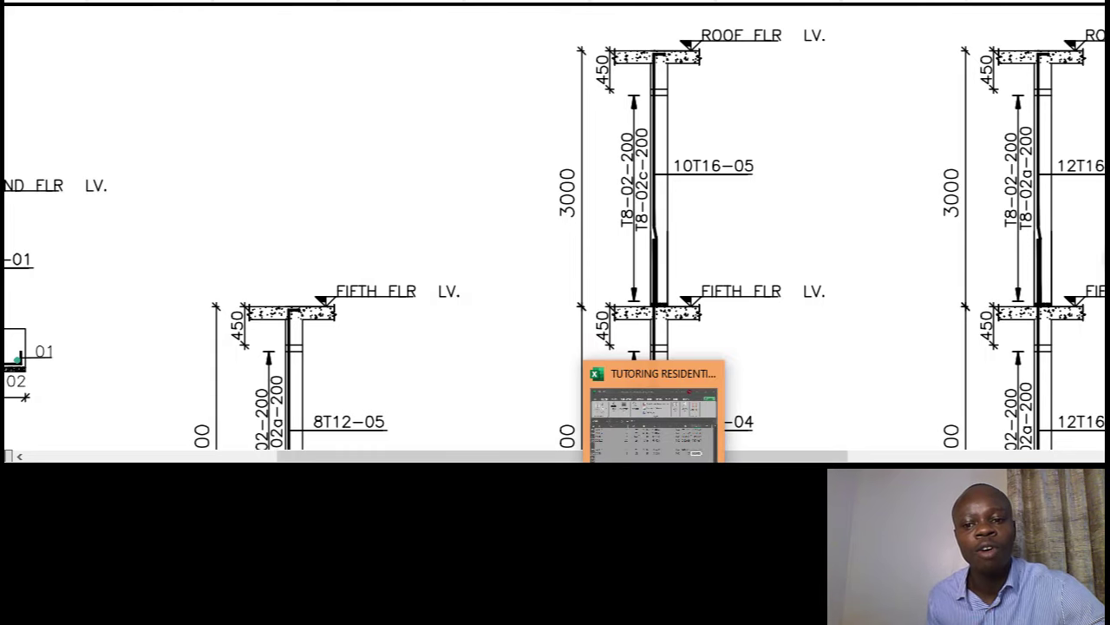
# Return to the take-off workbook and set the storey multiplier formula of the C2 T8 row in V120 to =U120*6.
pyautogui.click(659, 408)
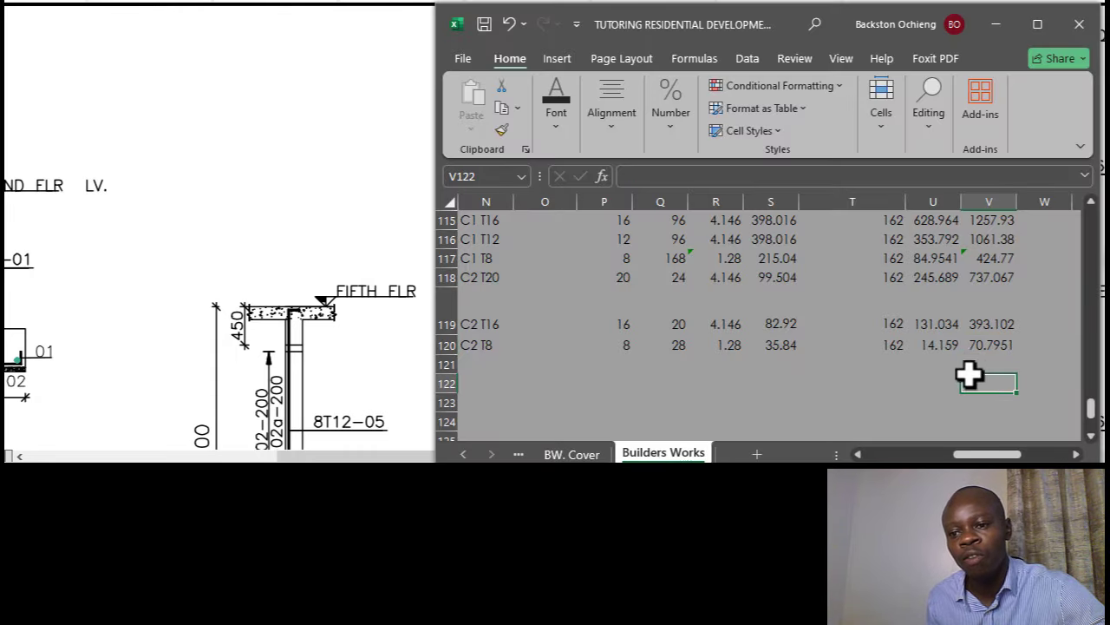
pyautogui.click(692, 178)
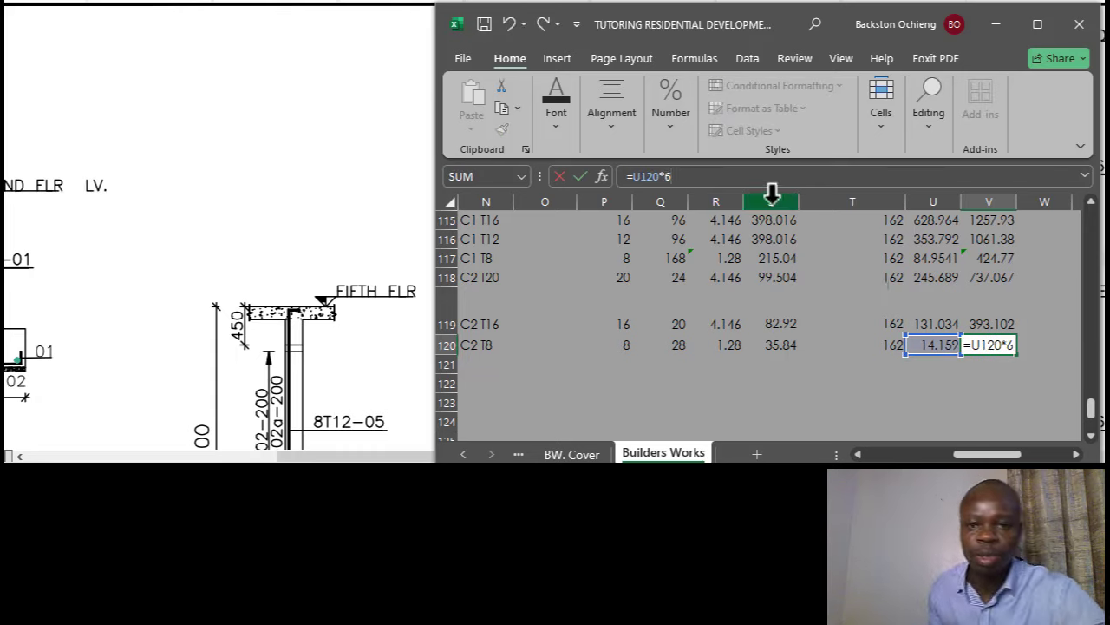
pyautogui.click(791, 308)
pyautogui.click(983, 346)
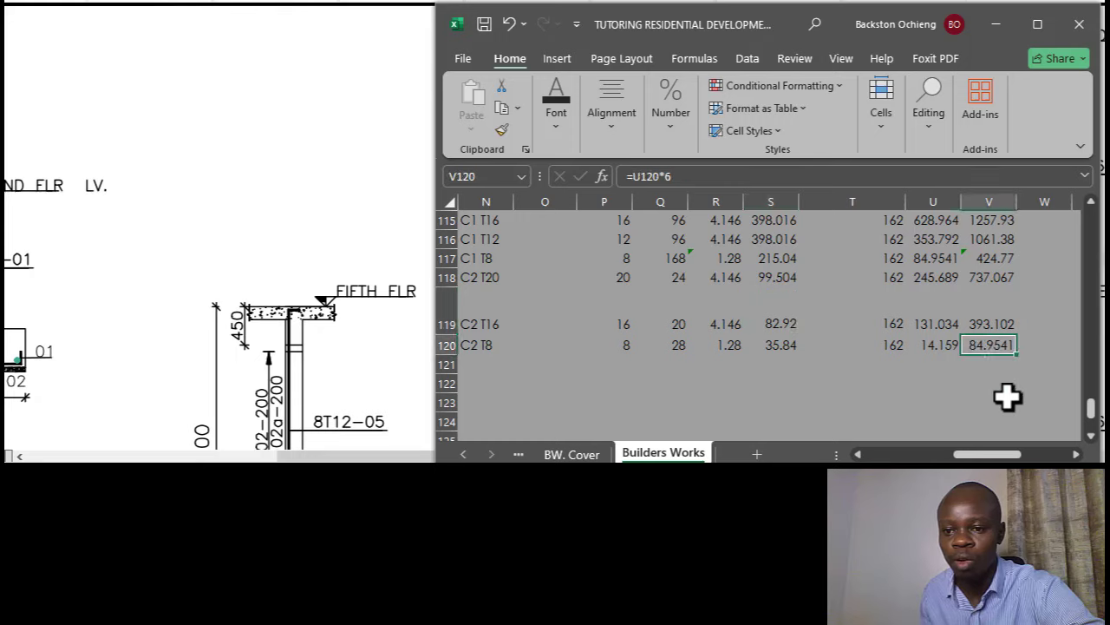
# Check the labels of the C2 T20 and C2 T16 rows in N118 and N119.
pyautogui.moveTo(987, 454)
pyautogui.mouseDown()
pyautogui.moveTo(965, 458)
pyautogui.moveTo(977, 458)
pyautogui.mouseUp()
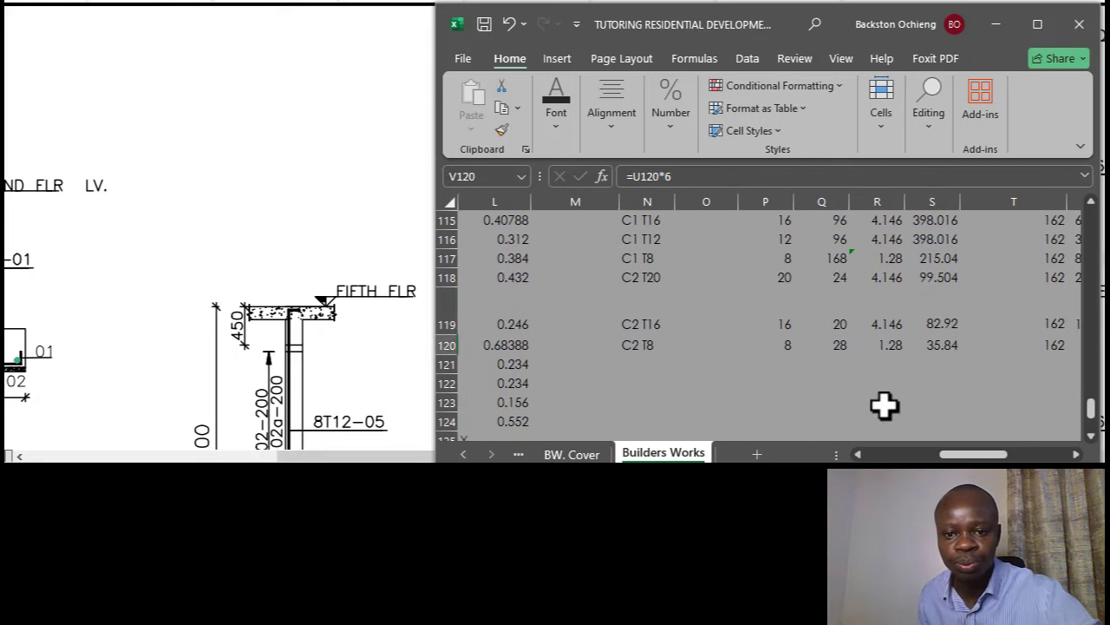
pyautogui.click(643, 278)
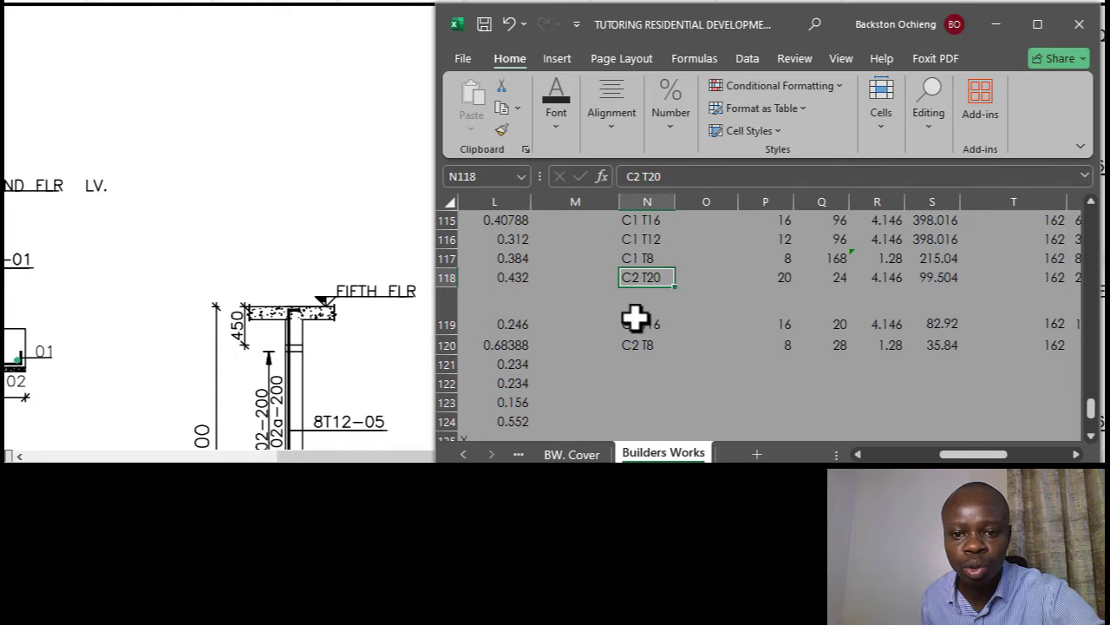
pyautogui.click(647, 305)
pyautogui.click(652, 279)
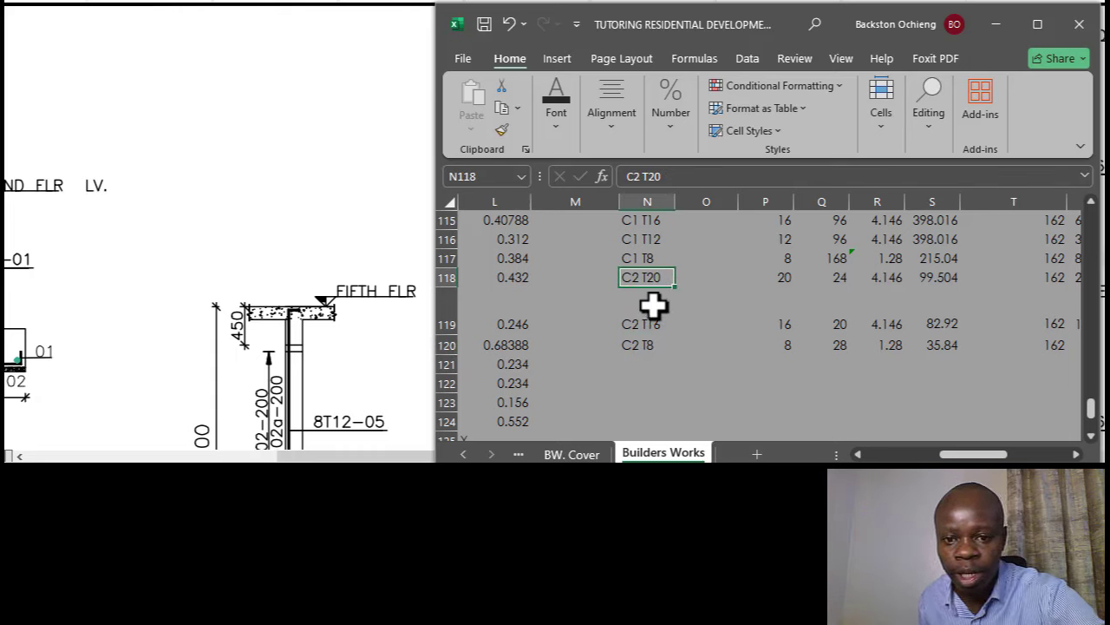
pyautogui.click(652, 310)
# Switch to the structural drawing and locate the column C3 elevation, down to its base.
pyautogui.click(336, 333)
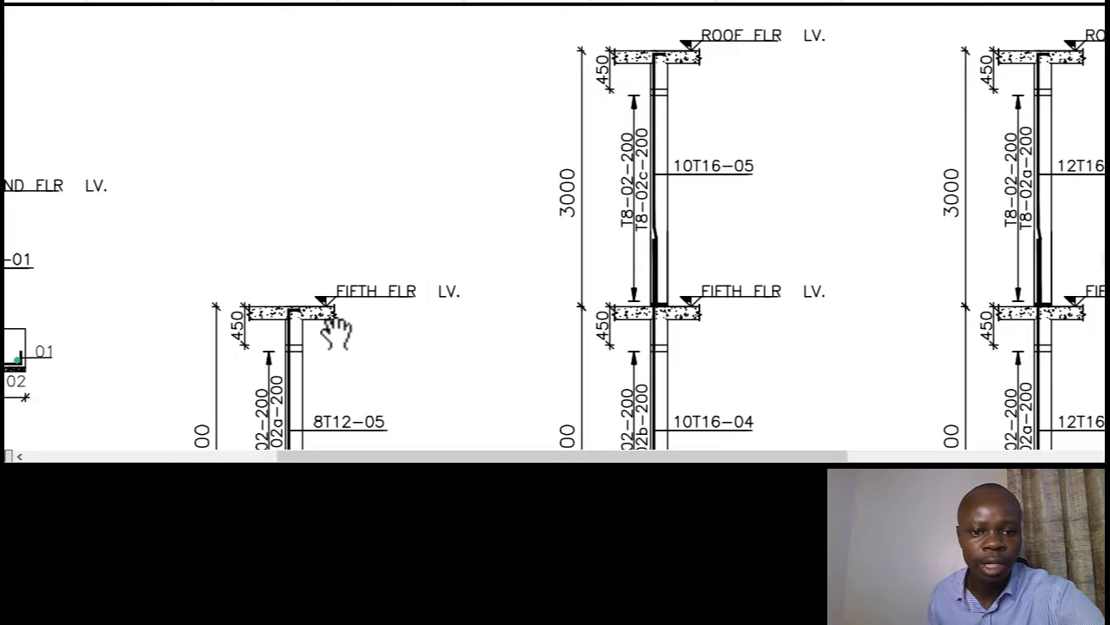
pyautogui.scroll(-3, 669, 446)
pyautogui.scroll(-5, 761, 367)
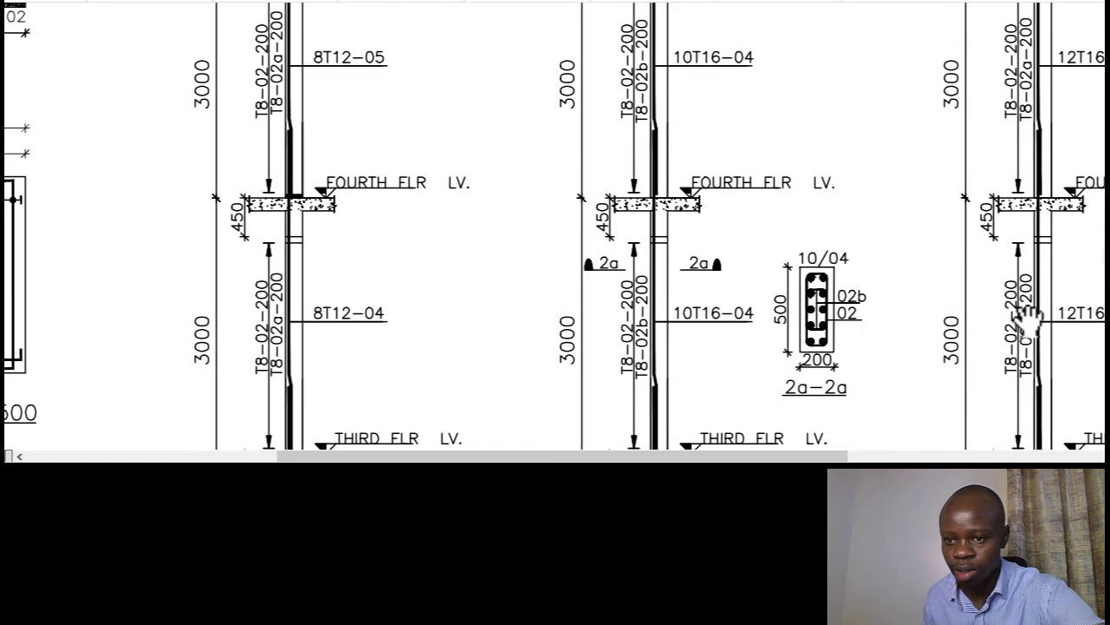
pyautogui.scroll(-10, 1022, 326)
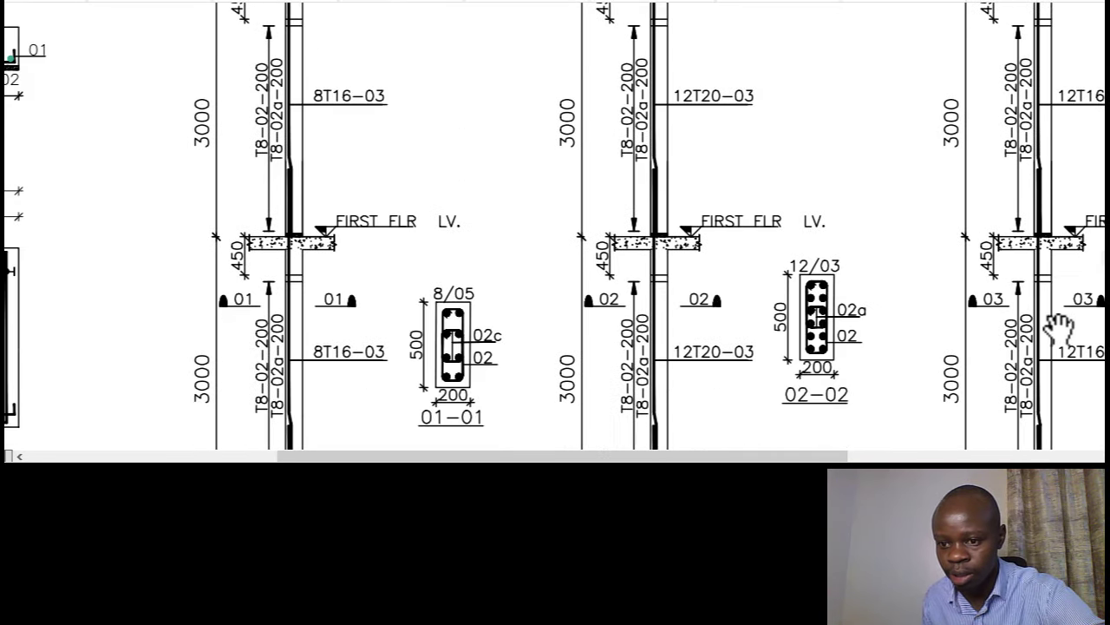
pyautogui.scroll(-2, 1060, 325)
pyautogui.scroll(2, 1060, 319)
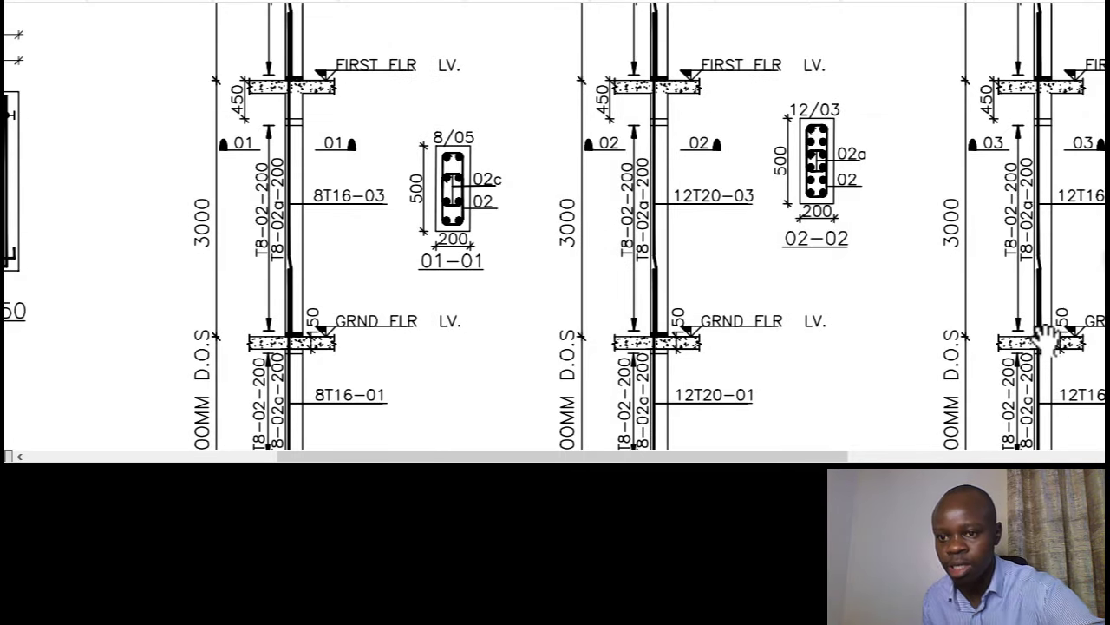
pyautogui.scroll(-3, 838, 372)
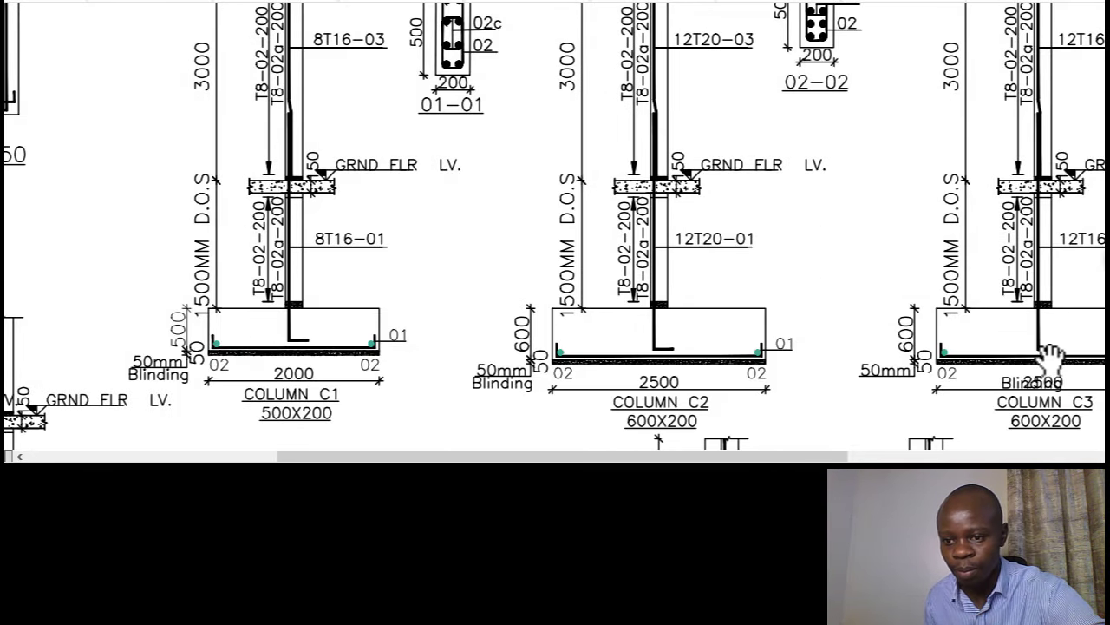
pyautogui.moveTo(659, 456); pyautogui.dragTo(752, 456)
# Examine the ground-storey main bars of column C3 and its cross-section 03-03.
pyautogui.scroll(1, 872, 230)
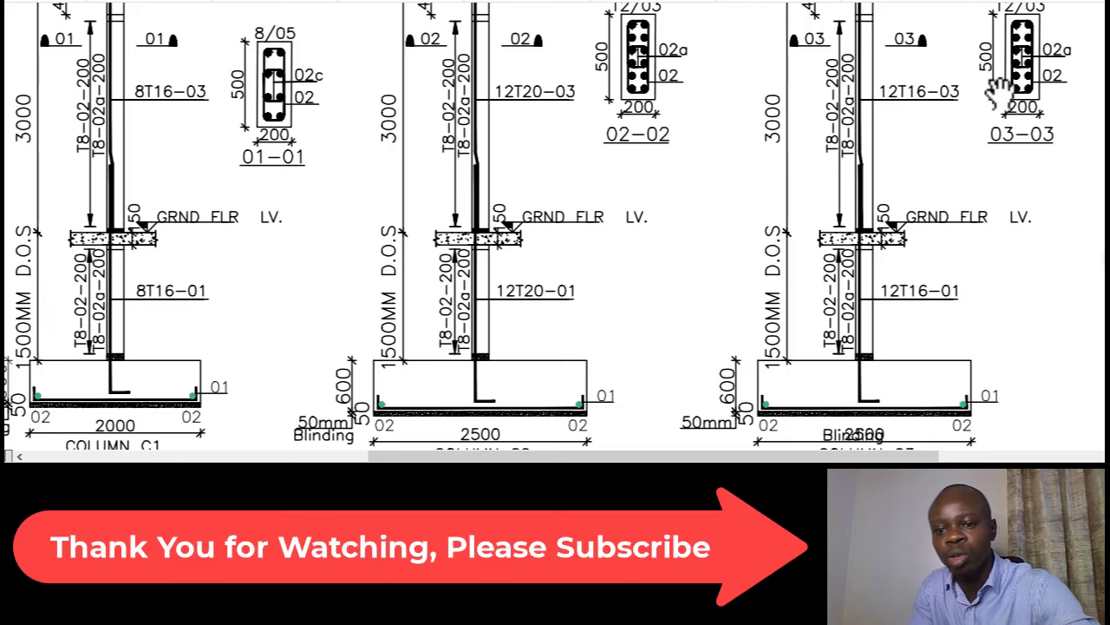
pyautogui.scroll(1, 790, 242)
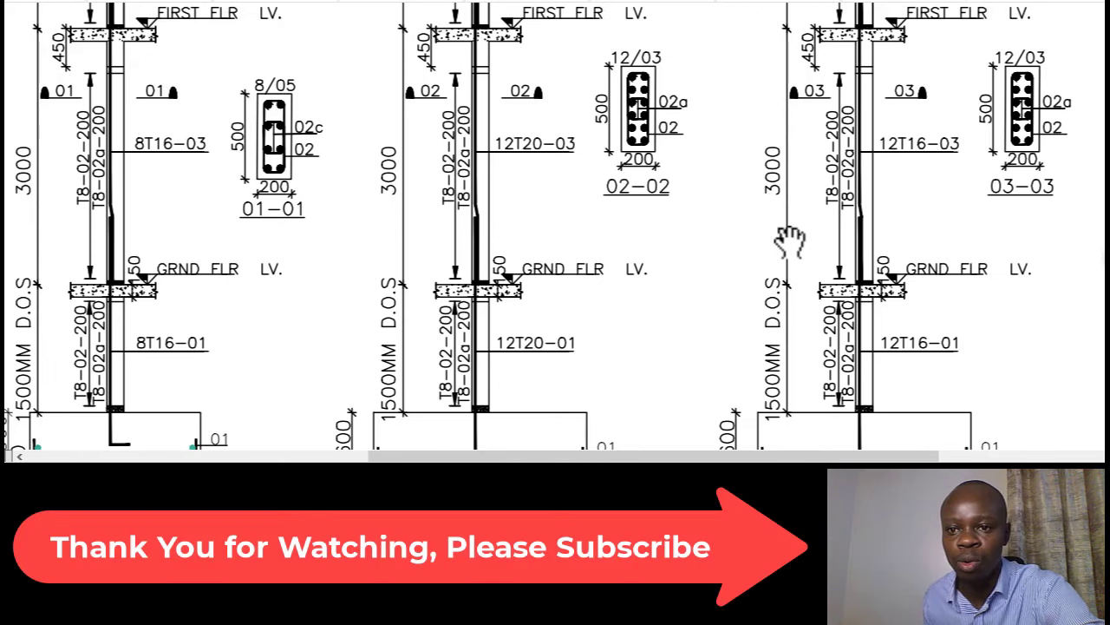
pyautogui.scroll(-1, 872, 377)
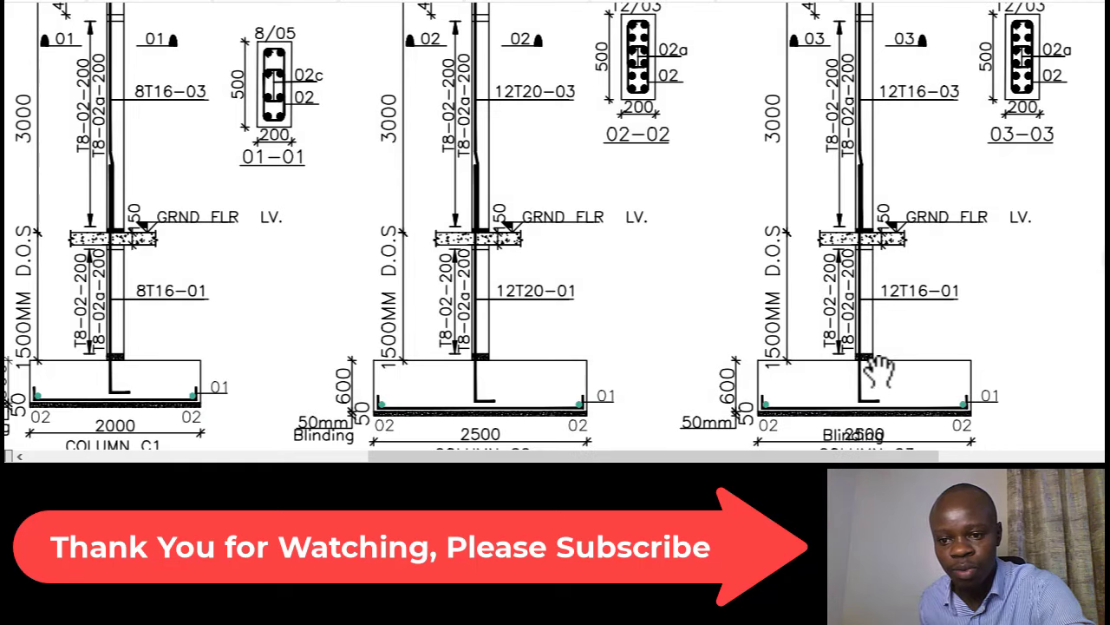
pyautogui.scroll(2, 873, 364)
pyautogui.scroll(1, 917, 208)
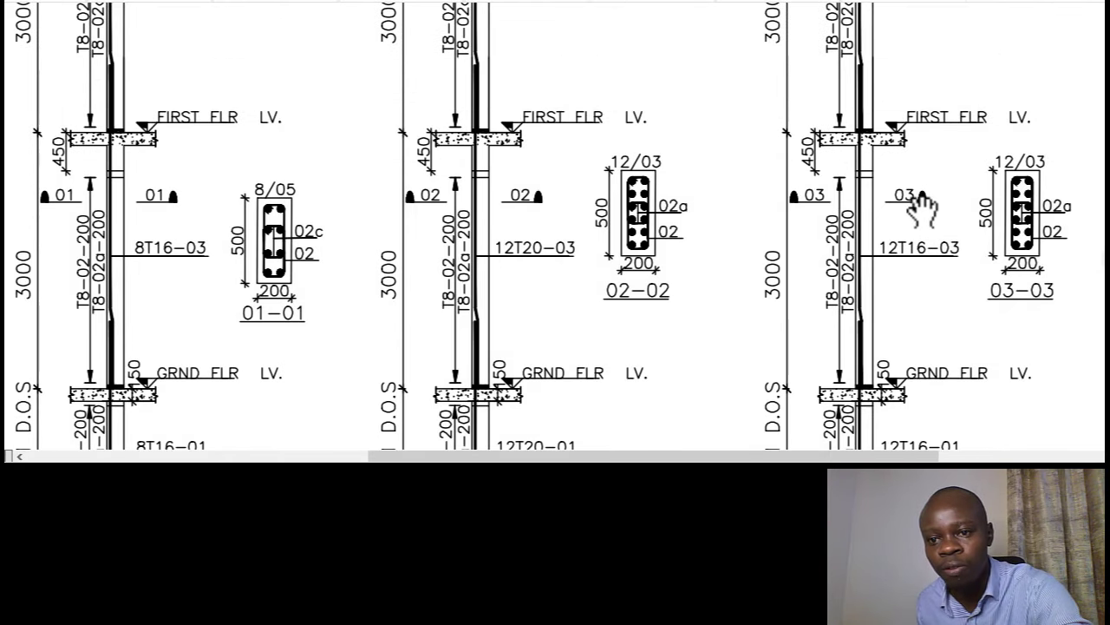
# Examine the main bar and link callouts of column C3 on each storey from first floor to roof.
pyautogui.scroll(3, 927, 269)
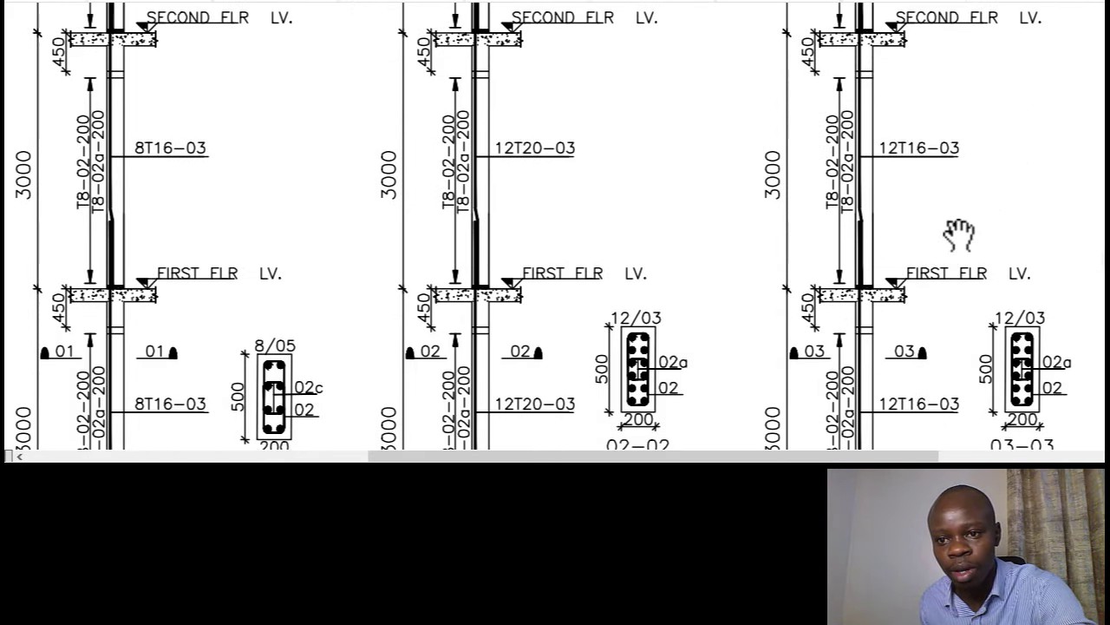
pyautogui.scroll(5, 949, 275)
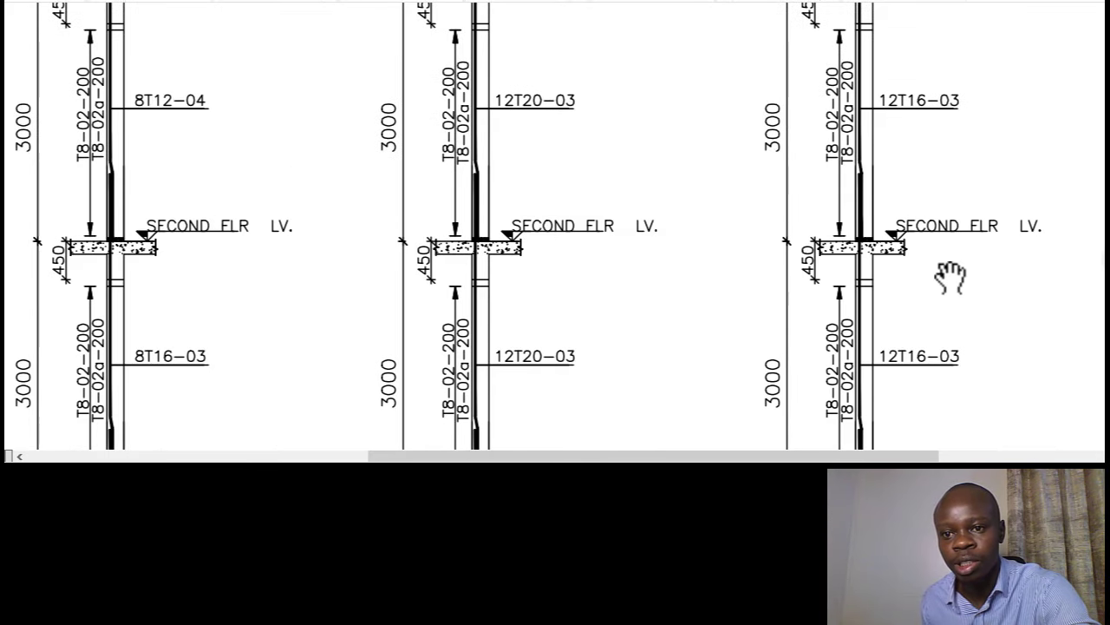
pyautogui.scroll(5, 939, 291)
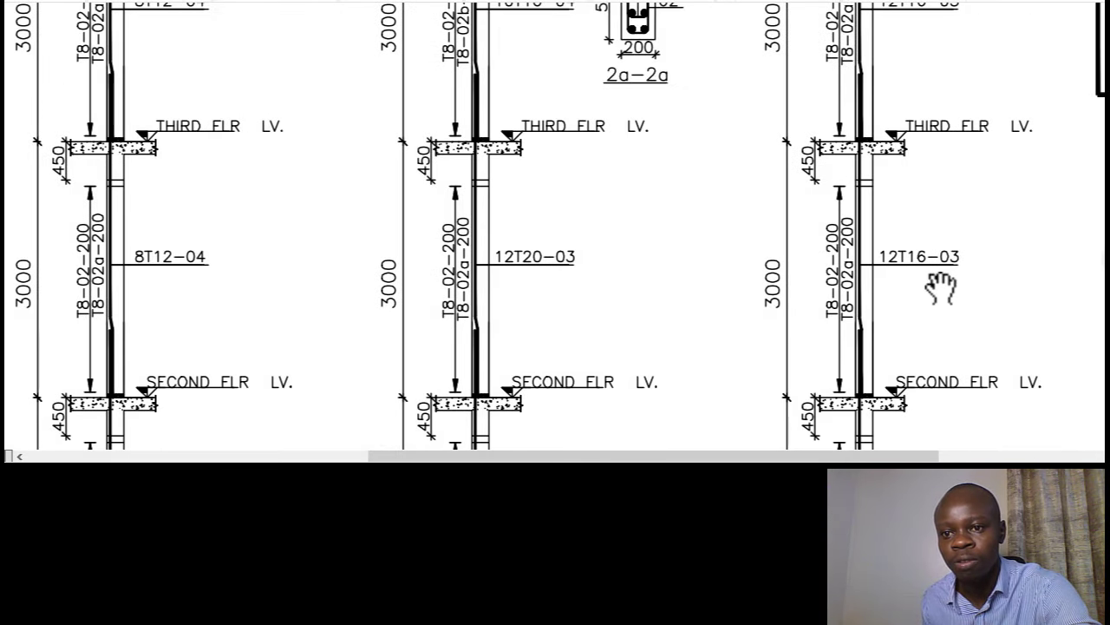
pyautogui.scroll(4, 943, 290)
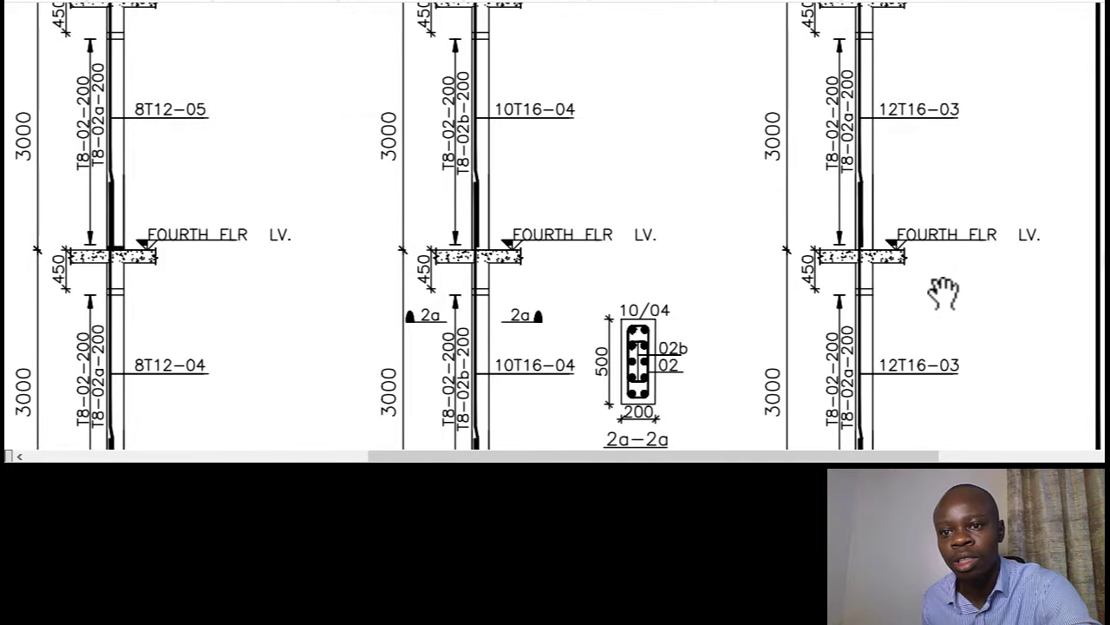
pyautogui.scroll(4, 941, 262)
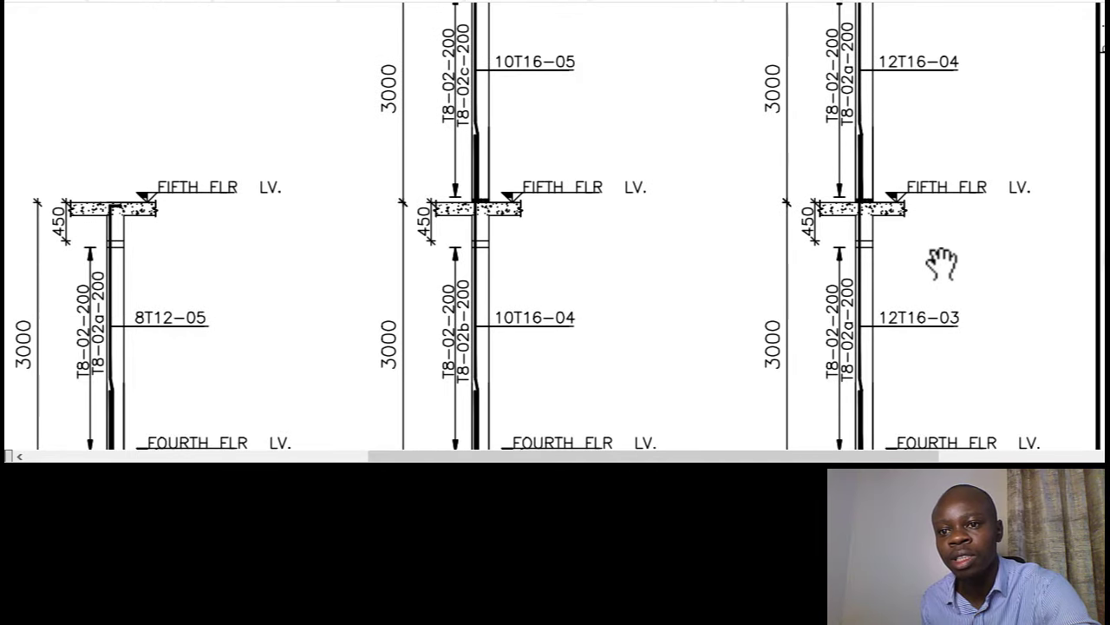
pyautogui.scroll(1, 941, 262)
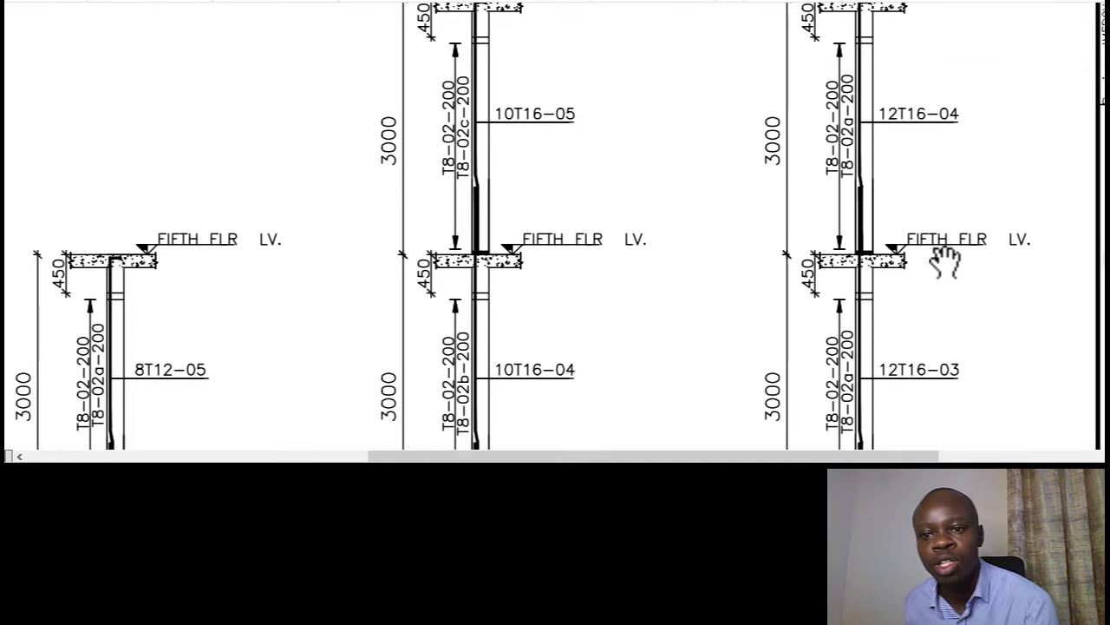
pyautogui.scroll(-6, 946, 261)
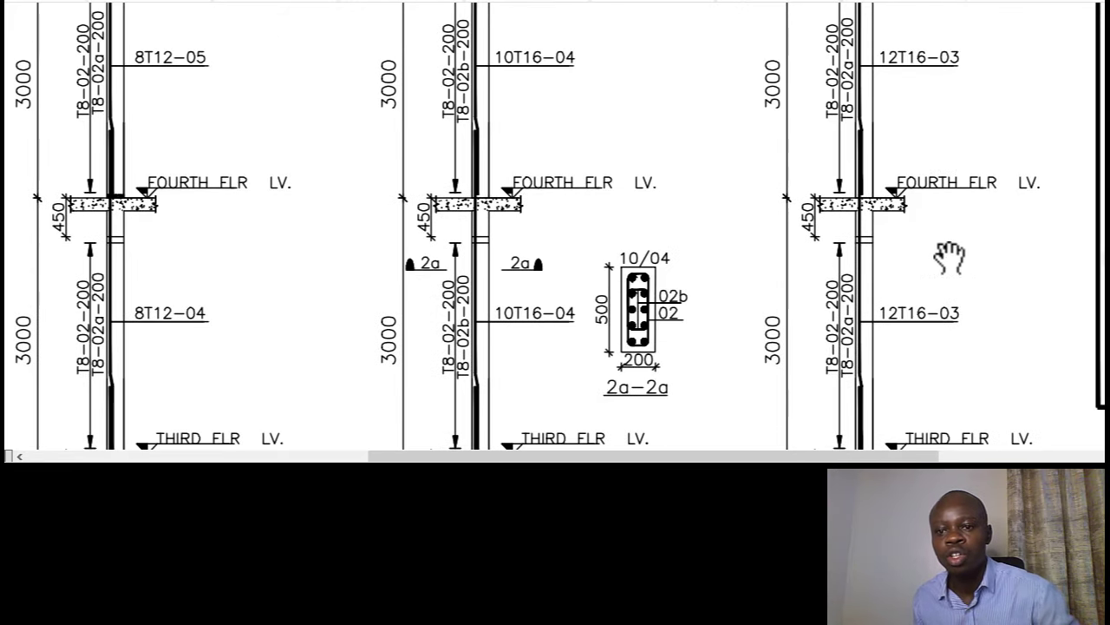
pyautogui.scroll(8, 919, 234)
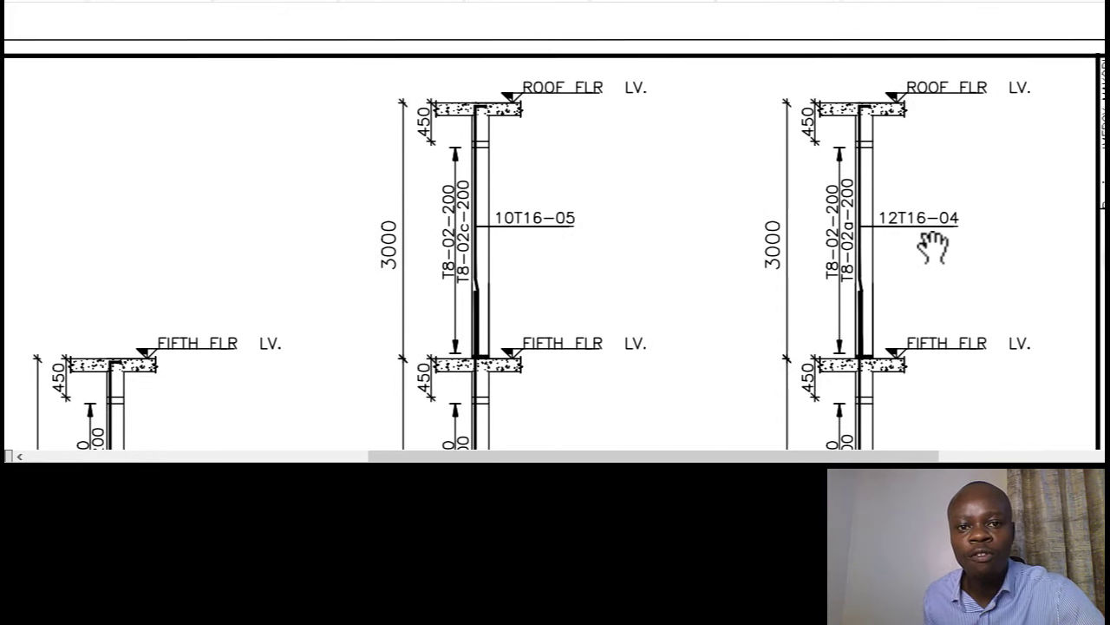
pyautogui.scroll(-10, 919, 248)
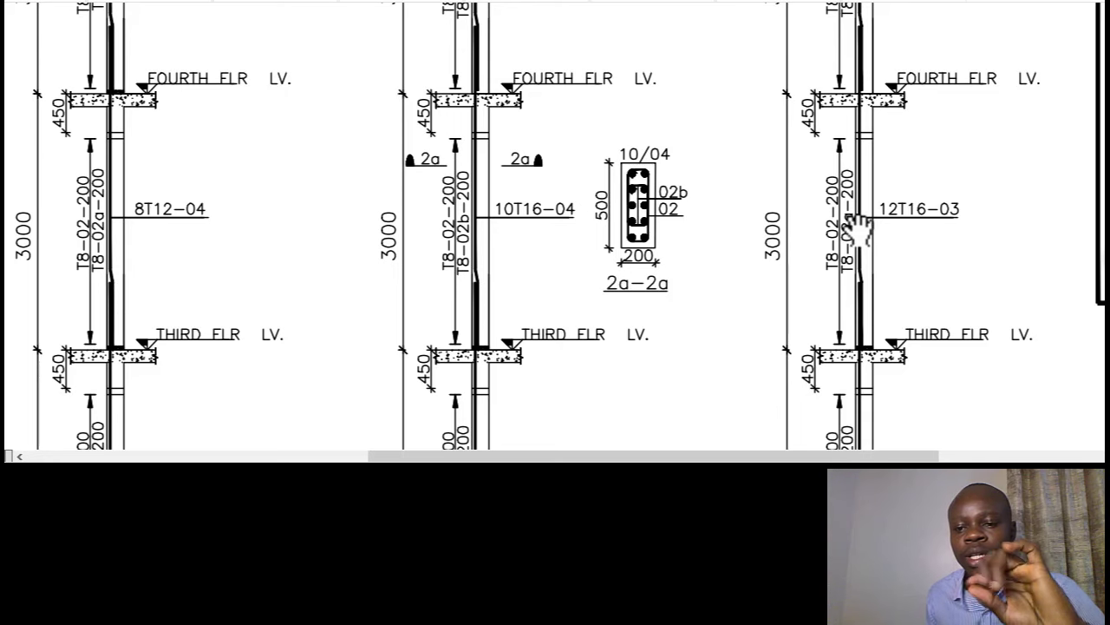
# Copy the C2 T16 row, cells N119 to V119 of the take-off table, into the empty row starting at N121.
pyautogui.hotkey('alt', 'Tab')
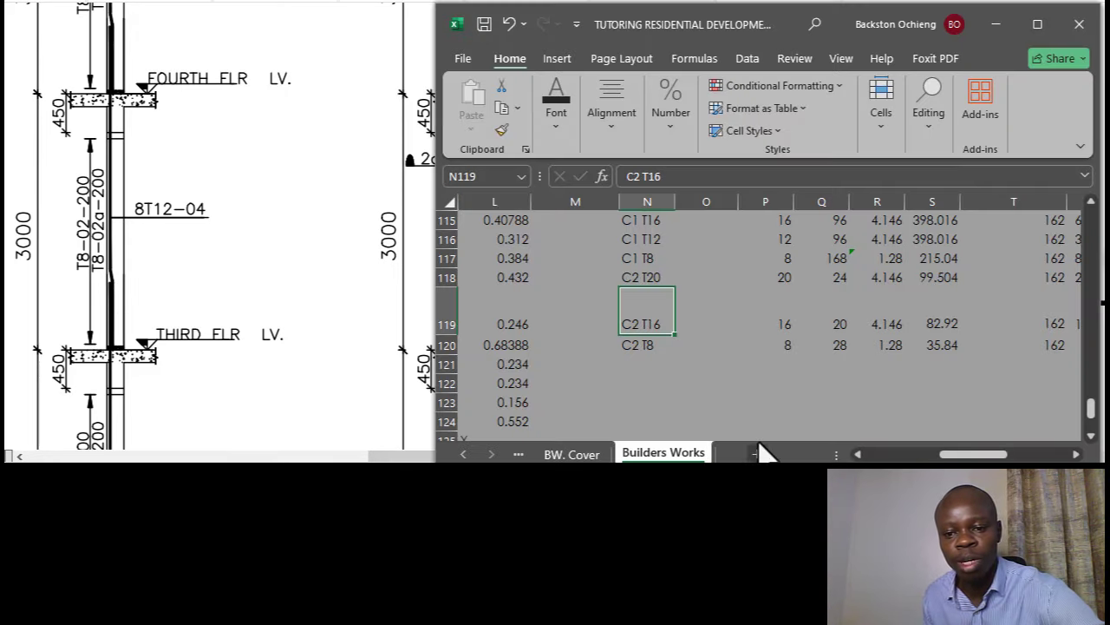
pyautogui.click(859, 400)
pyautogui.moveTo(630, 324); pyautogui.dragTo(940, 328)
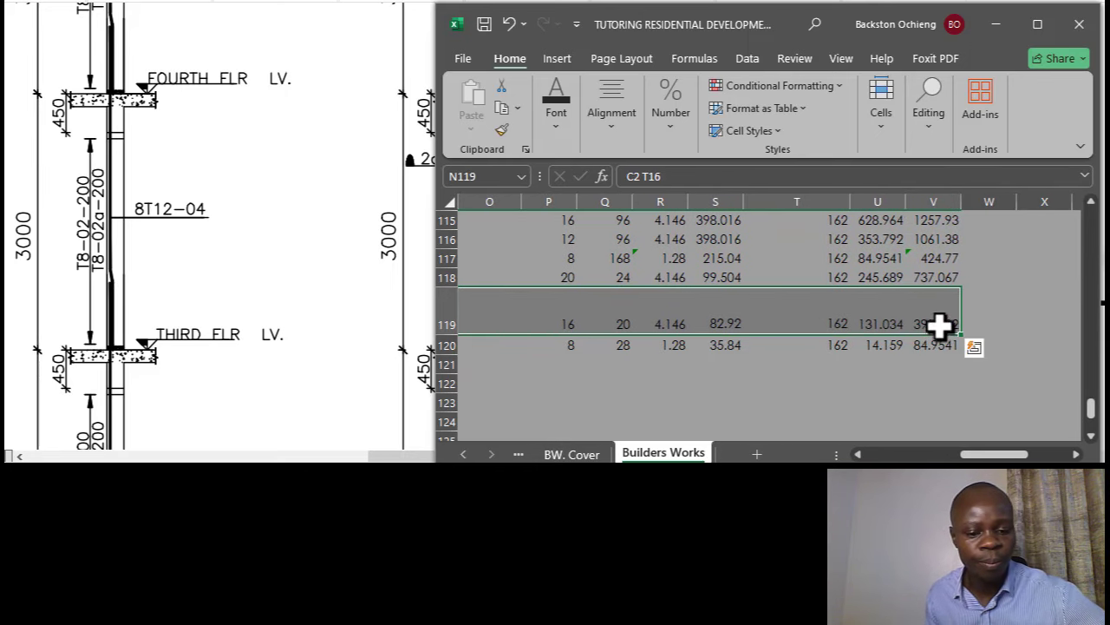
pyautogui.hotkey('ctrl', 'c')
pyautogui.moveTo(994, 454); pyautogui.dragTo(961, 453)
pyautogui.click(820, 365)
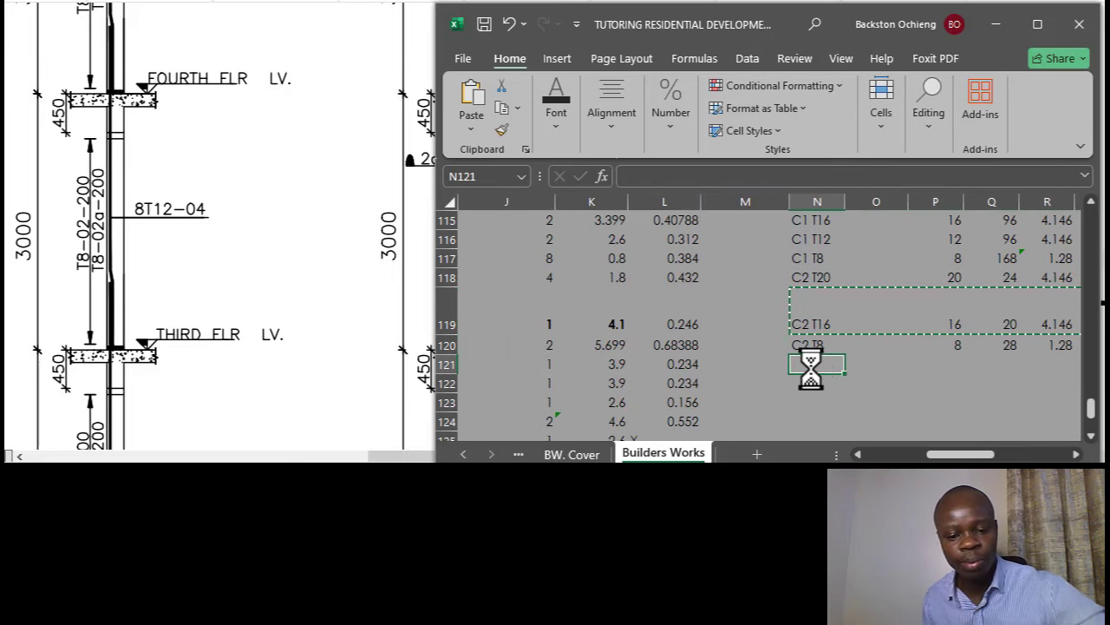
pyautogui.hotkey('ctrl', 'v')
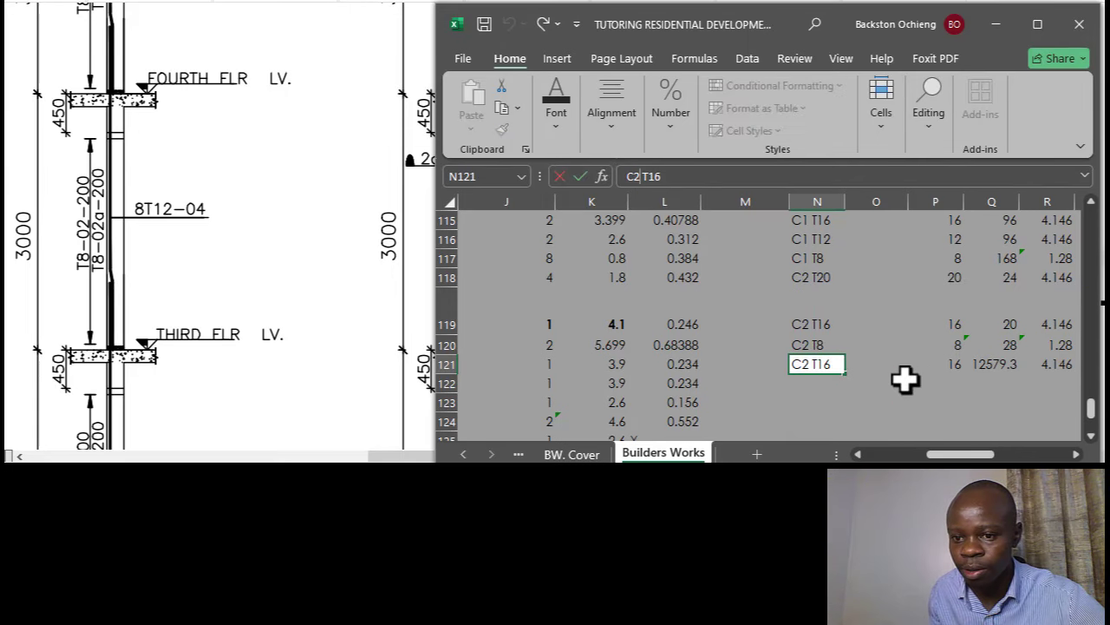
# Relabel the copied row in N121 as C3 T16.
pyautogui.click(639, 176)
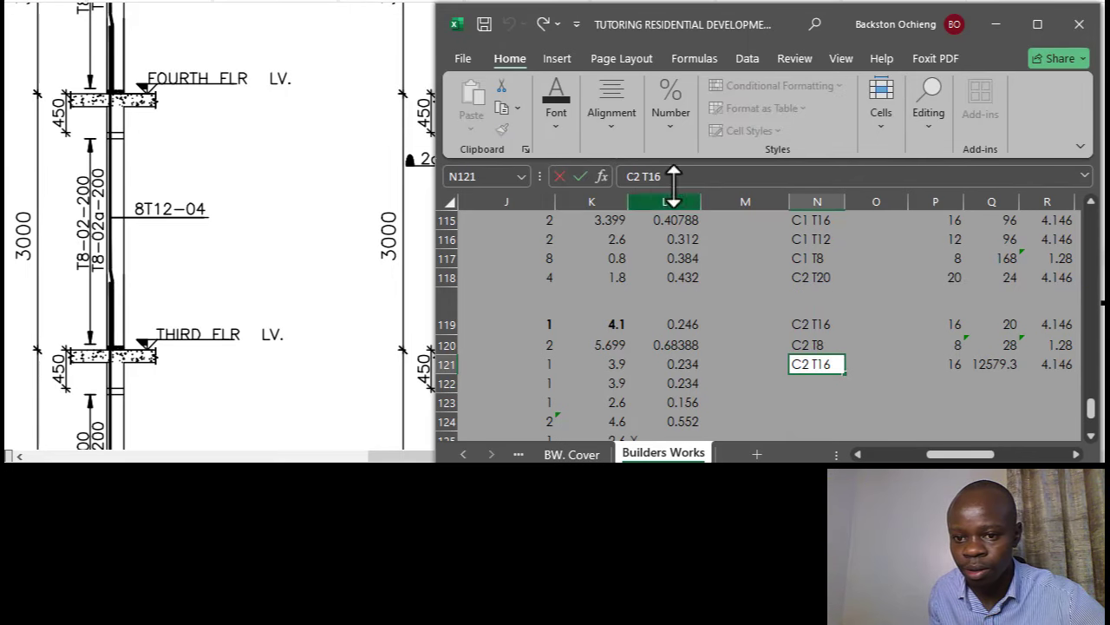
pyautogui.click(935, 363)
pyautogui.click(816, 364)
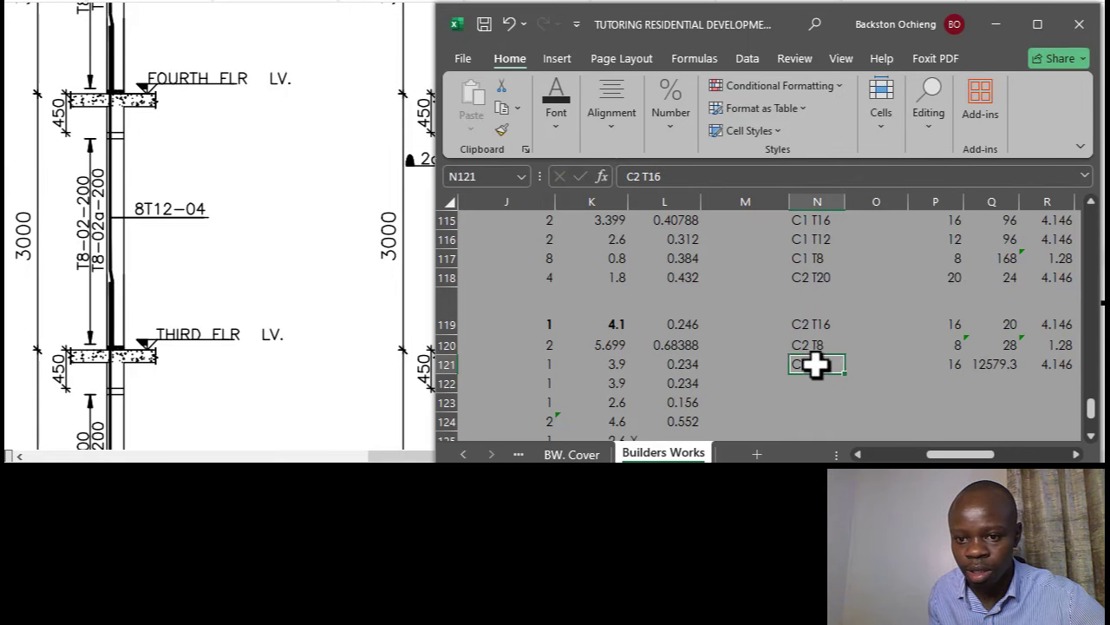
pyautogui.click(657, 178)
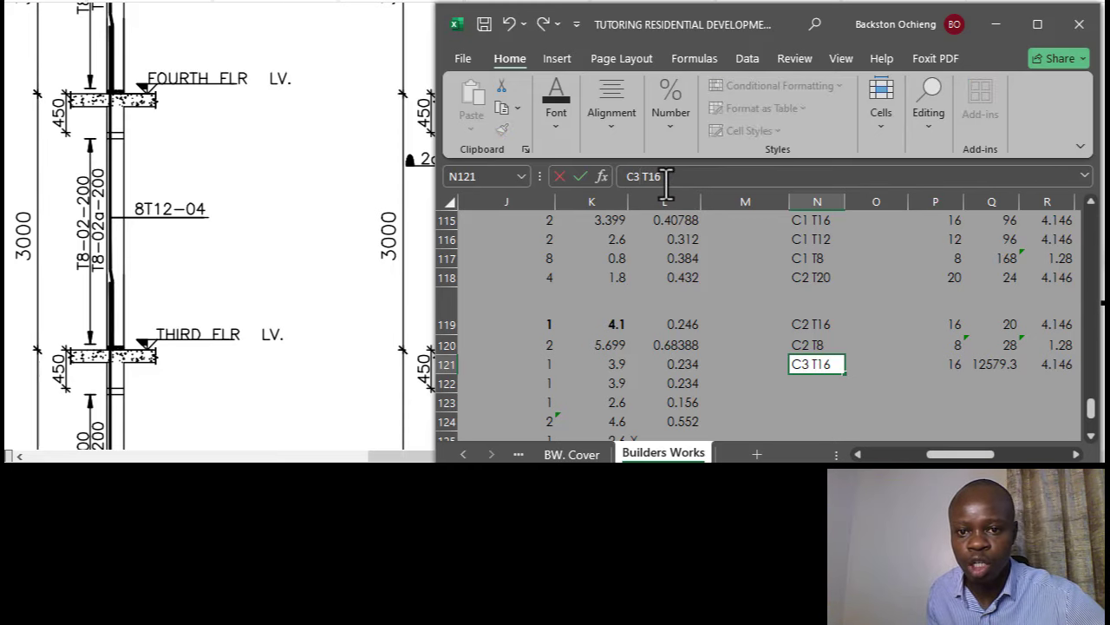
# Check the C3 bars on the elevation, then the bar length and total length formulas in R121 and S121.
pyautogui.click(358, 254)
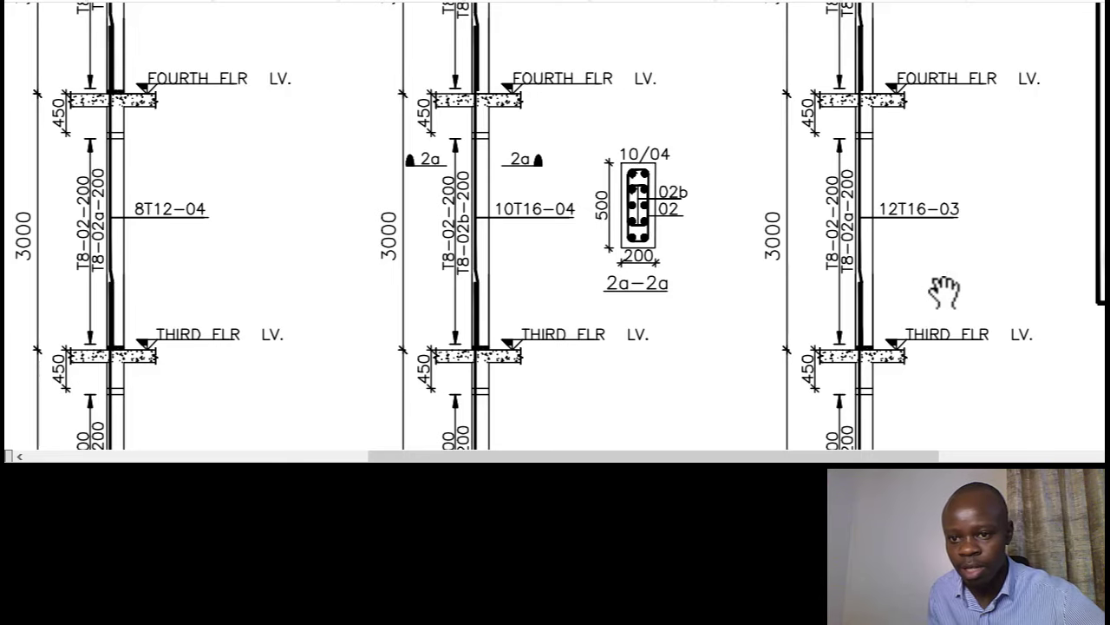
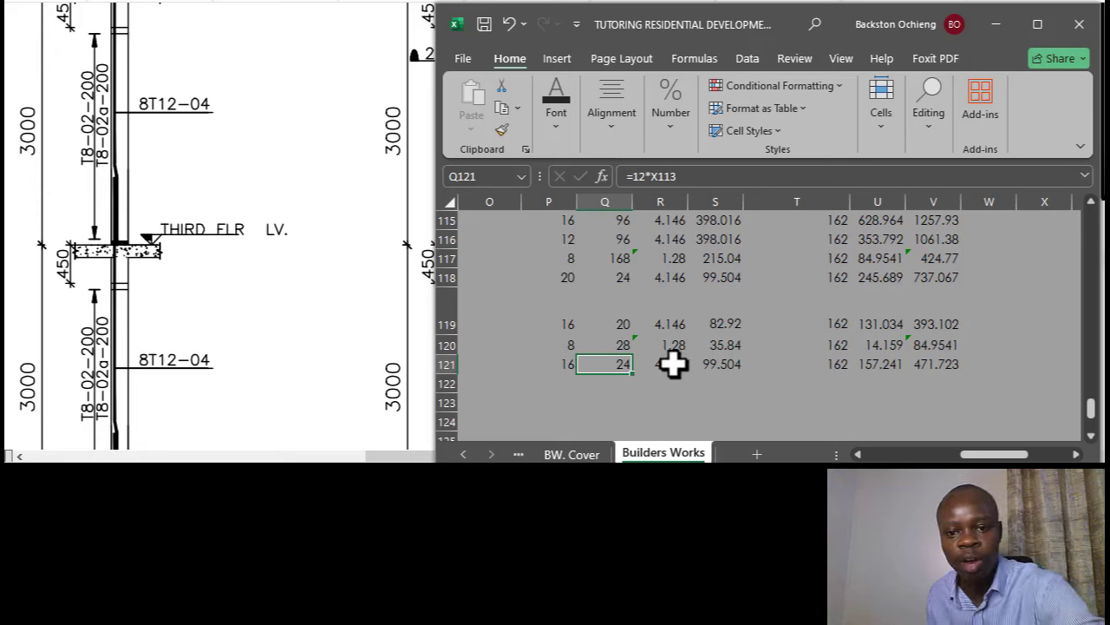
pyautogui.click(670, 366)
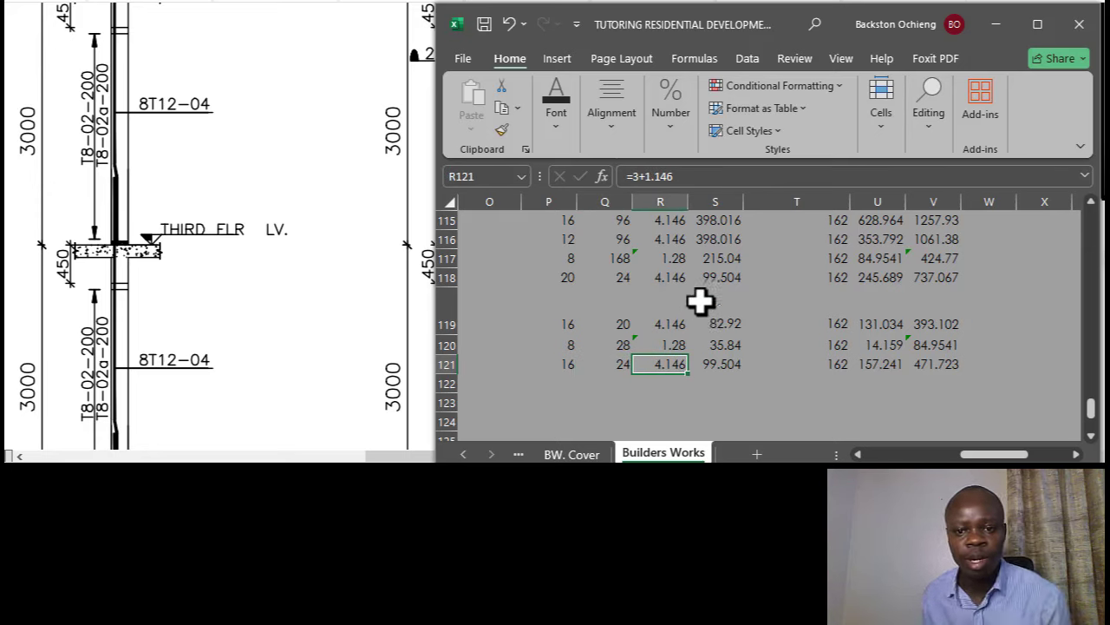
pyautogui.click(723, 365)
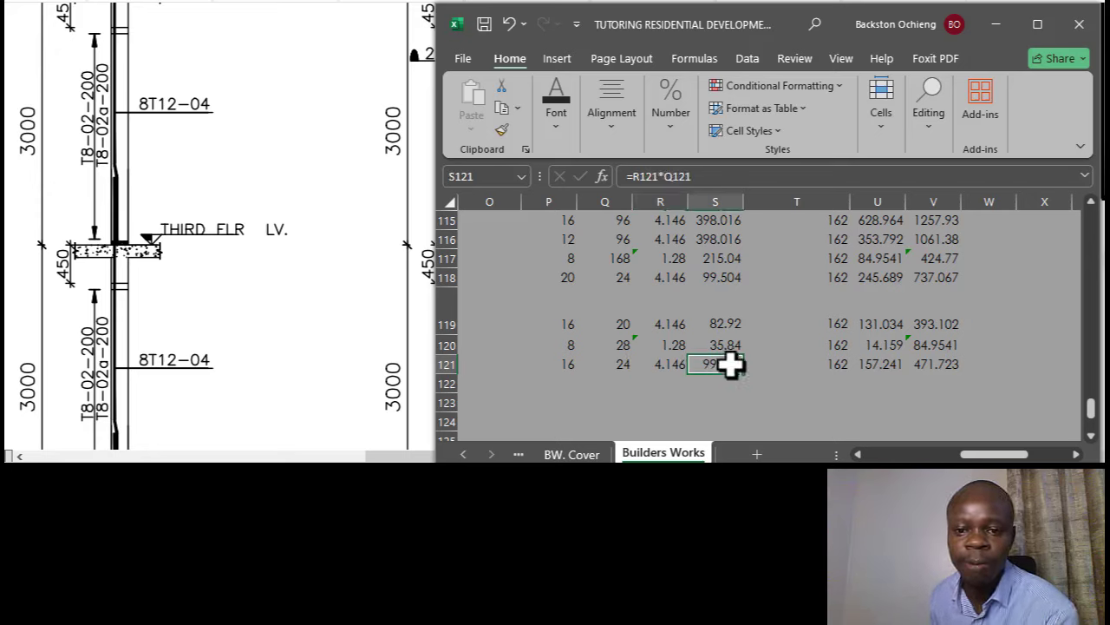
# Check the total length, weight and total weight formulas of the C3 T16 row in S121, U121 and V121.
pyautogui.click(687, 177)
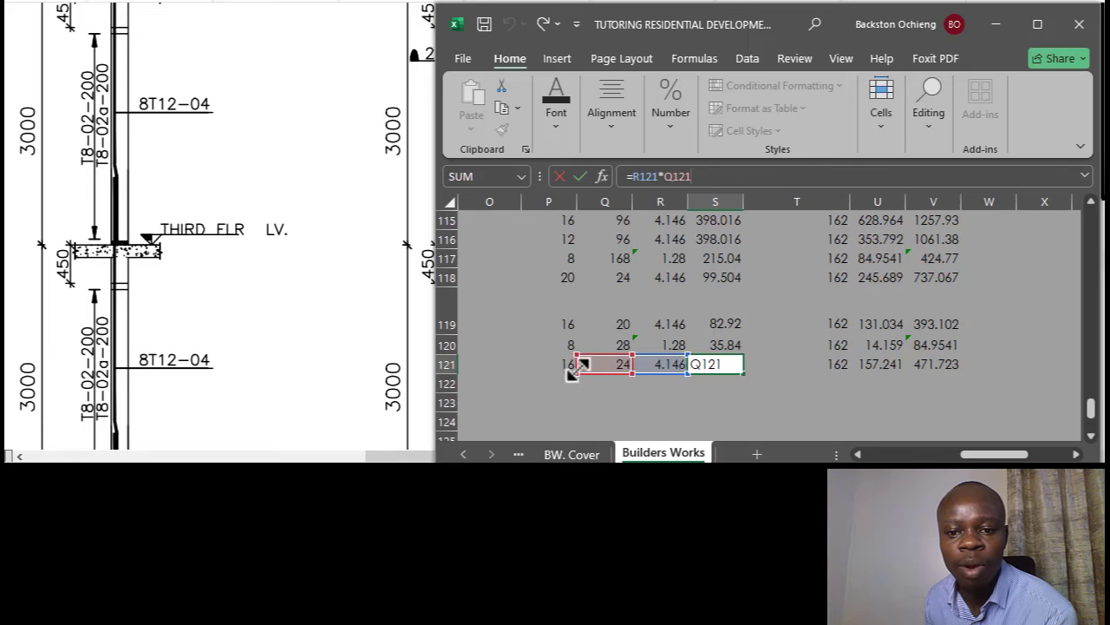
pyautogui.click(830, 372)
pyautogui.click(885, 367)
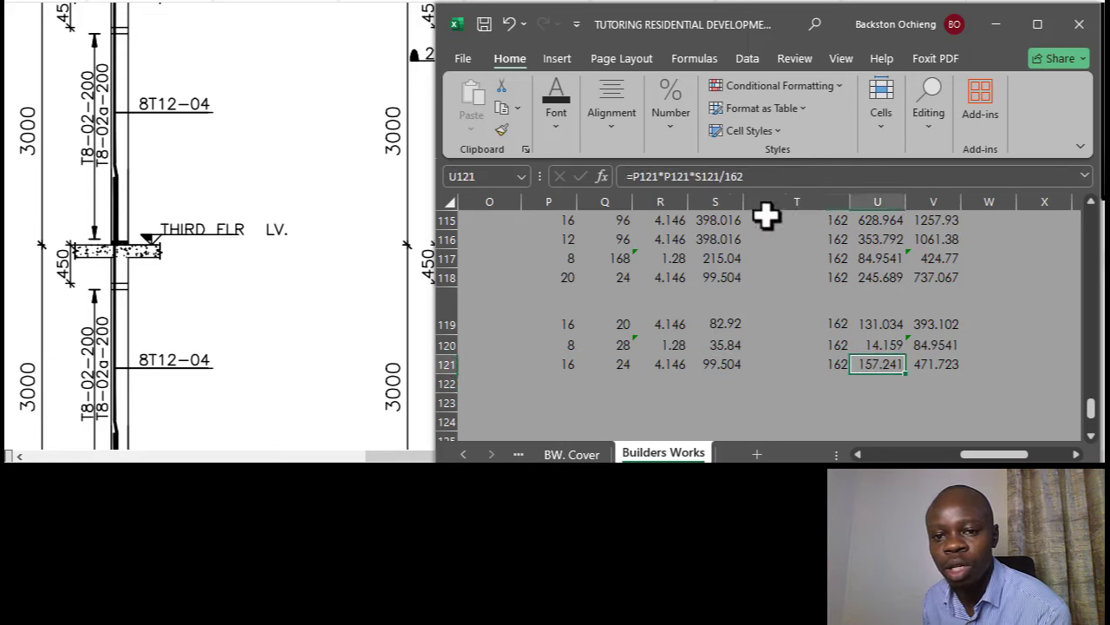
pyautogui.click(765, 176)
pyautogui.click(798, 337)
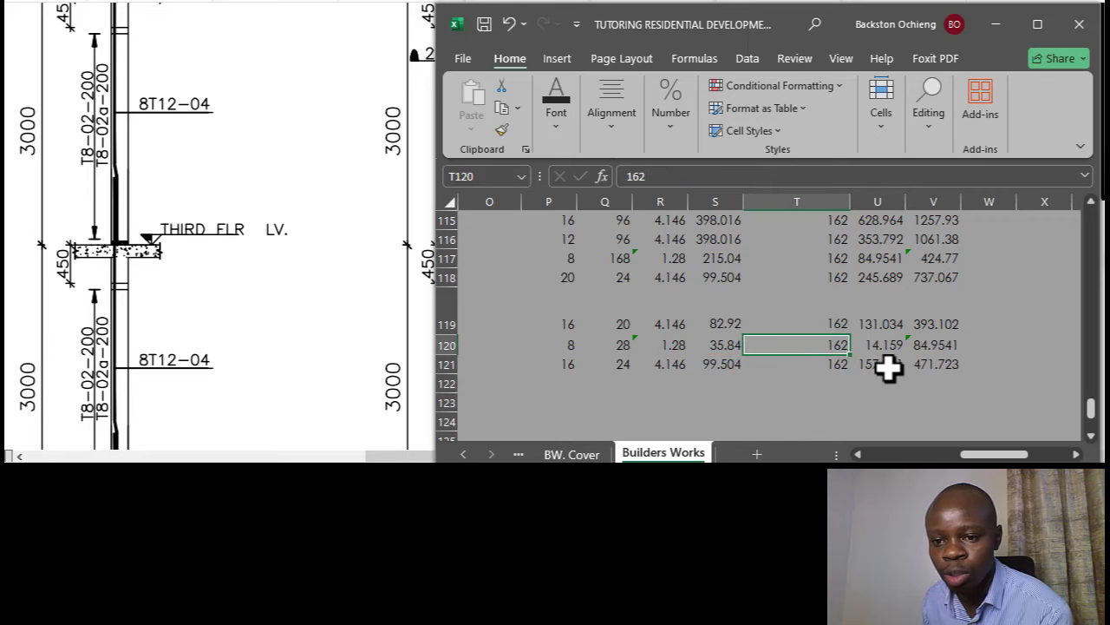
pyautogui.click(885, 364)
pyautogui.click(934, 364)
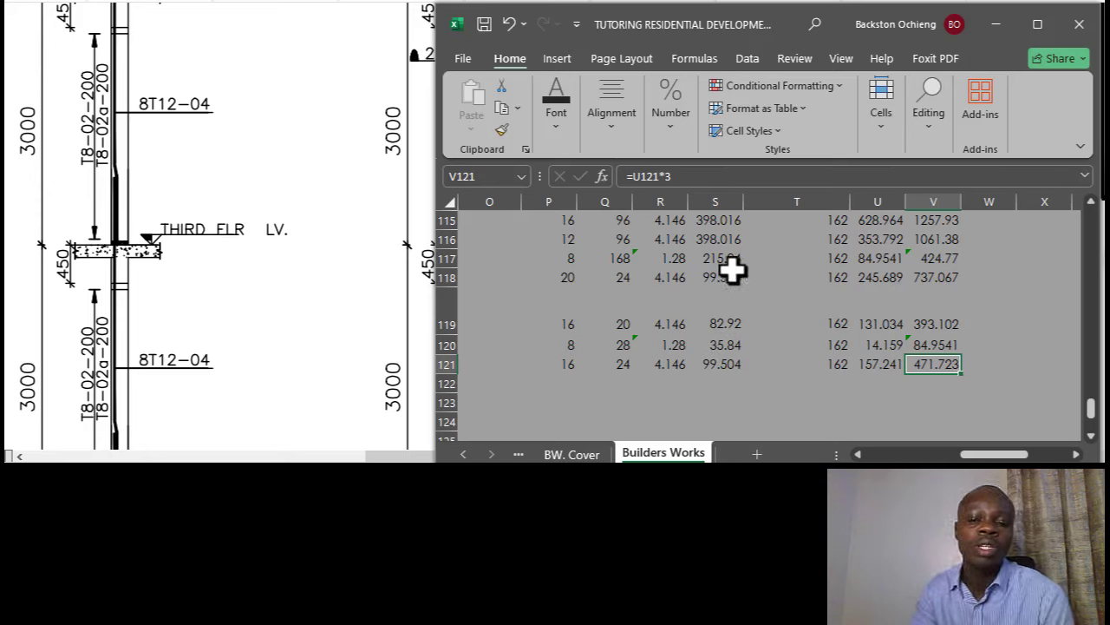
pyautogui.click(889, 309)
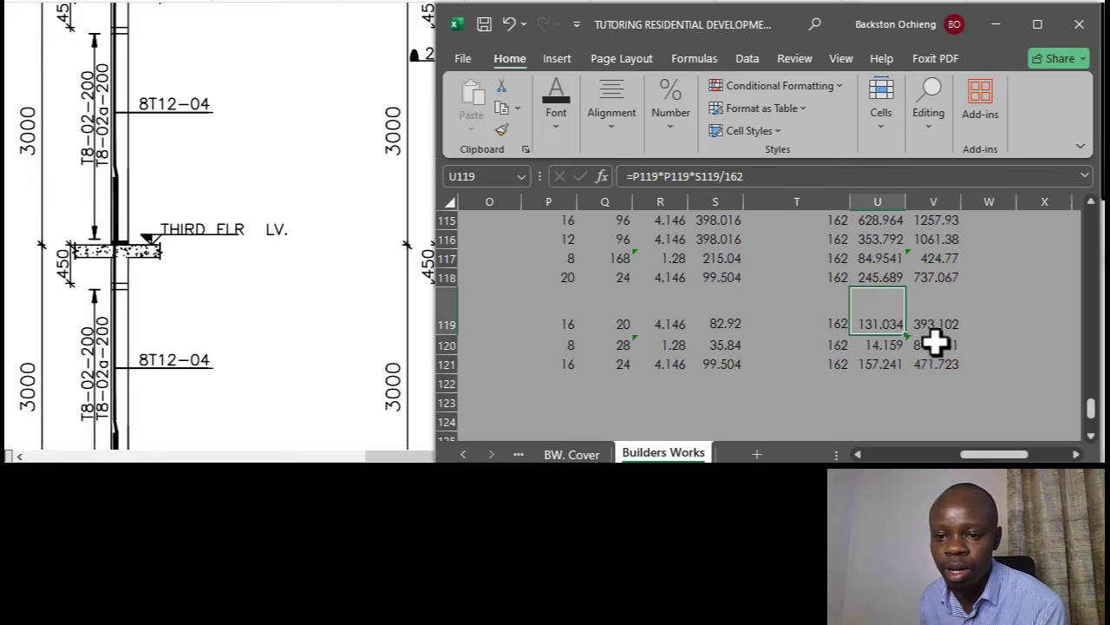
# Change the total weight formula of the C3 T16 row in V121 to =U121*6.
pyautogui.click(964, 363)
pyautogui.click(928, 364)
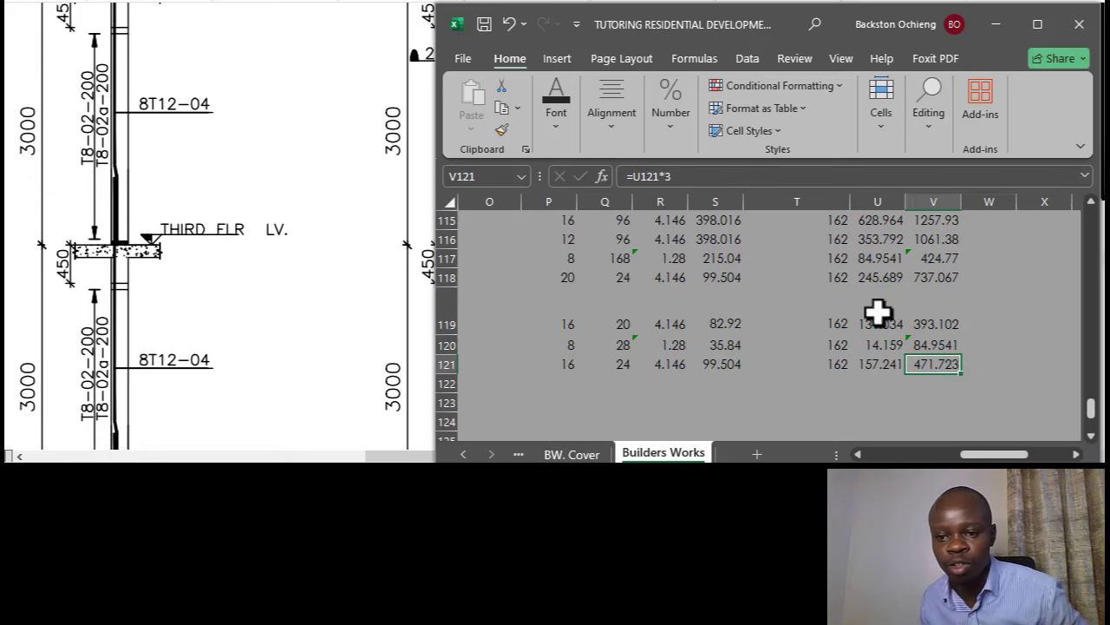
pyautogui.click(711, 177)
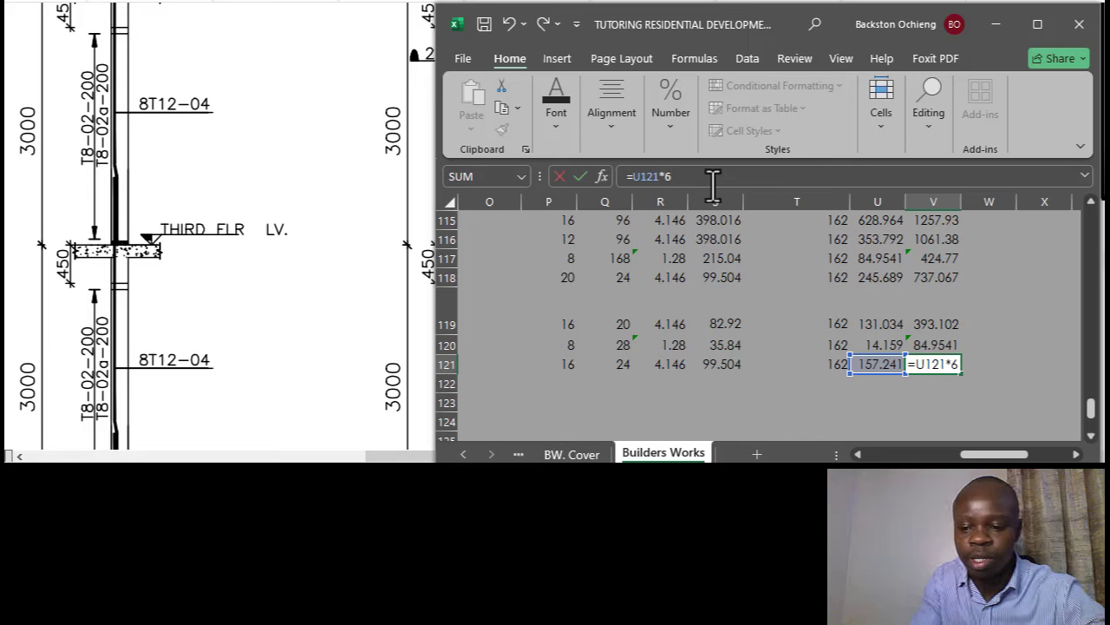
pyautogui.press('Return')
pyautogui.click(924, 363)
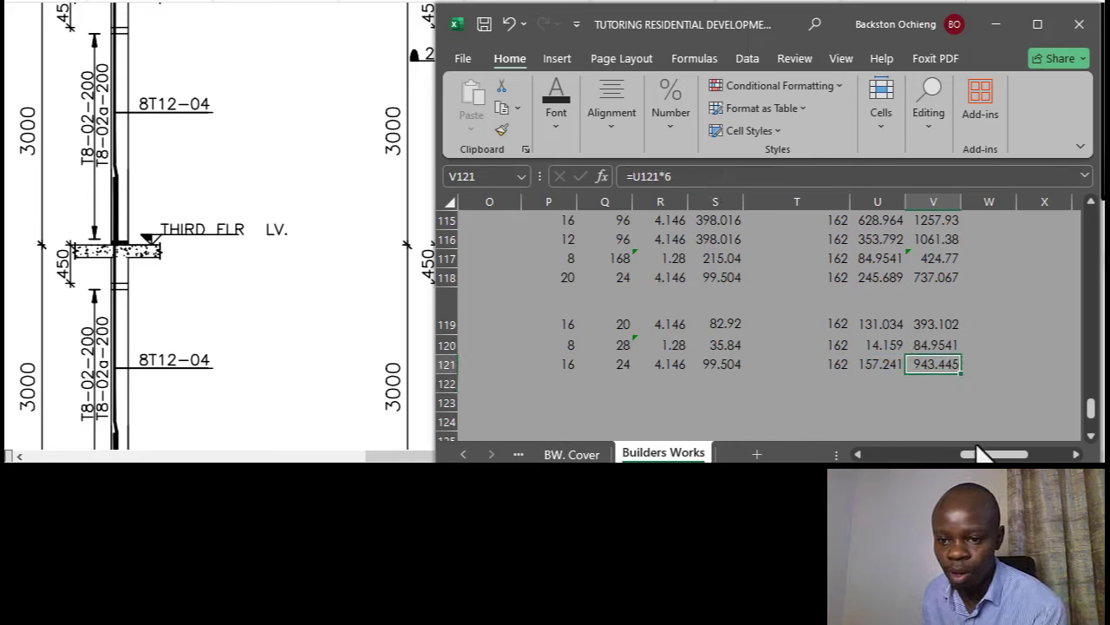
# Copy the C2 T8 row, cells N120 to V120 of the take-off table, into the empty row starting at N122.
pyautogui.moveTo(980, 453); pyautogui.dragTo(960, 454)
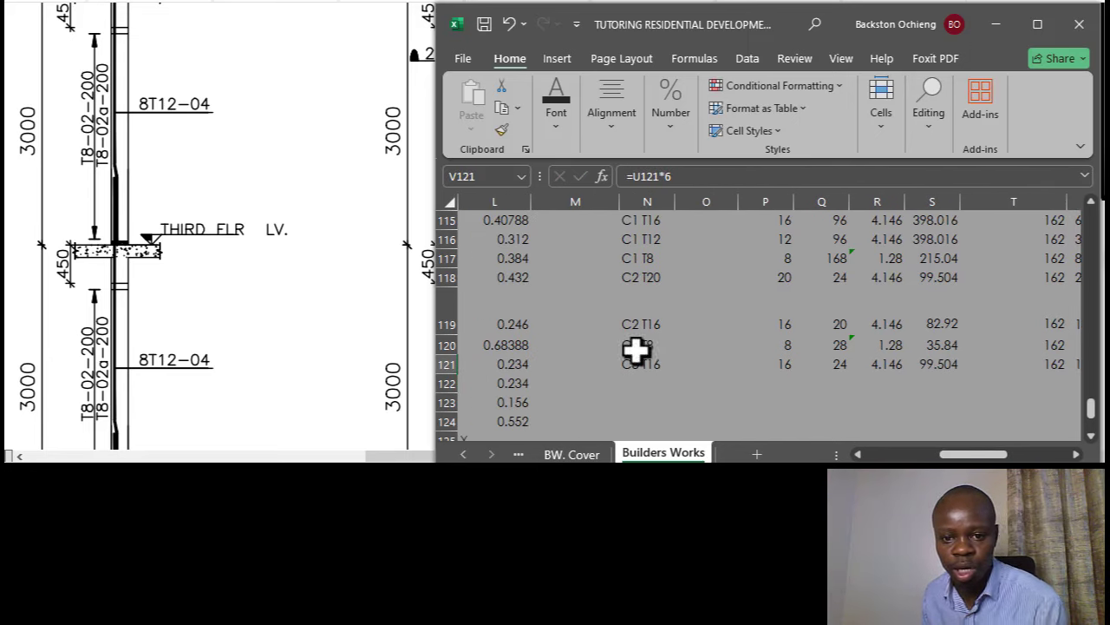
pyautogui.moveTo(635, 349); pyautogui.dragTo(887, 350)
pyautogui.hotkey('ctrl', 'c')
pyautogui.moveTo(991, 453); pyautogui.dragTo(937, 454)
pyautogui.click(712, 381)
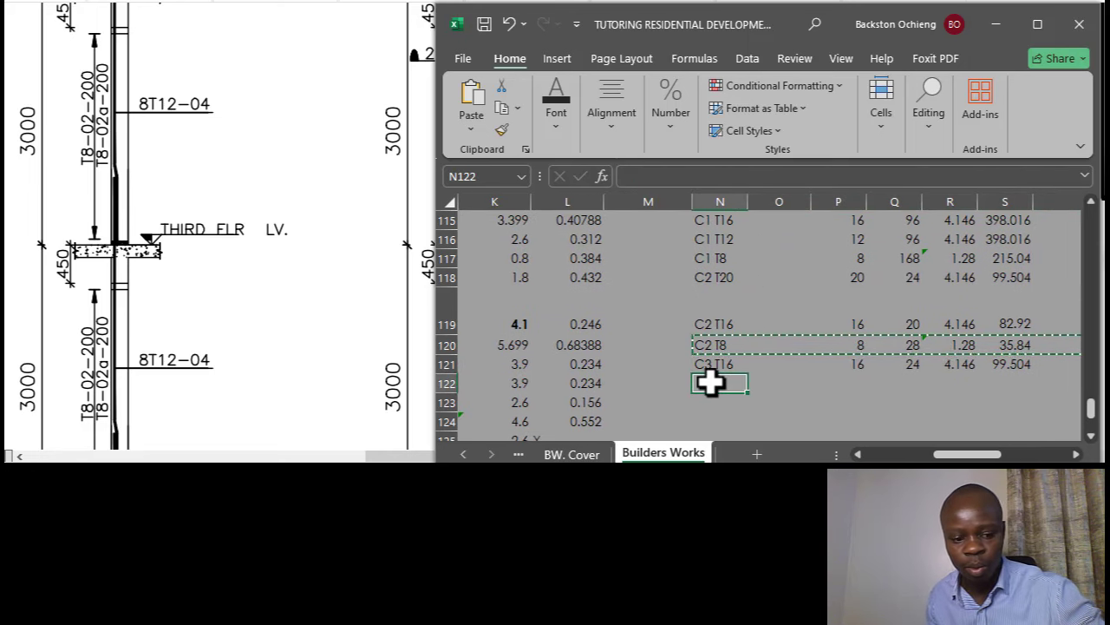
pyautogui.hotkey('ctrl', 'v')
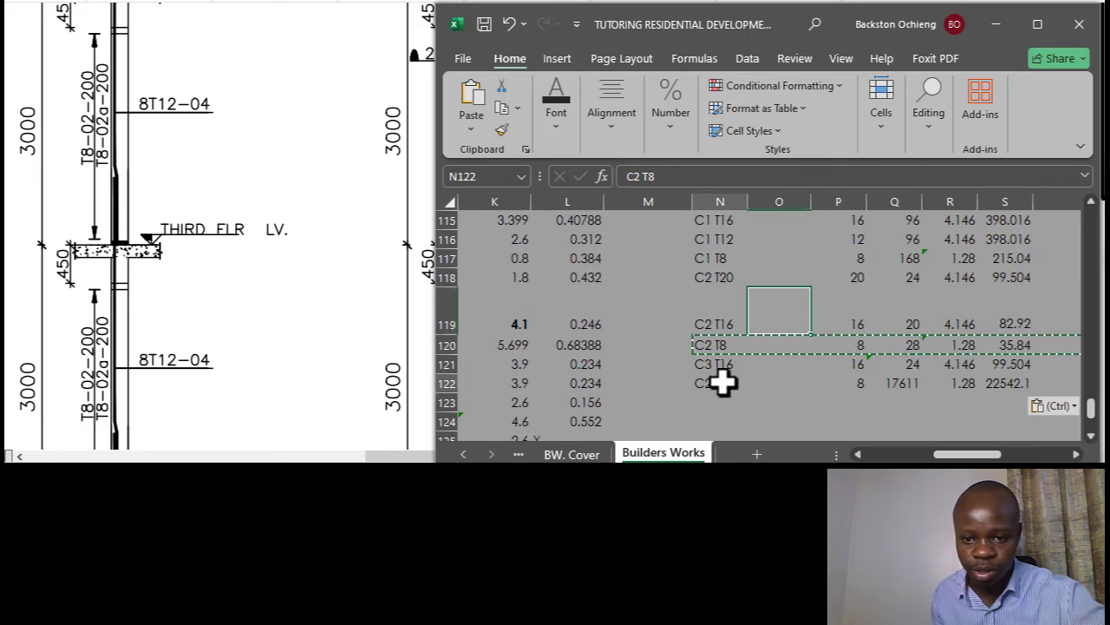
# Relabel the copied row in N122 as C3 T8.
pyautogui.click(722, 383)
pyautogui.click(639, 176)
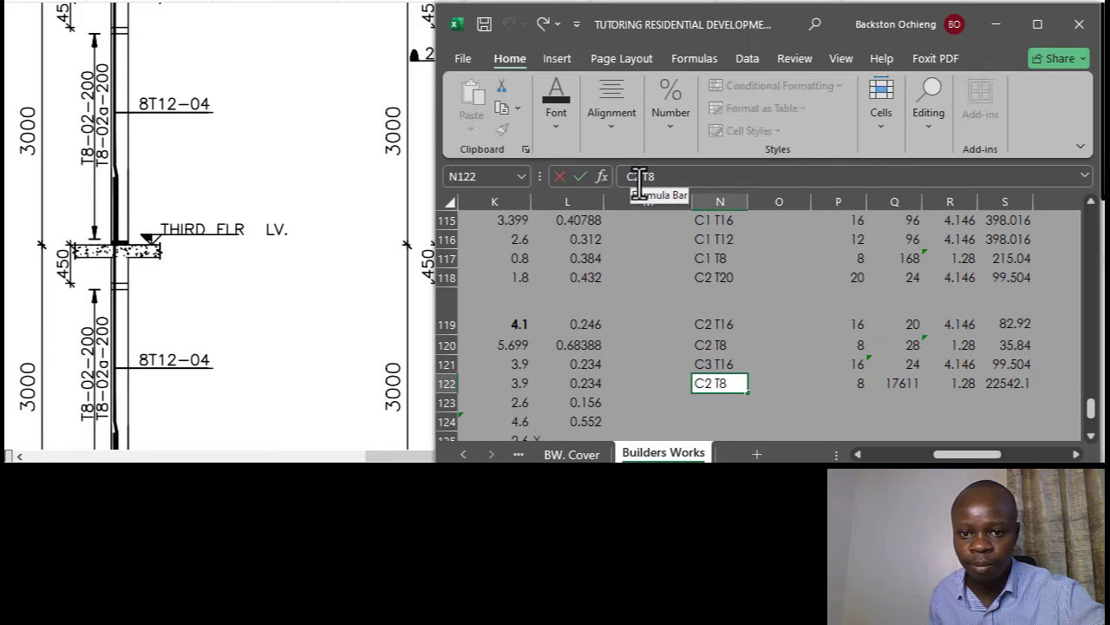
pyautogui.press('BackSpace')
pyautogui.write('3')
pyautogui.click(579, 176)
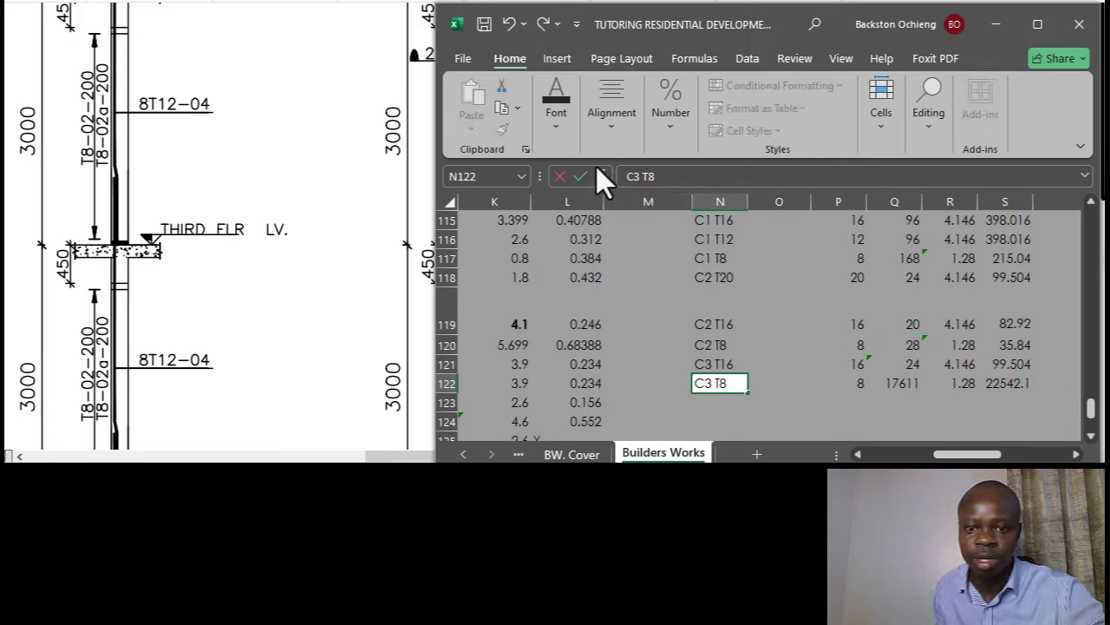
pyautogui.click(771, 293)
# Correct the number formula of the C3 T8 row in Q122 to =14*X113, referencing the C3 column count.
pyautogui.click(857, 382)
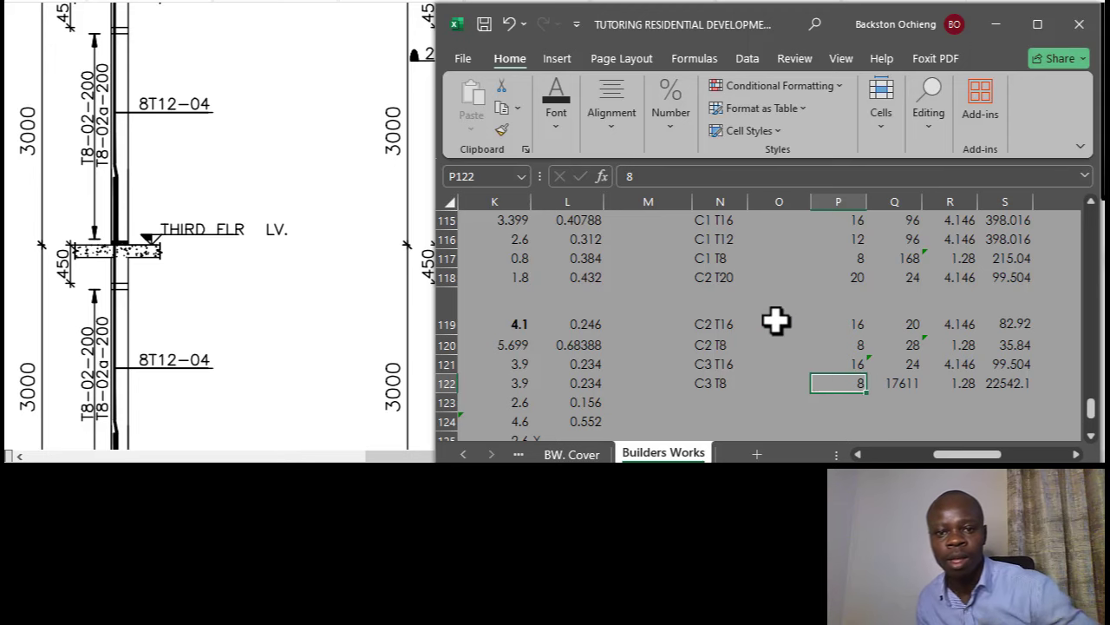
pyautogui.scroll(2, 820, 322)
pyautogui.scroll(-2, 822, 322)
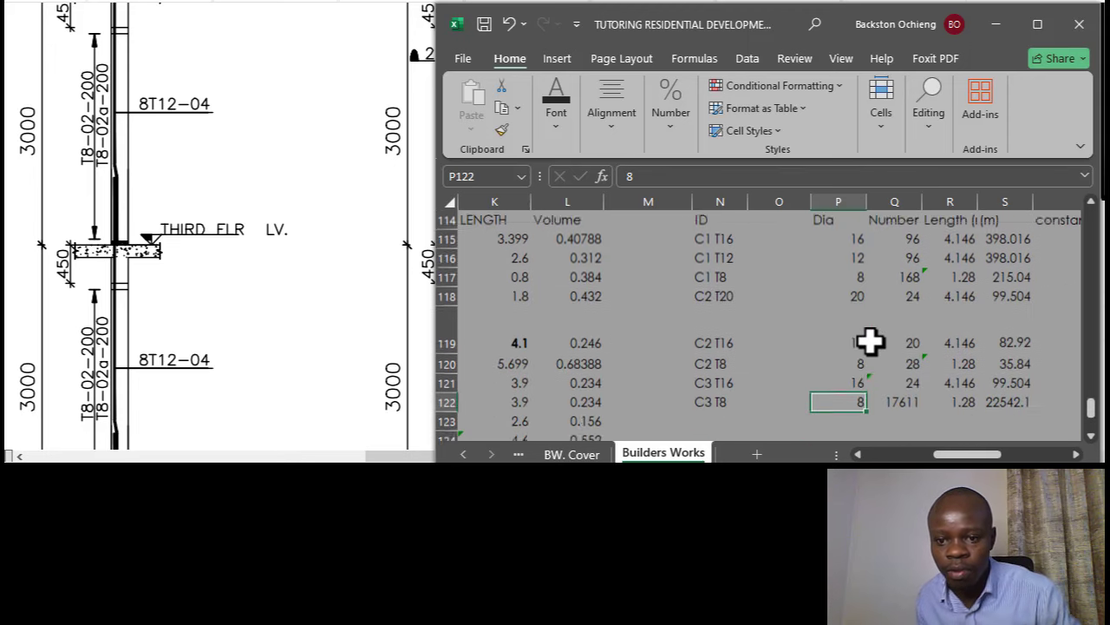
pyautogui.click(897, 390)
pyautogui.scroll(1, 872, 367)
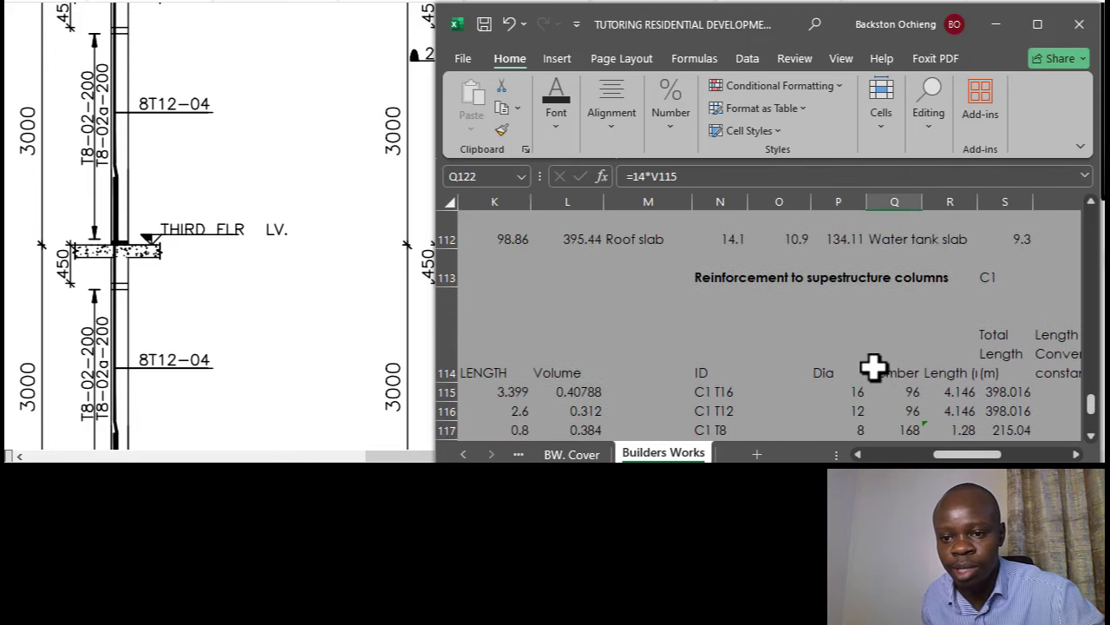
pyautogui.scroll(-1, 905, 334)
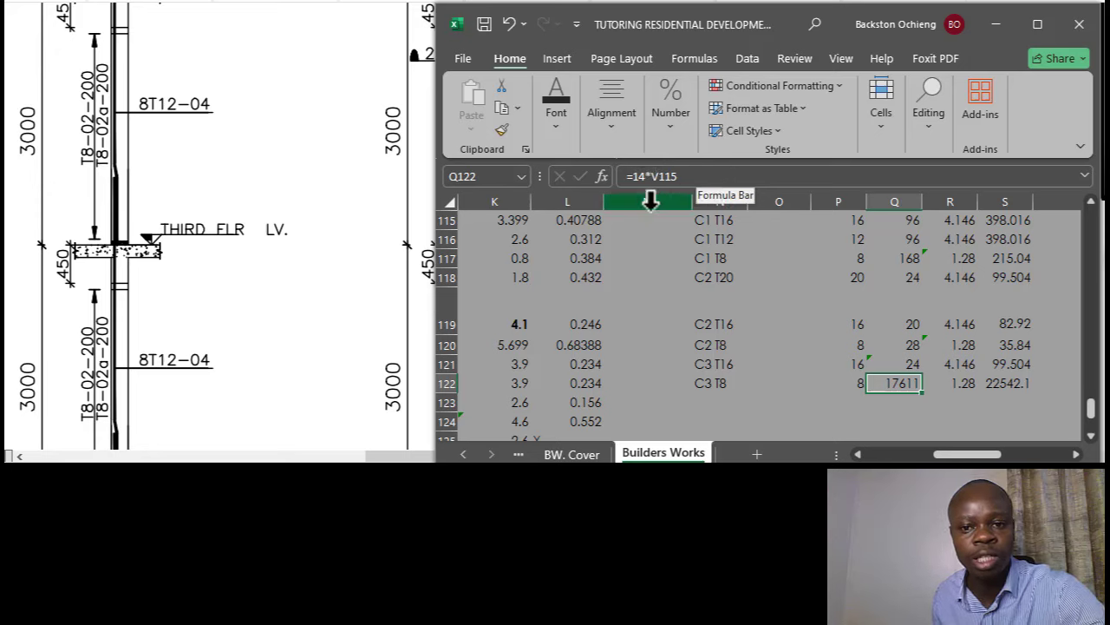
pyautogui.click(685, 176)
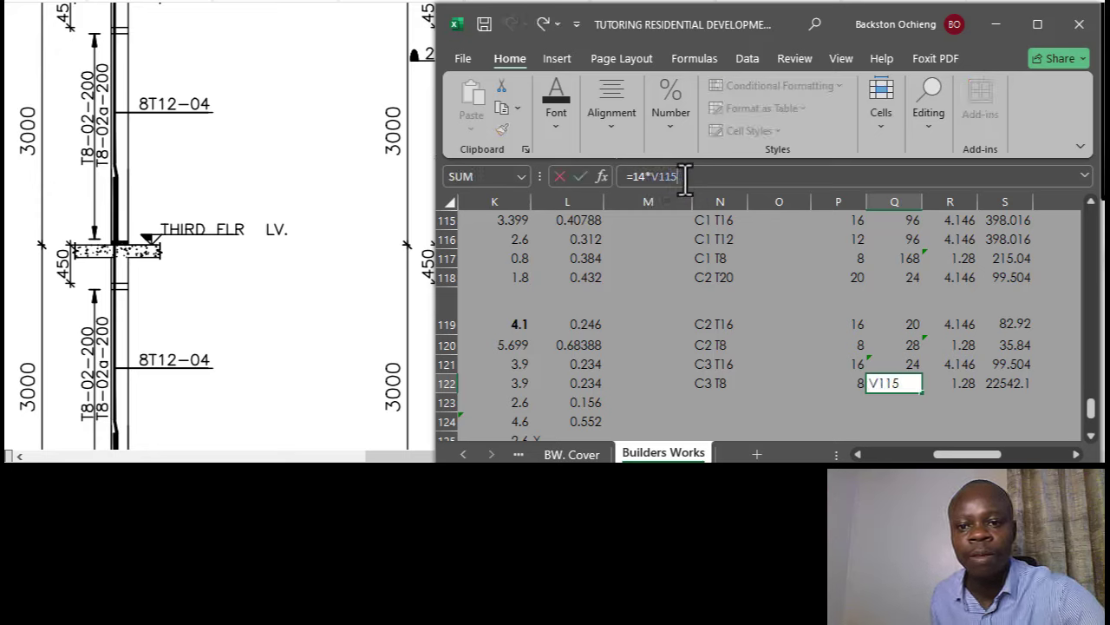
pyautogui.scroll(2, 859, 286)
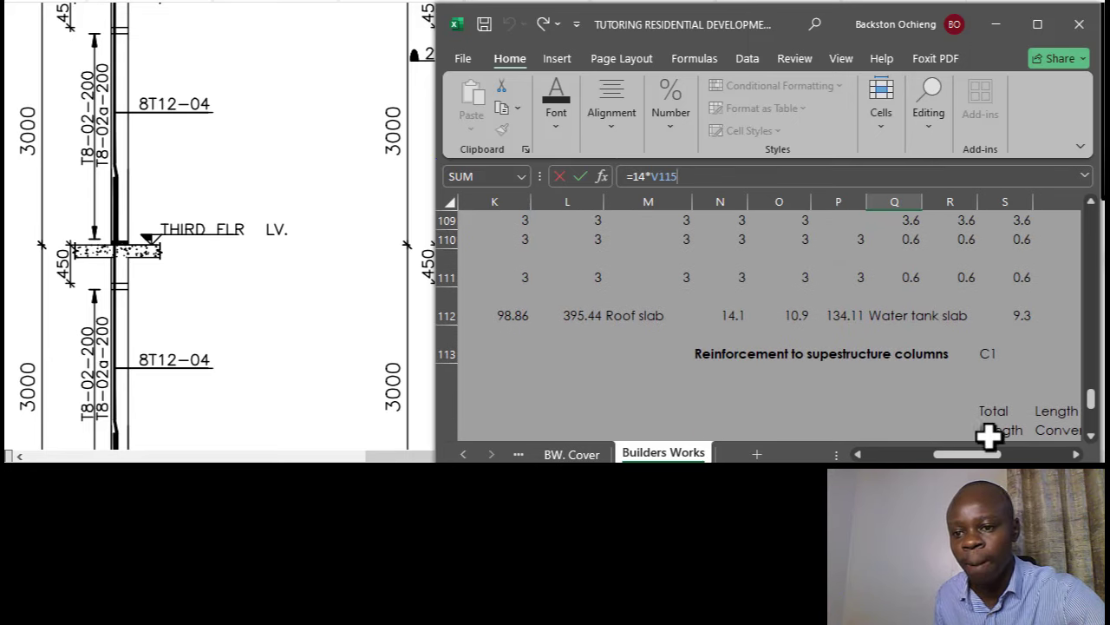
pyautogui.moveTo(982, 453); pyautogui.dragTo(1016, 455)
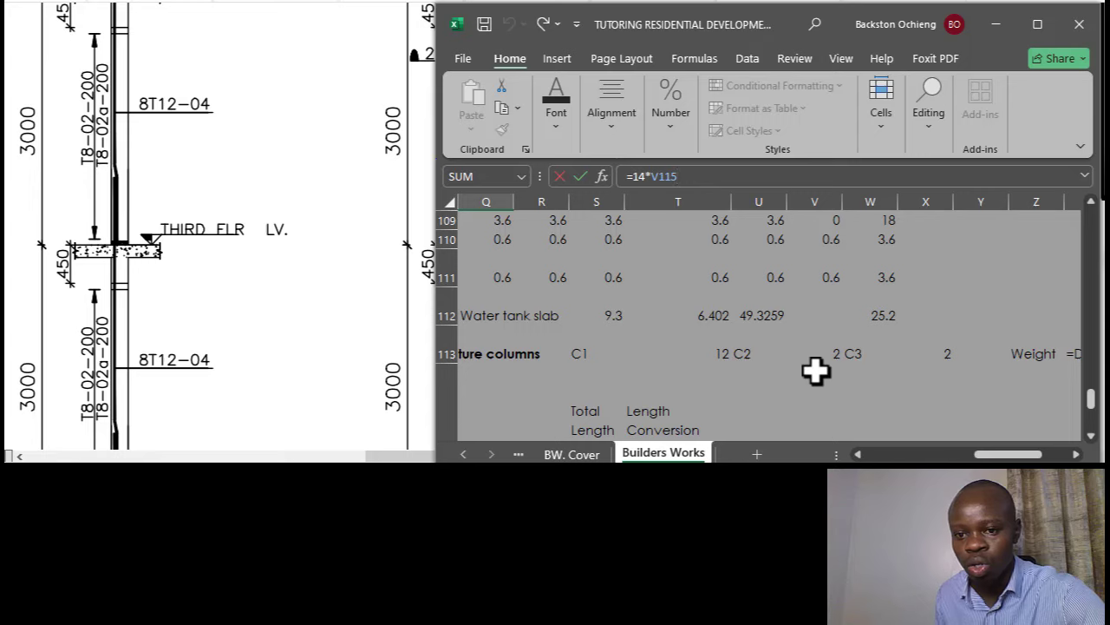
pyautogui.press('BackSpace')
pyautogui.press('BackSpace')
pyautogui.press('BackSpace')
pyautogui.press('BackSpace')
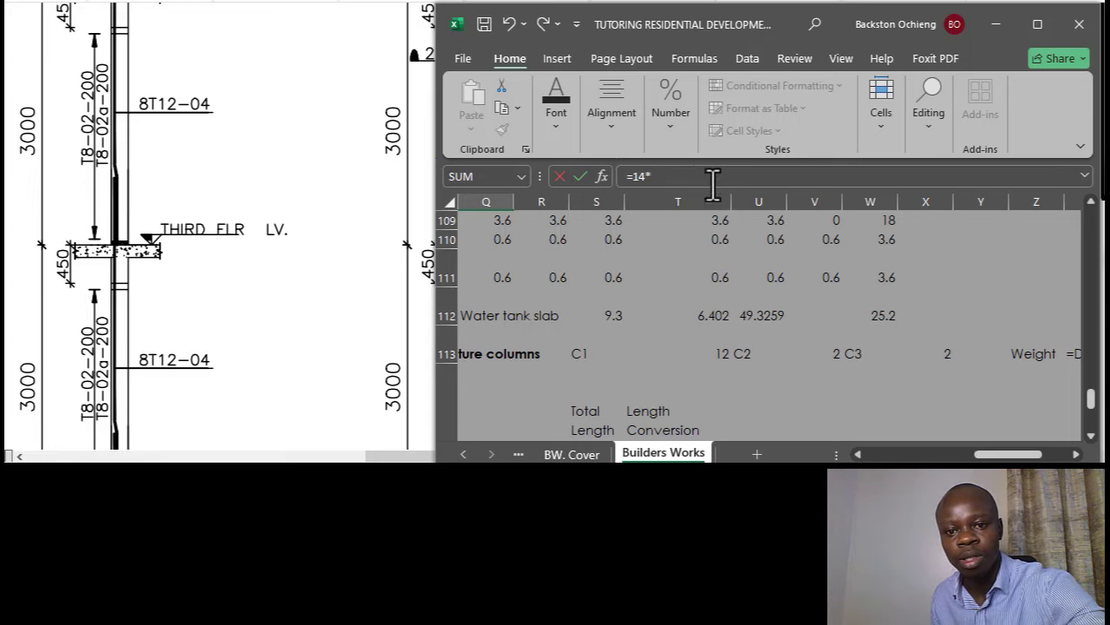
pyautogui.click(928, 353)
pyautogui.press('Return')
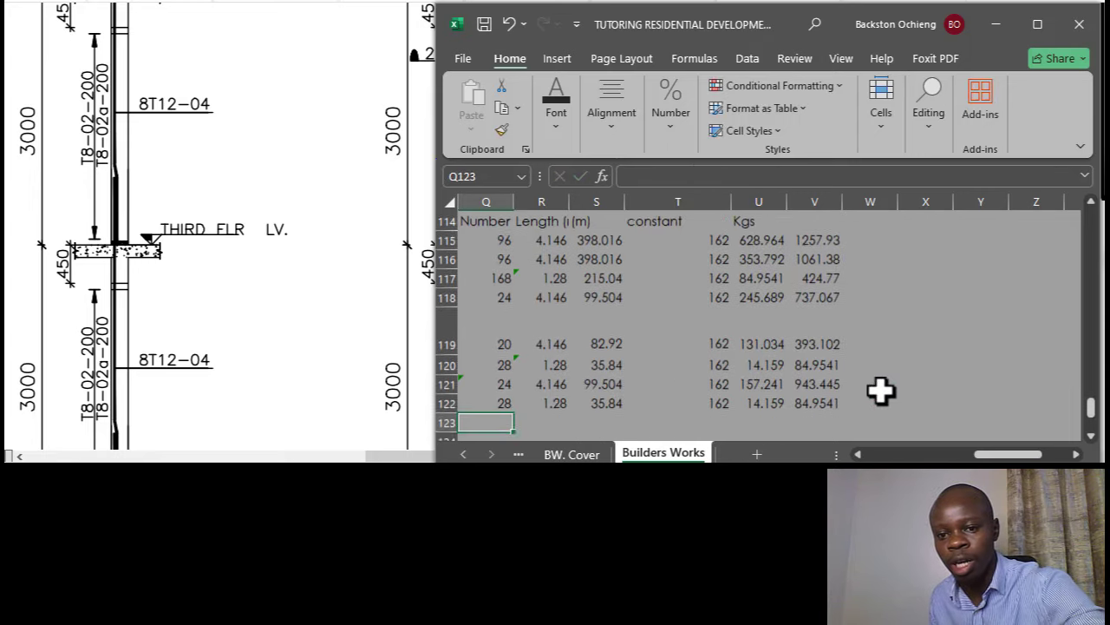
# Check the link number and link length formulas of the C3 T8 row in Q122 and R122 against the table headings.
pyautogui.scroll(-1, 878, 386)
pyautogui.moveTo(984, 455); pyautogui.dragTo(973, 458)
pyautogui.scroll(3, 701, 349)
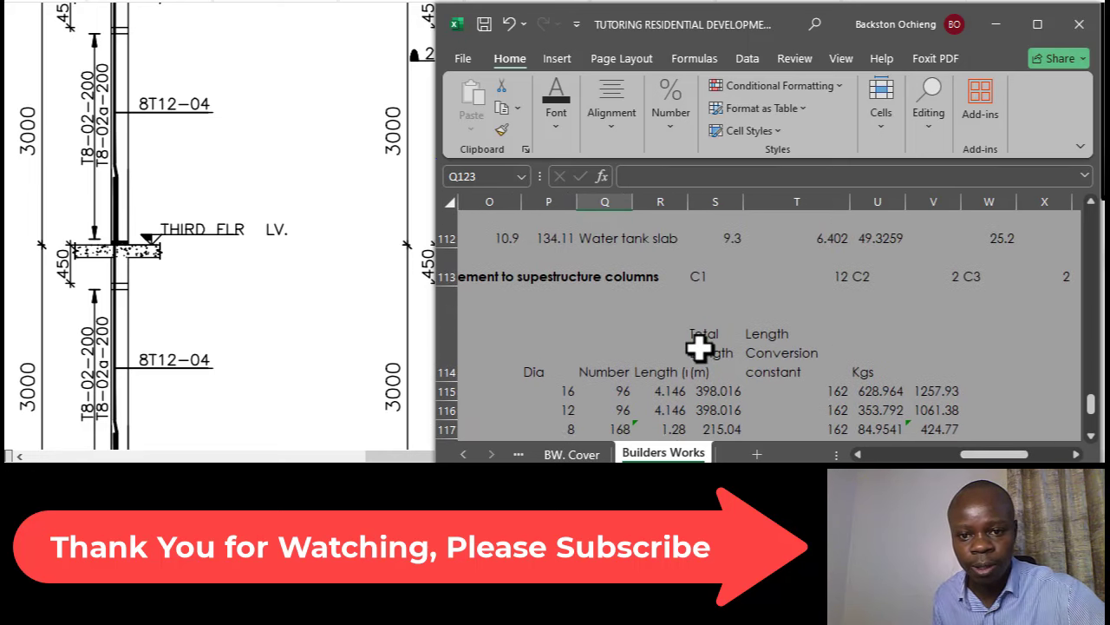
pyautogui.scroll(-2, 642, 347)
pyautogui.click(634, 379)
pyautogui.hotkey('shift', 'Left')
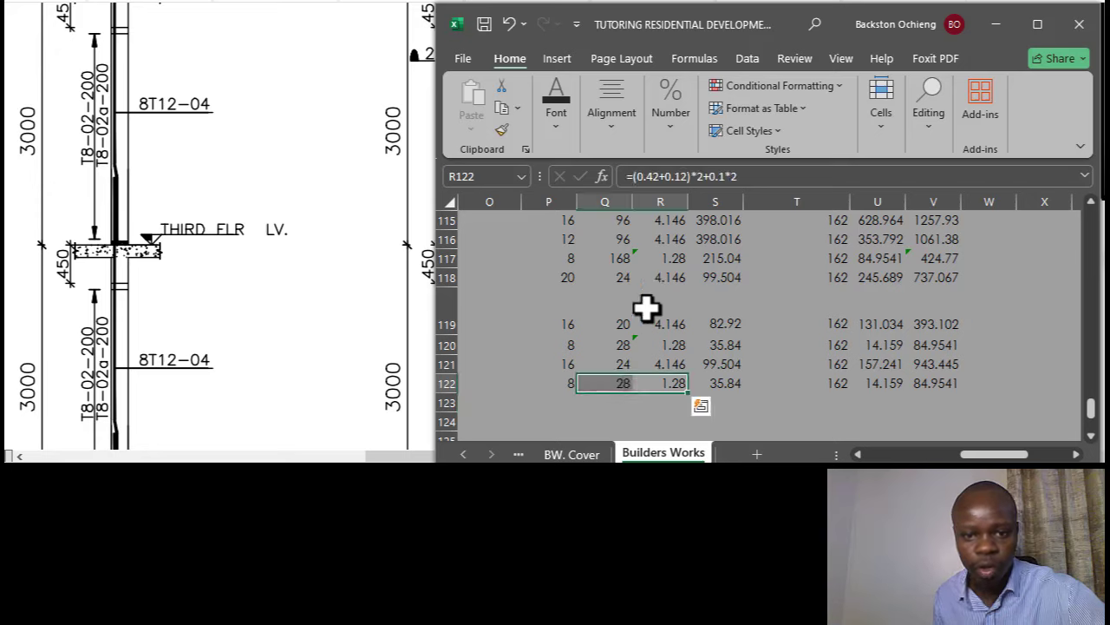
pyautogui.click(605, 382)
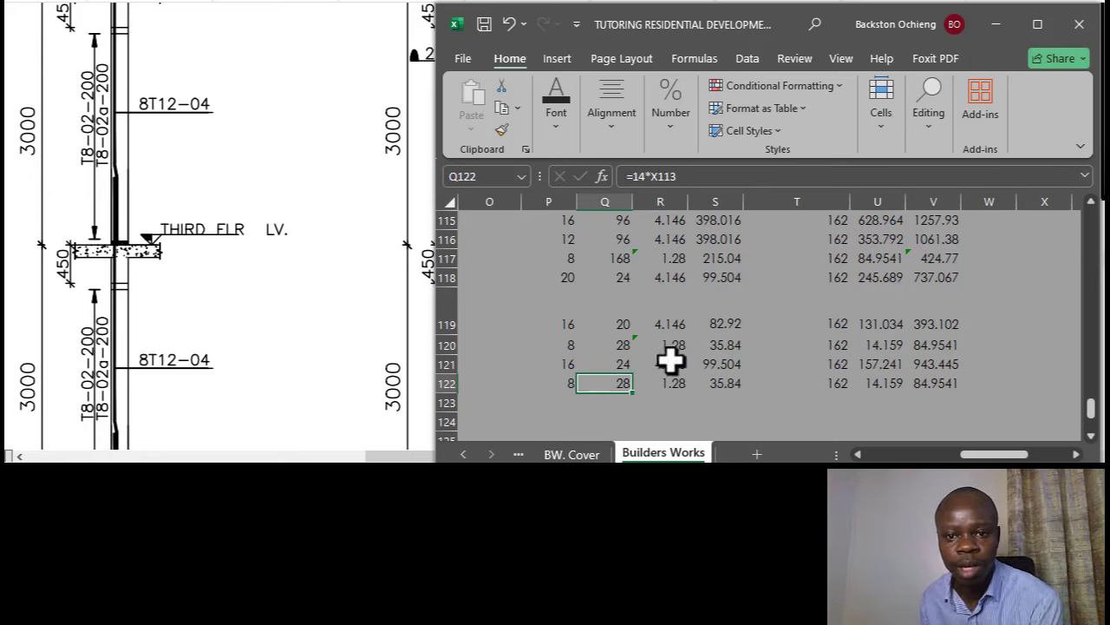
pyautogui.click(657, 385)
pyautogui.scroll(3, 679, 356)
pyautogui.scroll(-3, 676, 351)
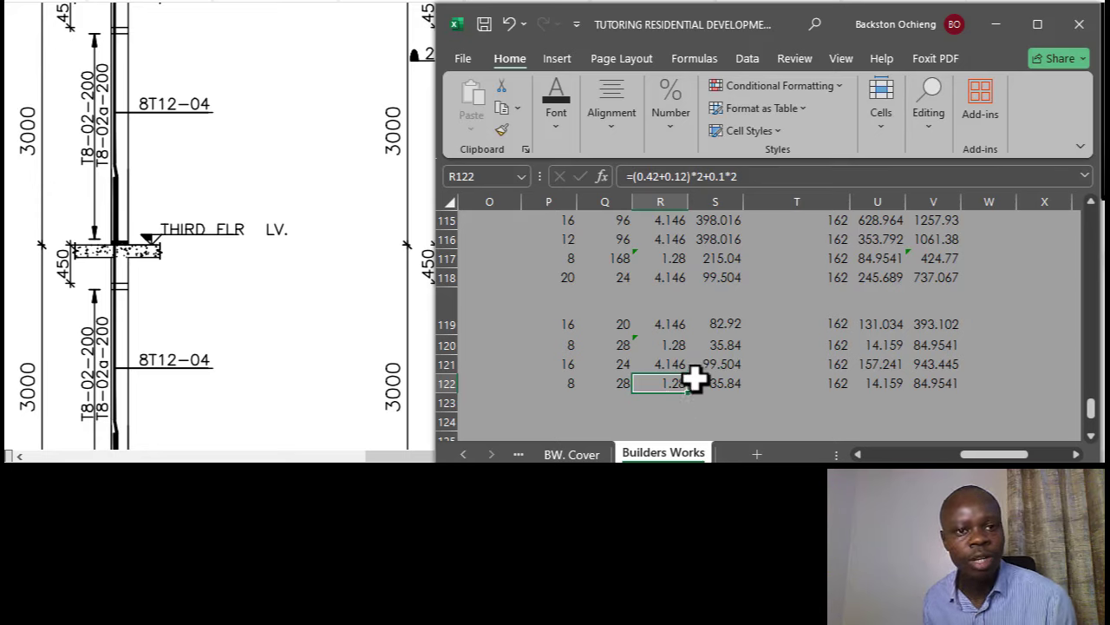
# Check the total length formula of the C3 T8 row in S122.
pyautogui.click(727, 379)
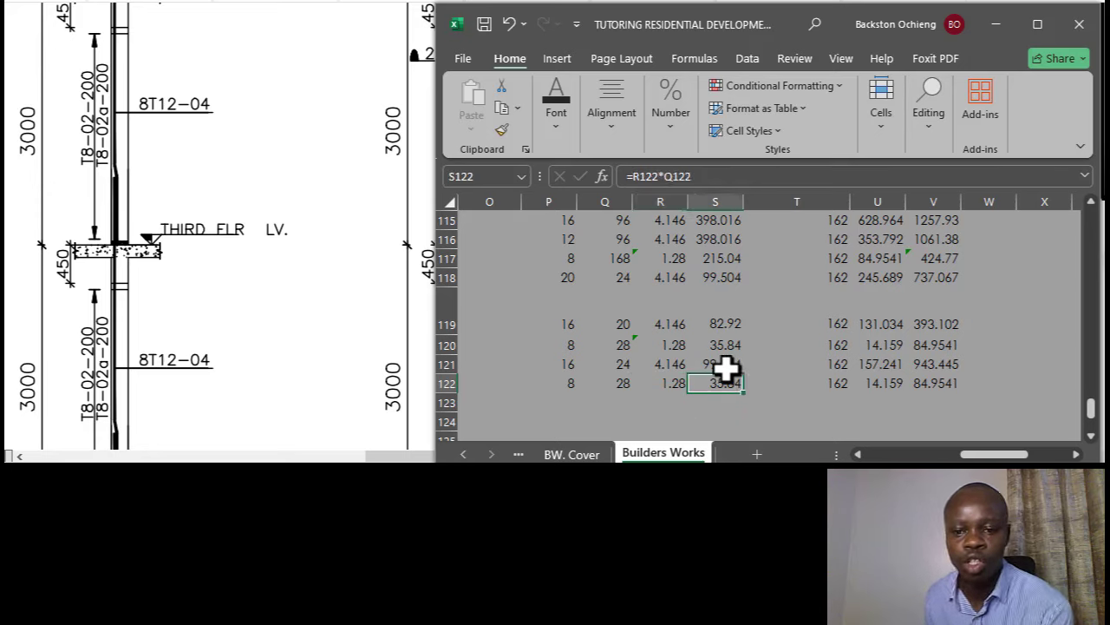
pyautogui.scroll(1, 724, 367)
pyautogui.scroll(-1, 738, 344)
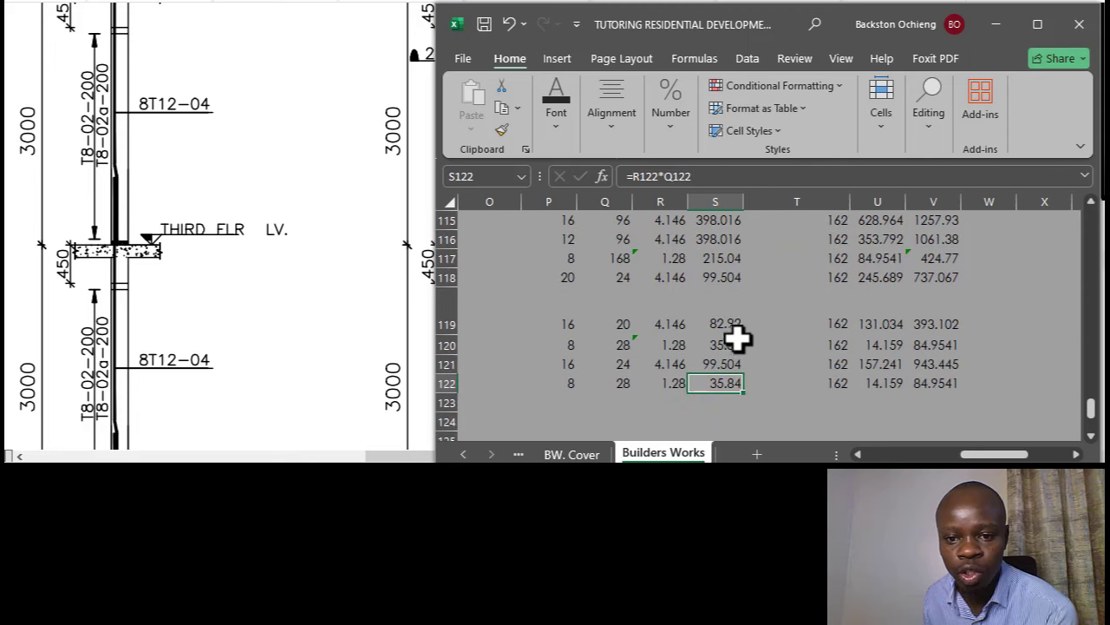
pyautogui.click(701, 178)
pyautogui.scroll(1, 820, 310)
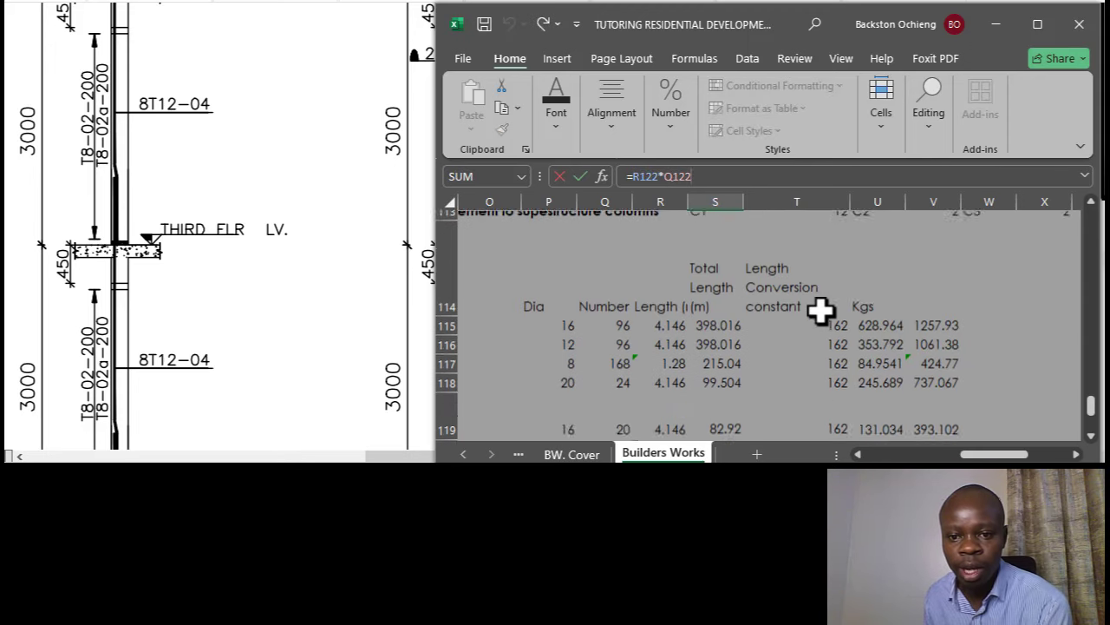
pyautogui.scroll(-2, 791, 300)
pyautogui.click(763, 347)
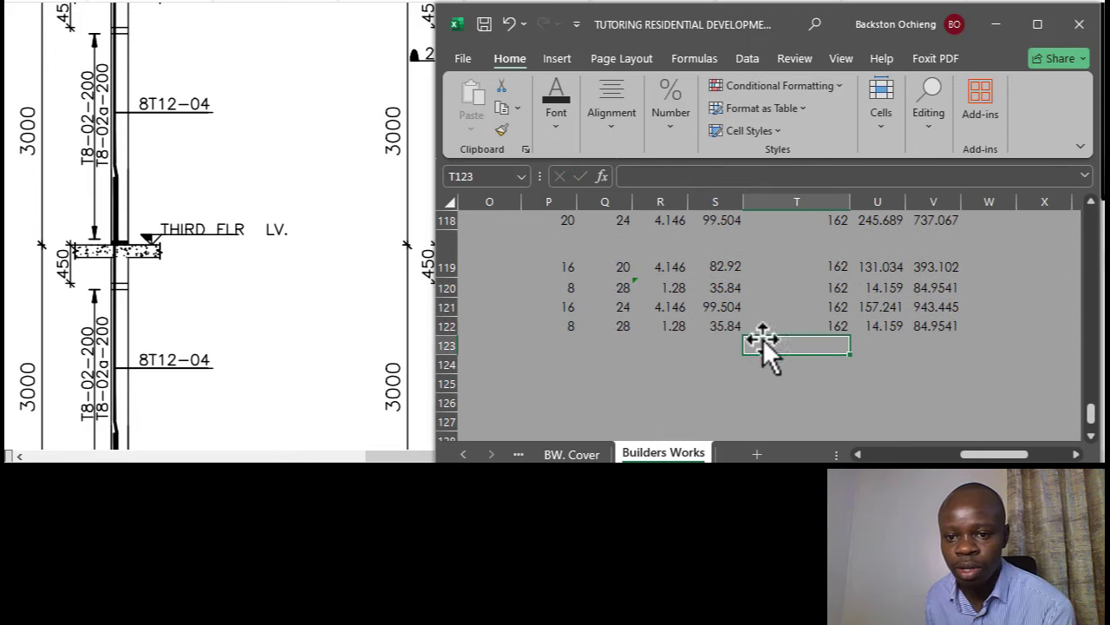
pyautogui.click(735, 327)
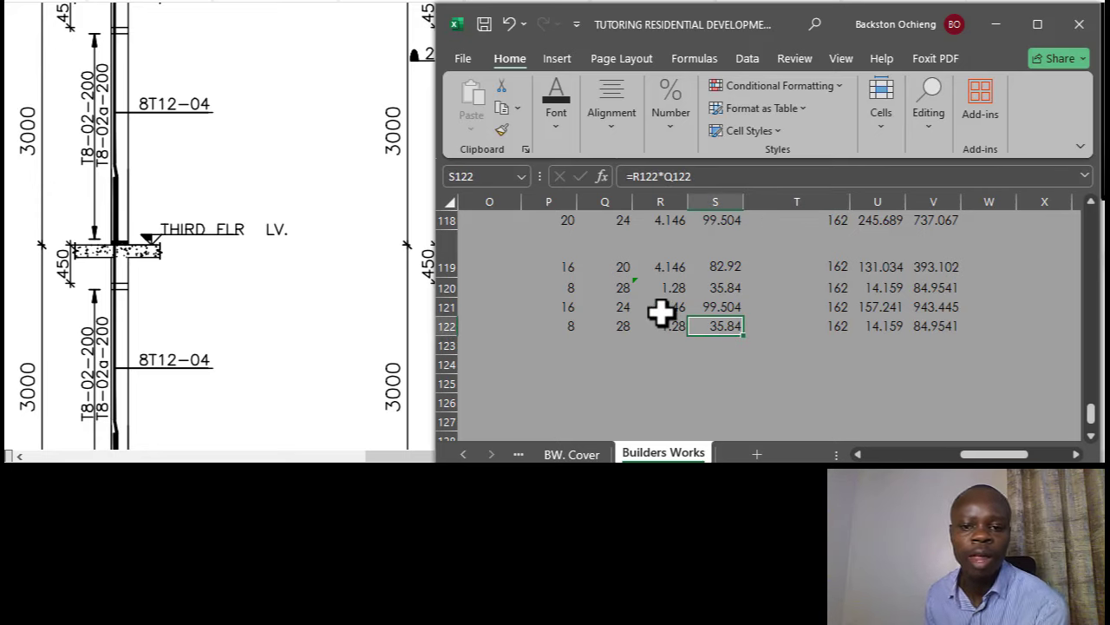
# Check the conversion constant, weight and total weight formulas of the C3 T8 row in T122, U122 and V122.
pyautogui.click(826, 330)
pyautogui.click(888, 325)
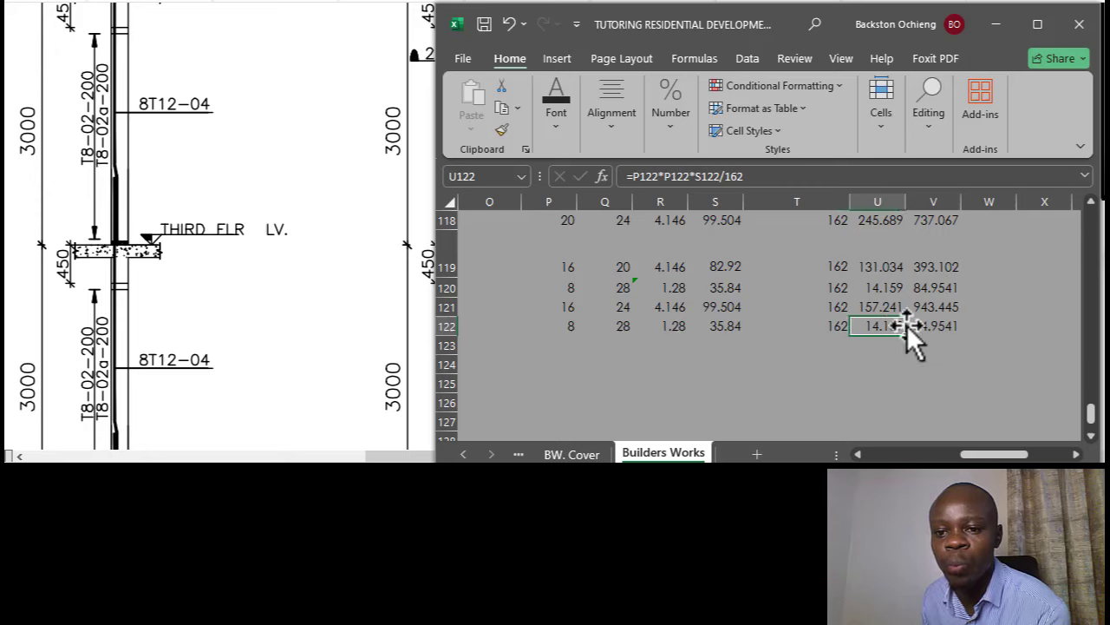
pyautogui.click(763, 177)
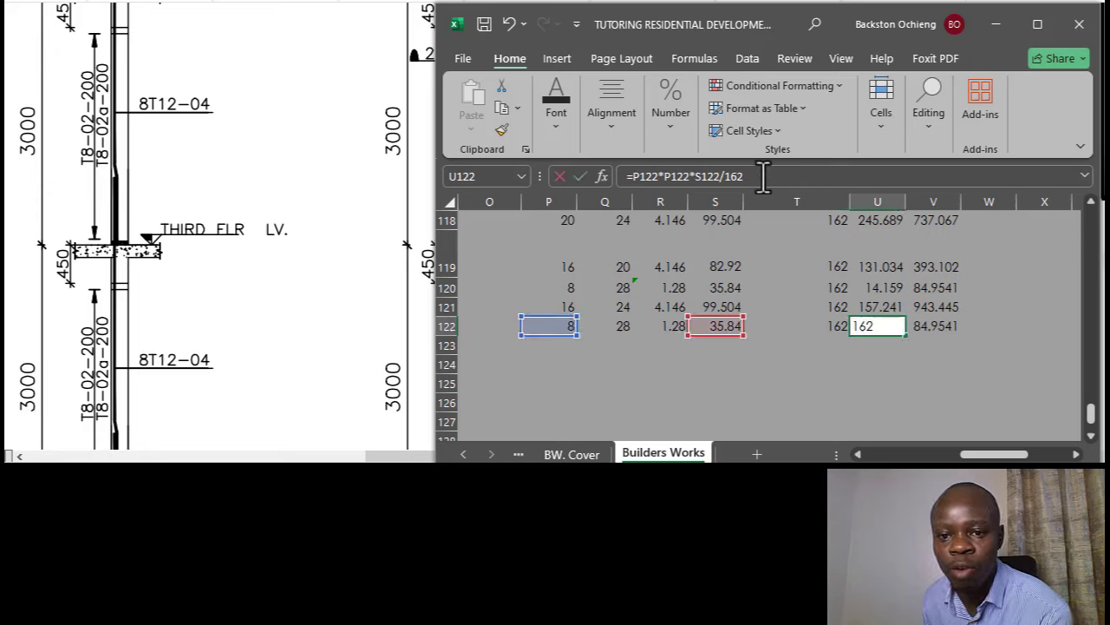
pyautogui.click(942, 328)
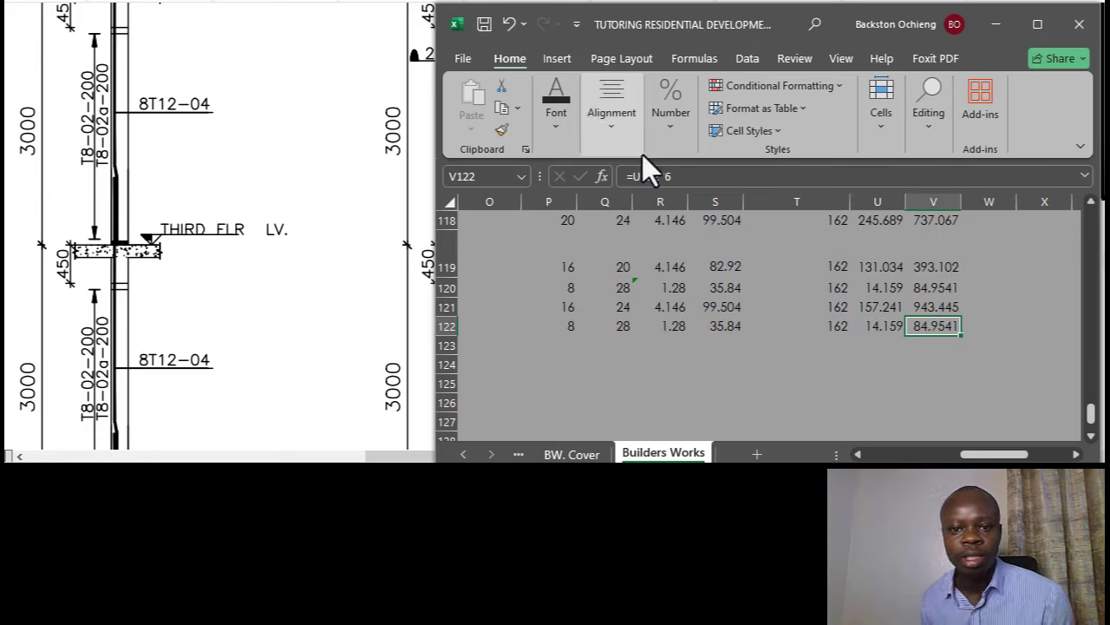
pyautogui.click(681, 176)
pyautogui.click(893, 402)
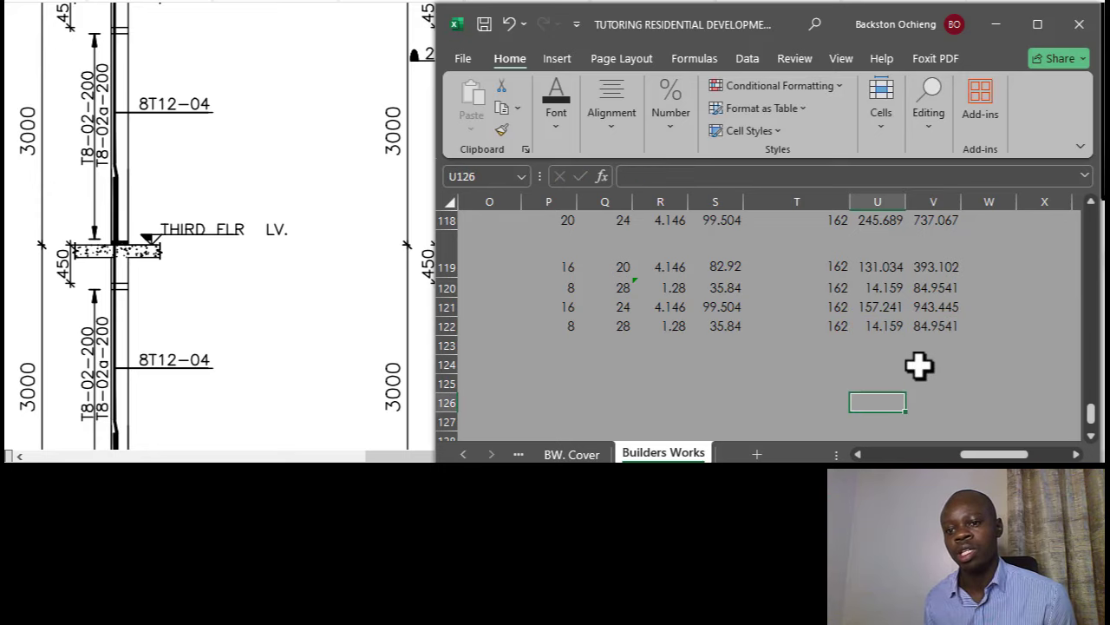
# Check the C3 T8 total weight formula in V122 and compare the take-off row IDs with the column drawings.
pyautogui.click(933, 326)
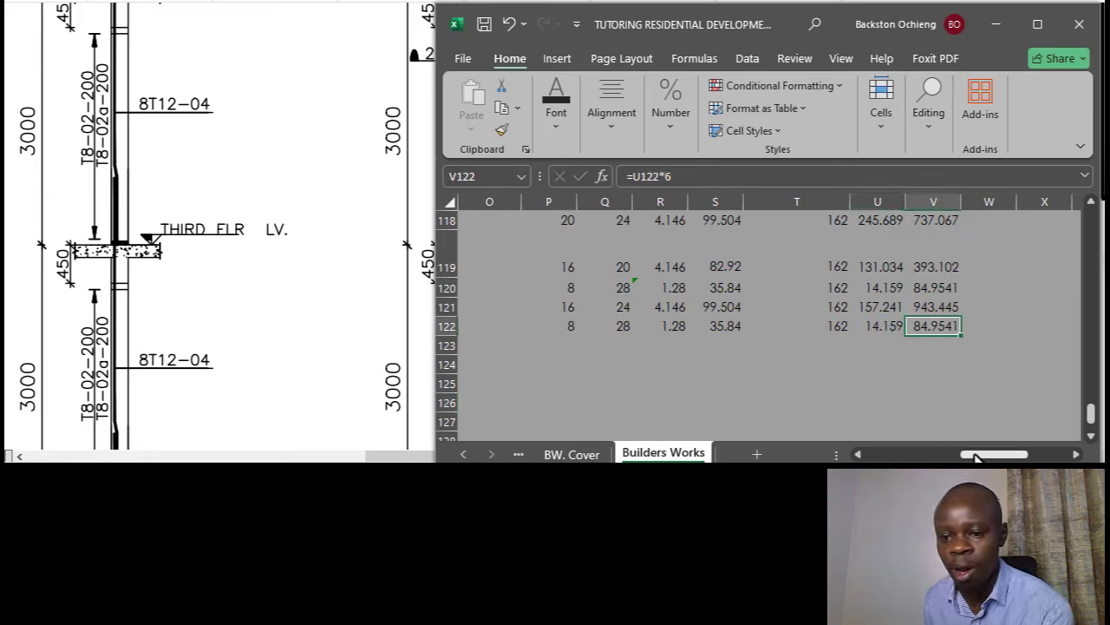
pyautogui.moveTo(975, 457); pyautogui.dragTo(954, 458)
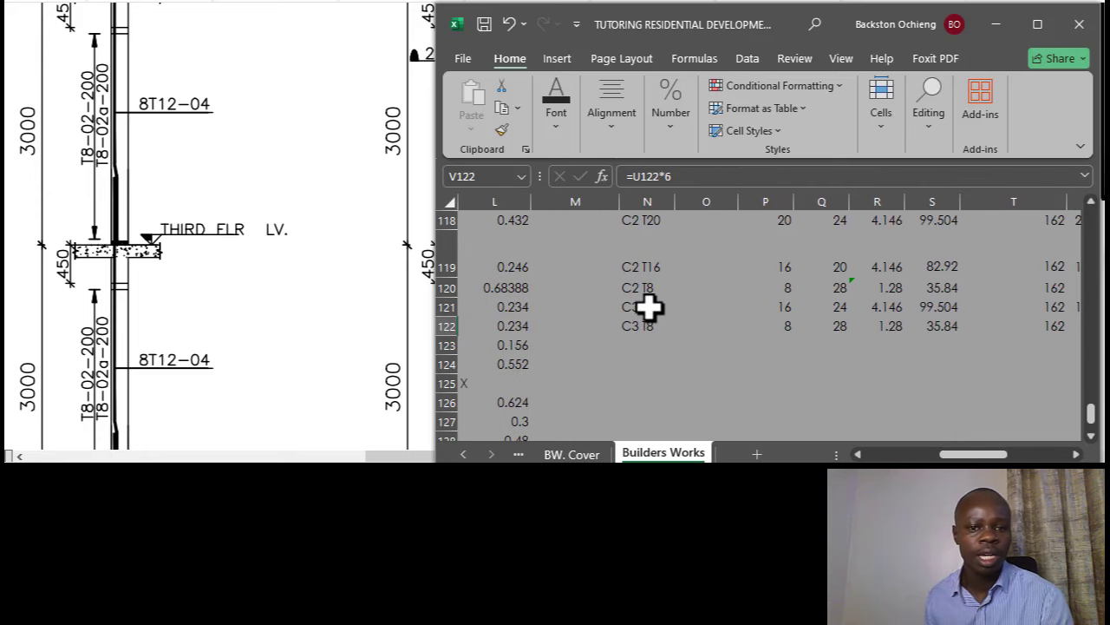
pyautogui.click(640, 349)
pyautogui.click(282, 252)
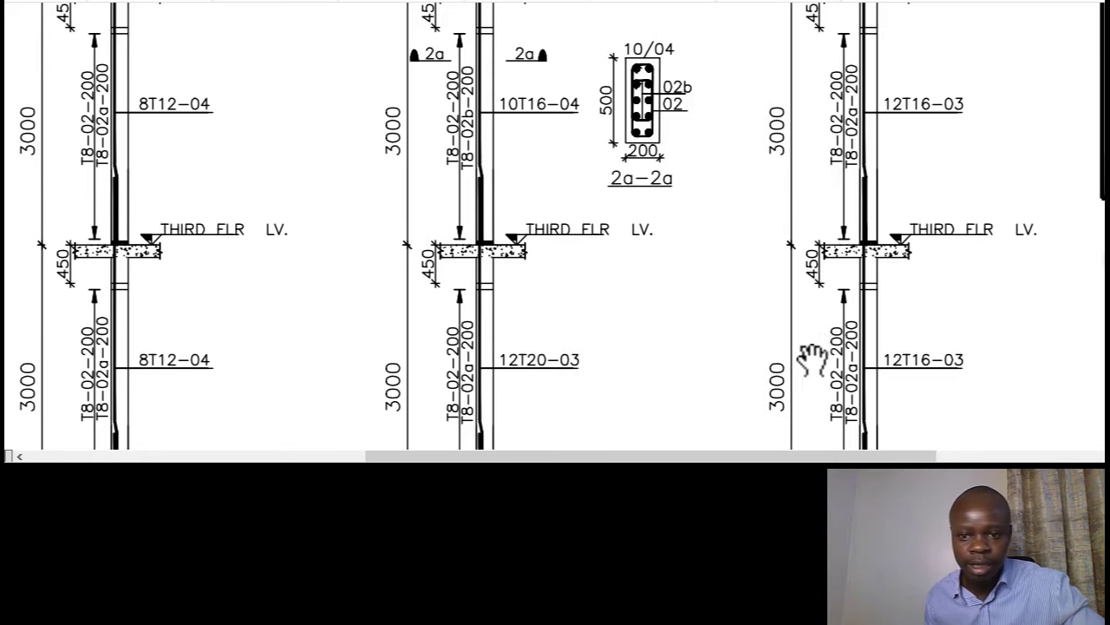
pyautogui.hotkey('alt', 'Tab')
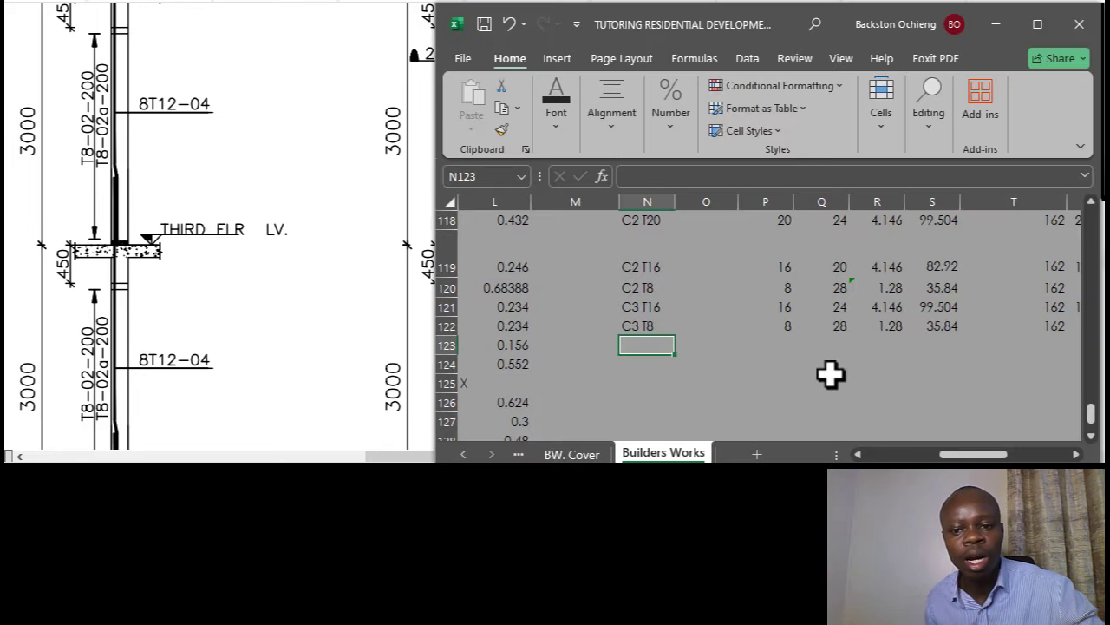
# Review the superstructure column reinforcement table from its headings to the C3 T8 row, including the diameter and number in P122 and Q122.
pyautogui.click(815, 357)
pyautogui.scroll(3, 802, 341)
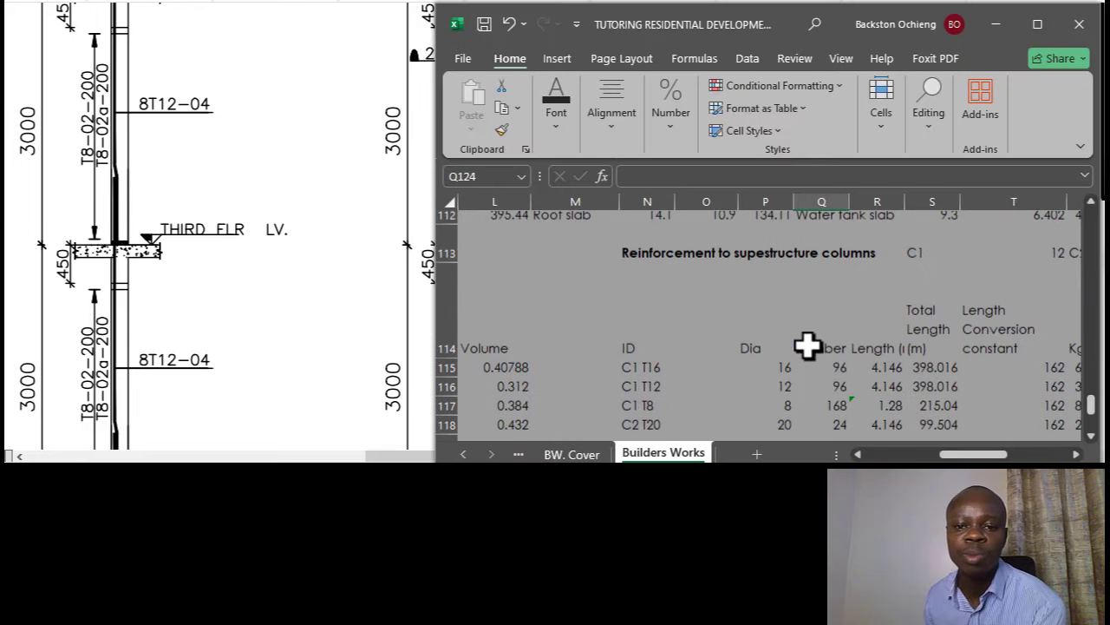
pyautogui.scroll(-1, 764, 343)
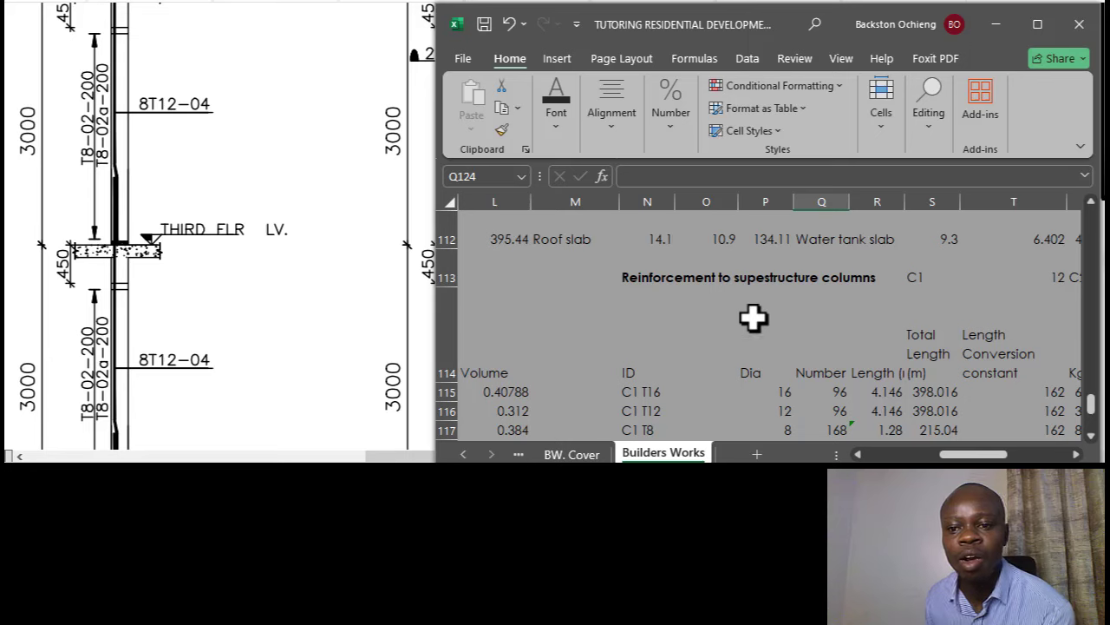
pyautogui.scroll(-1, 792, 304)
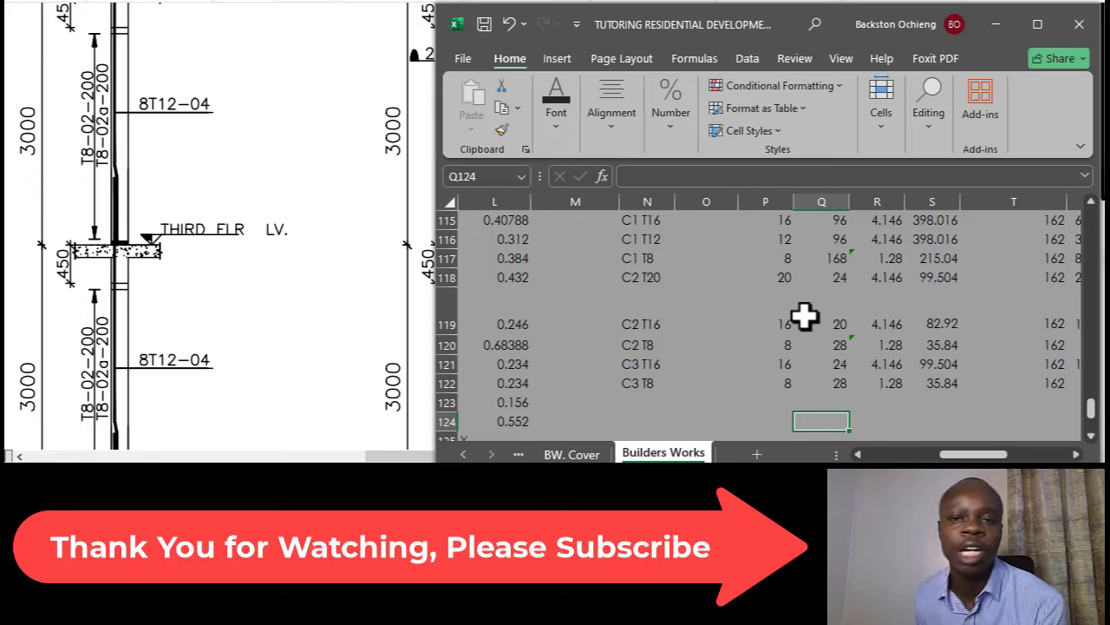
pyautogui.click(775, 385)
pyautogui.click(811, 387)
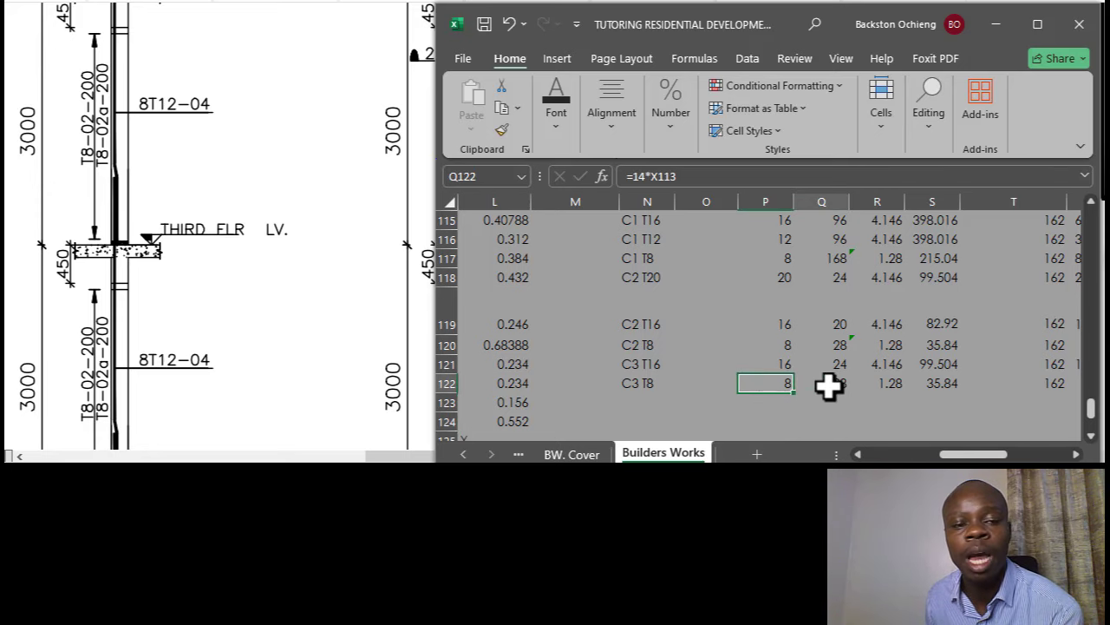
pyautogui.click(776, 384)
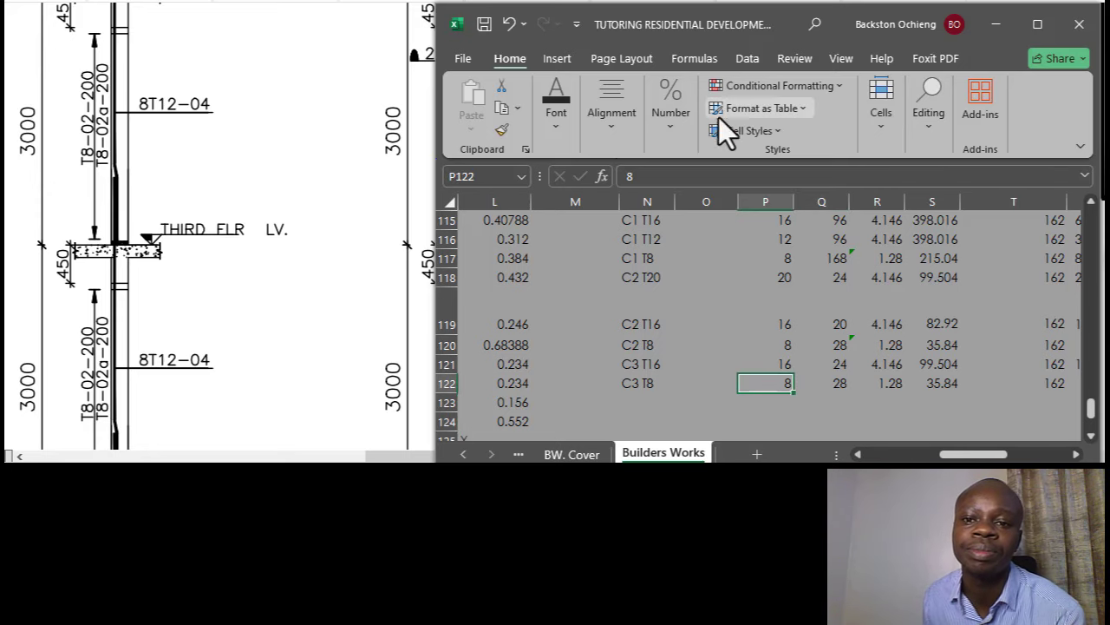